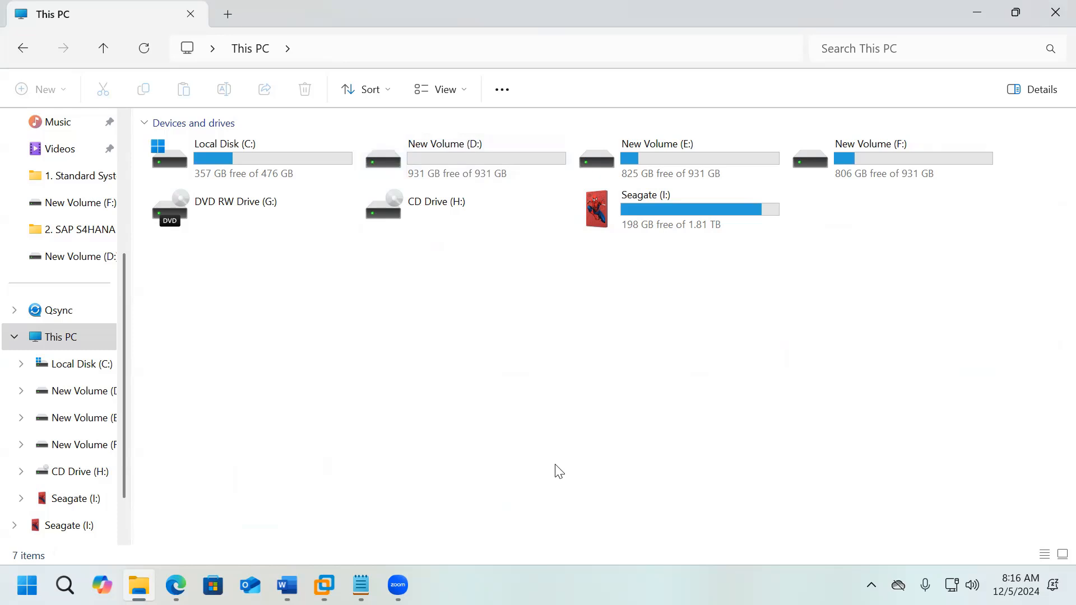
# - Create a folder named NWD on New Volume (D:)
pyautogui.doubleClick(502, 178)
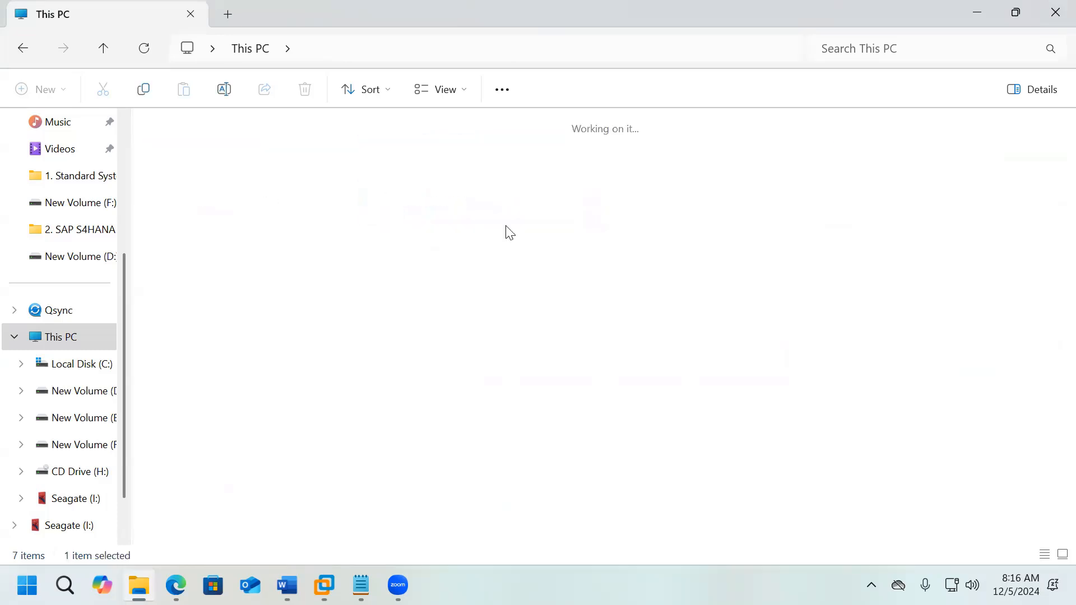
pyautogui.rightClick(444, 276)
pyautogui.moveTo(521, 381)
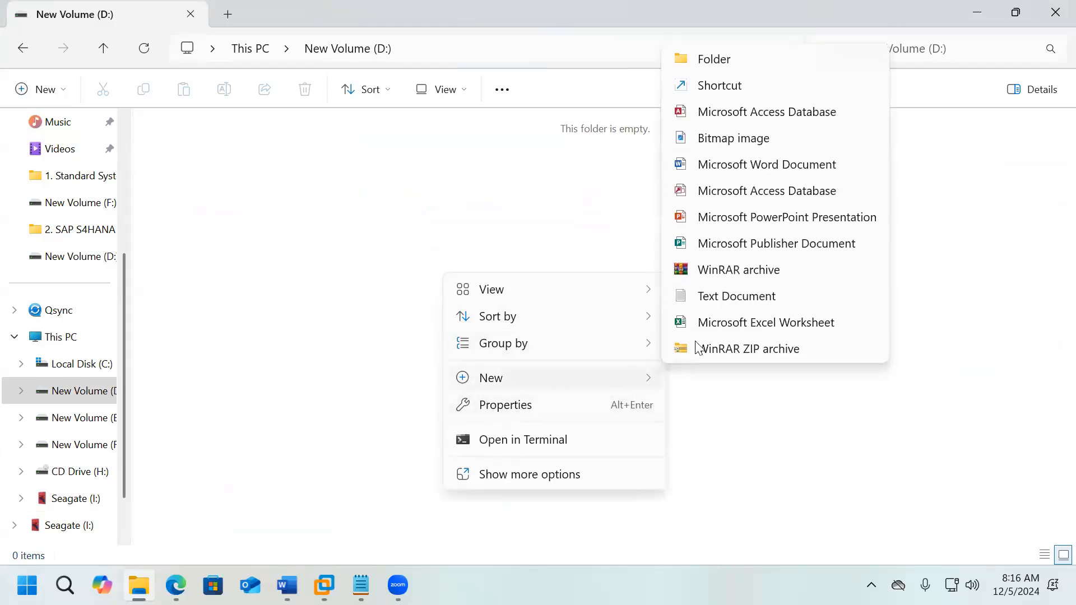
pyautogui.click(724, 60)
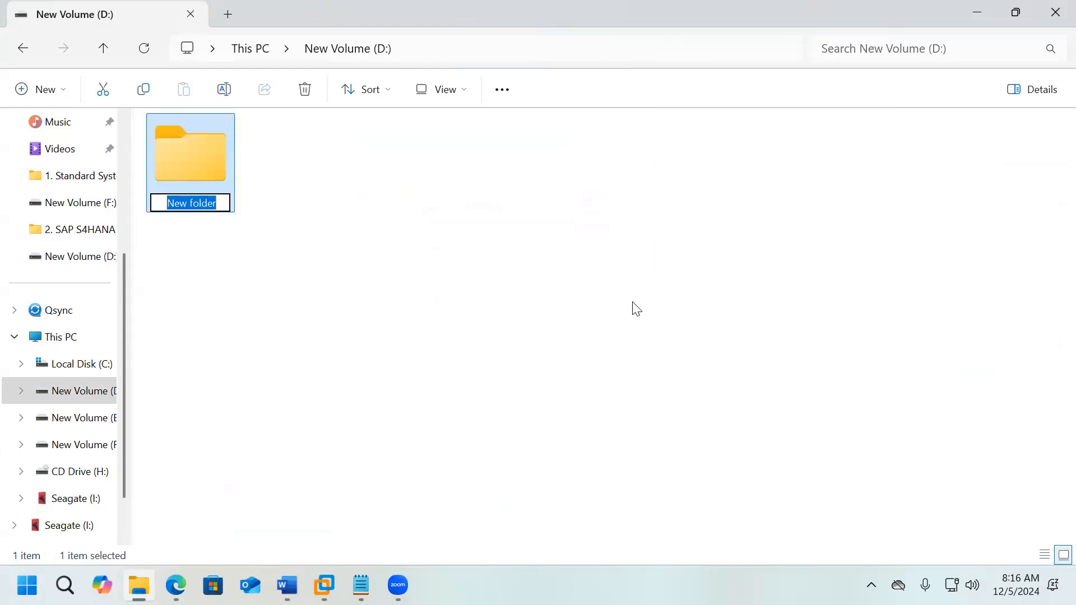
pyautogui.write('NWD')
pyautogui.press('Return')
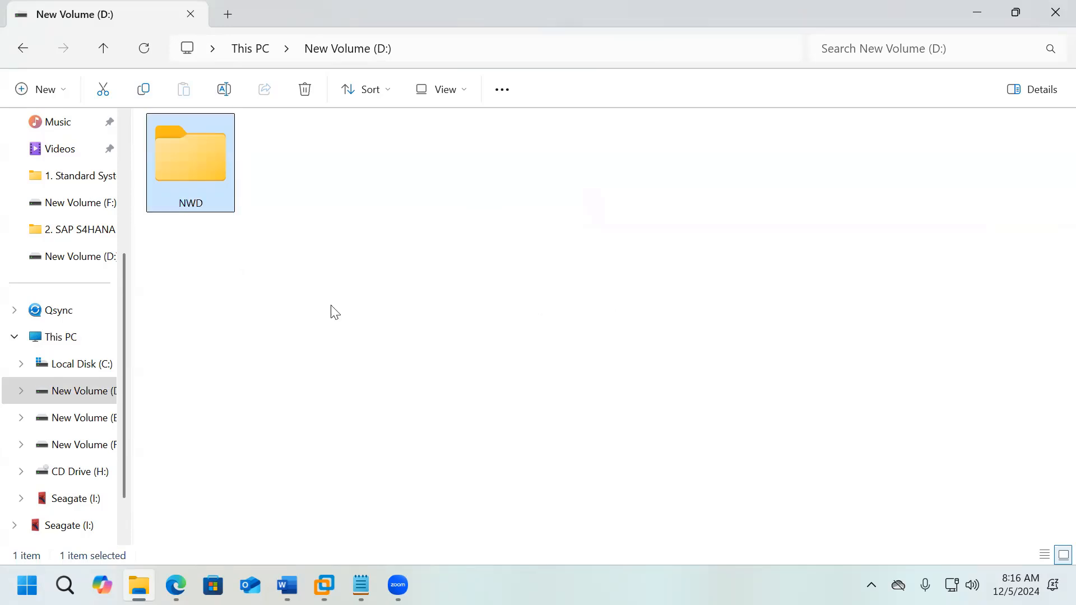
pyautogui.click(288, 397)
# - Switch to the Edge browser and search the web in a new tab for "download windows server 2019 iso"
pyautogui.hotkey('alt', 'Tab')
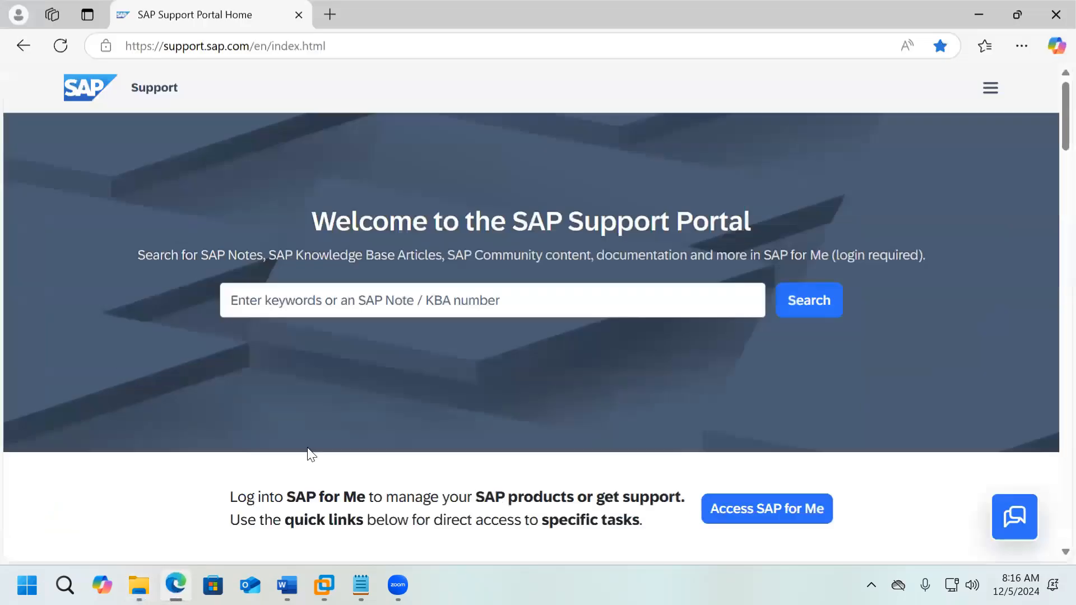
pyautogui.click(408, 301)
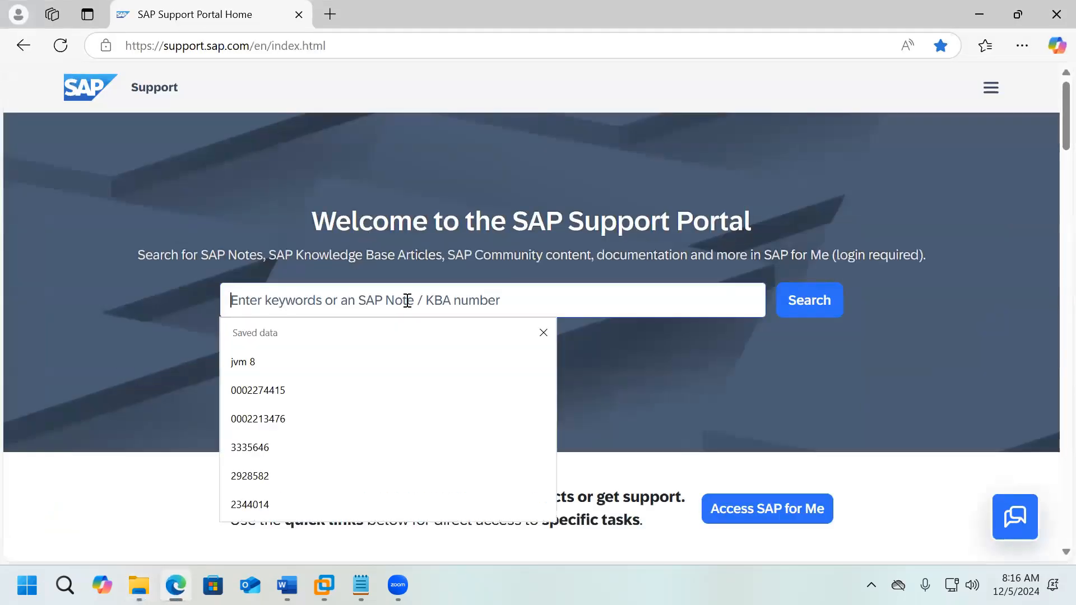
pyautogui.click(332, 24)
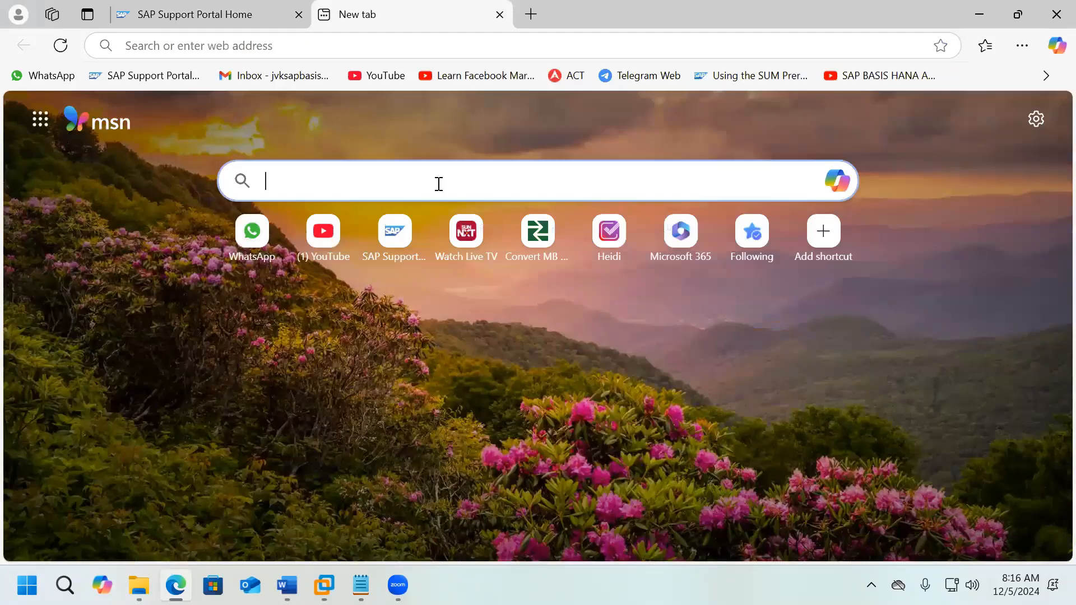
pyautogui.write('downloa')
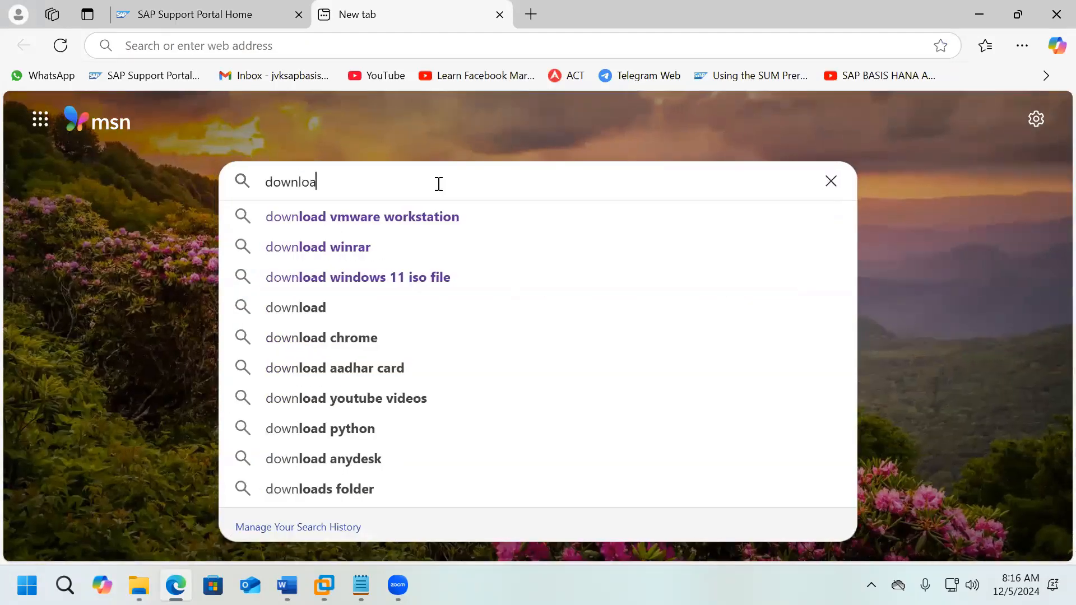
pyautogui.write('d windows')
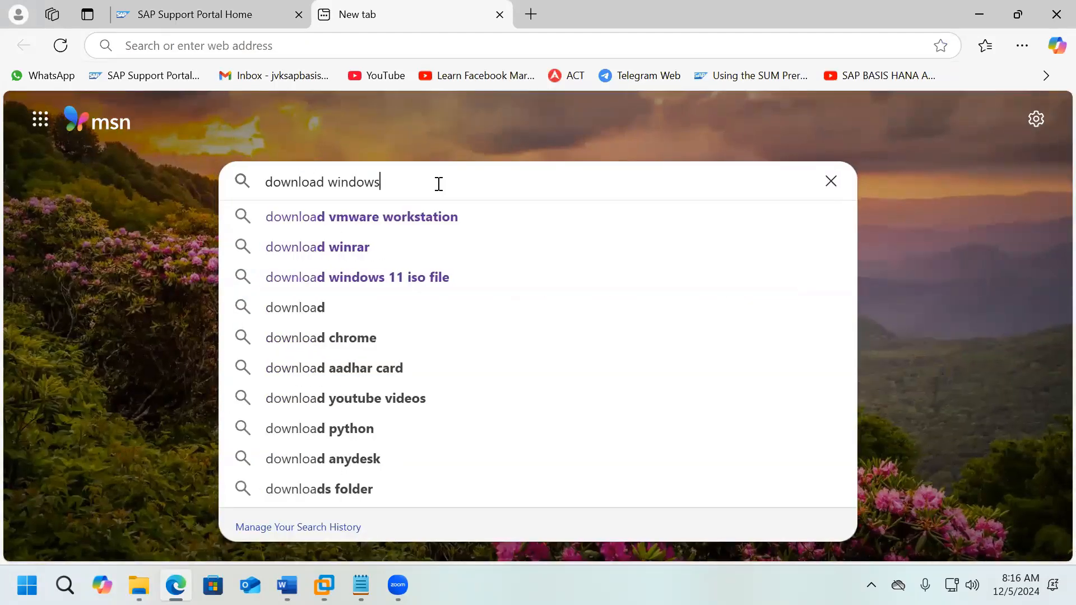
pyautogui.write(' server 2')
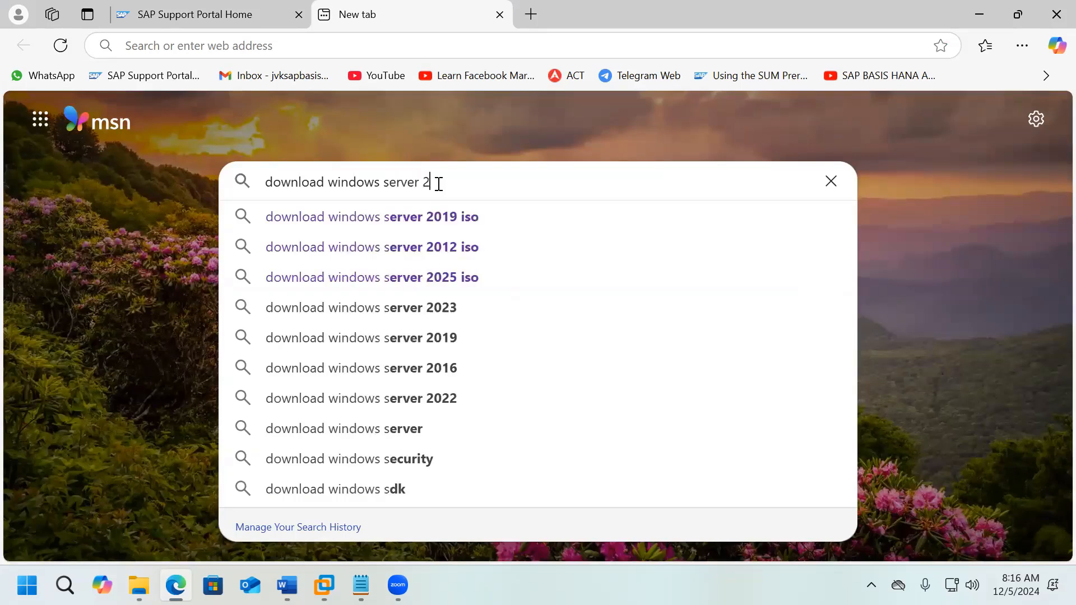
pyautogui.write('019 iso')
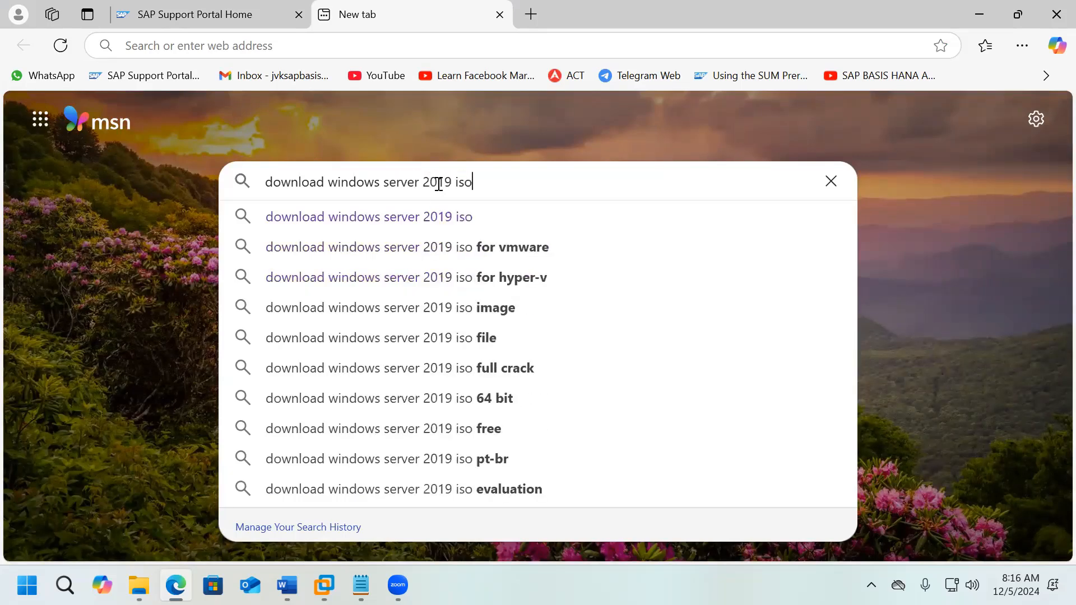
pyautogui.press('Return')
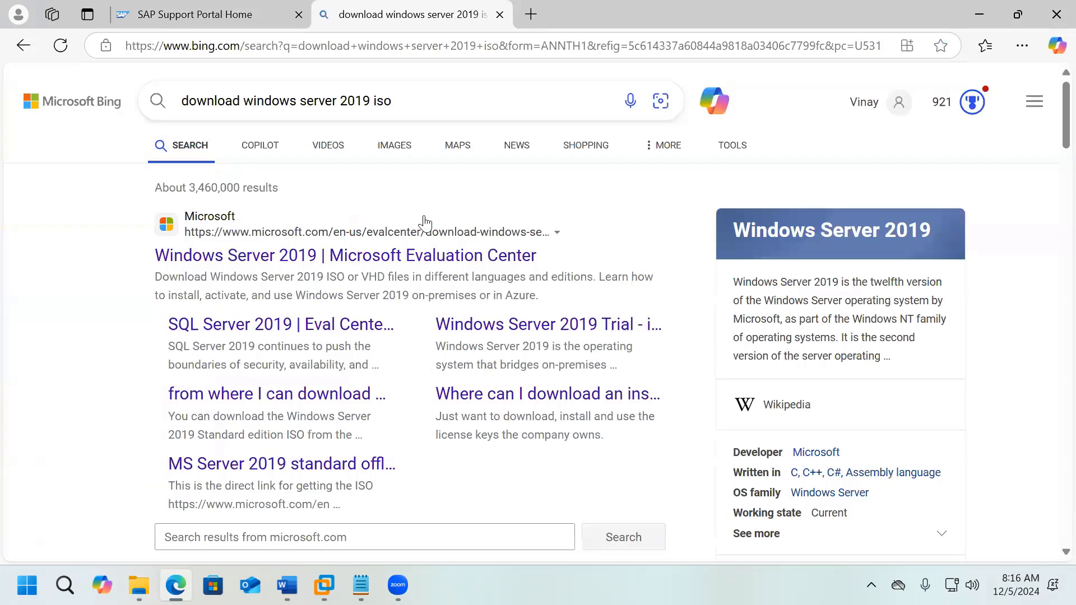
# - Start downloading the English (United States) 64-bit Windows Server 2019 ISO from the Microsoft Evaluation Center
pyautogui.click(388, 257)
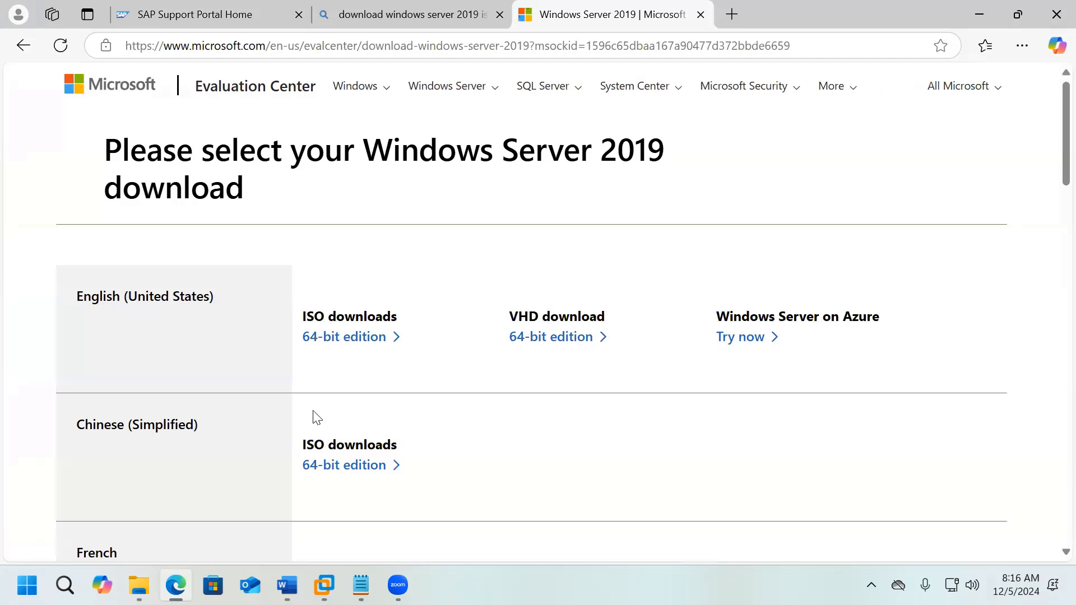
pyautogui.click(358, 343)
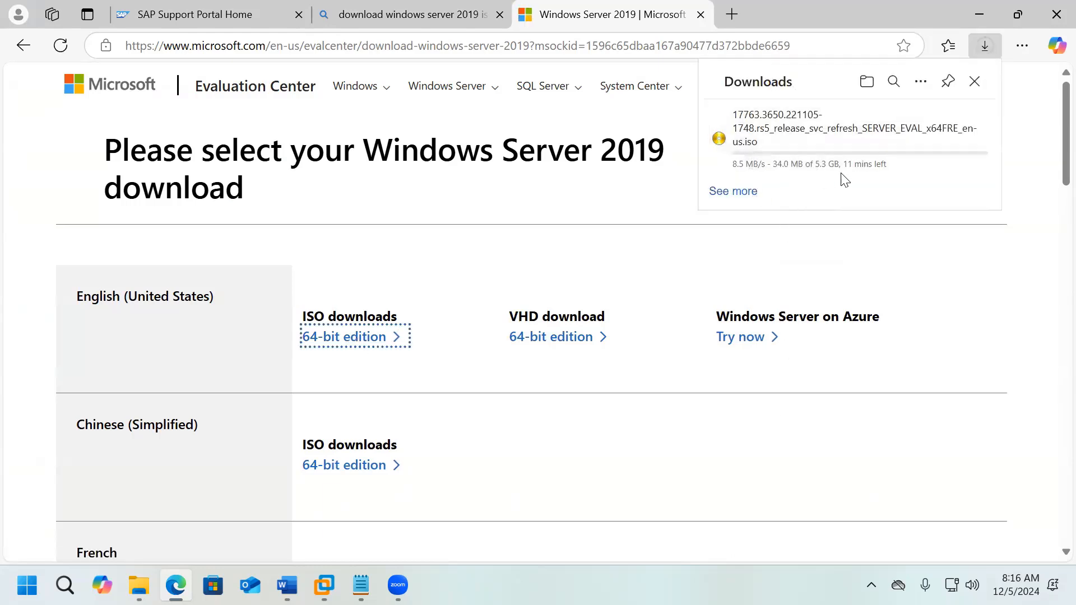
pyautogui.click(975, 82)
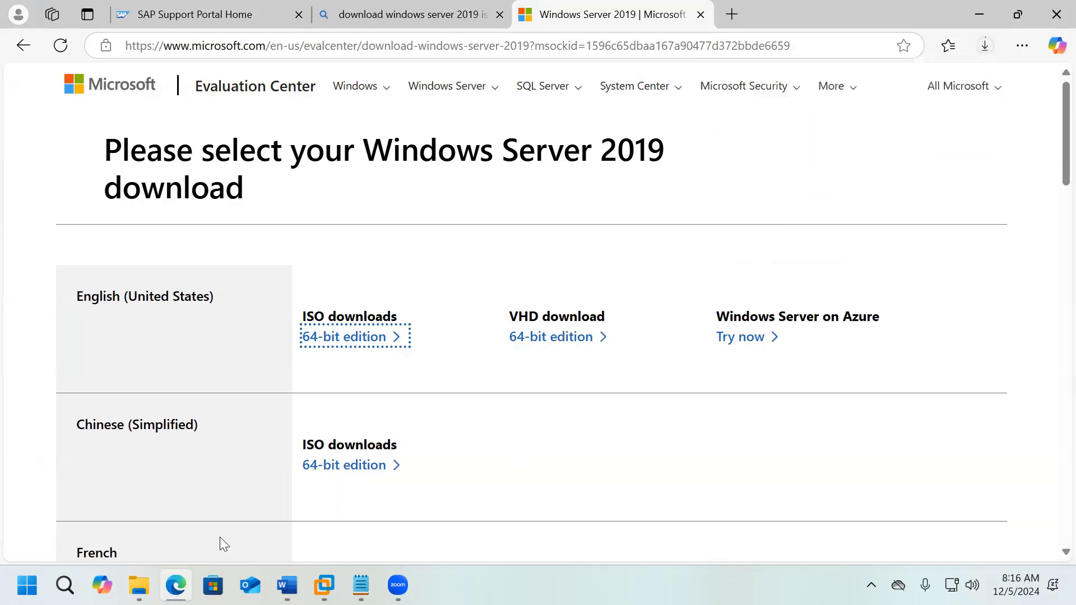
# - Locate the existing 17763.3650 SERVER_EVAL ISO on New Volume (F:) in File Explorer, then clear the open windows away to the desktop
pyautogui.click(140, 585)
pyautogui.click(101, 451)
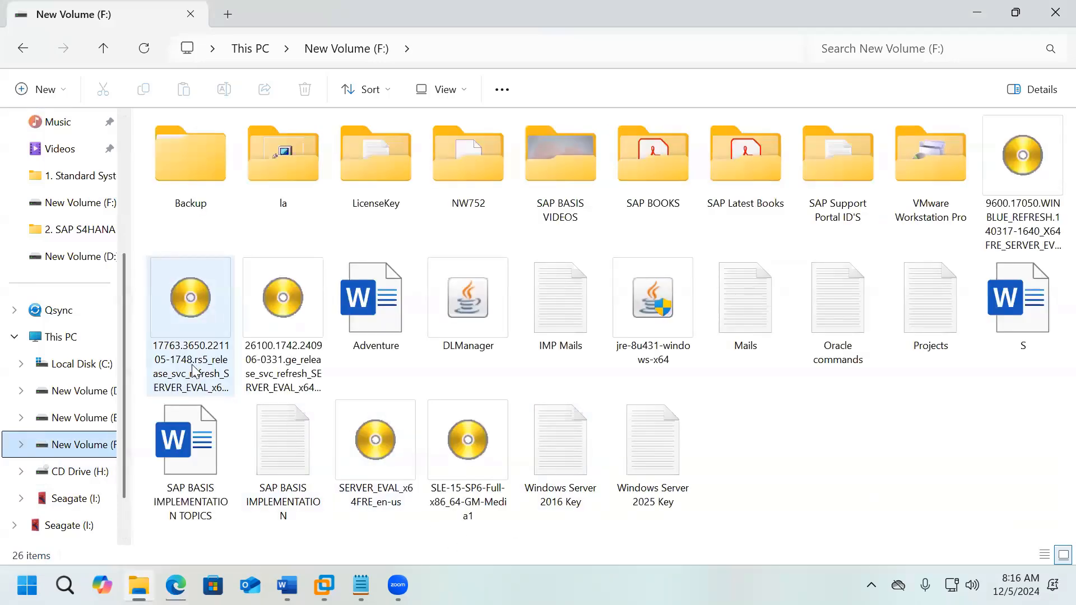
pyautogui.click(179, 303)
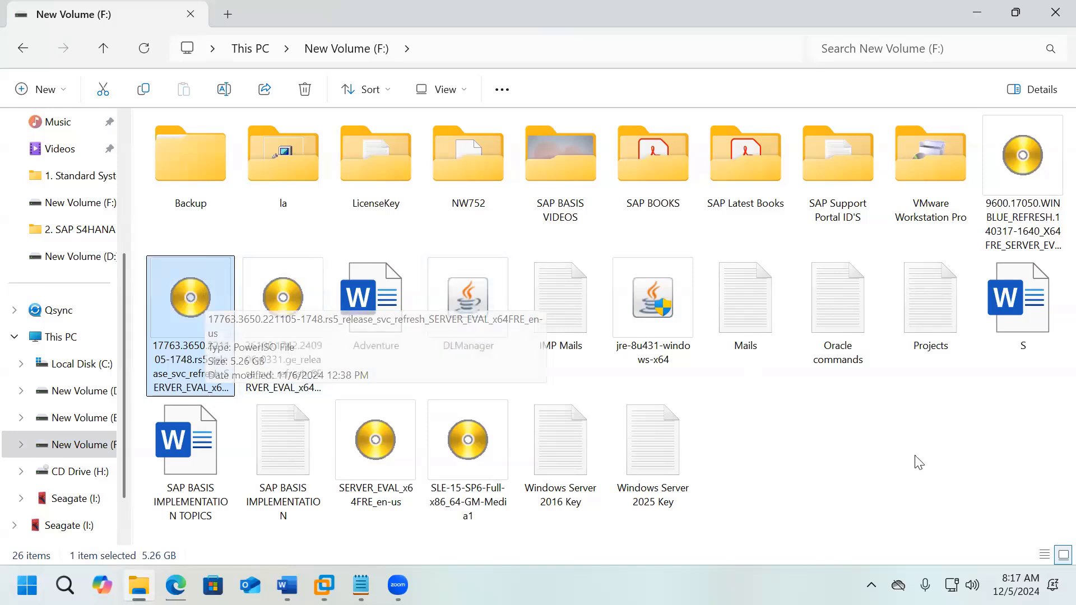
pyautogui.click(1054, 15)
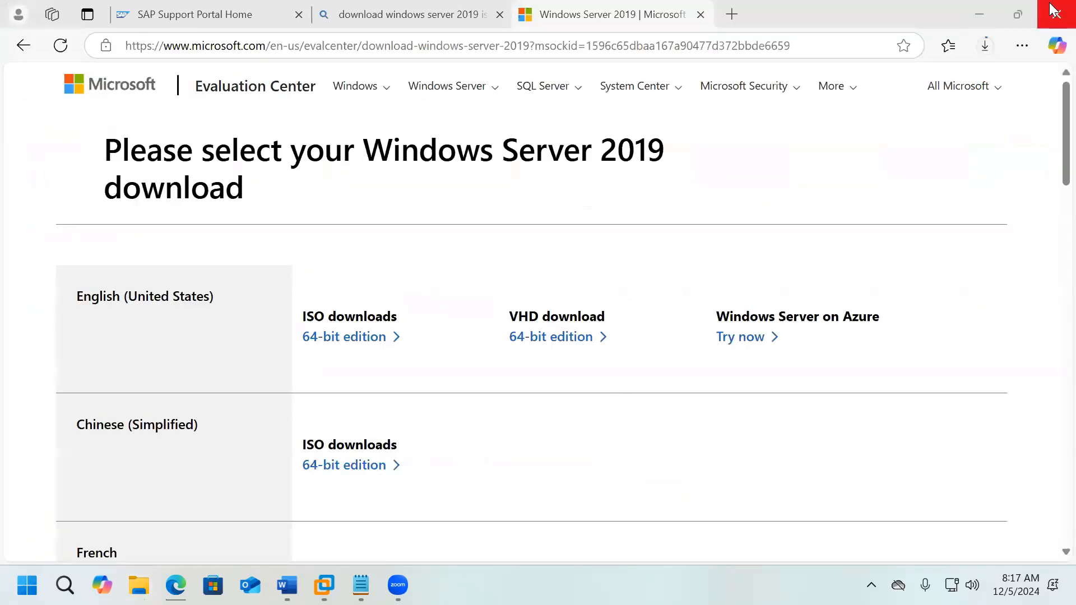
pyautogui.click(980, 15)
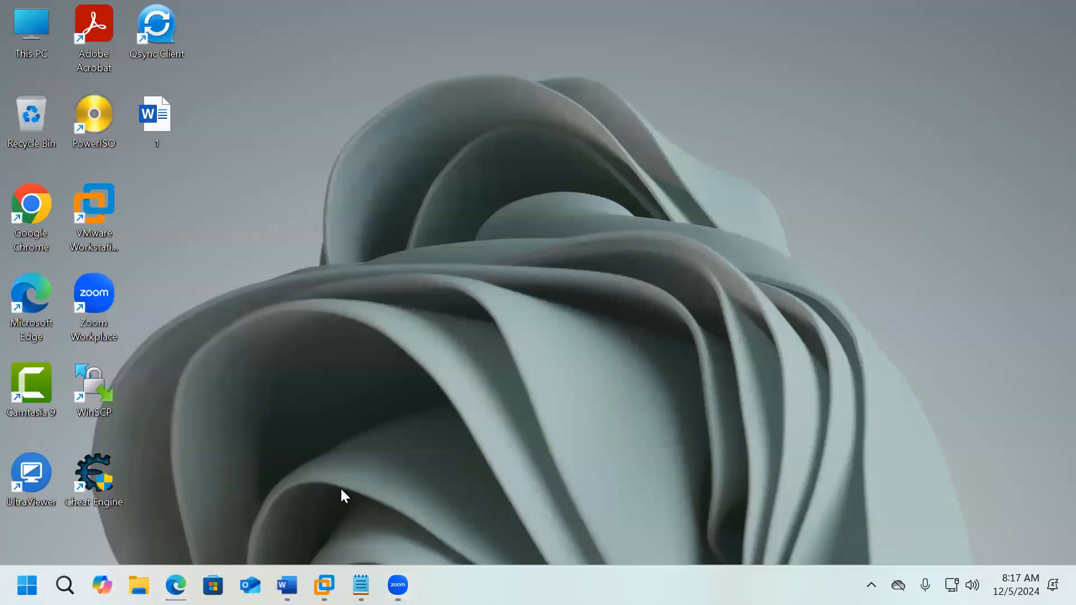
# - Switch to VMware Workstation, remove the NWD virtual machine from the library, and relaunch the program
pyautogui.click(324, 586)
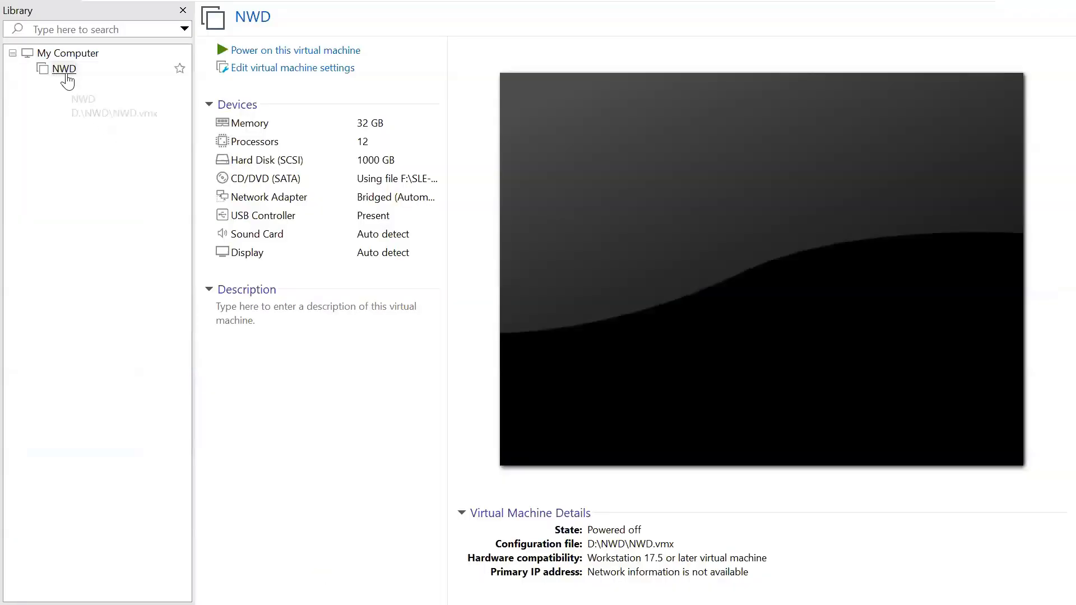
pyautogui.rightClick(67, 77)
pyautogui.click(107, 168)
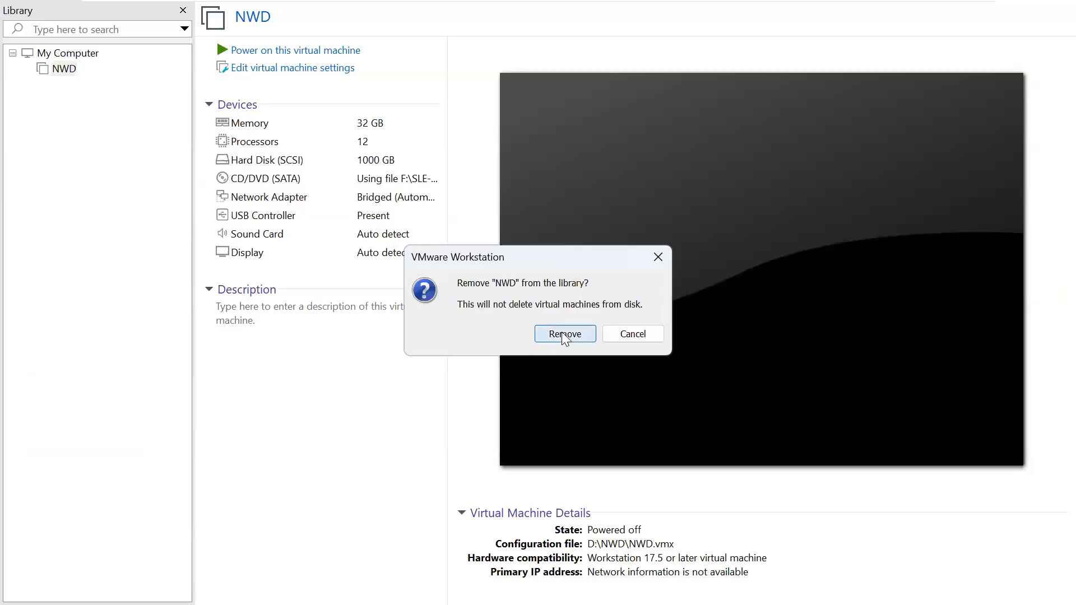
pyautogui.click(564, 335)
pyautogui.click(990, 10)
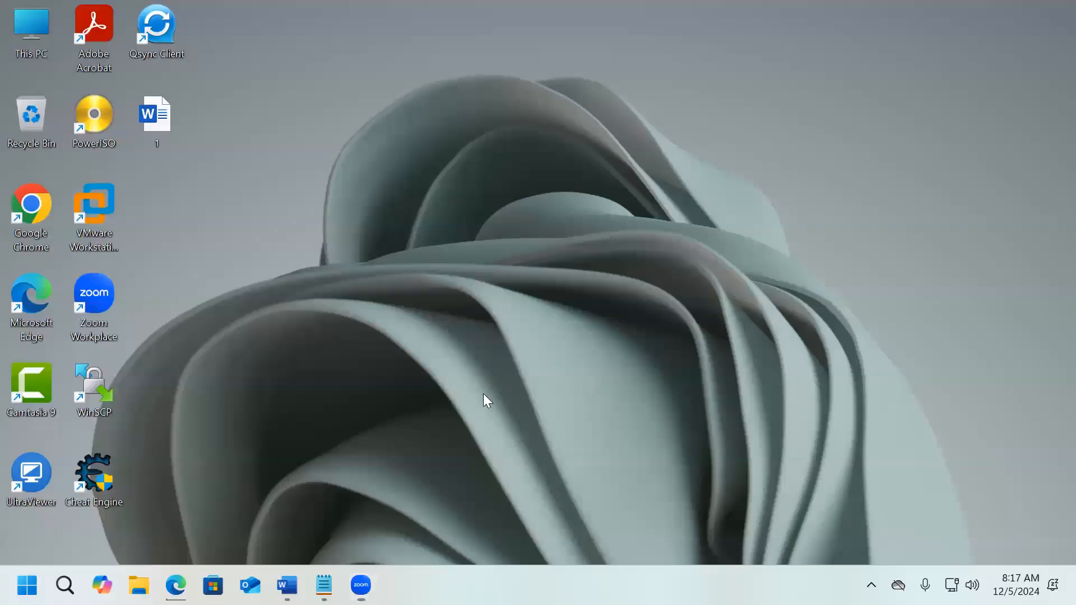
pyautogui.click(106, 234)
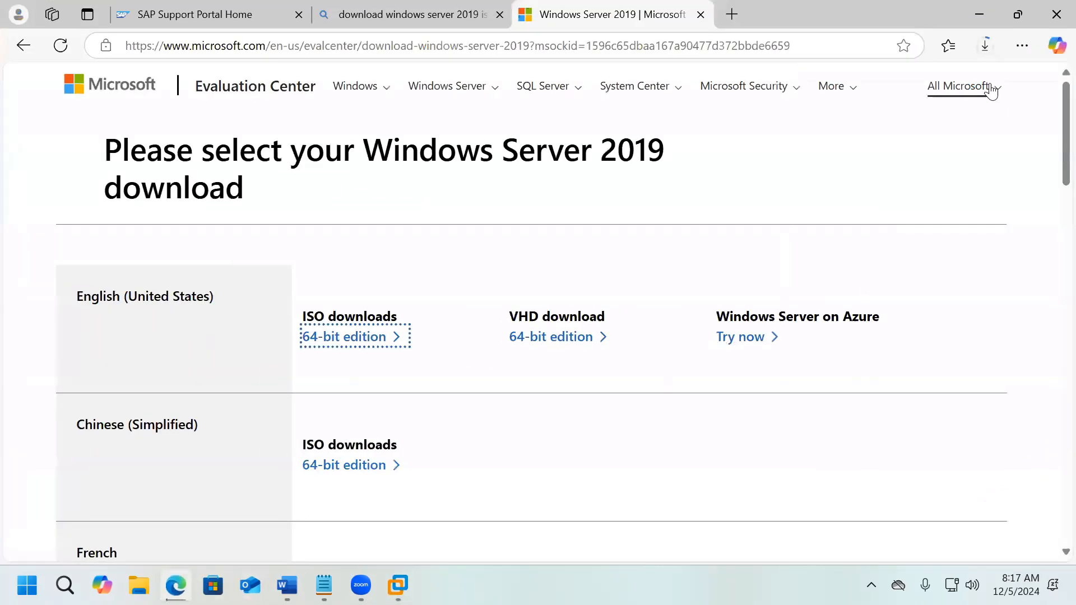
# - Cancel the Windows Server 2019 ISO download in the browser and return to VMware Workstation
pyautogui.click(985, 47)
pyautogui.click(966, 137)
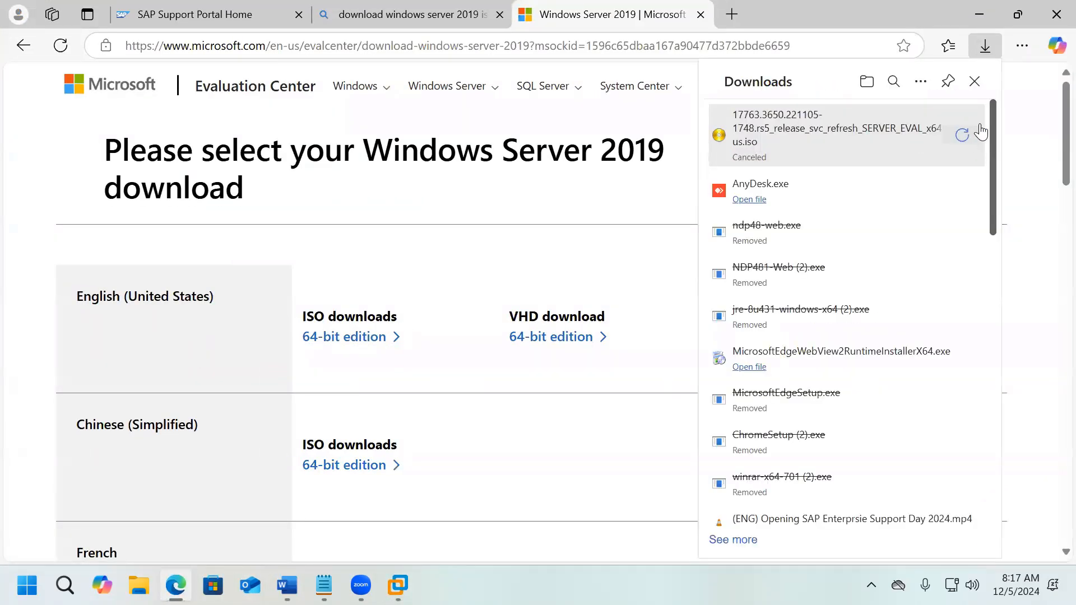
pyautogui.click(980, 14)
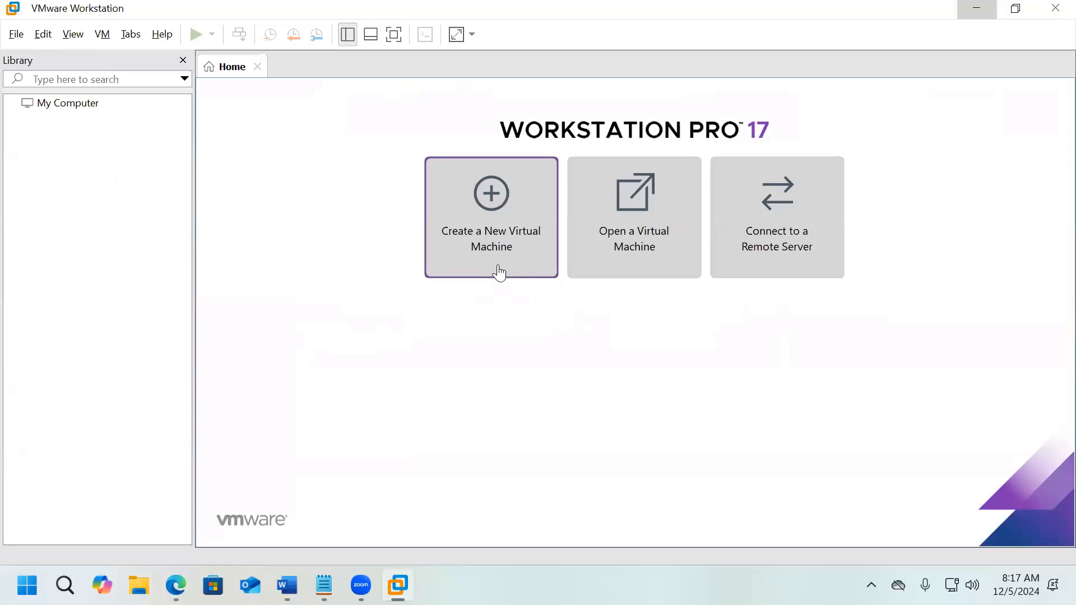
# - Start a new virtual machine with the Custom (advanced) configuration and Workstation 17.5 or later hardware compatibility
pyautogui.click(15, 39)
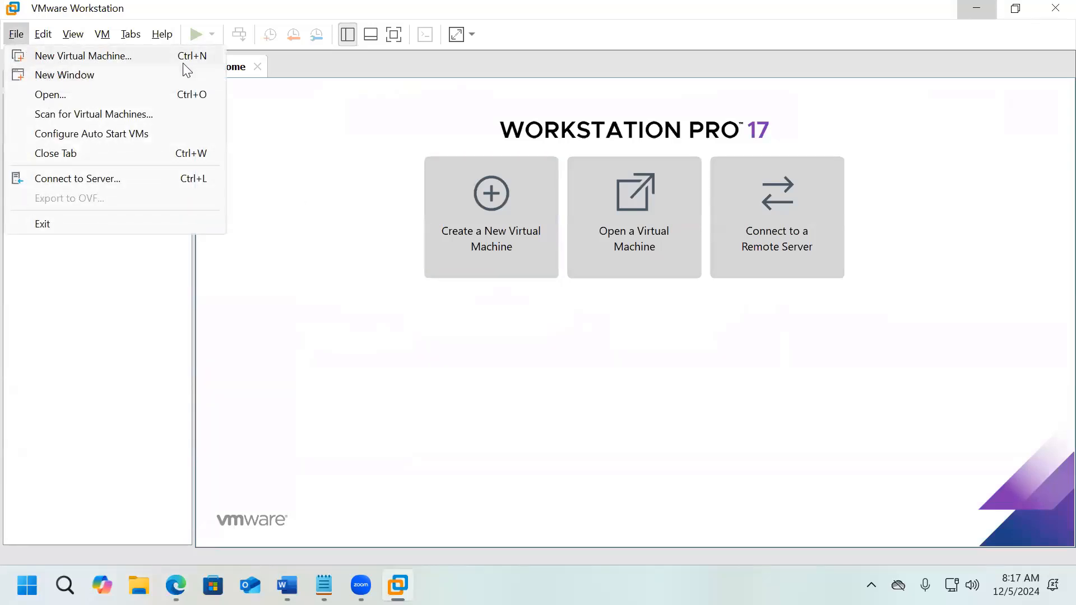
pyautogui.click(511, 396)
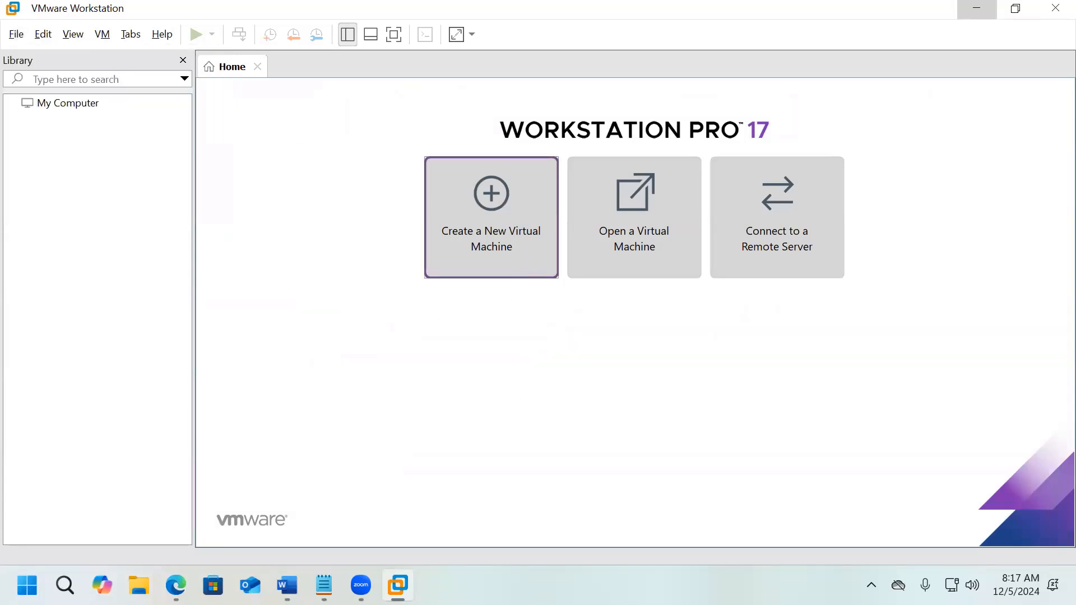
pyautogui.hotkey('ctrl', 'n')
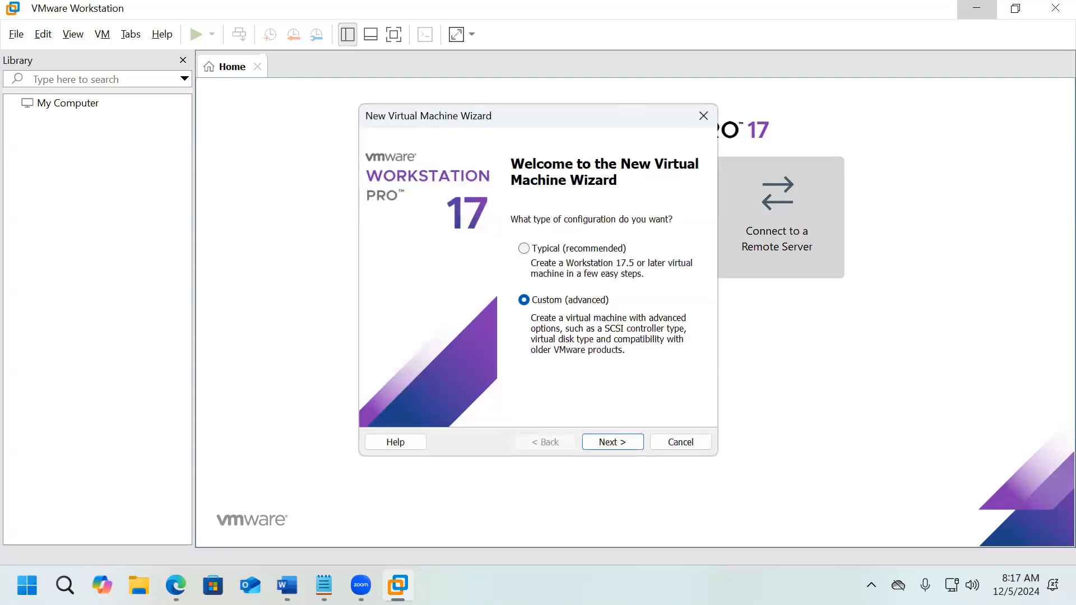
pyautogui.click(524, 250)
pyautogui.click(525, 301)
pyautogui.click(614, 442)
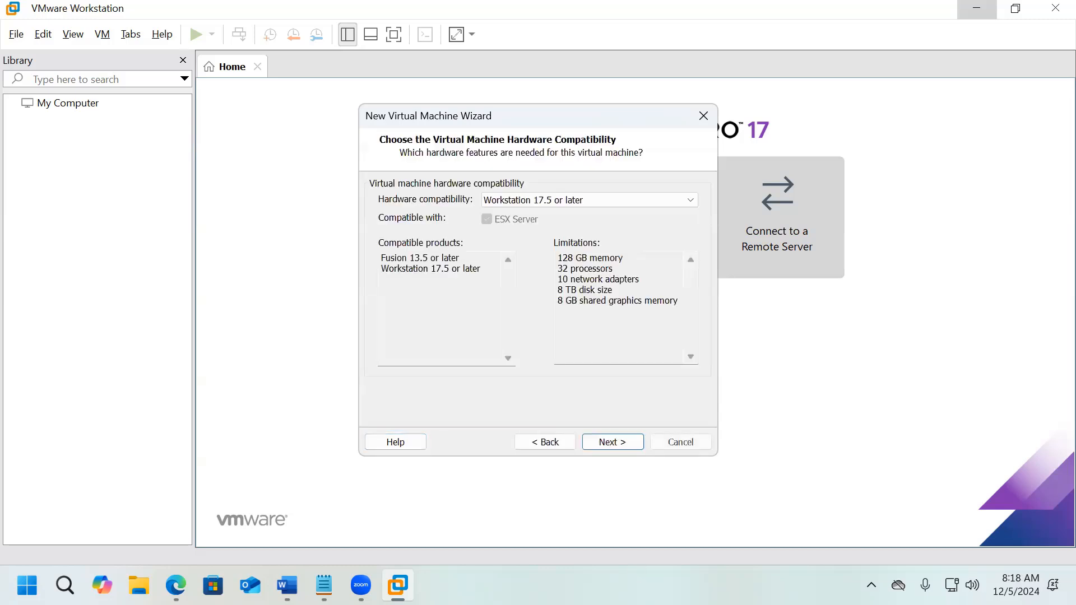
pyautogui.click(624, 443)
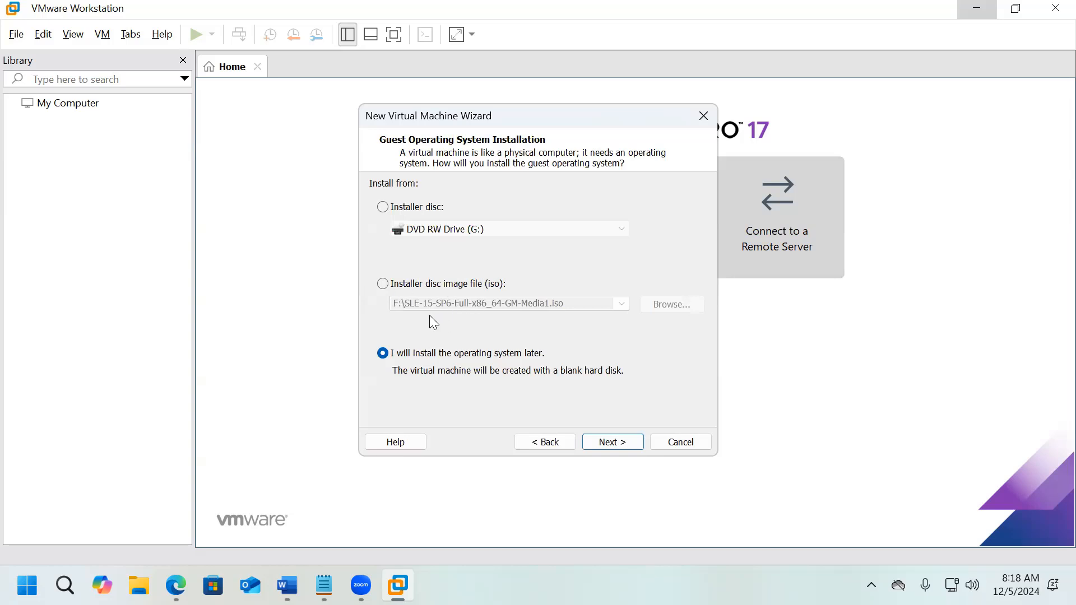
# - Clear the SLE-15-SP6 installer image path and choose to install the guest operating system later
pyautogui.click(382, 284)
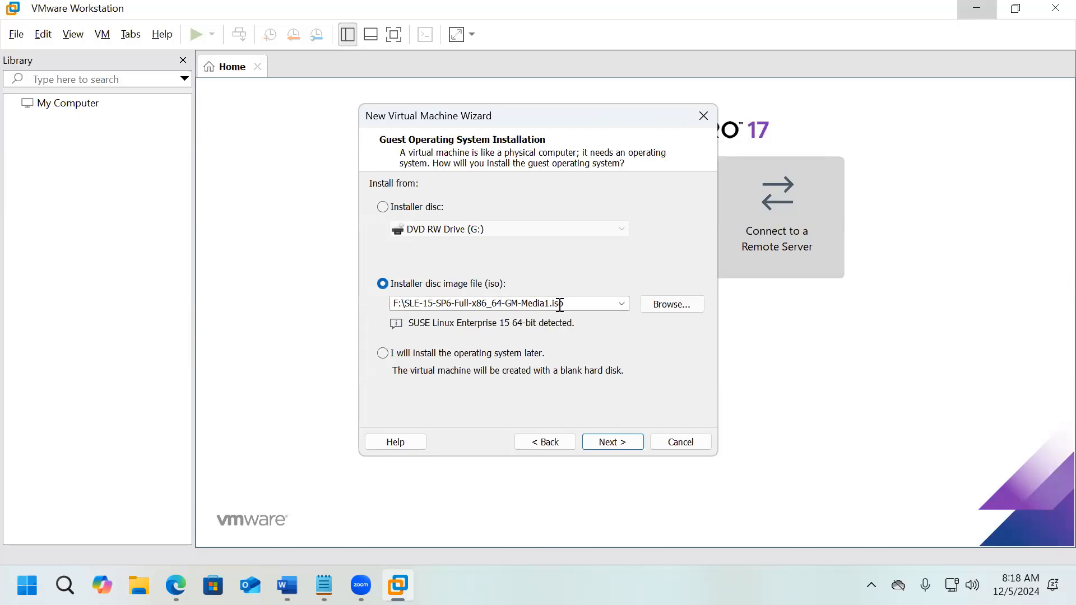
pyautogui.doubleClick(586, 308)
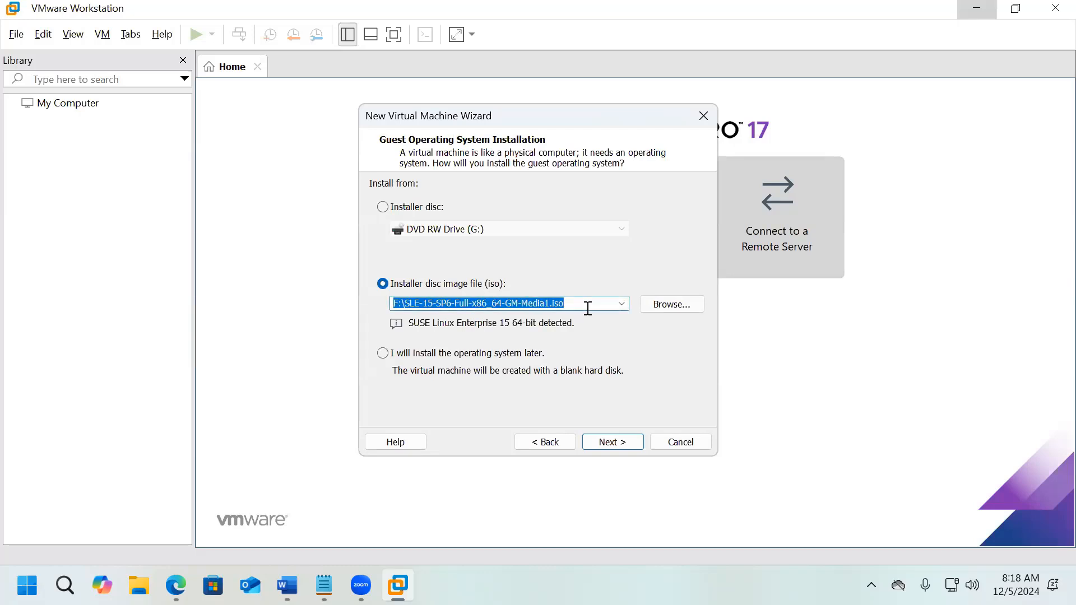
pyautogui.press('BackSpace')
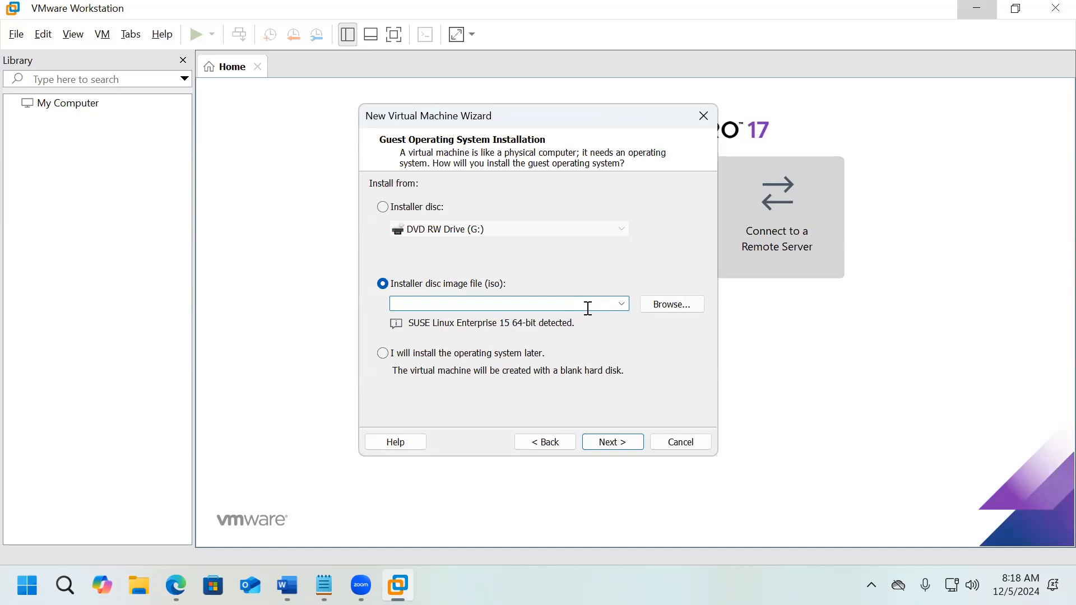
pyautogui.click(414, 212)
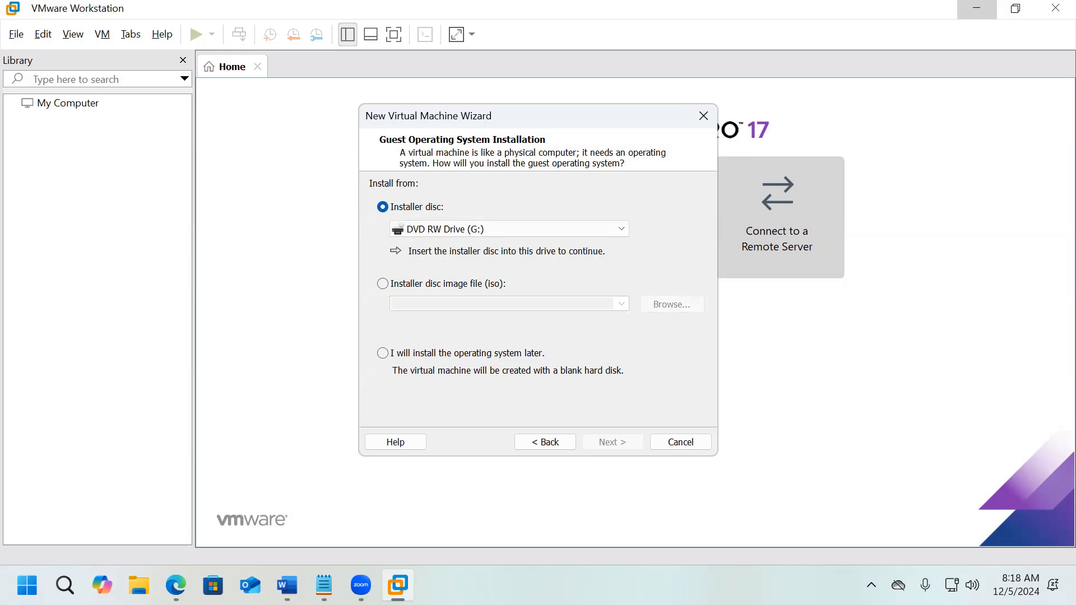
pyautogui.click(385, 356)
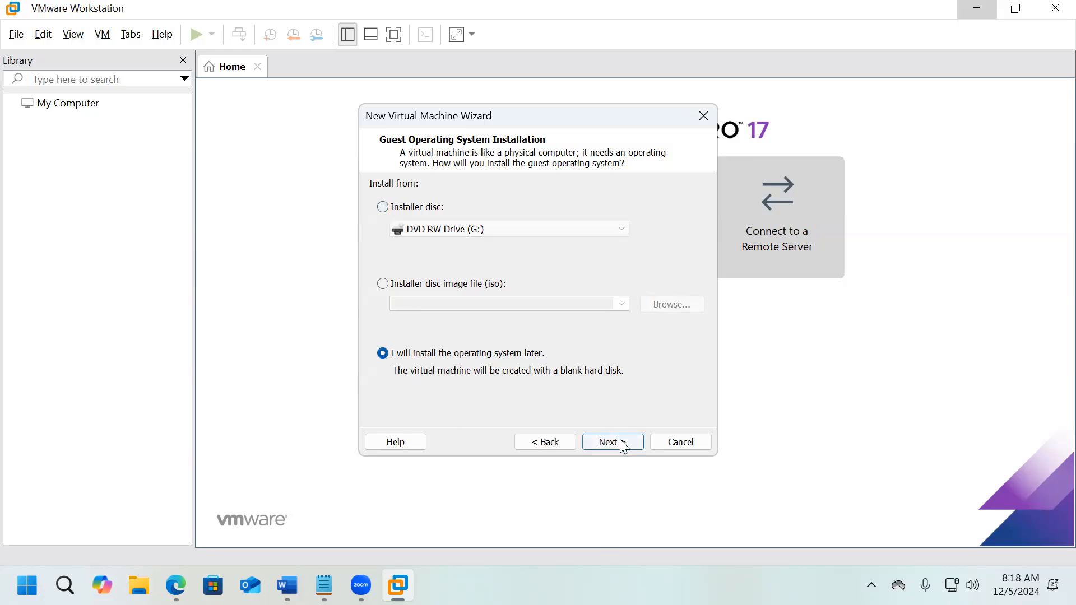
# - Set the guest operating system to Microsoft Windows with version Windows Server 2019
pyautogui.click(624, 447)
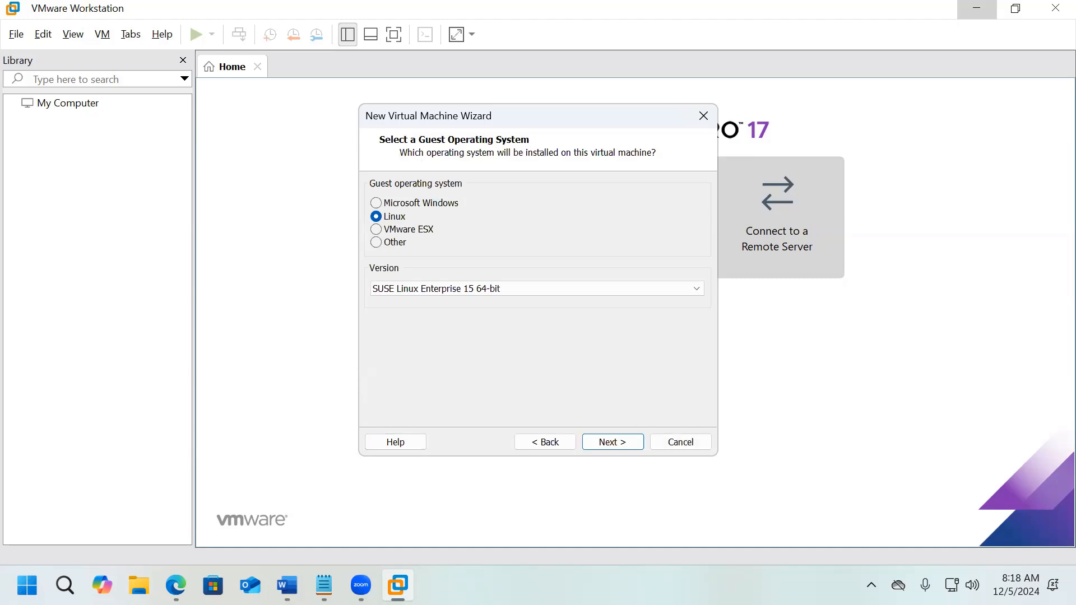
pyautogui.click(450, 204)
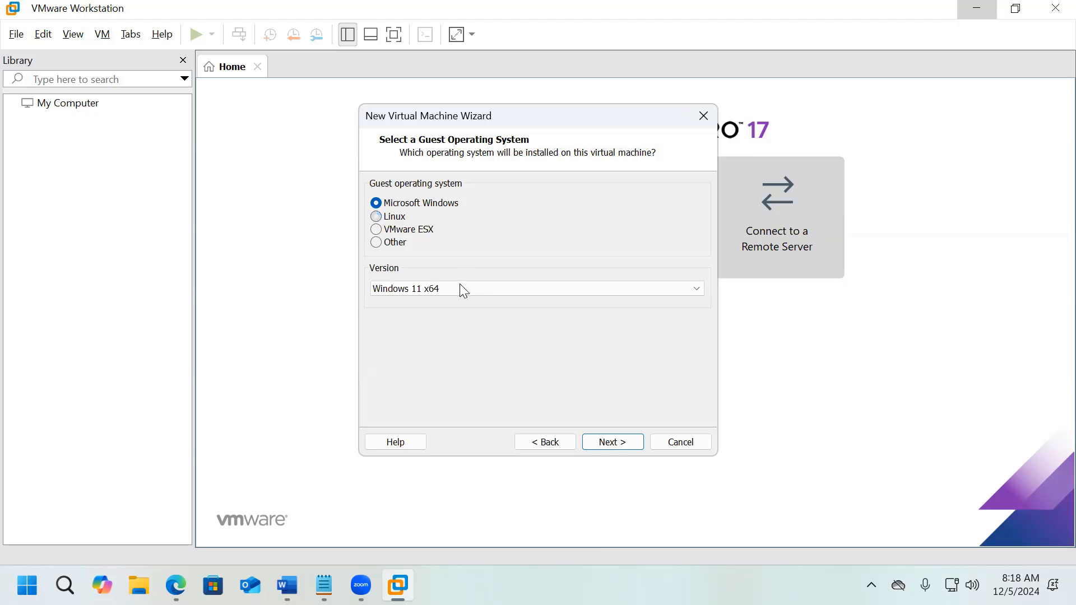
pyautogui.click(466, 289)
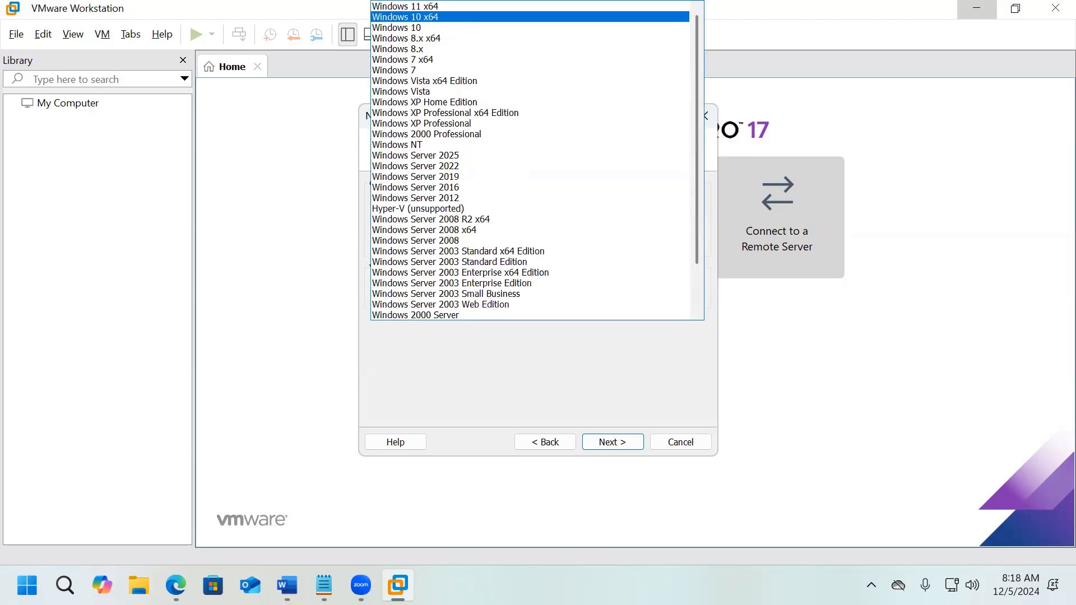
pyautogui.press('Return')
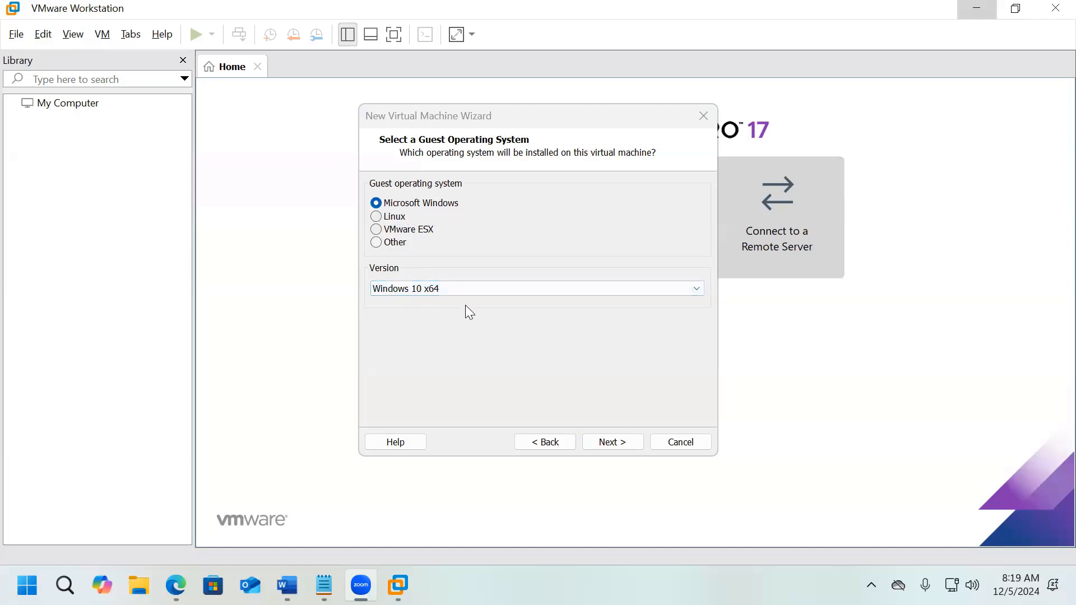
pyautogui.click(695, 290)
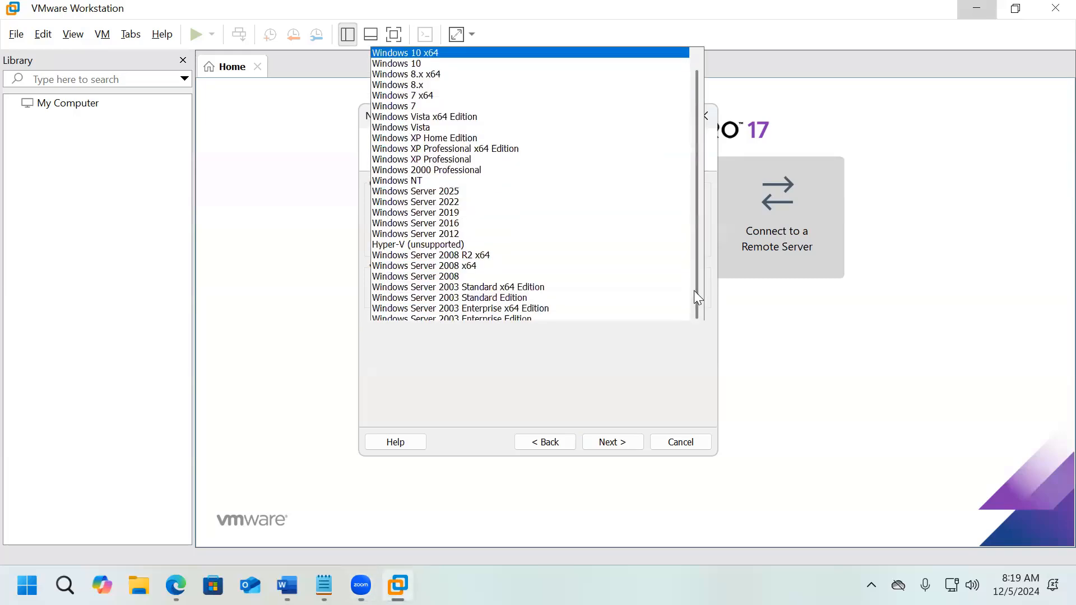
pyautogui.click(487, 167)
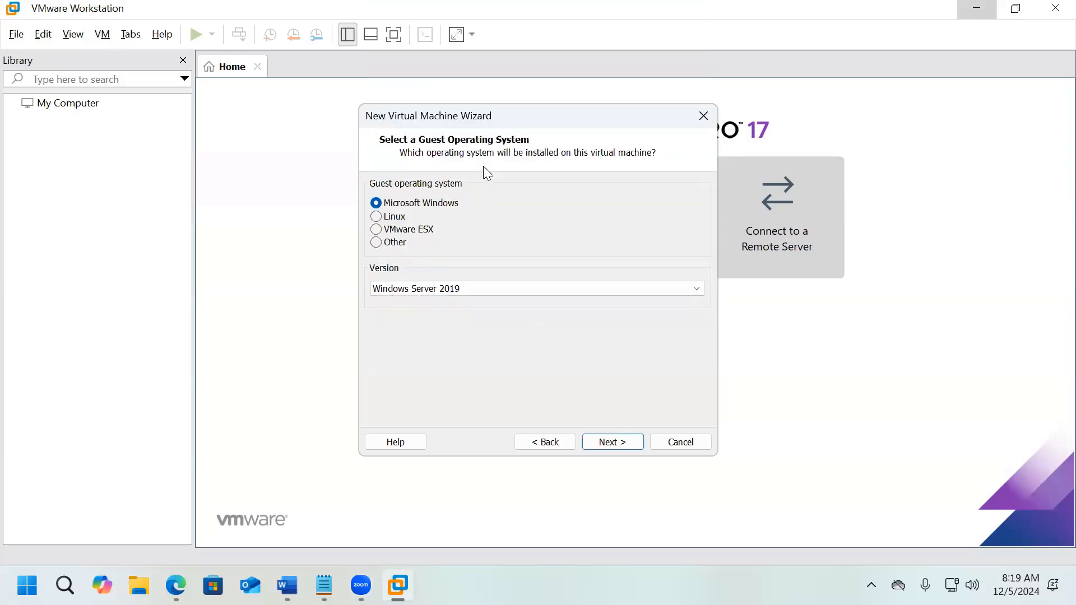
# - Name the virtual machine NWD and set its location to the existing NWD folder on the D: drive
pyautogui.click(599, 442)
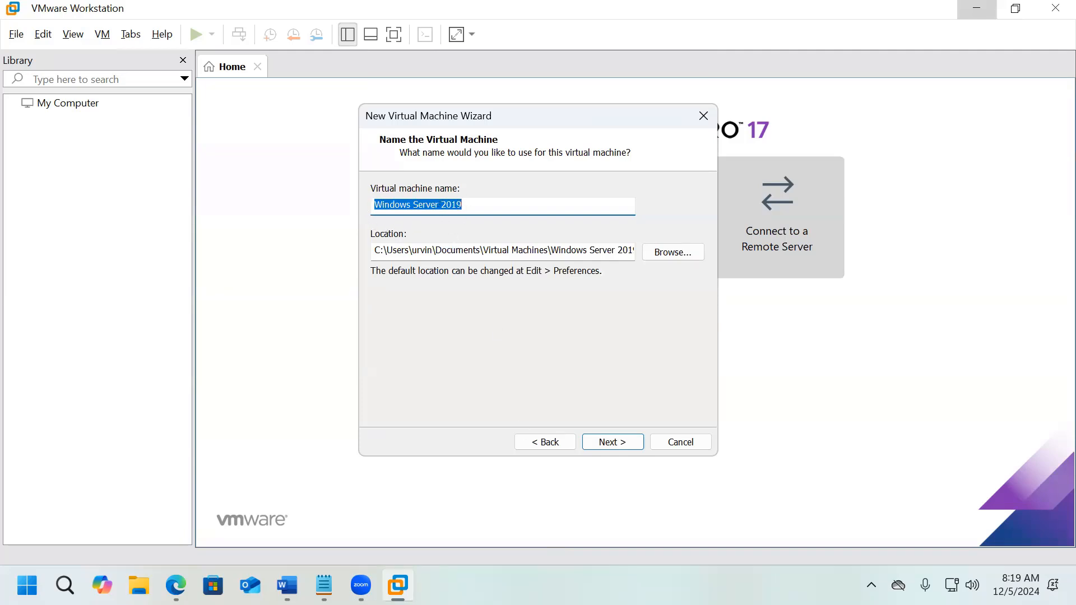
pyautogui.write('NWD')
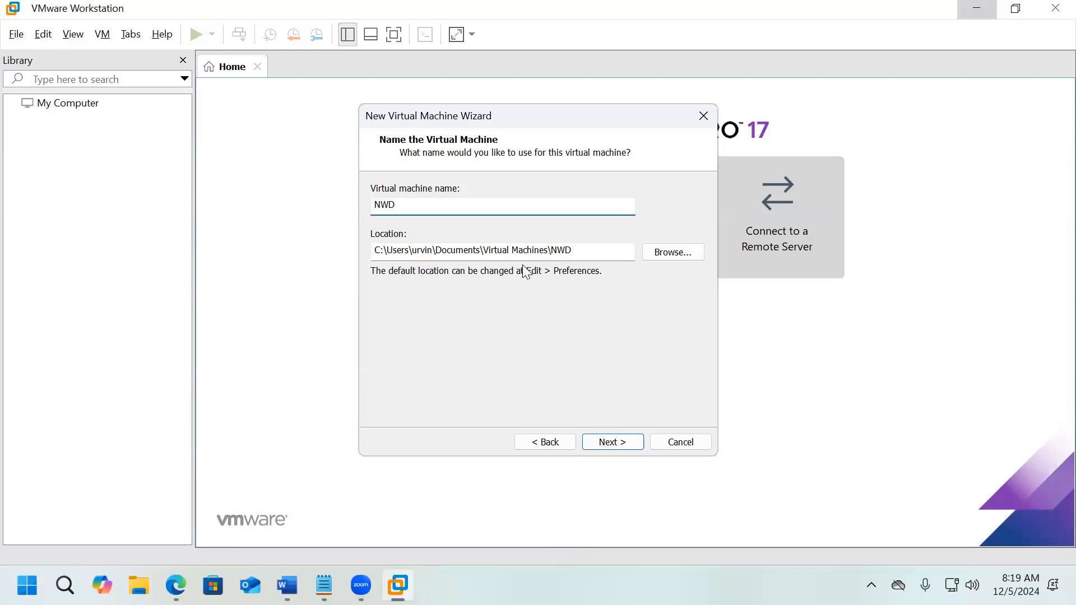
pyautogui.click(659, 258)
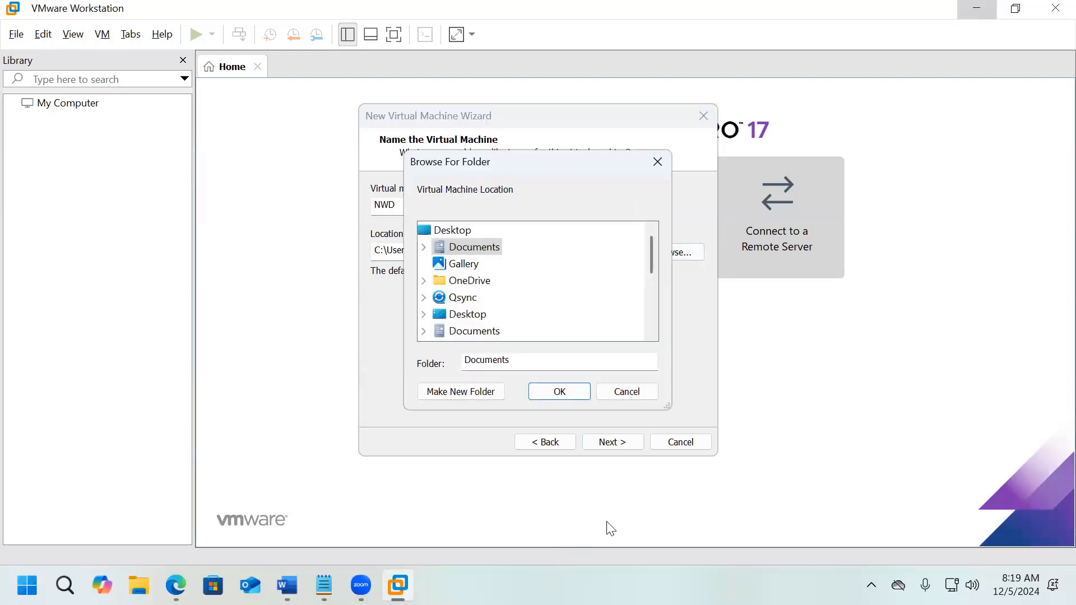
pyautogui.click(651, 322)
pyautogui.click(651, 321)
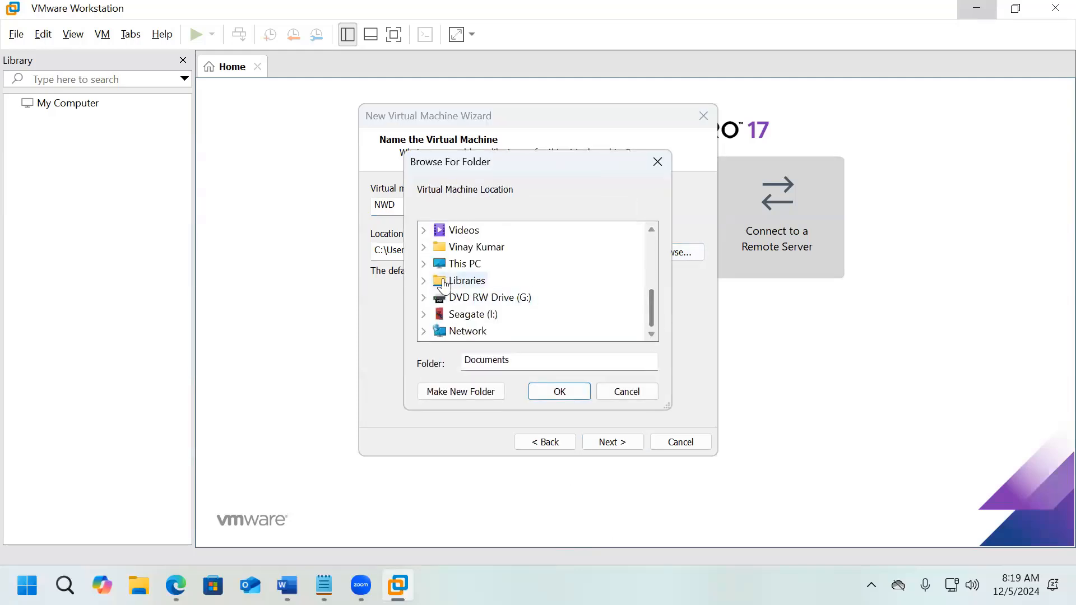
pyautogui.click(424, 264)
pyautogui.click(438, 264)
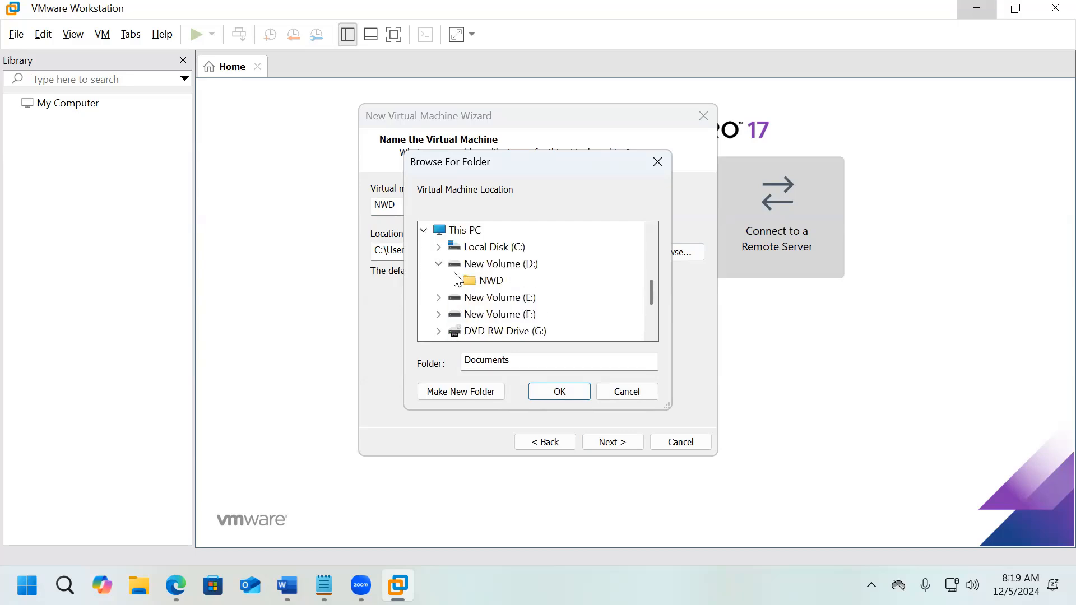
pyautogui.click(485, 280)
pyautogui.click(561, 392)
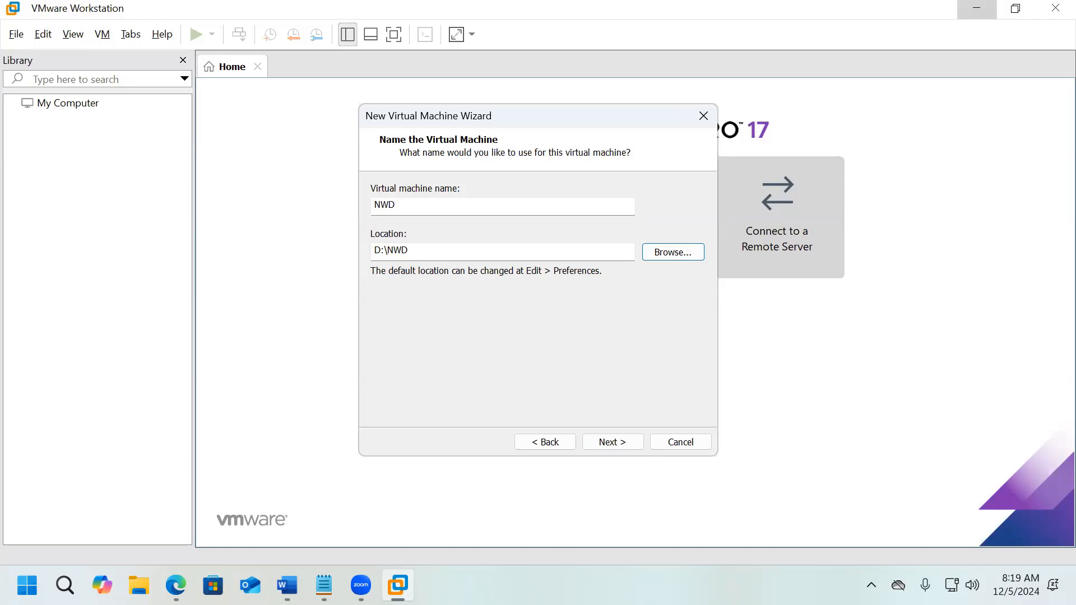
# - Choose BIOS as the virtual machine's firmware type and continue to the processor configuration
pyautogui.click(613, 442)
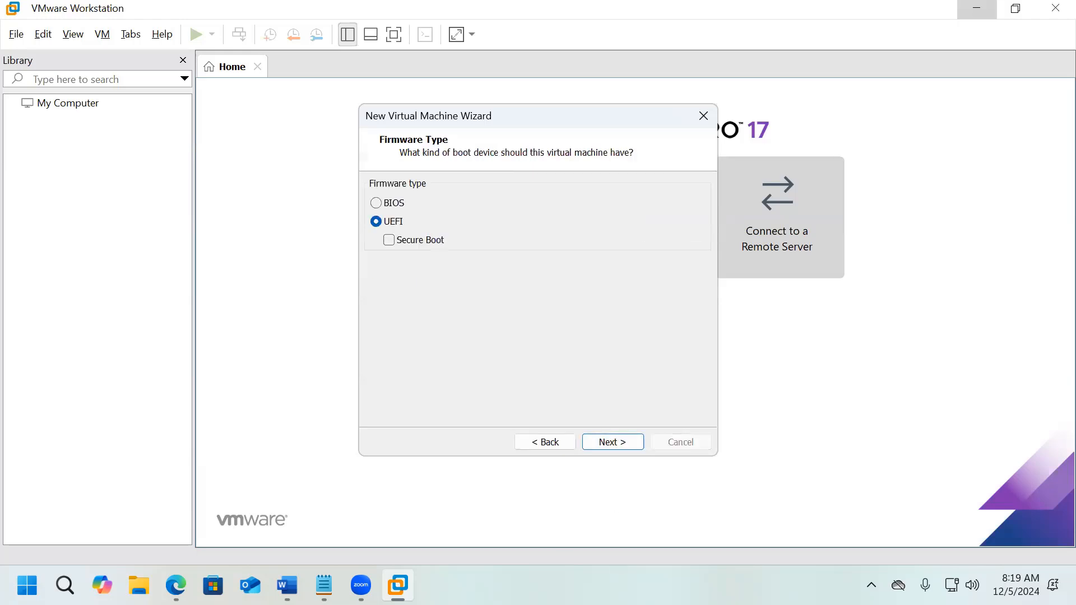
pyautogui.click(376, 204)
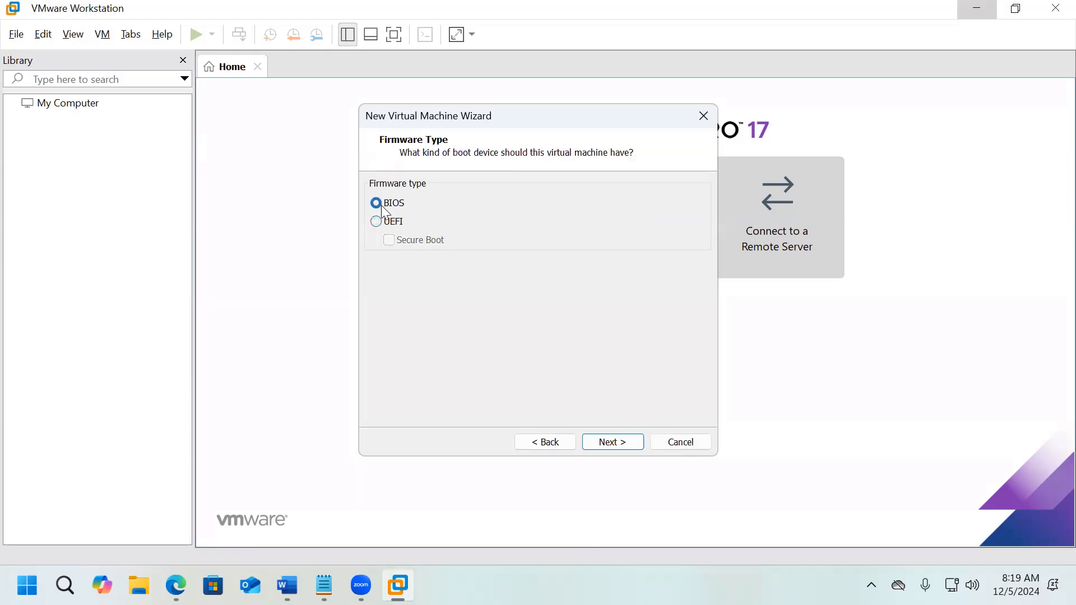
pyautogui.click(611, 442)
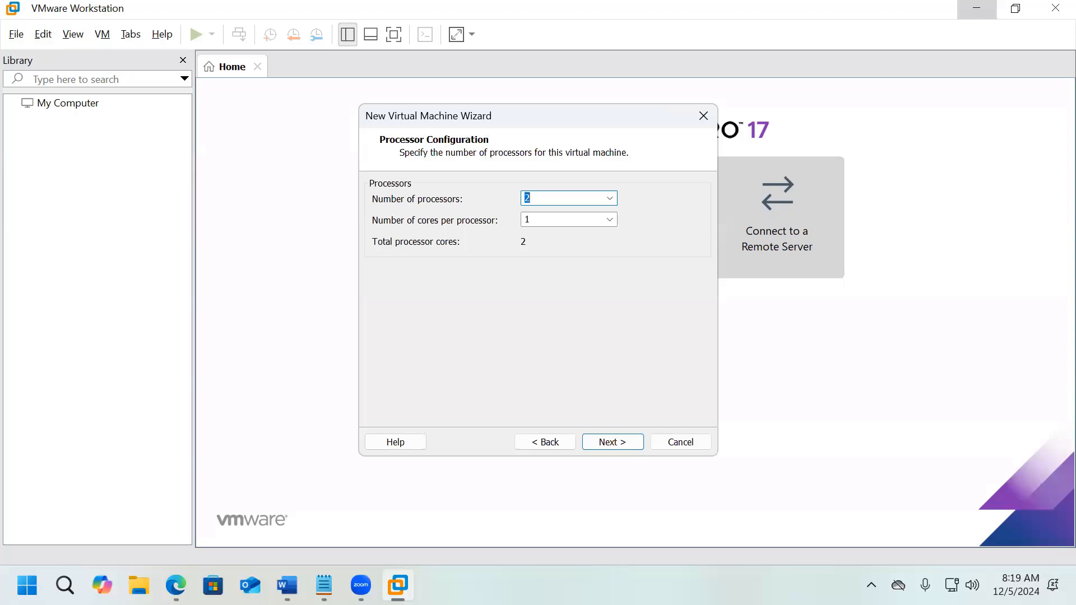
# - Check the host's CPU sockets, cores and logical processors in Task Manager's performance view, and return to VMware Workstation
pyautogui.rightClick(839, 570)
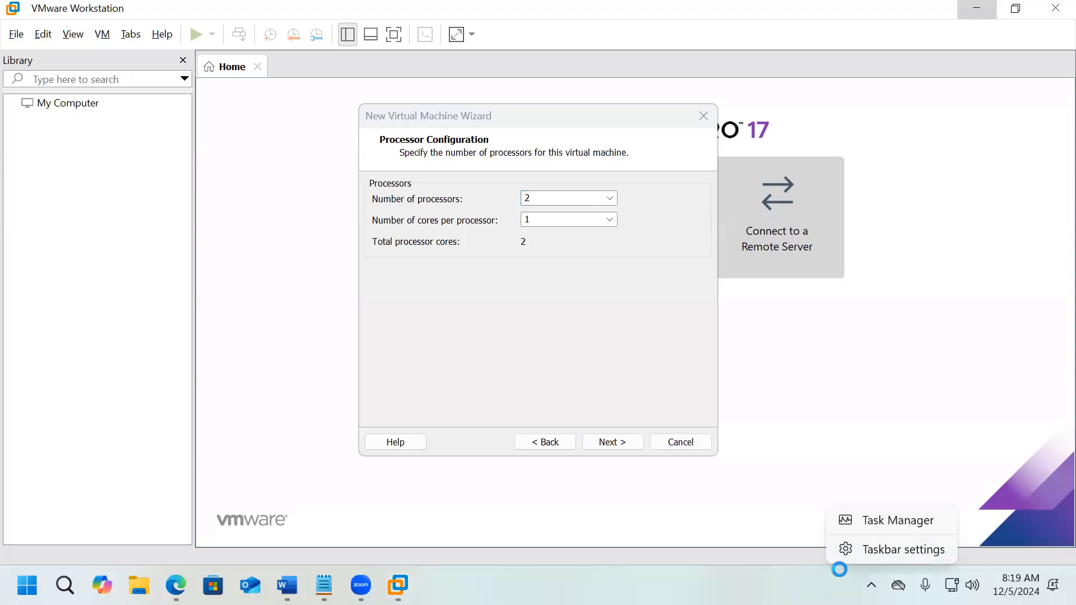
pyautogui.click(884, 520)
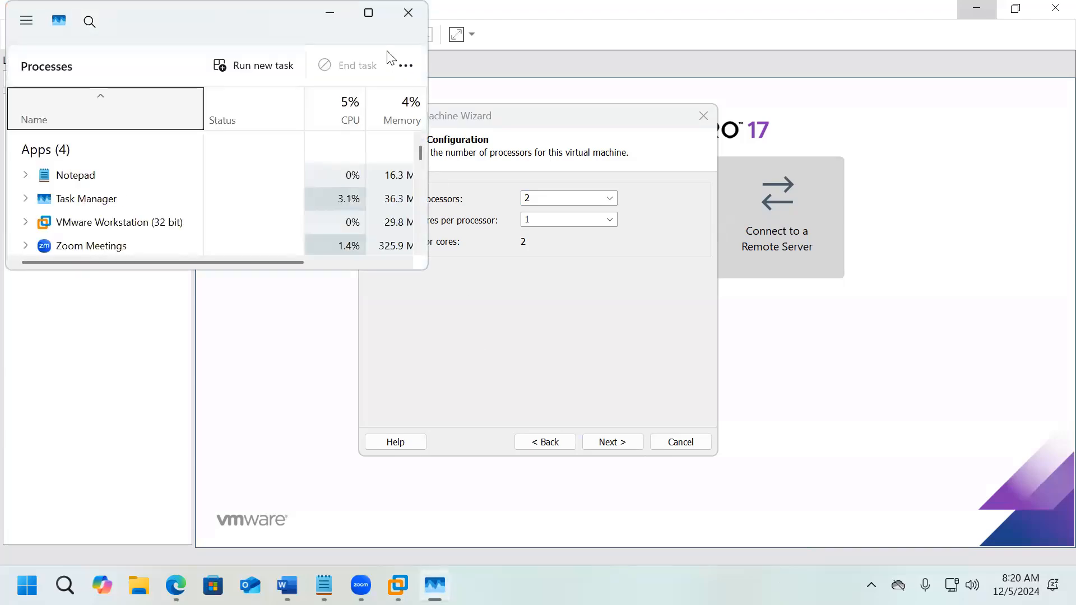
pyautogui.click(375, 23)
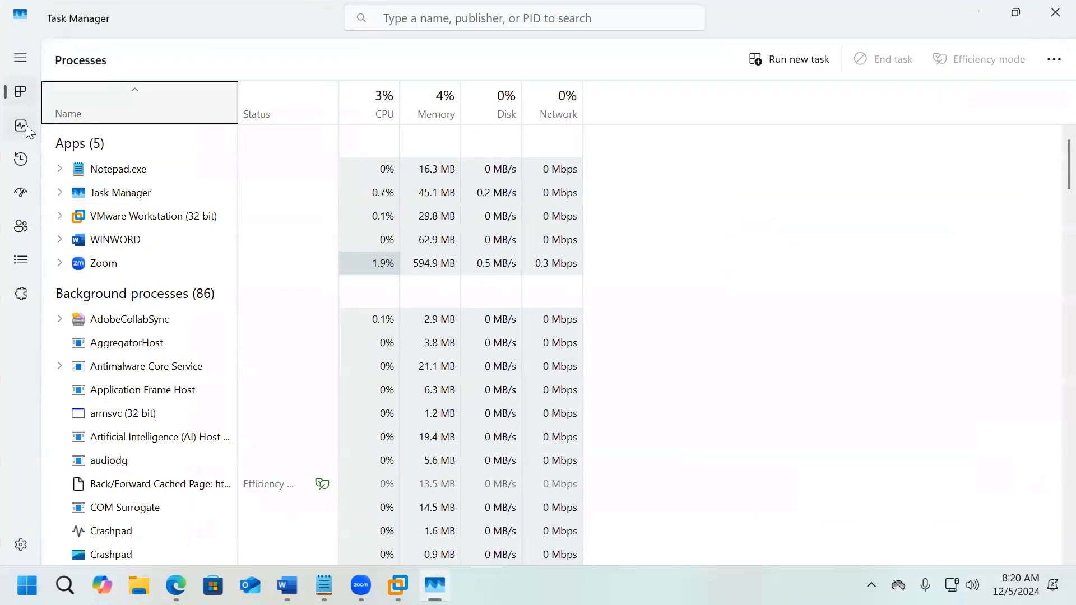
pyautogui.click(22, 126)
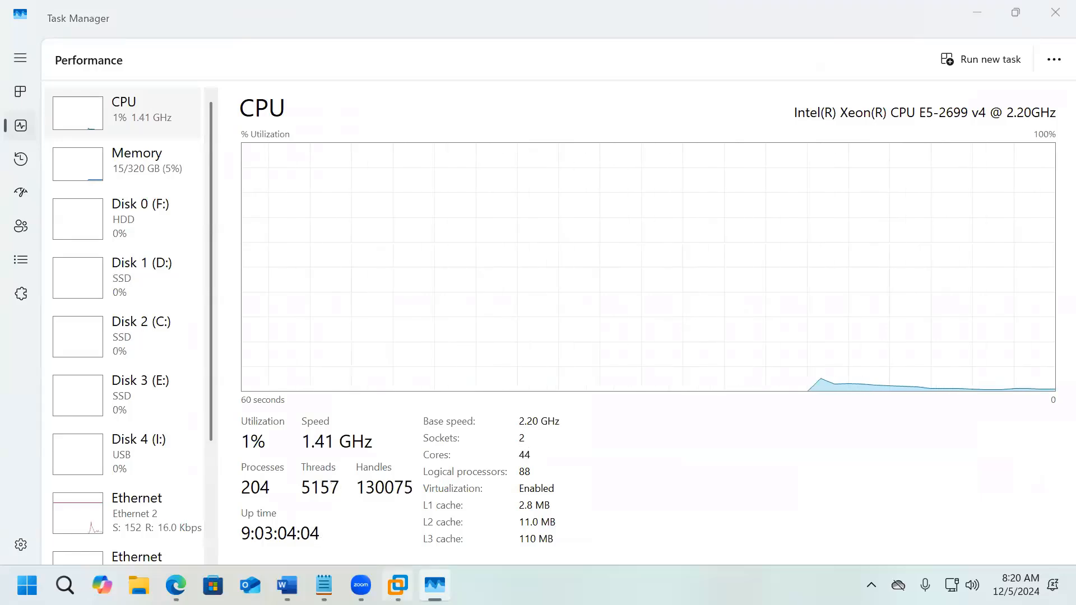
pyautogui.hotkey('alt', 'Tab')
# - Set the number of processors for the virtual machine to 2
pyautogui.click(610, 199)
pyautogui.click(577, 211)
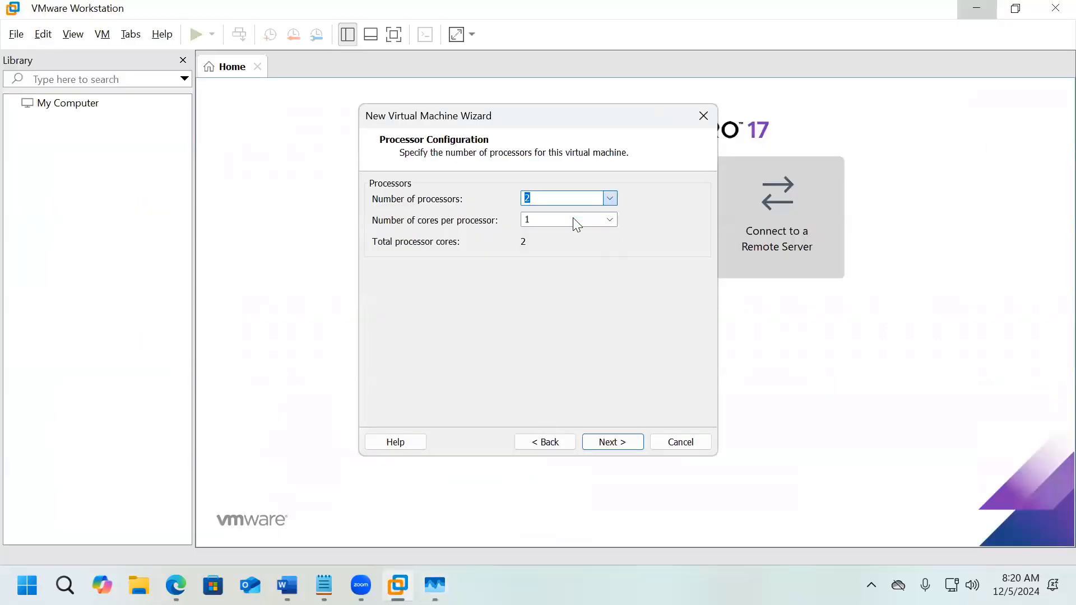
pyautogui.click(612, 202)
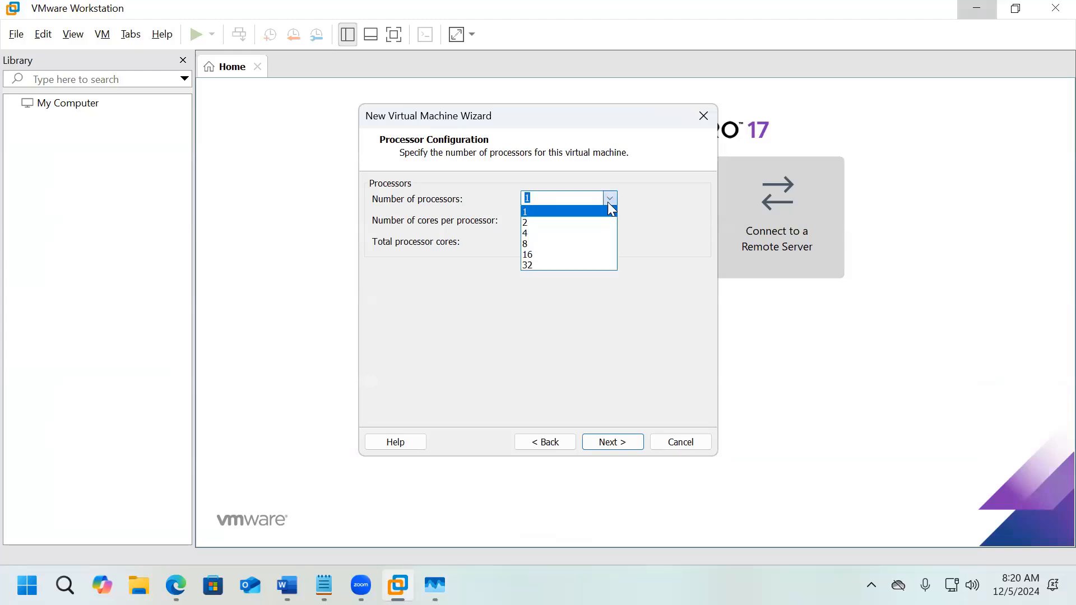
pyautogui.click(545, 222)
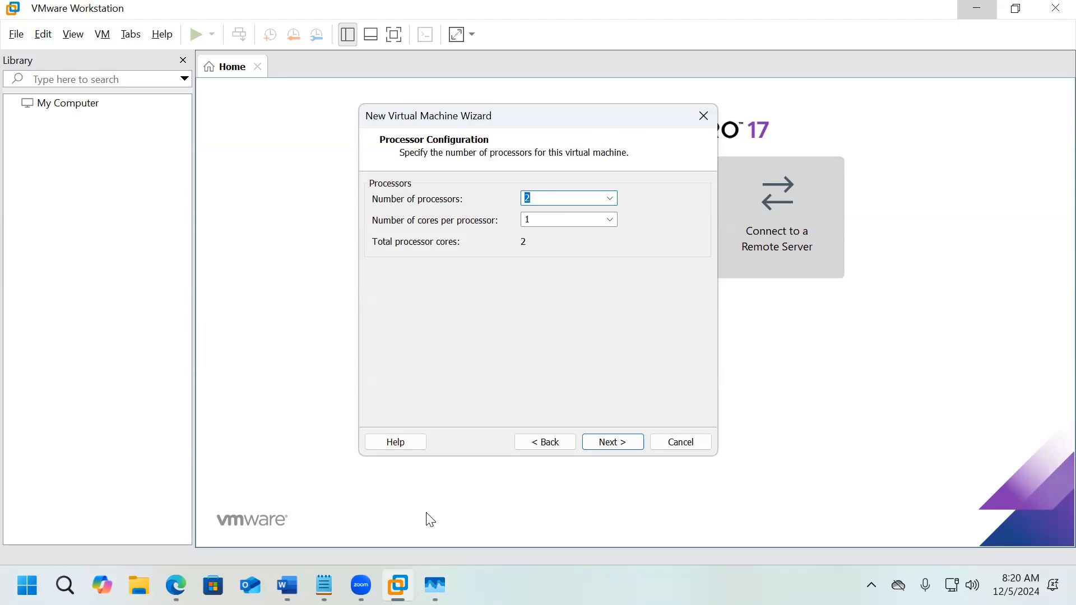
# - Recheck the host's CPU details in Task Manager and try 32, 24 and 16 cores per processor in VMware Workstation
pyautogui.click(435, 586)
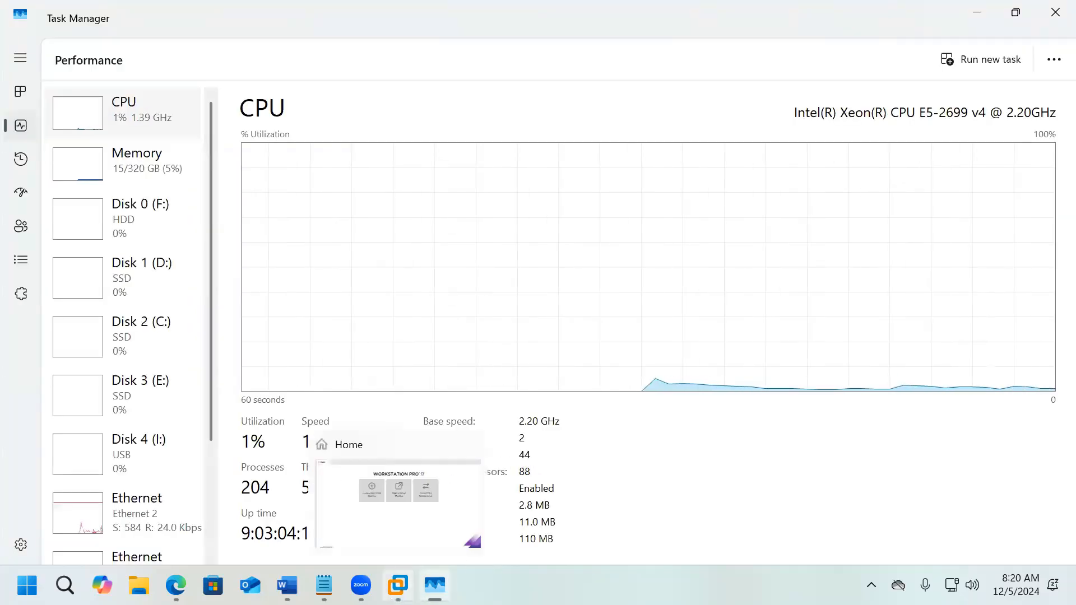
pyautogui.click(397, 586)
pyautogui.press('Tab')
pyautogui.click(611, 219)
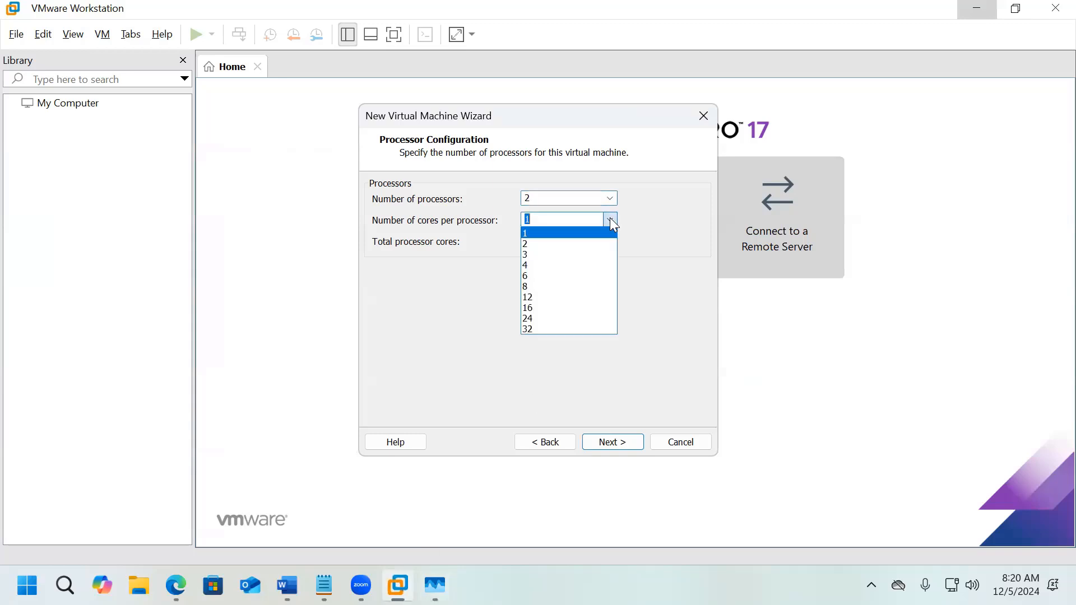
pyautogui.click(555, 330)
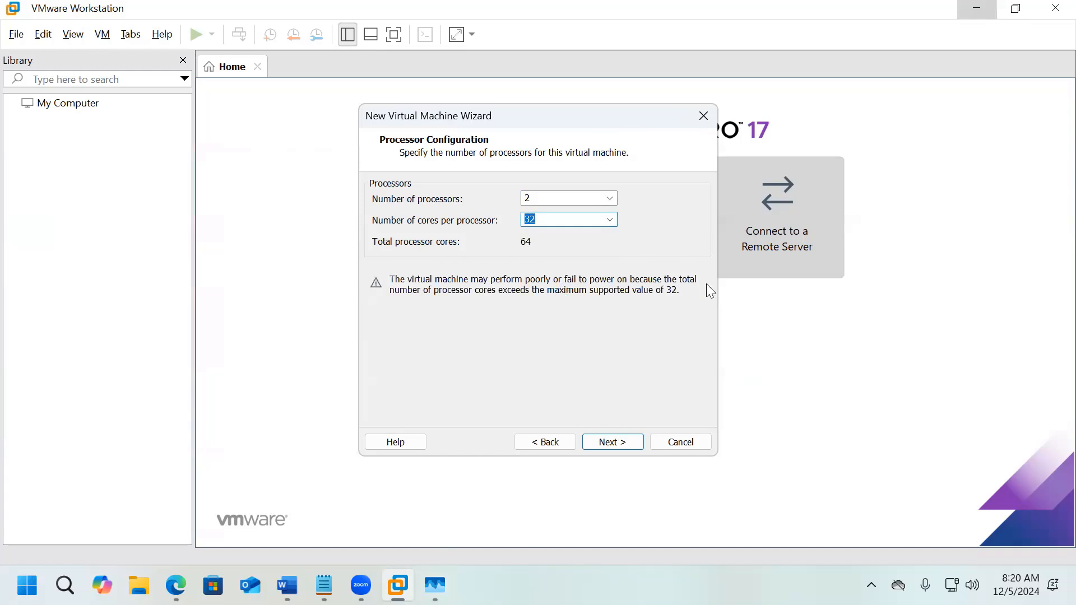
pyautogui.click(610, 219)
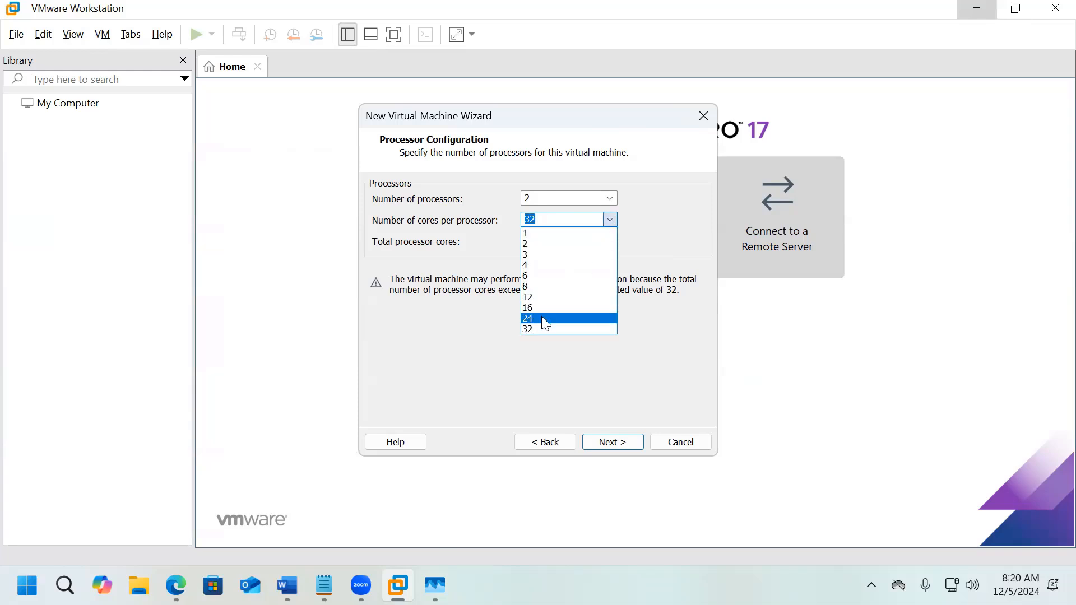
pyautogui.click(545, 319)
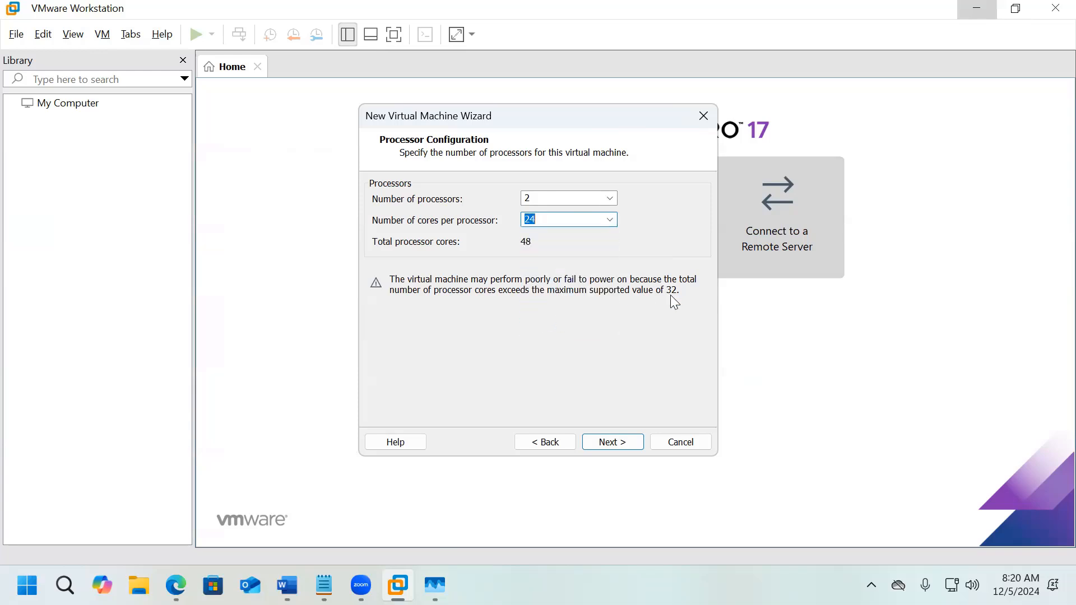
pyautogui.click(615, 223)
pyautogui.click(537, 306)
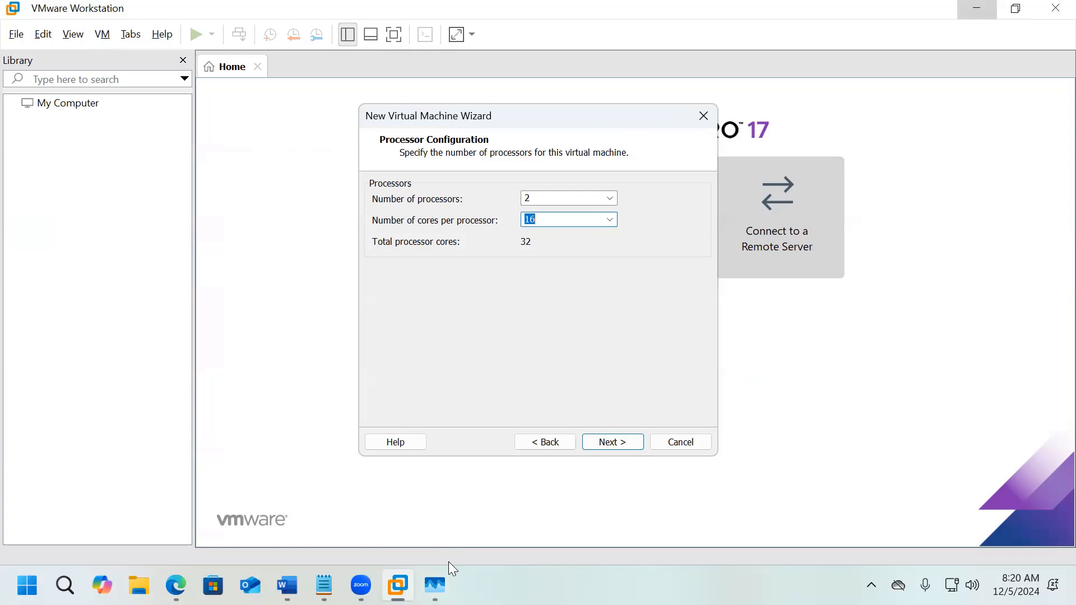
# - Set the number of cores per processor to 6, comparing with the host's CPU details in Task Manager, and close Task Manager
pyautogui.click(435, 586)
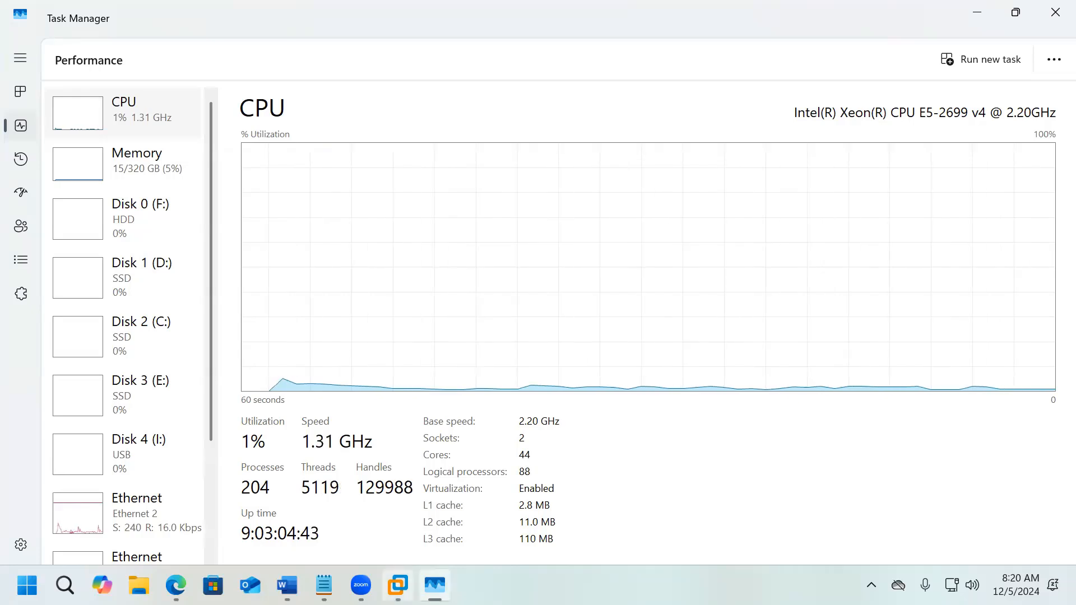
pyautogui.click(398, 584)
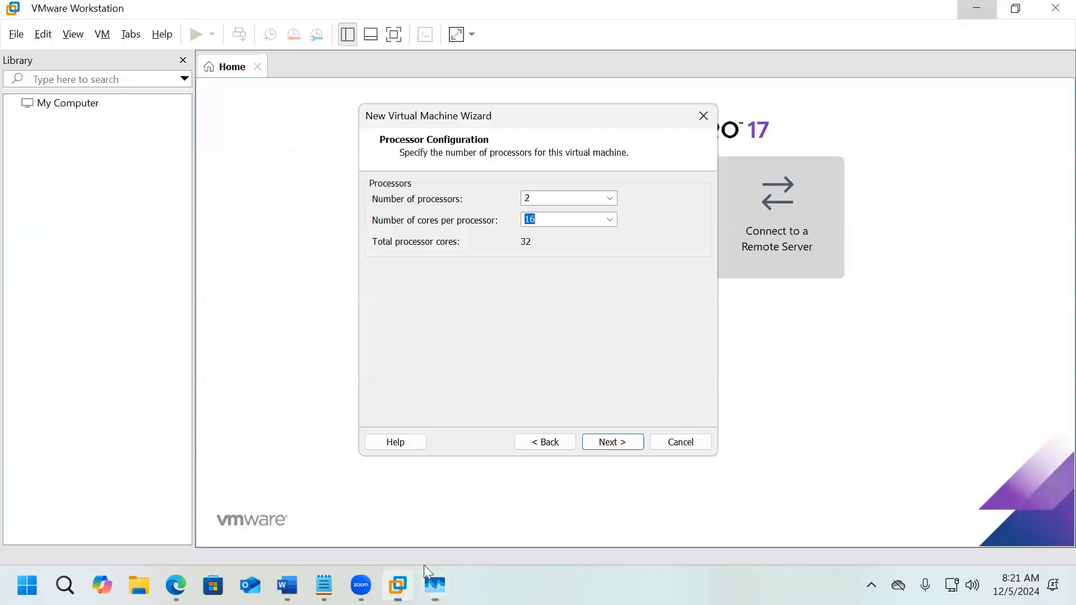
pyautogui.click(610, 219)
pyautogui.click(553, 276)
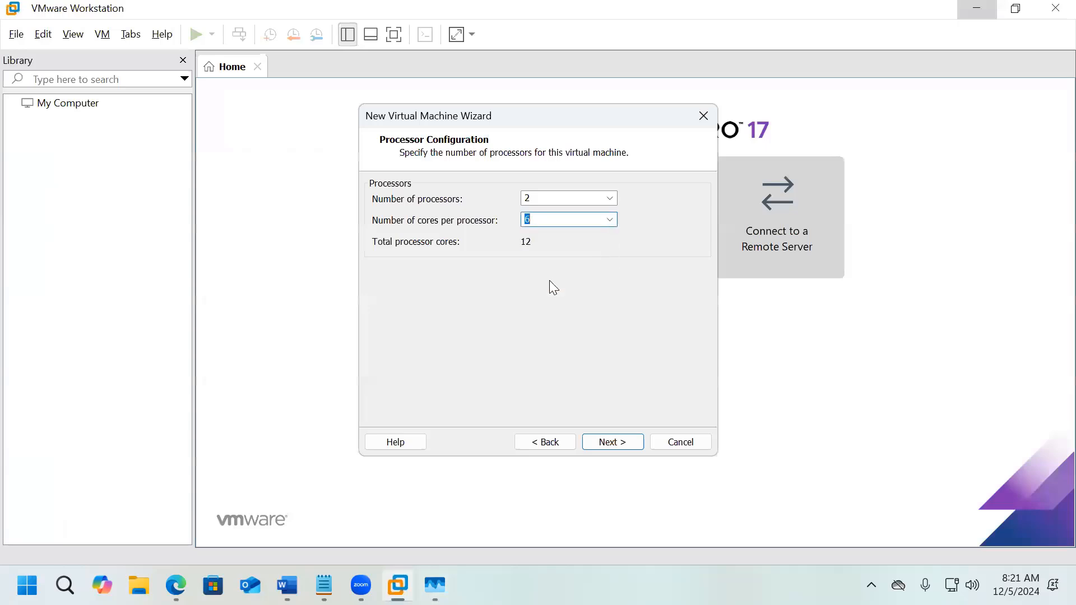
pyautogui.click(435, 585)
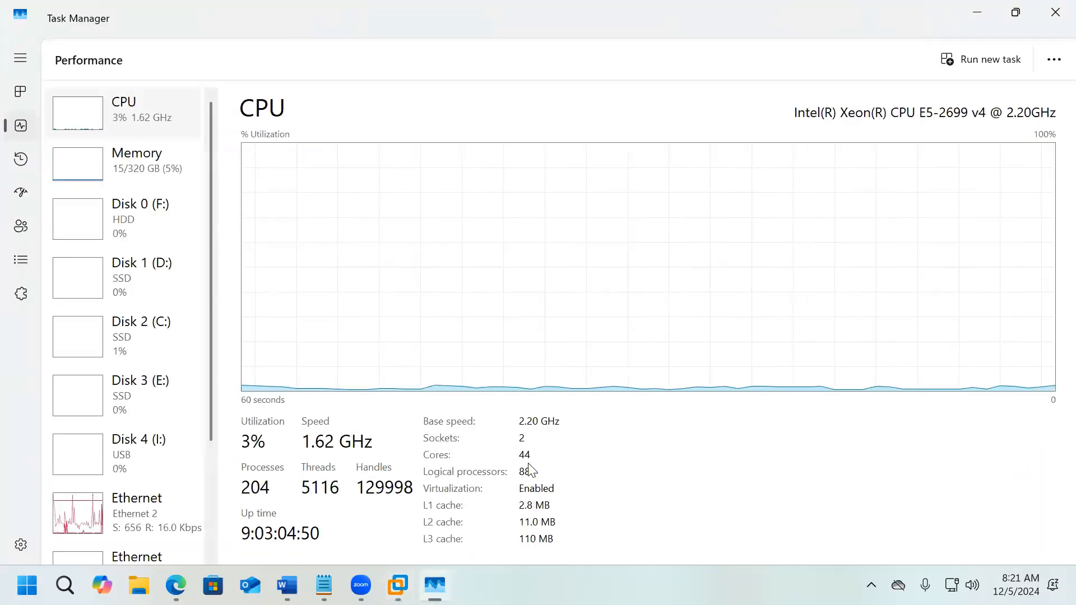
pyautogui.click(1055, 13)
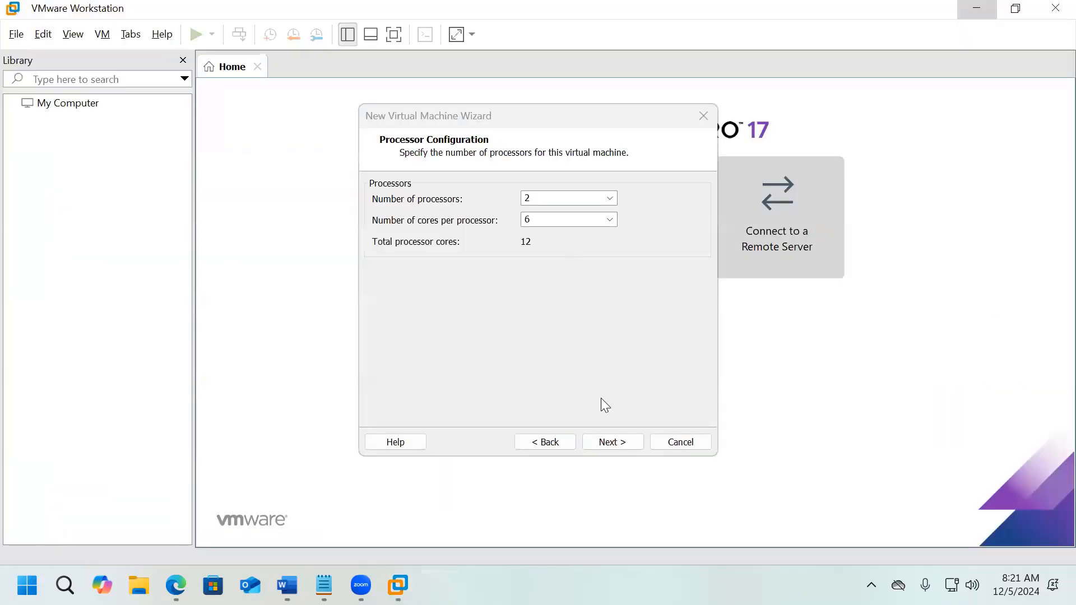
# - Accept the processor configuration and set the virtual machine's memory to 32 GB (32768 MB)
pyautogui.click(613, 442)
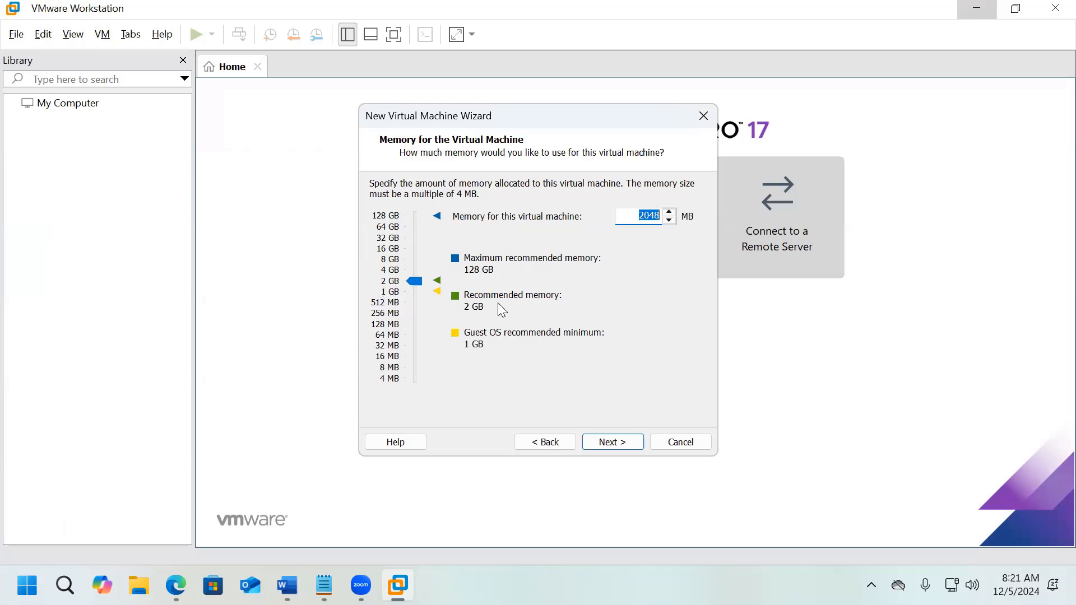
pyautogui.click(389, 272)
pyautogui.click(391, 260)
pyautogui.click(390, 250)
pyautogui.click(392, 239)
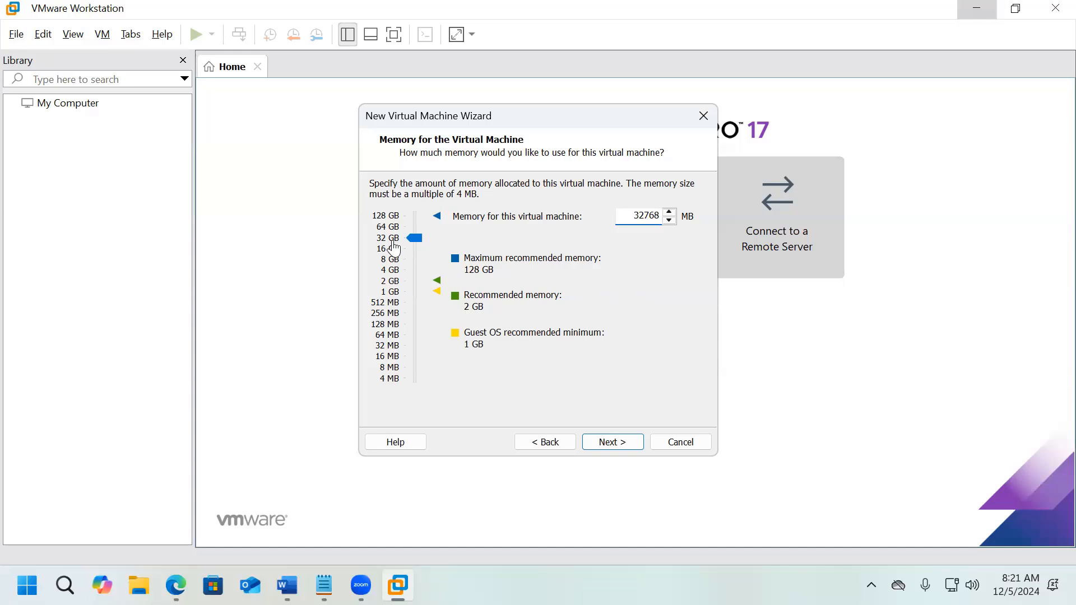
# - Accept the memory setting and choose bridged networking as the virtual machine's network type
pyautogui.click(613, 443)
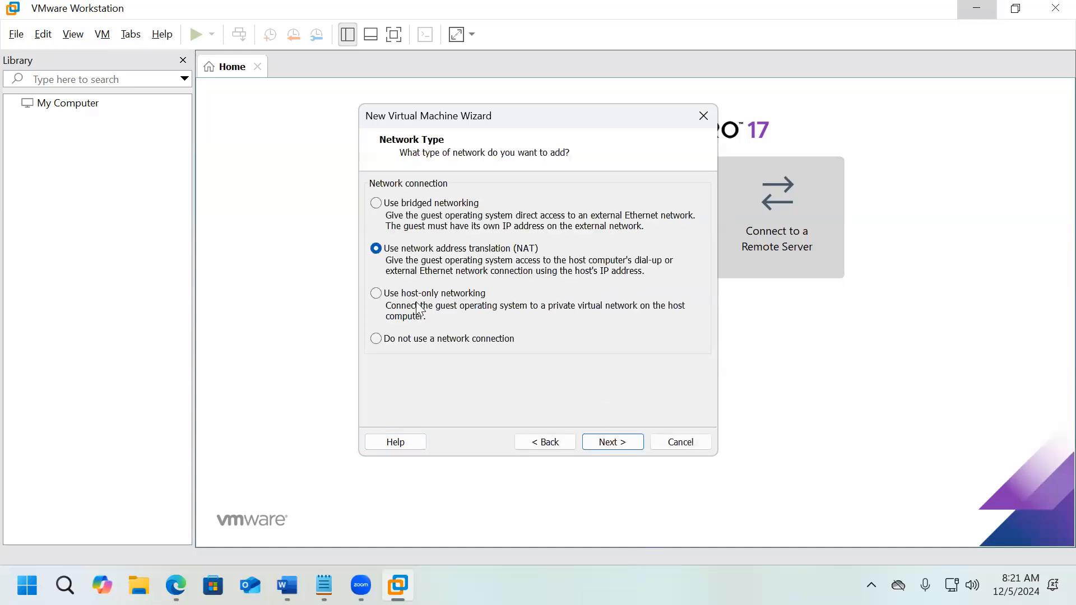
pyautogui.click(377, 203)
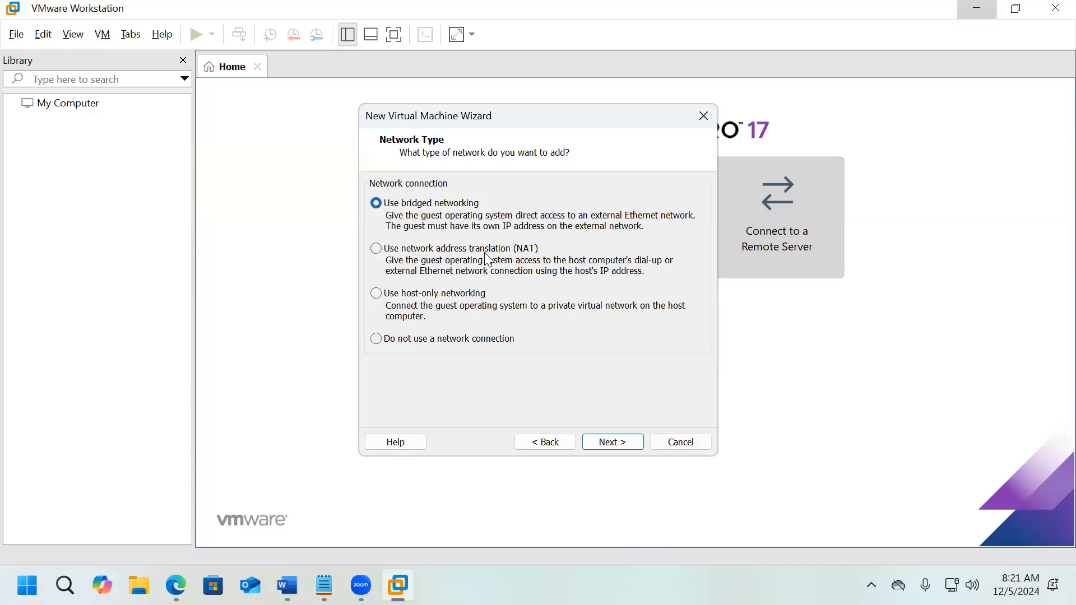
pyautogui.click(615, 445)
# - Keep the LSI Logic SAS controller and NVMe disk type, and choose to create a new virtual disk
pyautogui.click(609, 443)
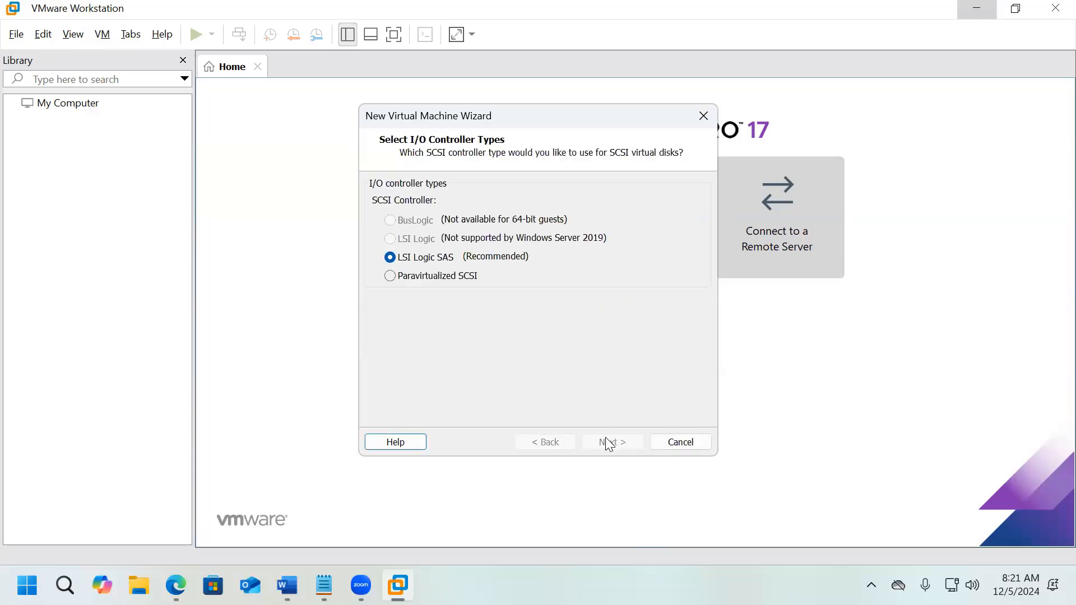
pyautogui.click(612, 443)
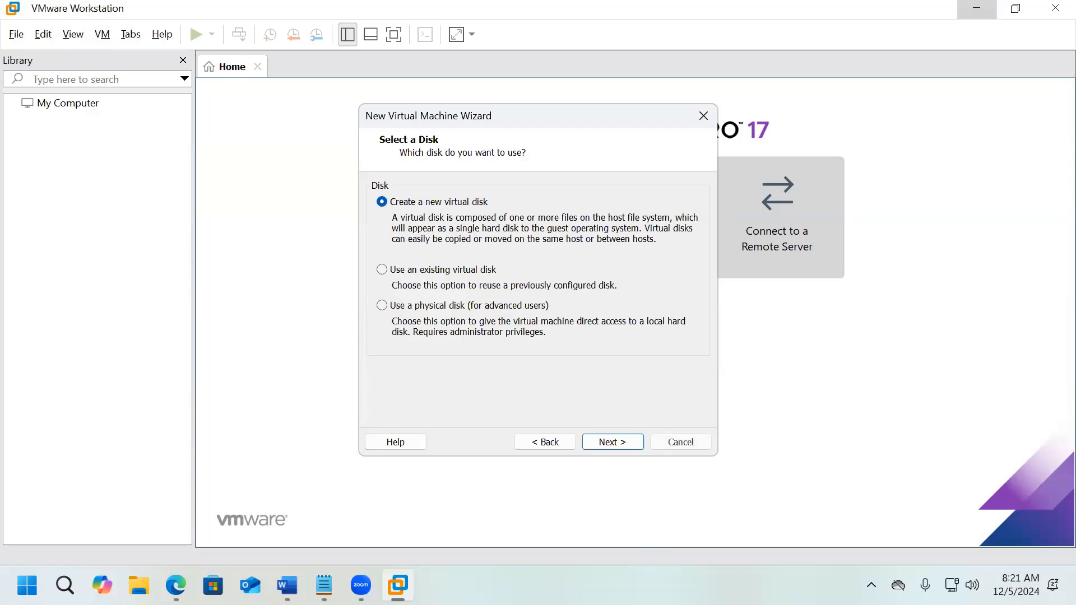
pyautogui.click(609, 445)
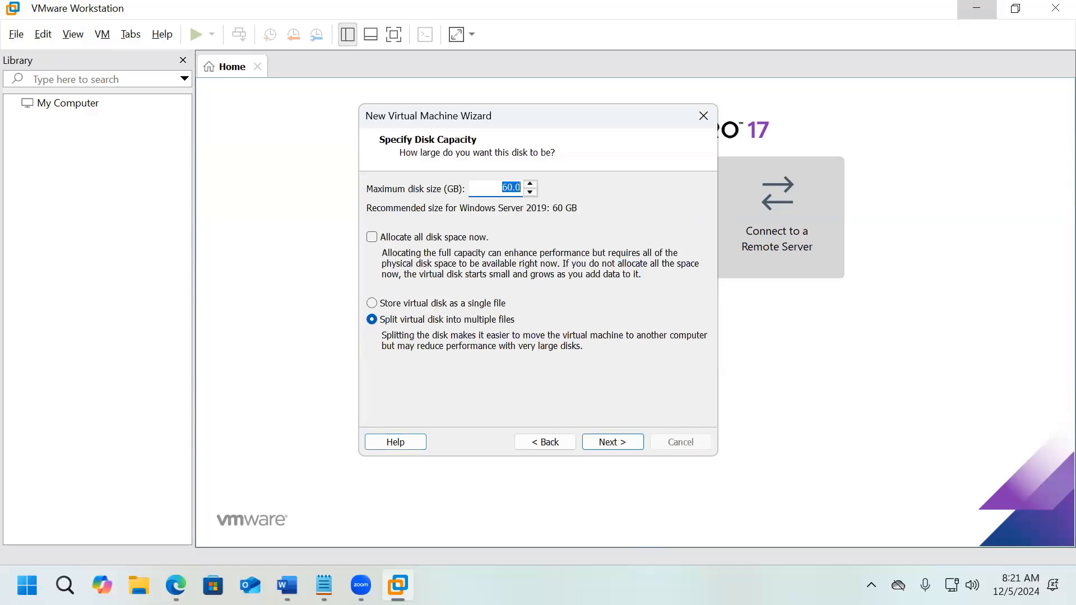
# - Set the maximum disk size to 1000 GB and store the virtual disk as a single file
pyautogui.click(508, 189)
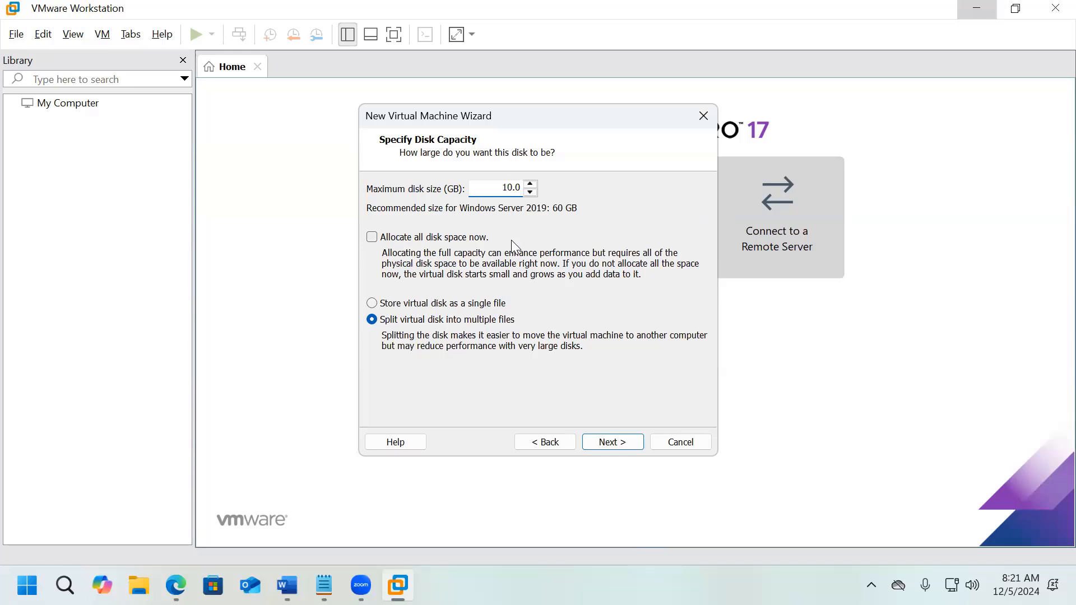
pyautogui.press('BackSpace')
pyautogui.write('100')
pyautogui.click(440, 307)
pyautogui.click(615, 444)
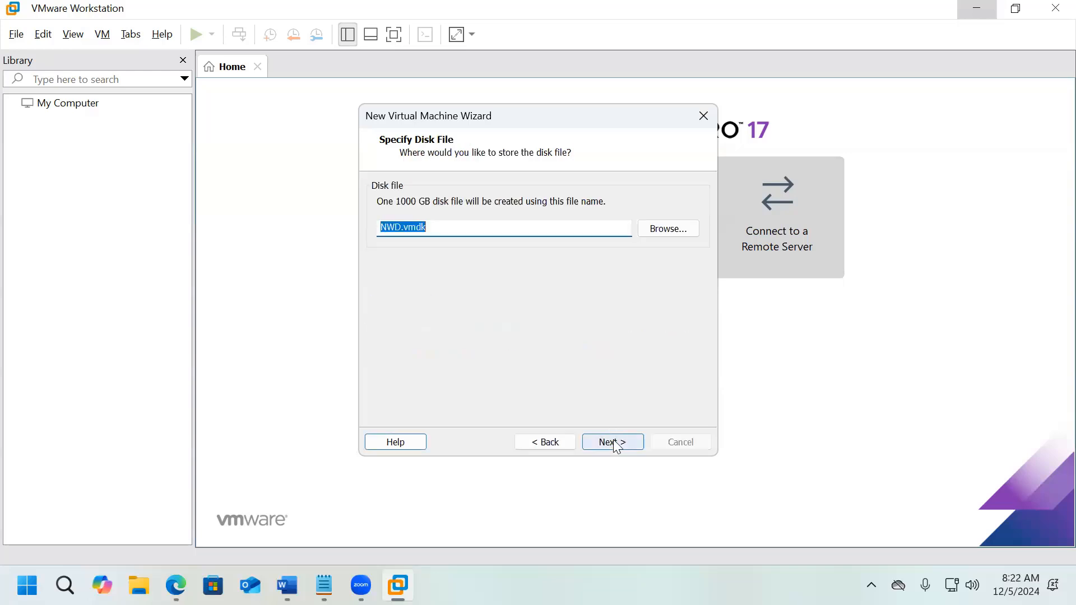
# - Accept NWD.vmdk as the disk file, finish creating the virtual machine and close the Home page
pyautogui.click(615, 444)
pyautogui.click(615, 444)
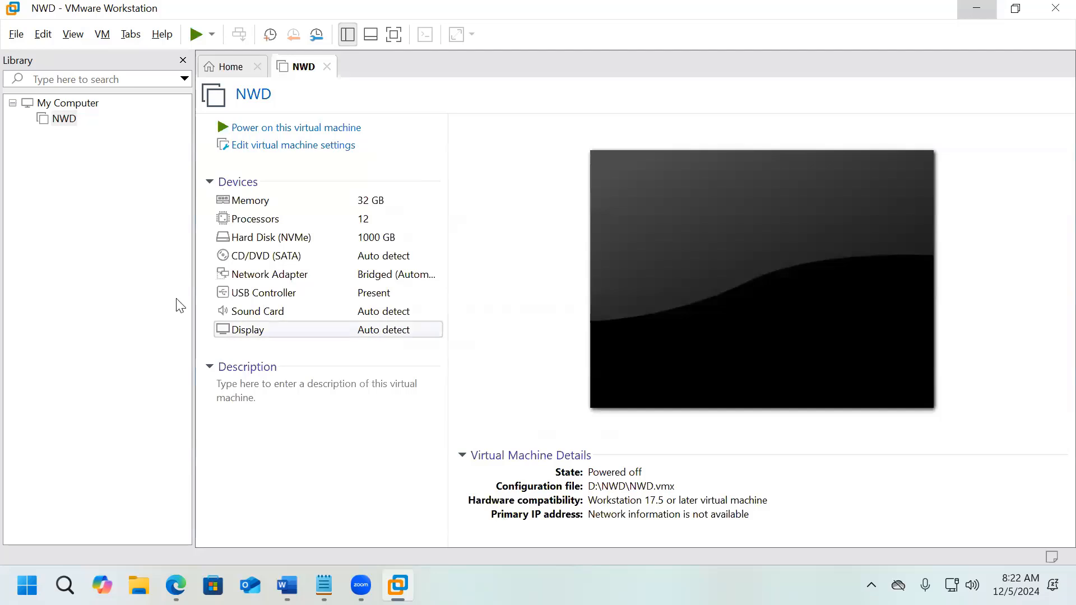
pyautogui.click(257, 67)
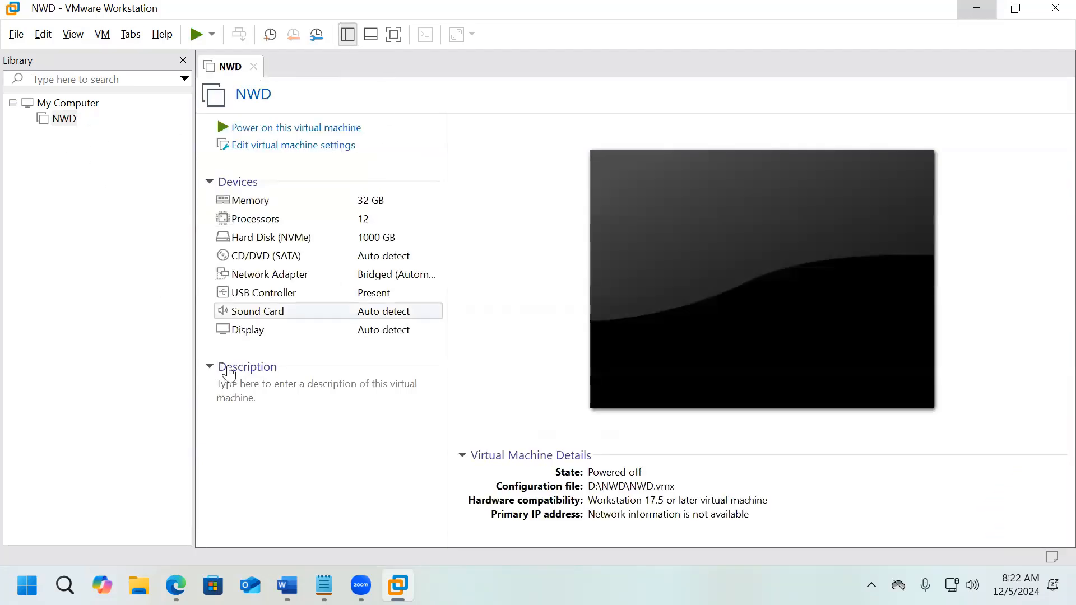
# - Check the virtual machine's files in D:\NWD with File Explorer and close the window
pyautogui.click(139, 585)
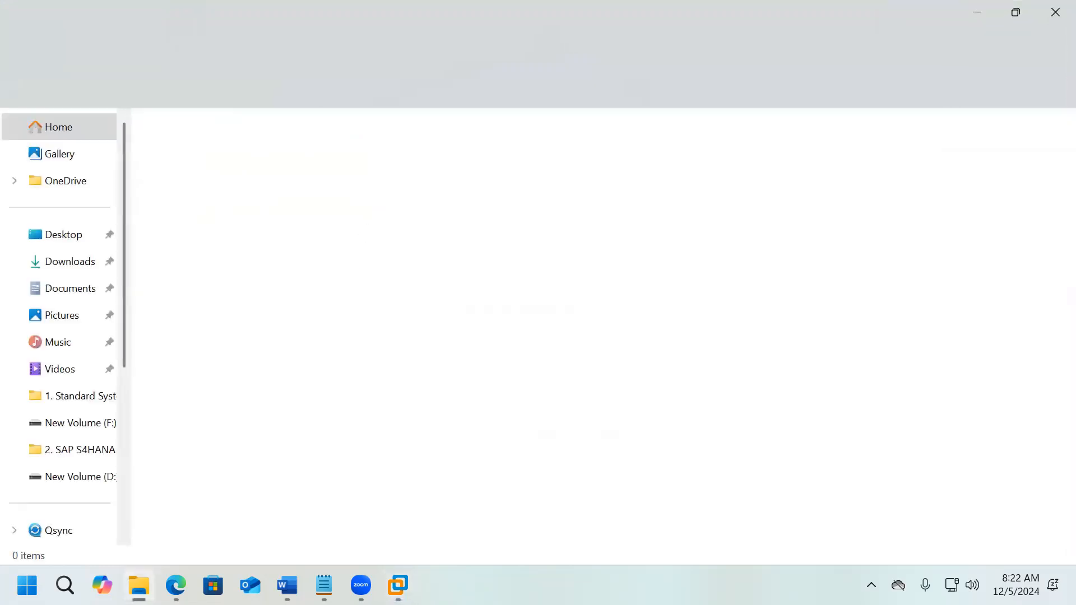
pyautogui.scroll(-2, 78, 446)
pyautogui.click(94, 394)
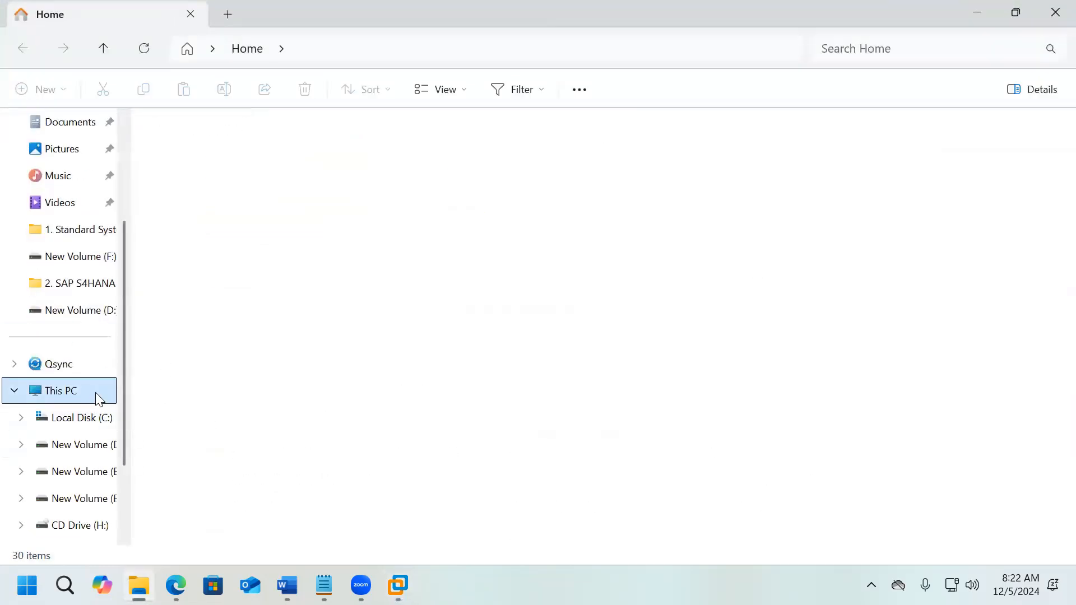
pyautogui.doubleClick(457, 175)
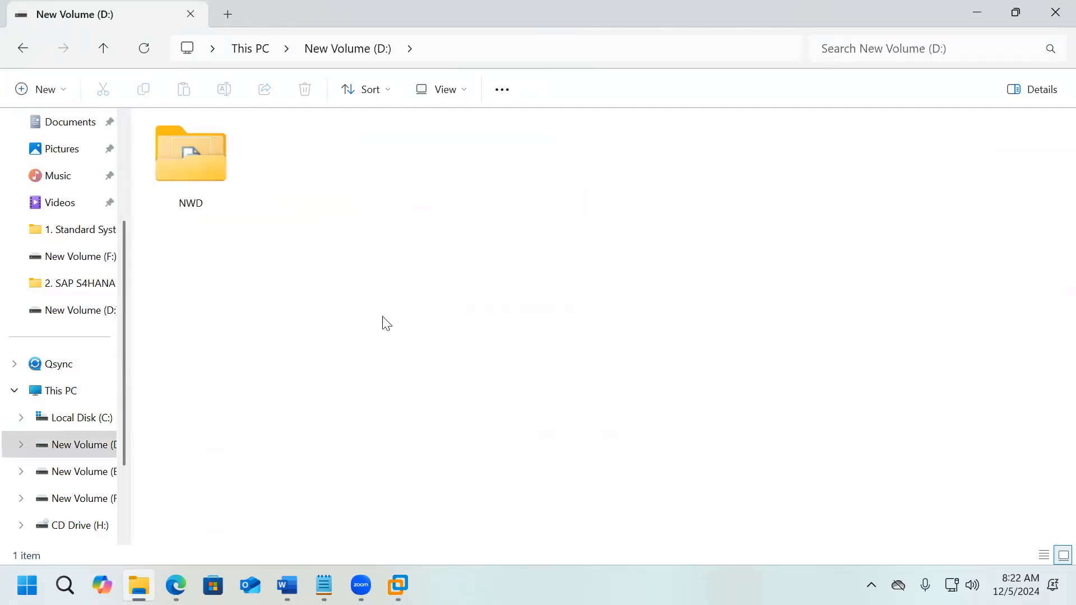
pyautogui.doubleClick(219, 219)
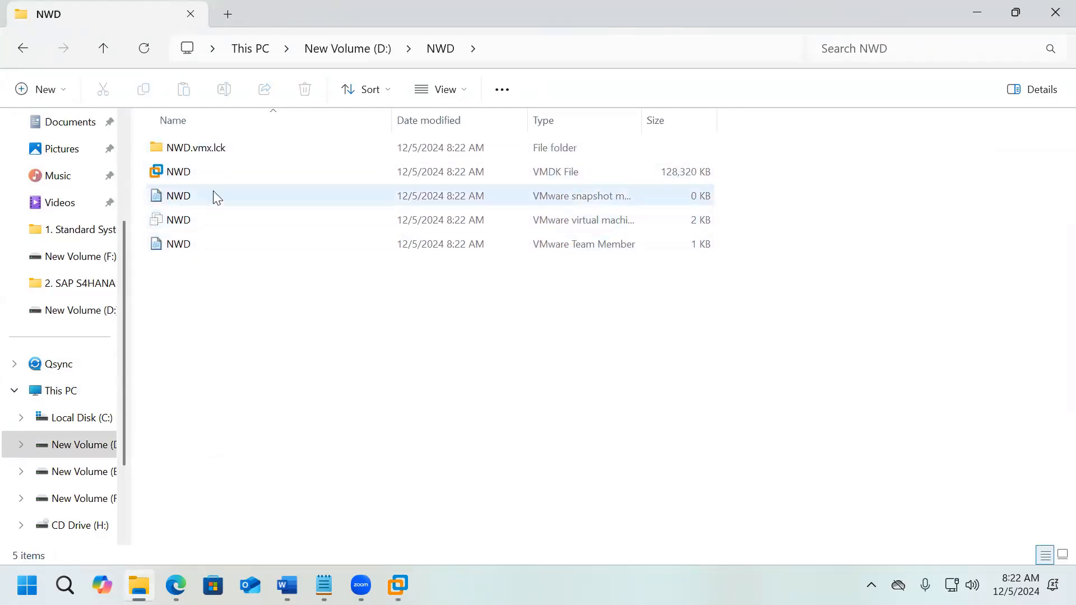
pyautogui.click(1054, 12)
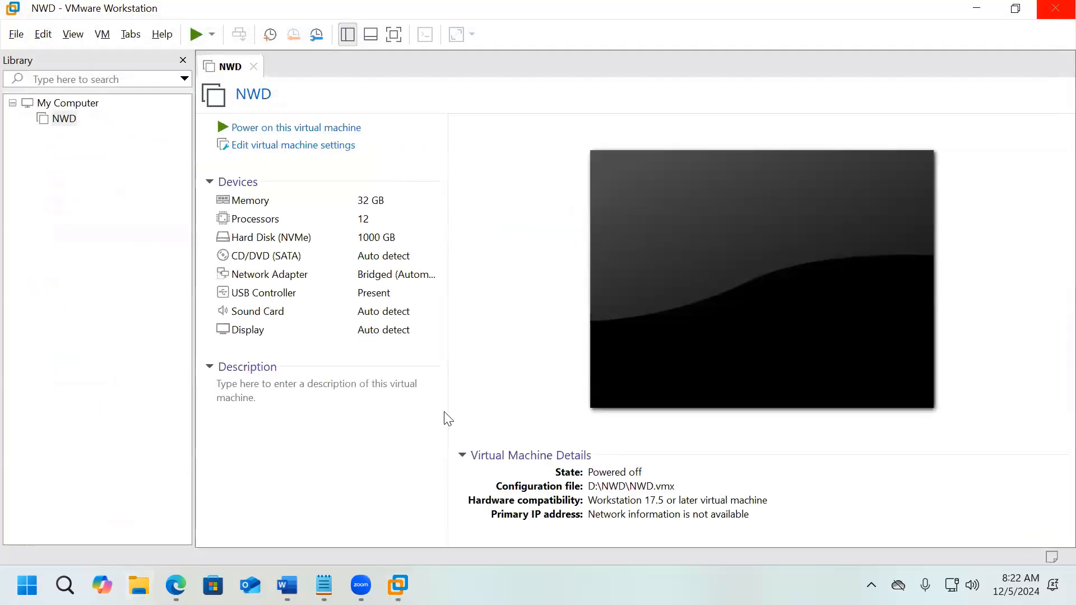
# - Switch VMware Workstation to full screen mode, trying the command bar both pinned and unpinned
pyautogui.click(394, 35)
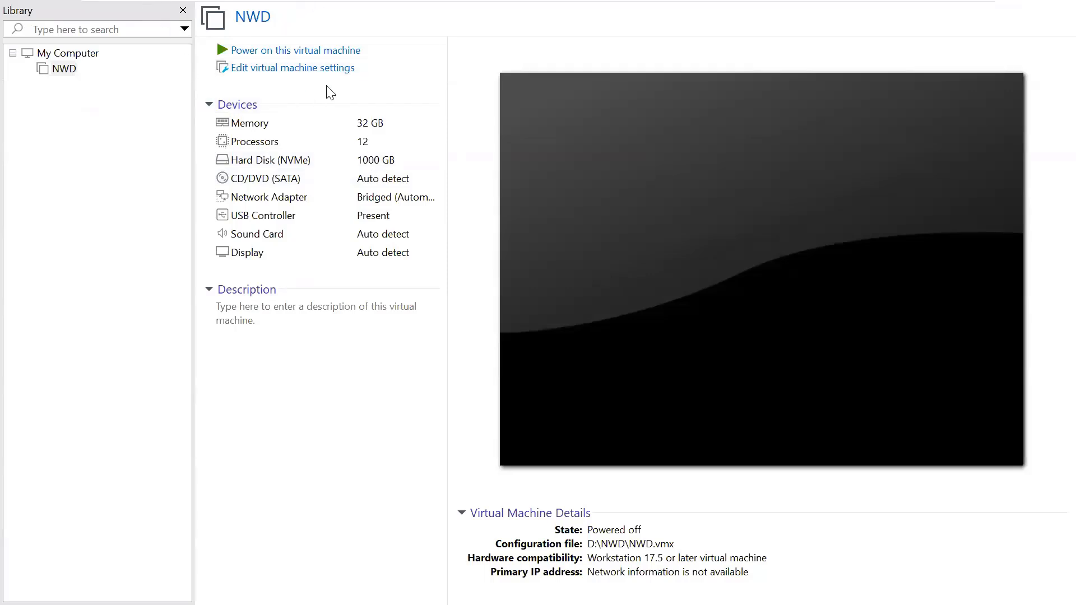
pyautogui.moveTo(489, 11)
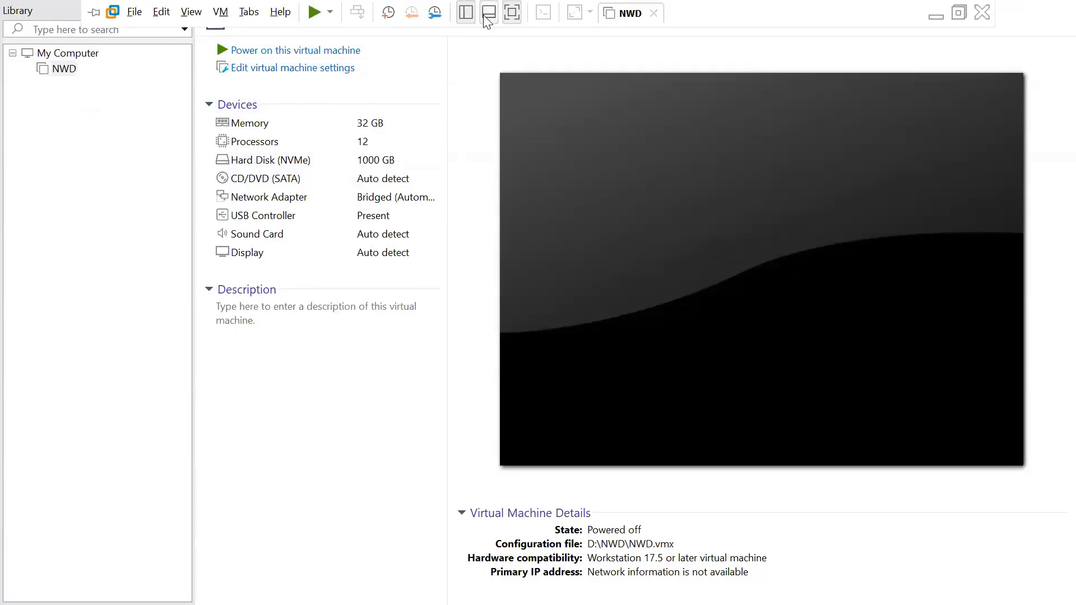
pyautogui.click(93, 12)
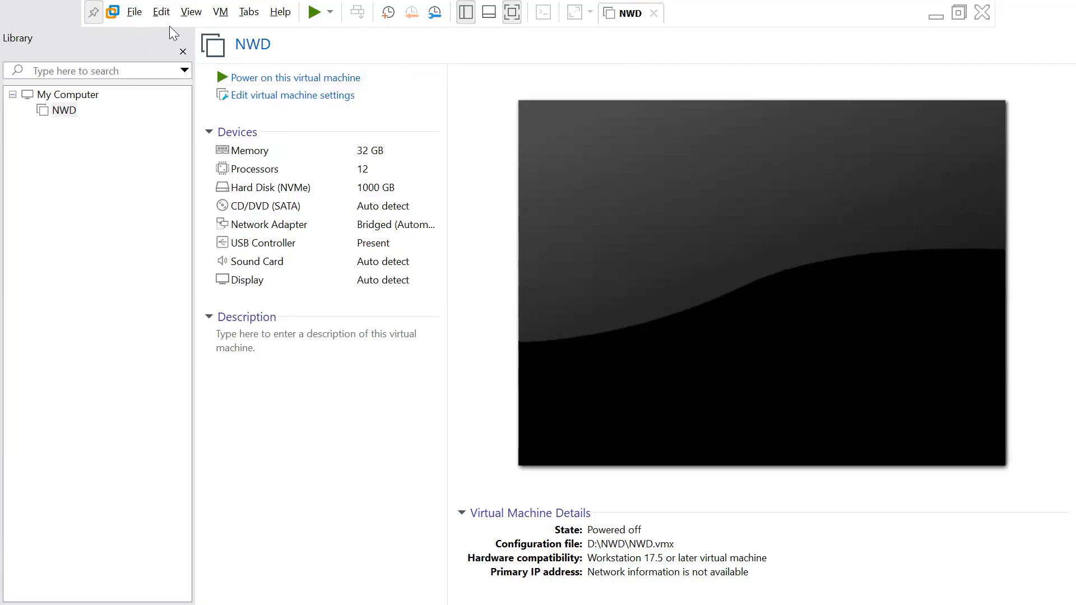
pyautogui.click(93, 13)
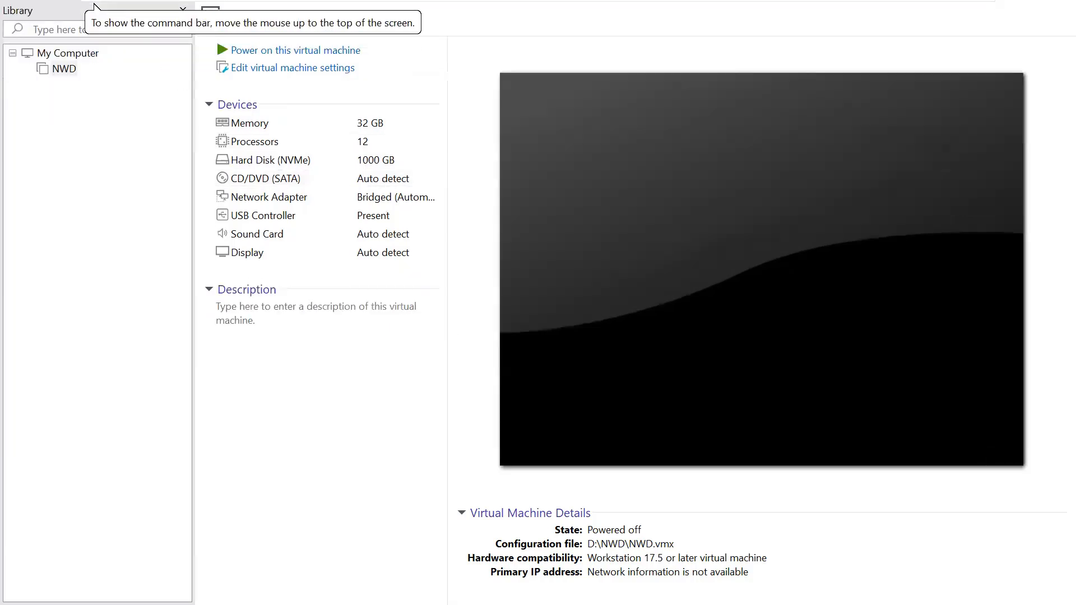
# - Set NWD's CD/DVD (SATA) drive to use an ISO image file and clear the existing image path
pyautogui.click(282, 178)
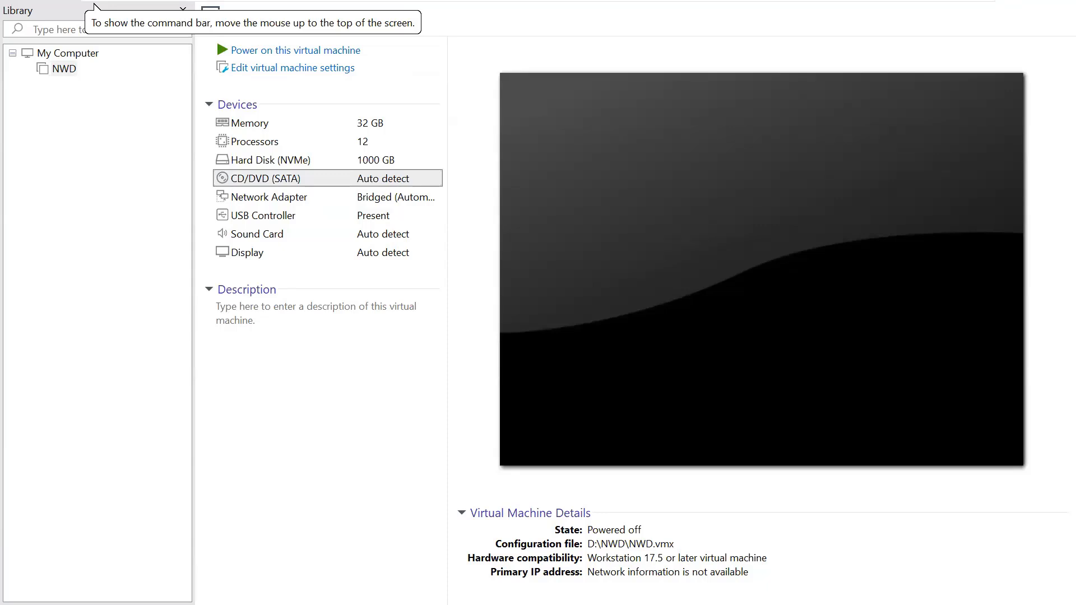
pyautogui.hotkey('ctrl', 'd')
pyautogui.click(521, 174)
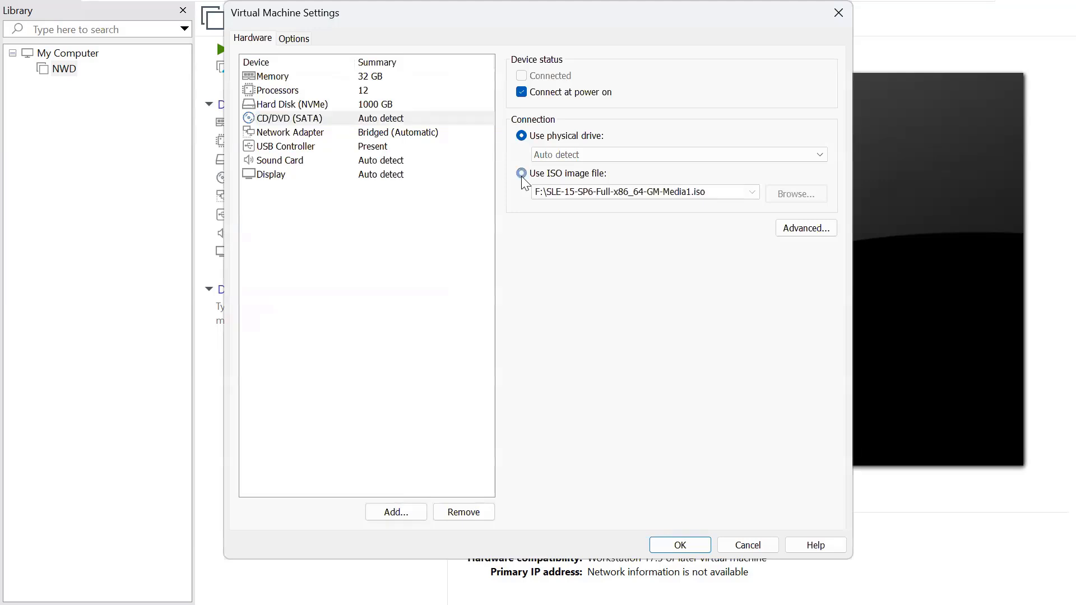
pyautogui.doubleClick(620, 191)
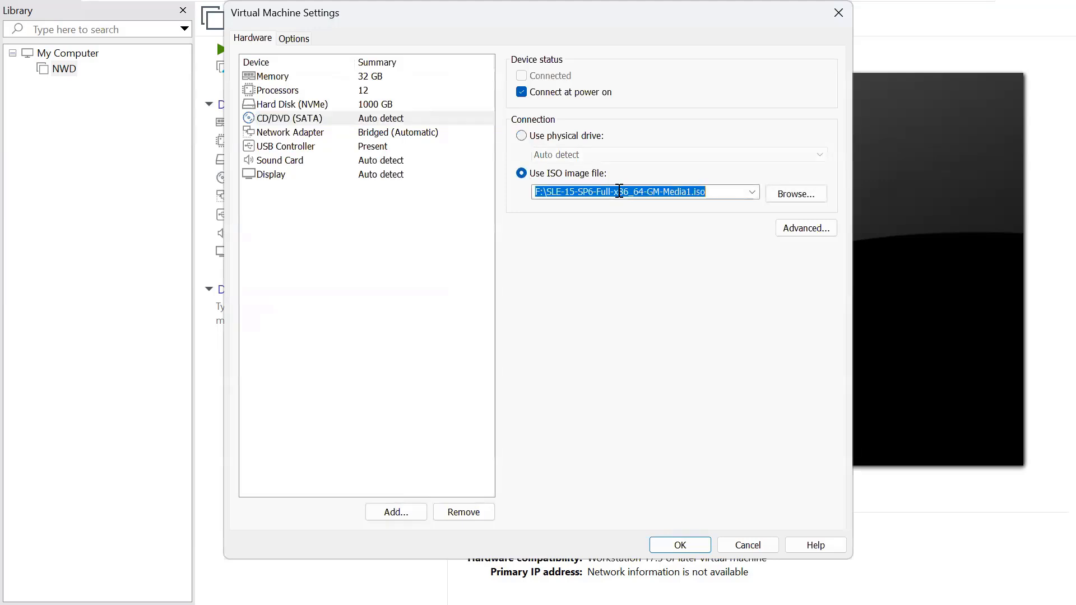
pyautogui.press('BackSpace')
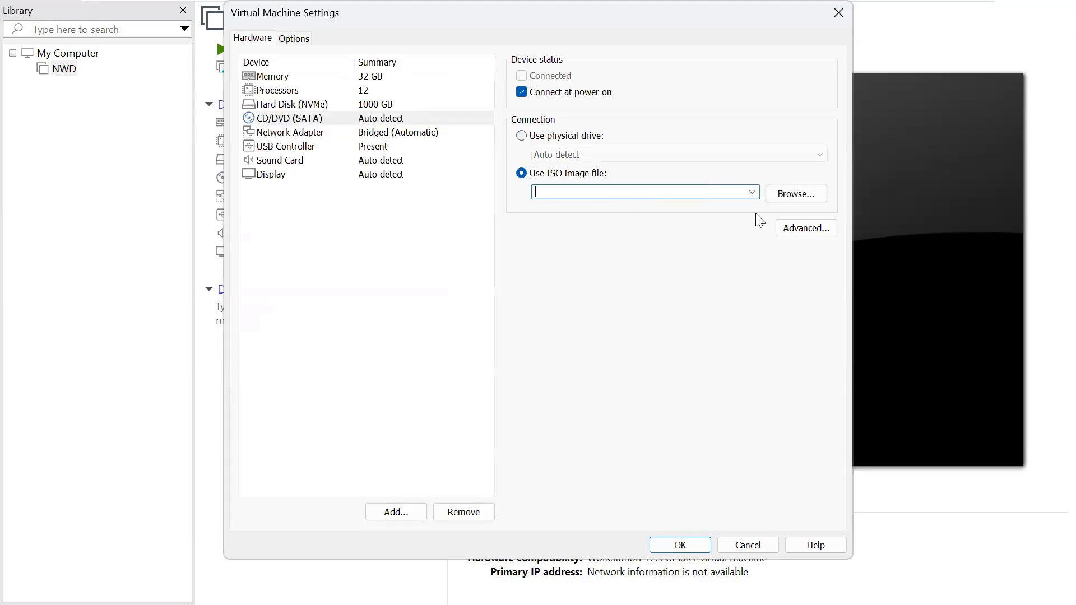
# - Load the 17763.3650.221105-1748 ISO from drive F: into the CD/DVD drive and save the virtual machine settings
pyautogui.click(782, 202)
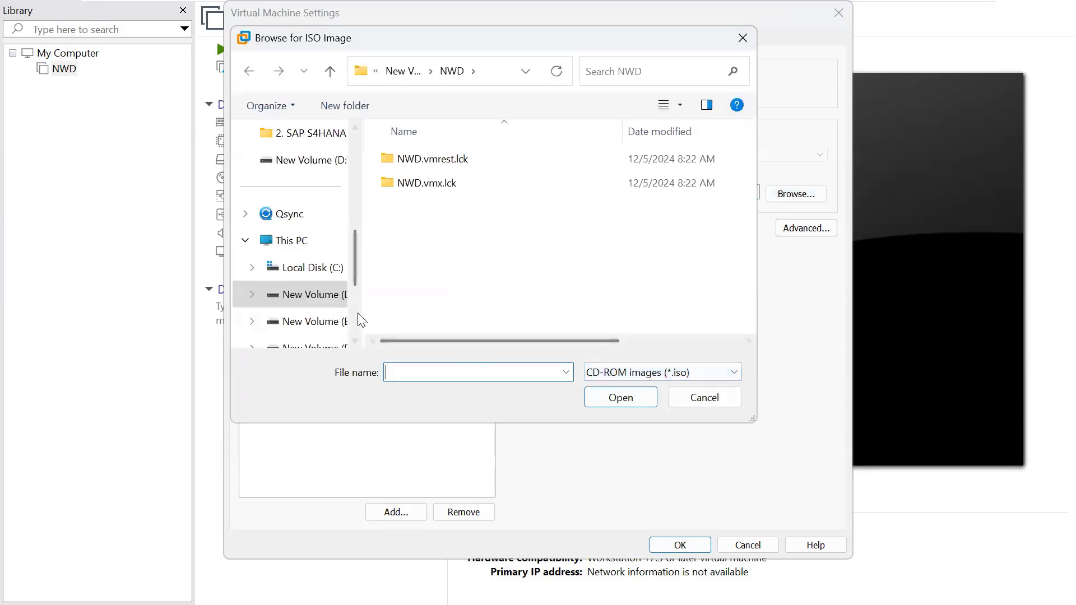
pyautogui.scroll(-3, 355, 315)
pyautogui.click(317, 198)
pyautogui.scroll(-2, 499, 283)
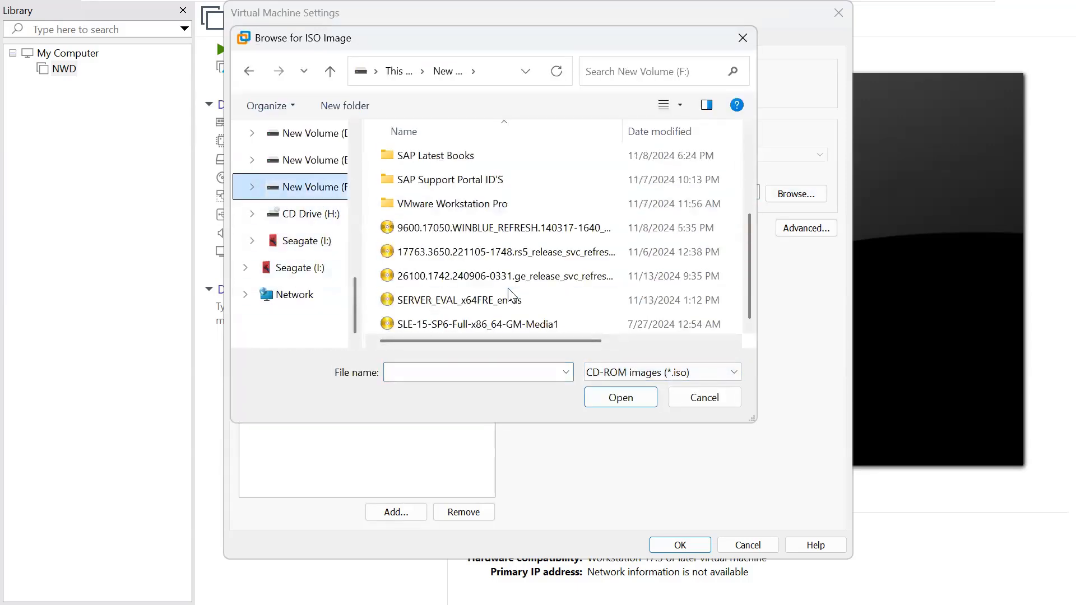
pyautogui.click(458, 258)
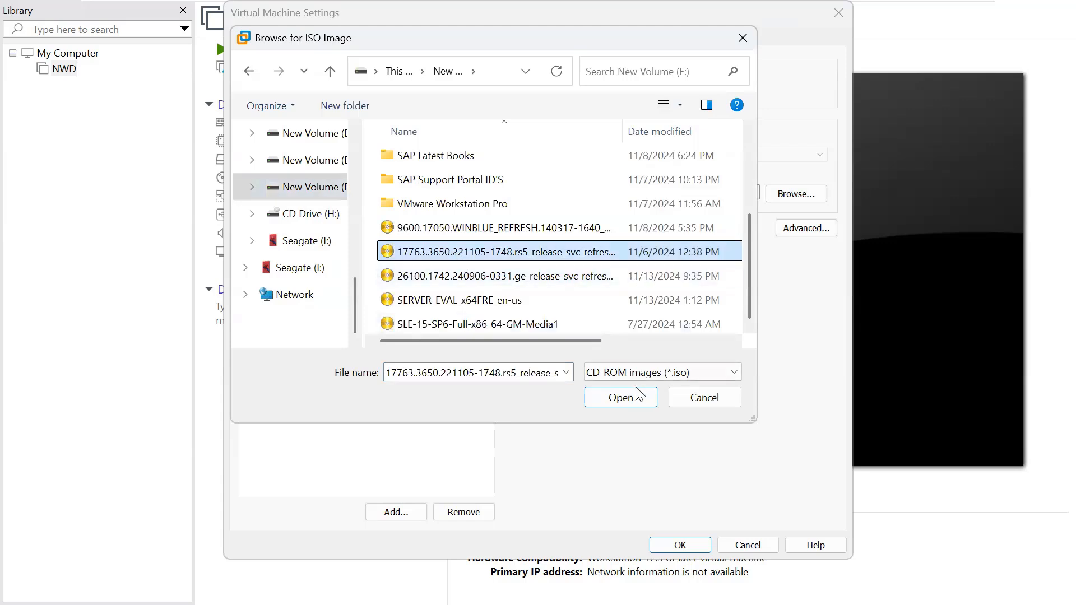
pyautogui.click(639, 399)
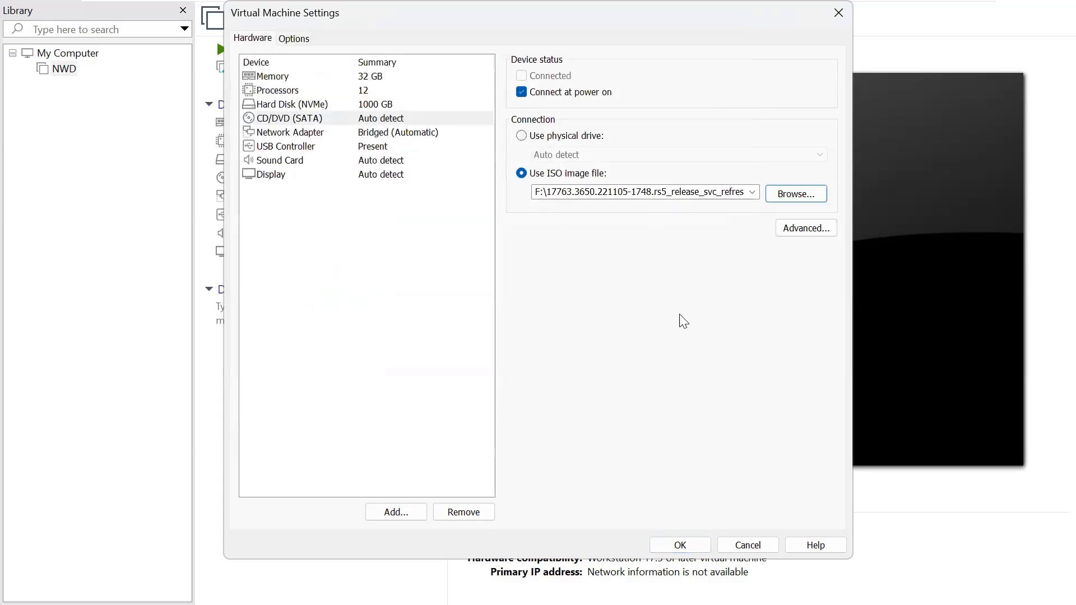
pyautogui.click(694, 547)
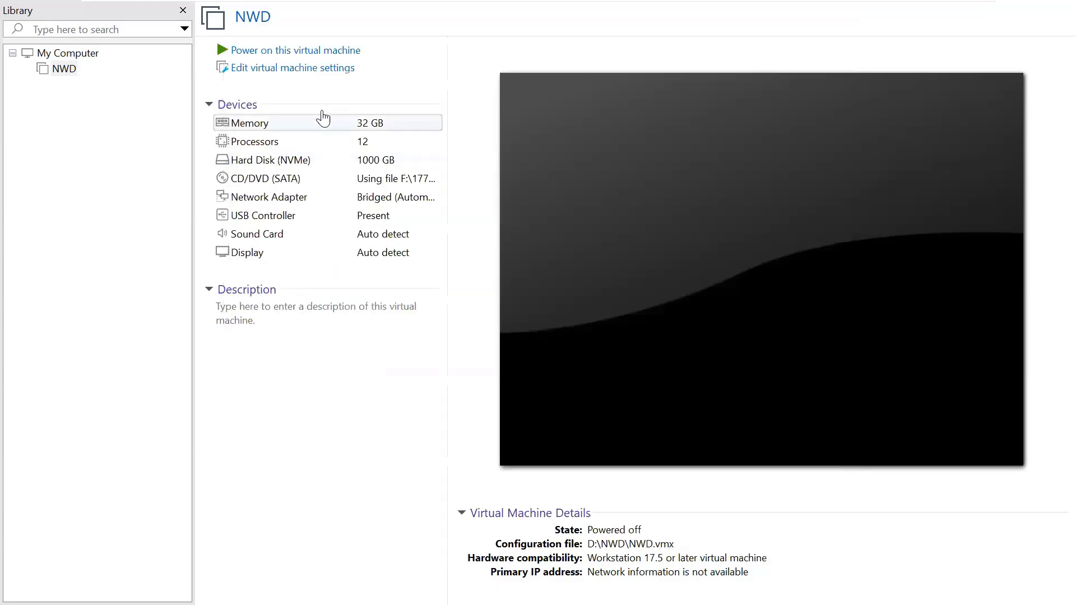
# - Power on NWD and start the Windows Server 2019 installation with English (United States) and the US keyboard
pyautogui.click(296, 50)
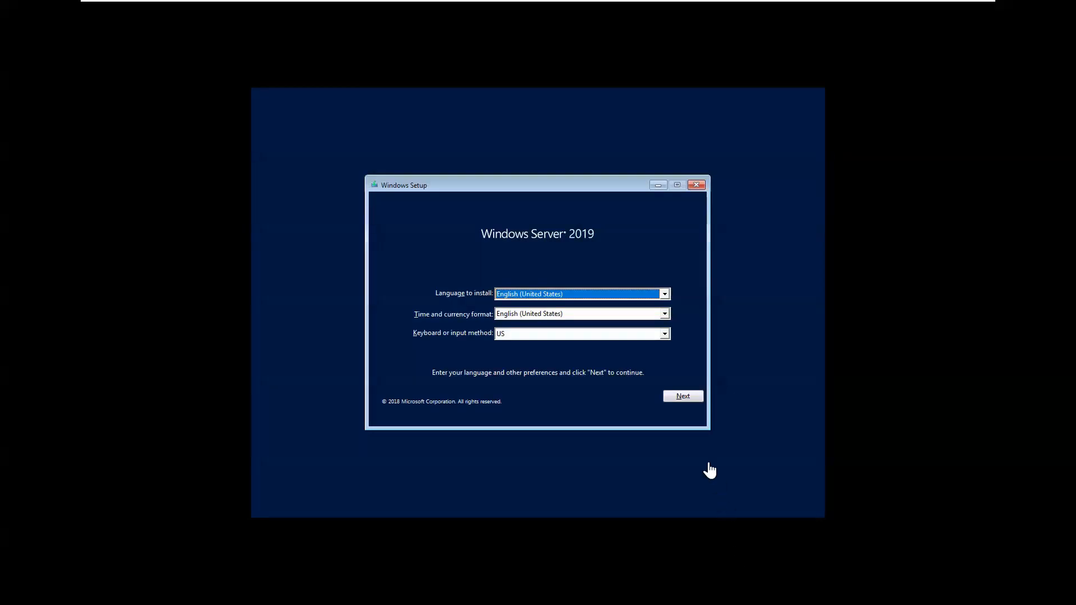
pyautogui.click(694, 439)
pyautogui.click(681, 401)
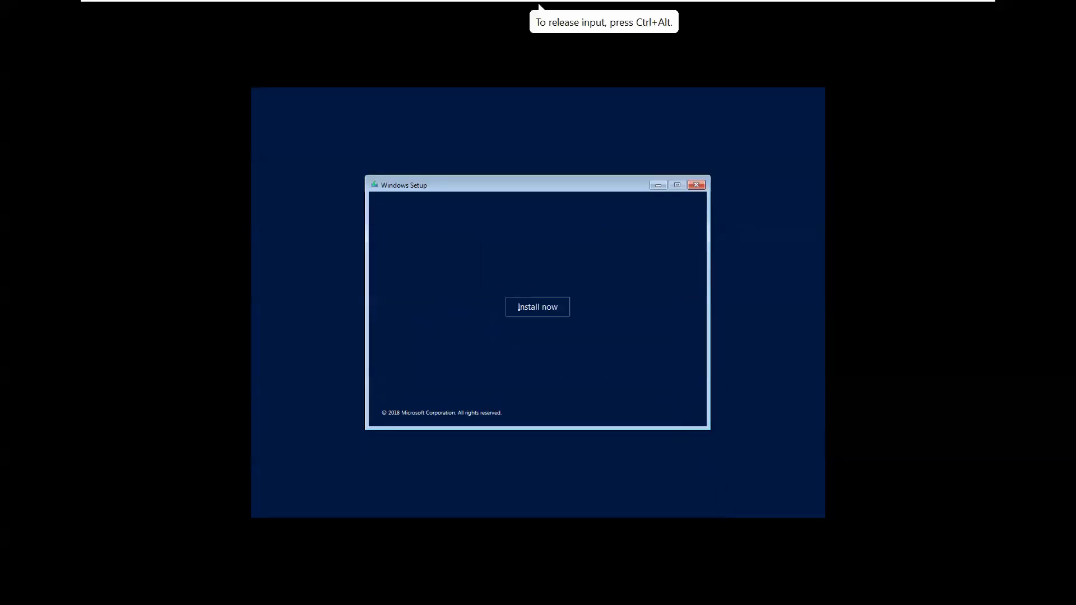
pyautogui.click(556, 306)
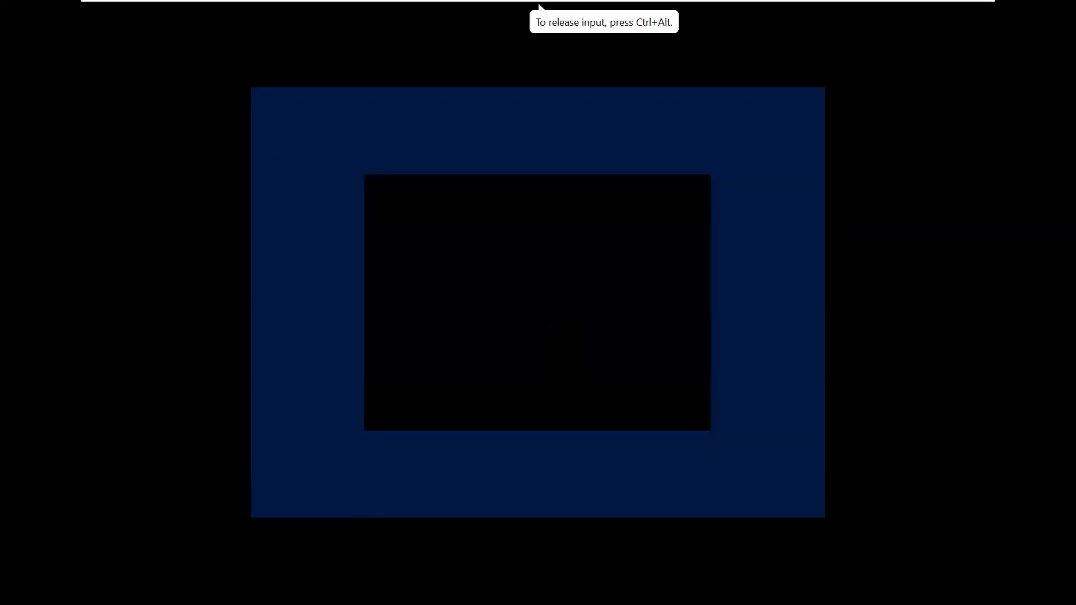
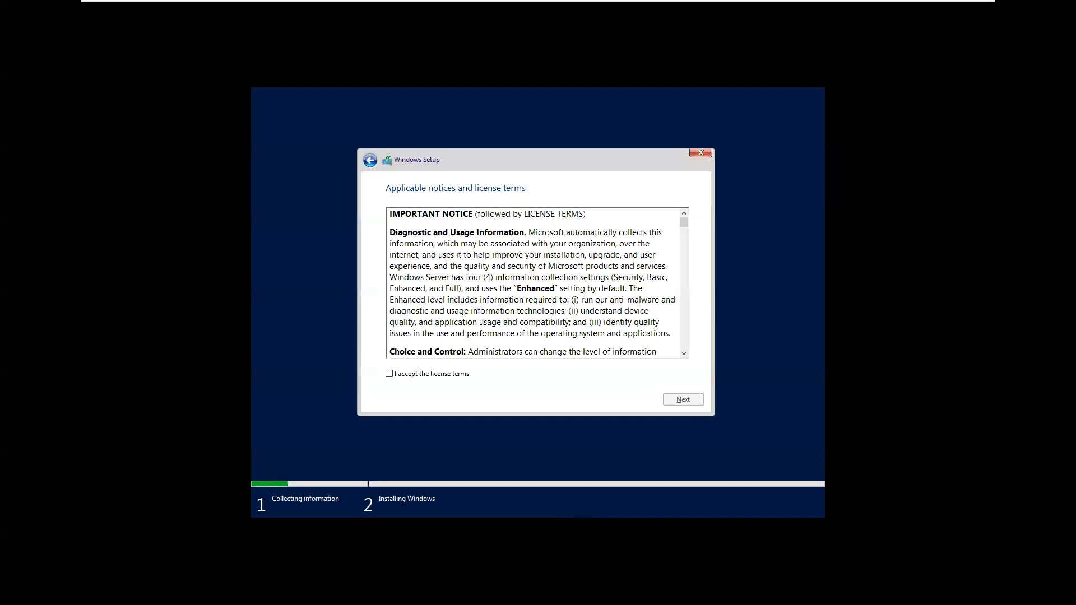
# - Accept the license terms and choose the custom installation, Install Windows only (advanced)
pyautogui.click(463, 476)
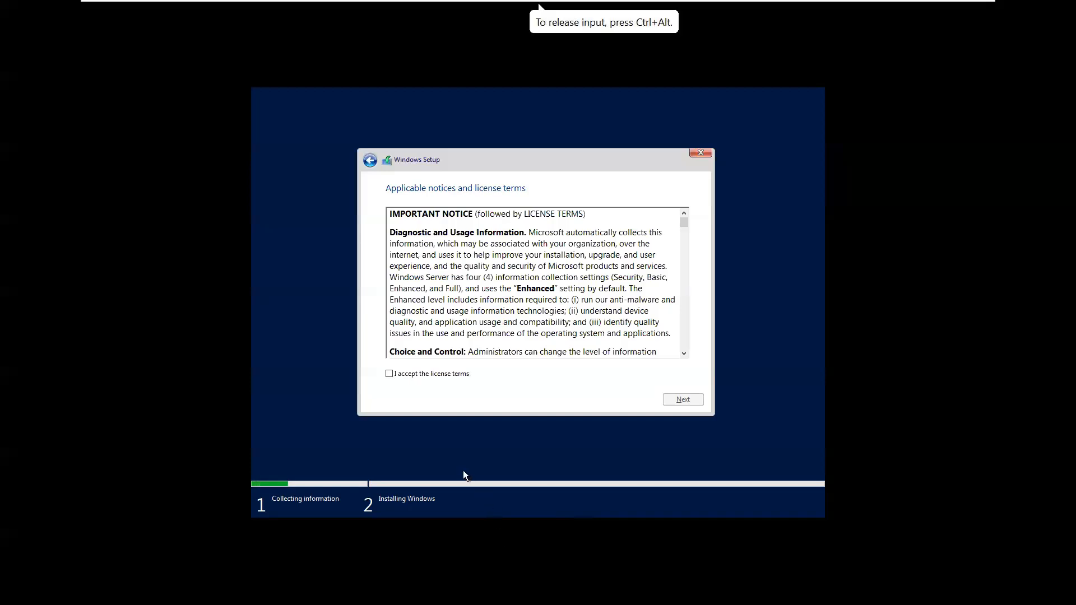
pyautogui.click(390, 377)
pyautogui.click(674, 402)
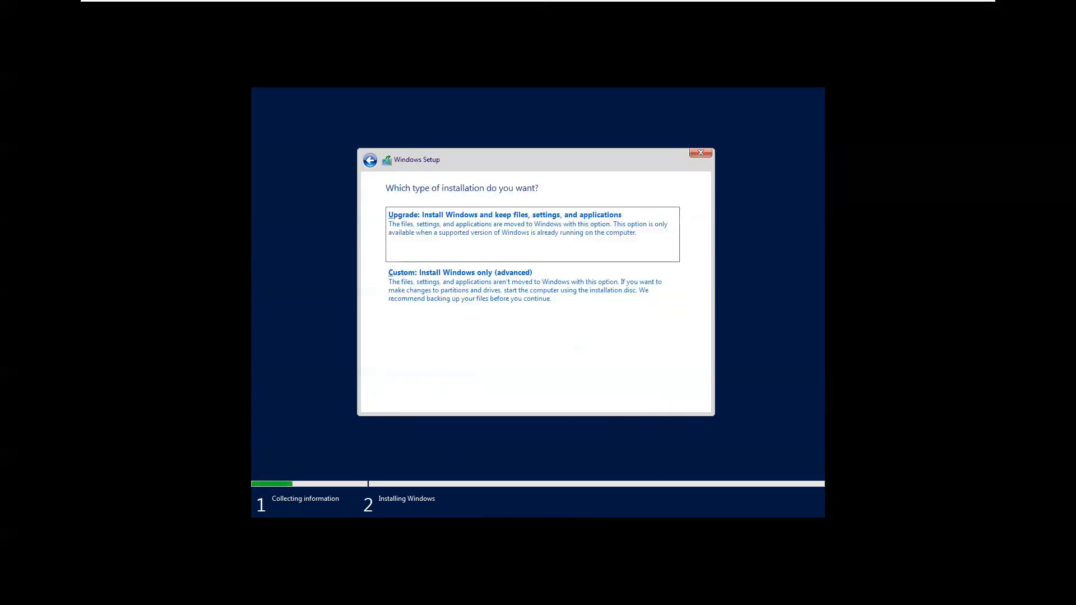
pyautogui.click(429, 281)
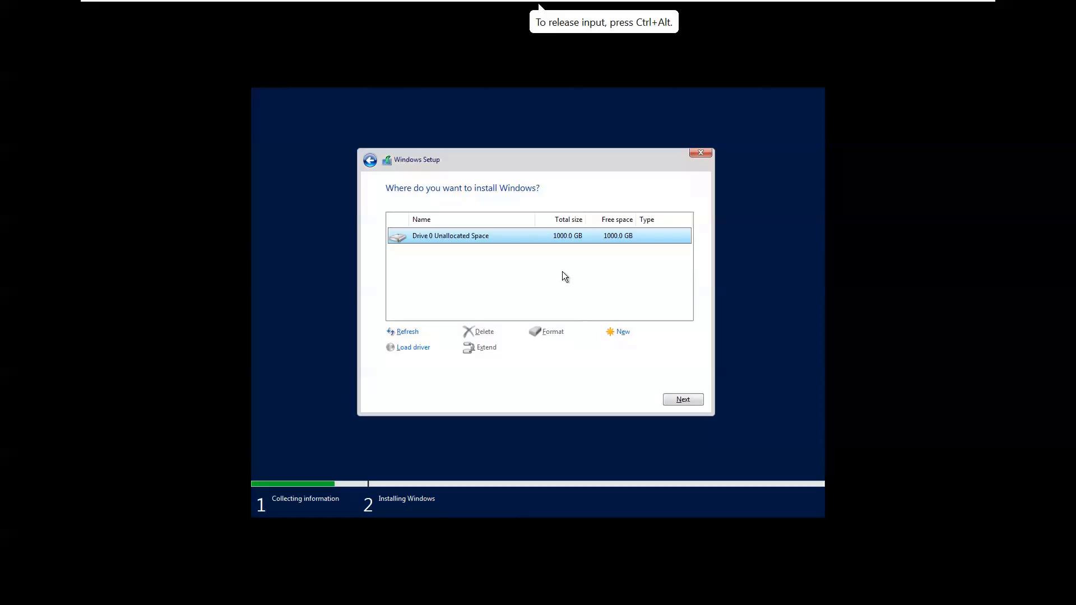
# - Create a 154200 MB partition in Drive 0's unallocated space and accept the additional system partitions
pyautogui.click(624, 333)
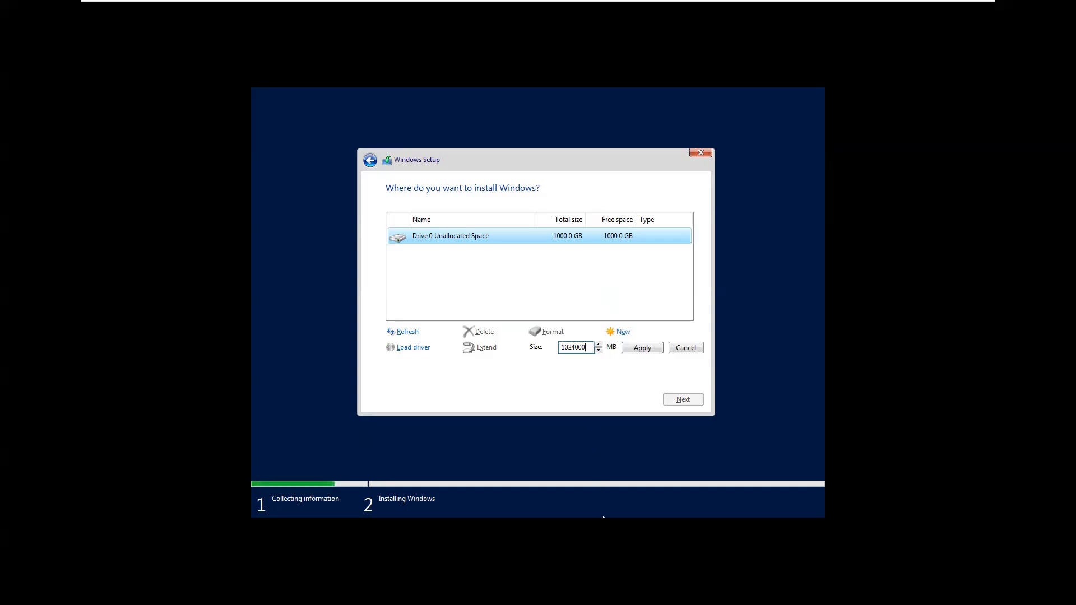
pyautogui.press('BackSpace')
pyautogui.press('BackSpace')
pyautogui.press('BackSpace')
pyautogui.press('BackSpace')
pyautogui.press('BackSpace')
pyautogui.press('BackSpace')
pyautogui.press('BackSpace')
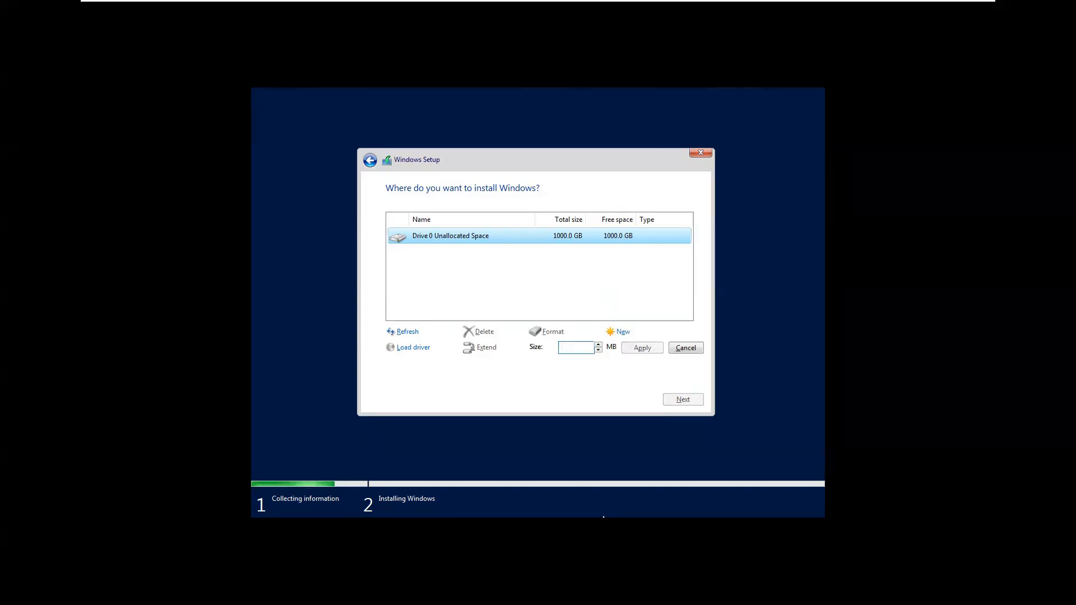
pyautogui.write('15')
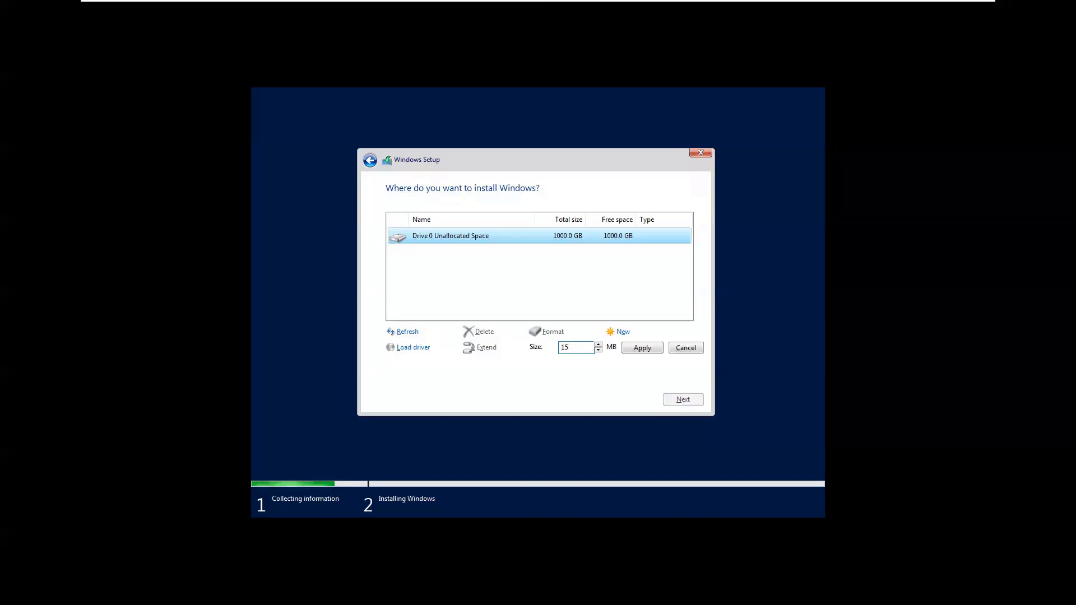
pyautogui.write('4200')
pyautogui.click(643, 350)
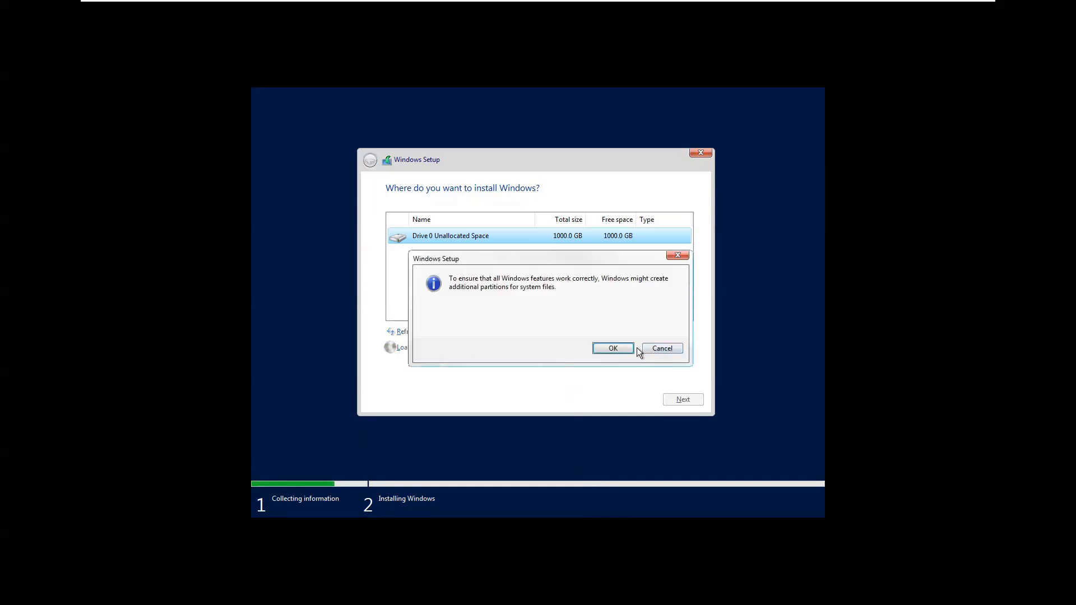
pyautogui.click(631, 348)
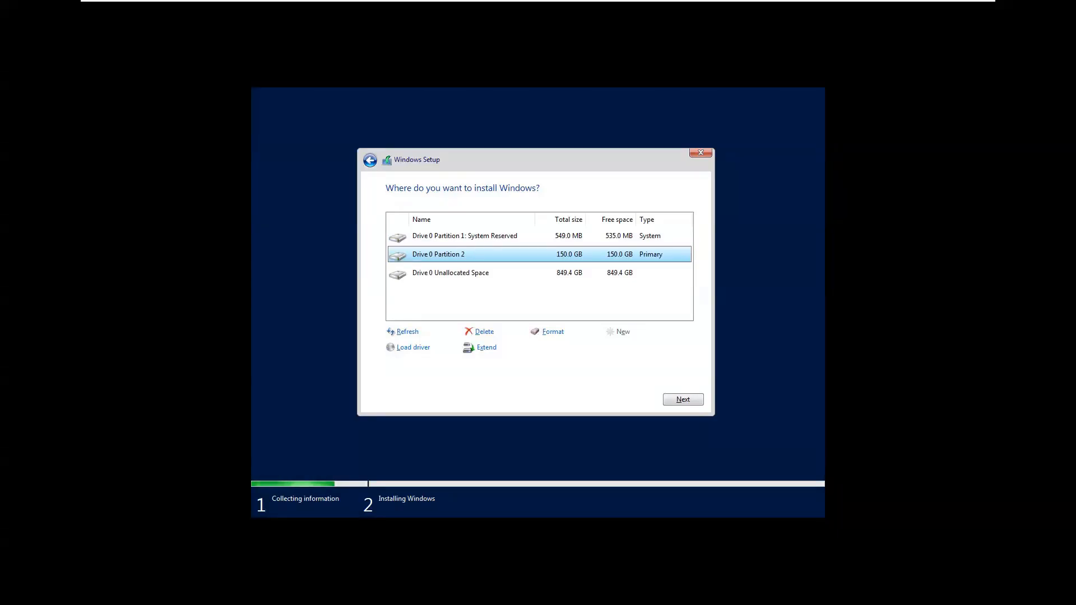
# - Create a partition from all of Drive 0's remaining unallocated space and format it
pyautogui.click(568, 423)
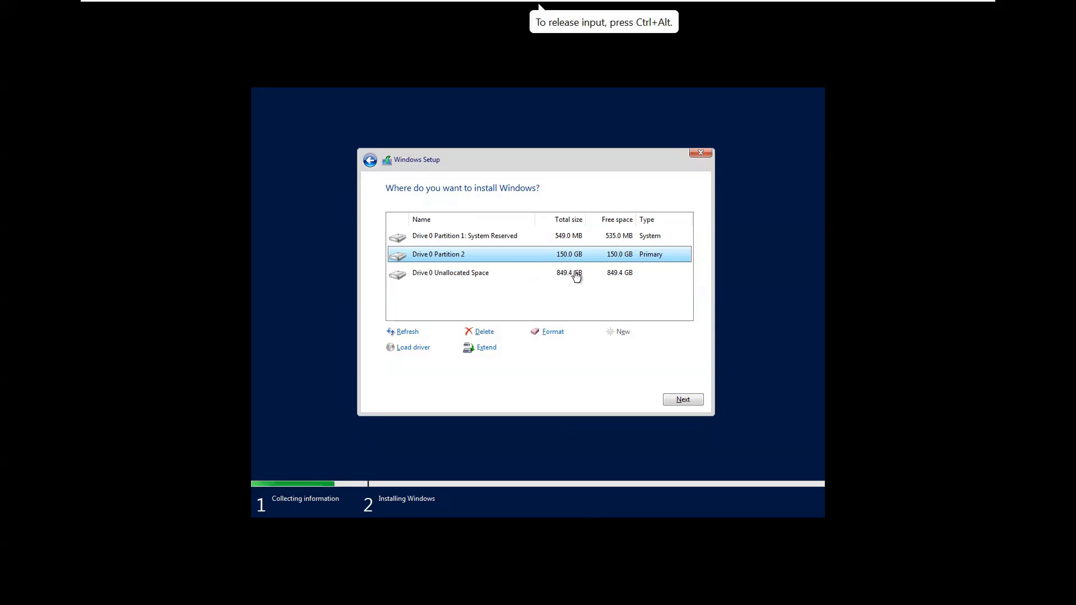
pyautogui.click(576, 274)
pyautogui.click(621, 332)
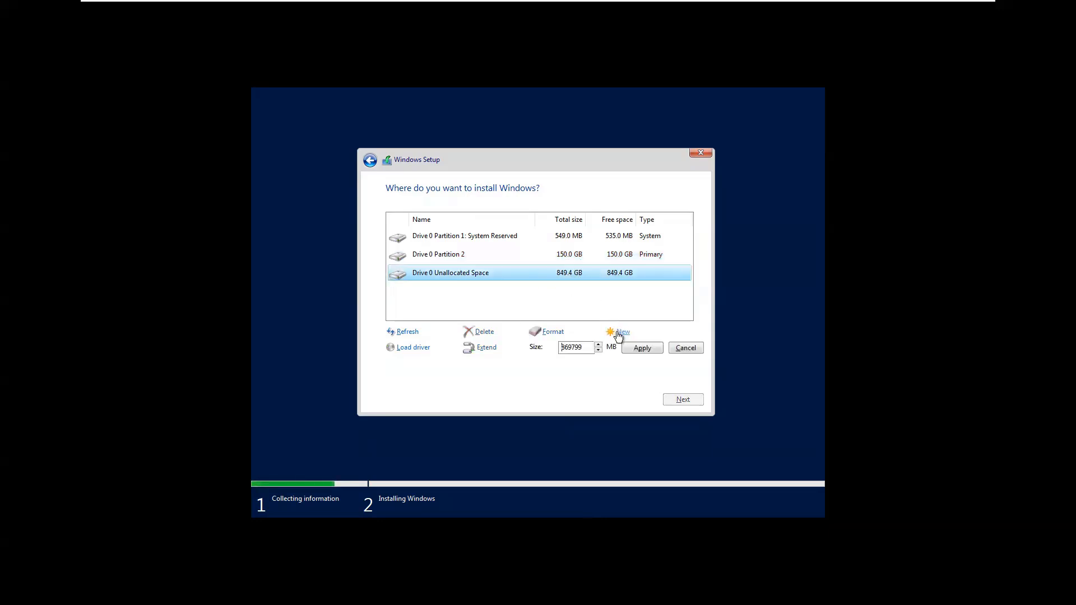
pyautogui.click(634, 348)
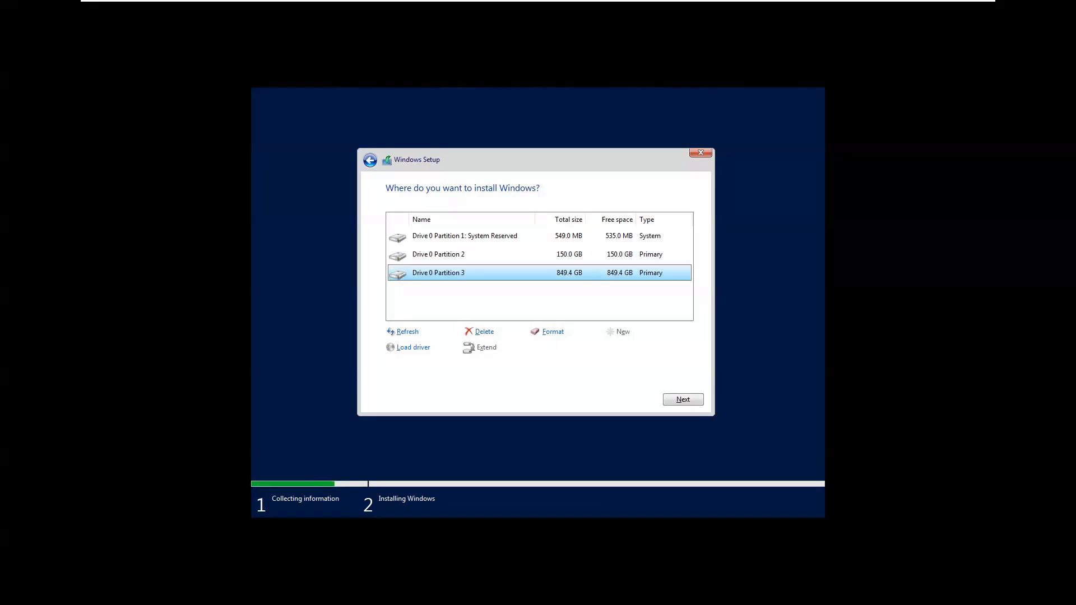
pyautogui.click(555, 485)
pyautogui.click(556, 333)
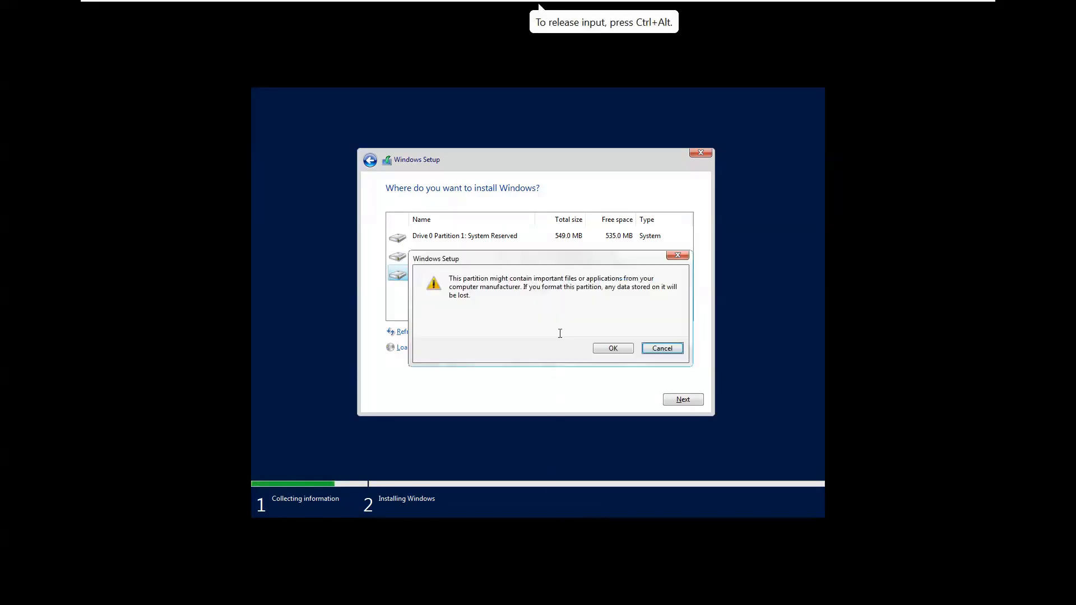
pyautogui.click(599, 348)
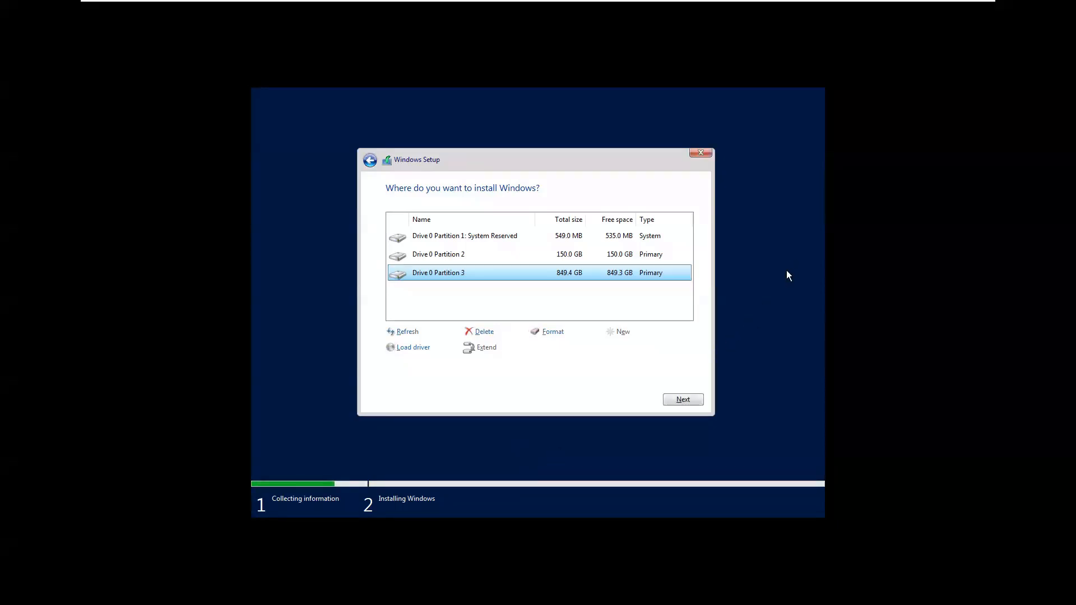
# - Delete the System Reserved partition and start installing Windows on the 150 GB primary partition
pyautogui.click(571, 238)
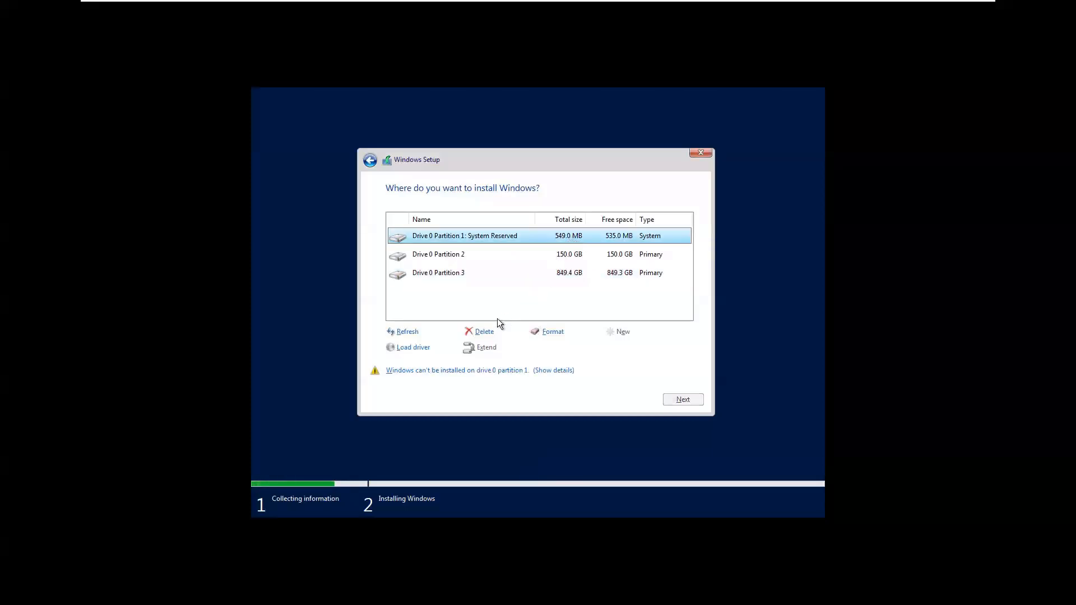
pyautogui.click(486, 333)
pyautogui.click(601, 350)
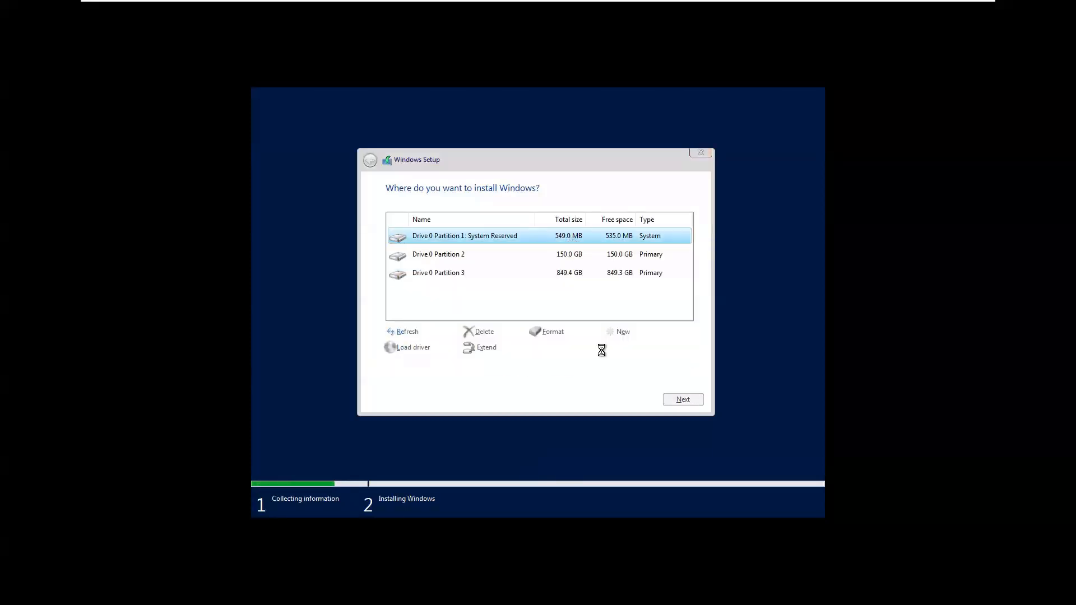
pyautogui.click(582, 260)
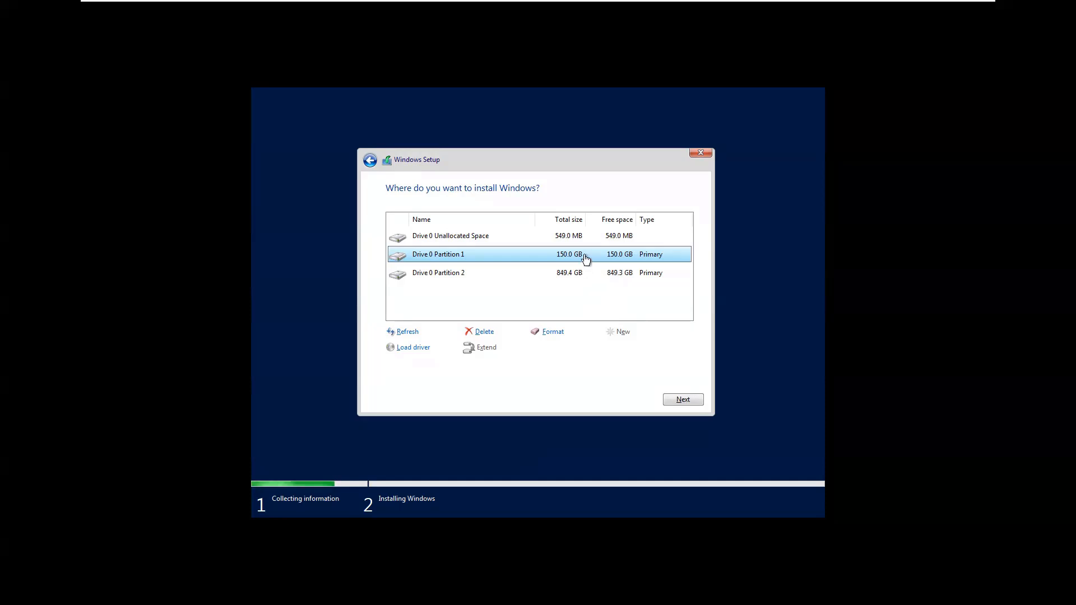
pyautogui.click(683, 400)
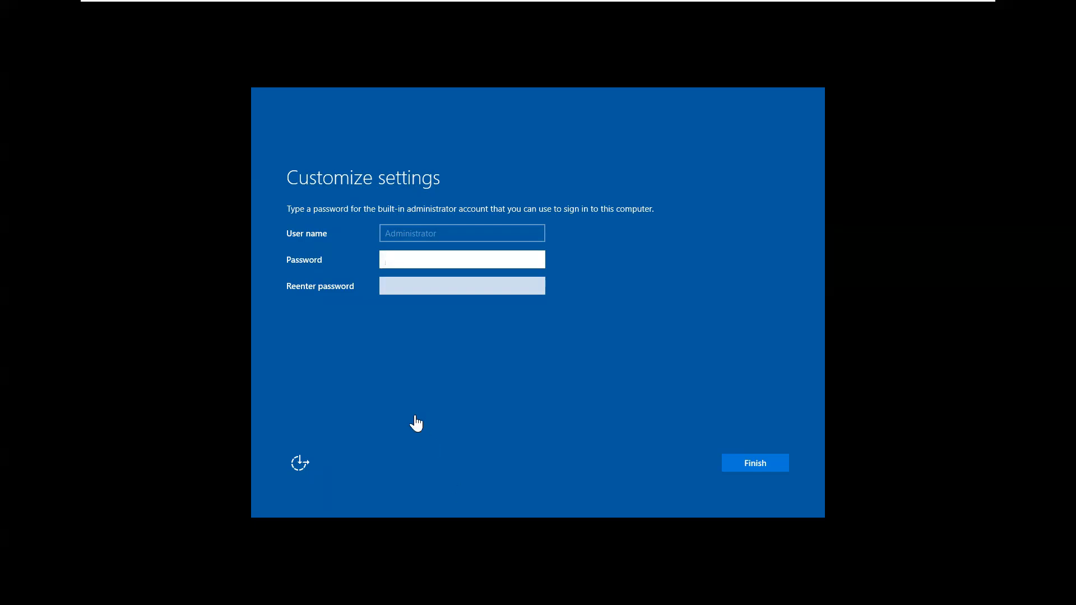
# - Enter and re-enter a password for the built-in Administrator account and finish the setup
pyautogui.click(468, 262)
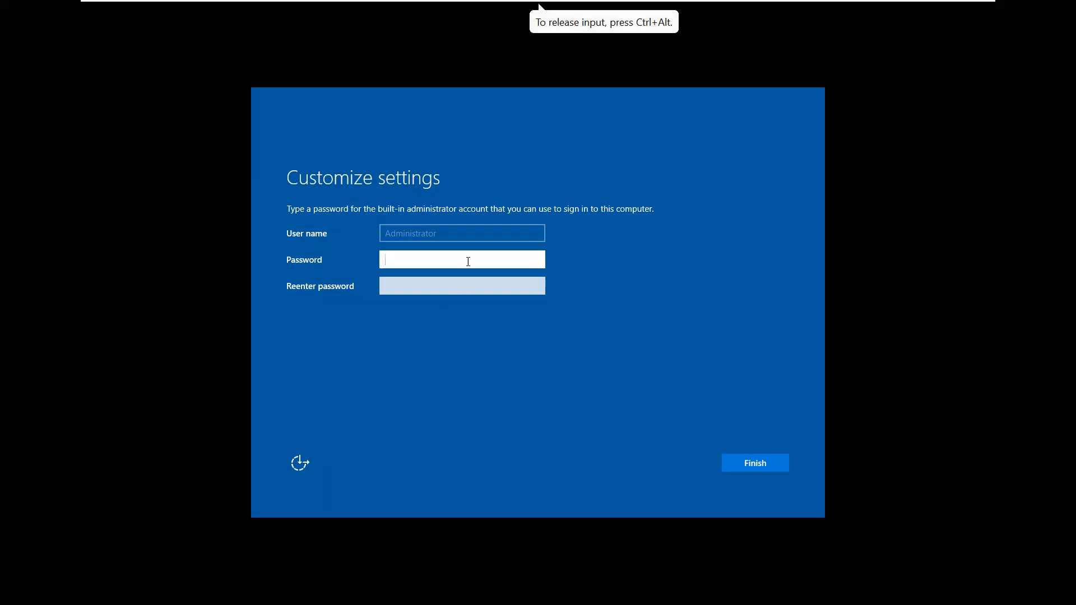
pyautogui.write('•••••••••')
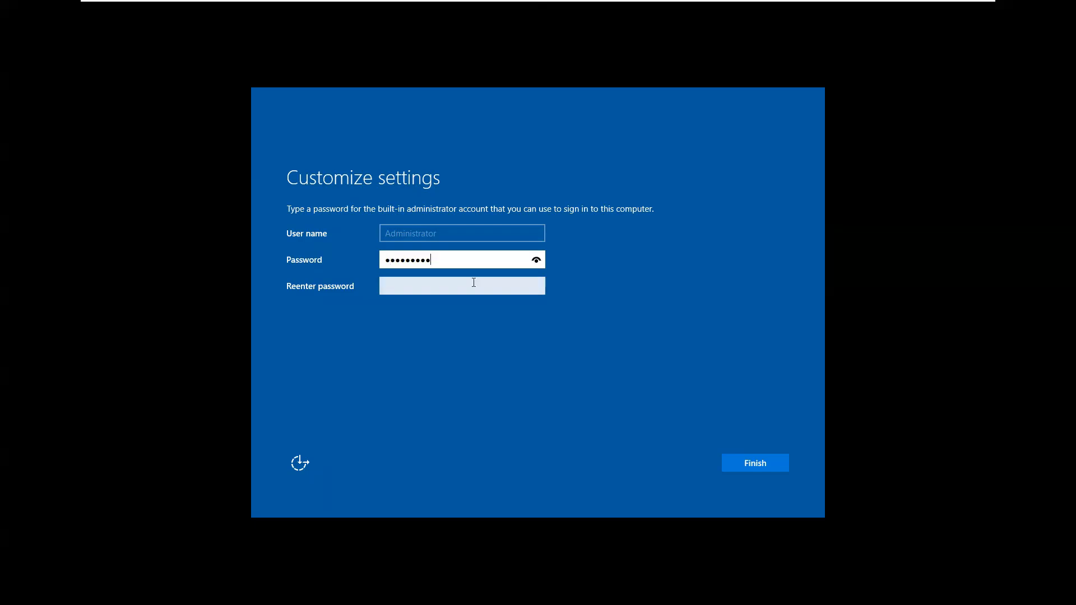
pyautogui.click(474, 283)
pyautogui.write('•••••')
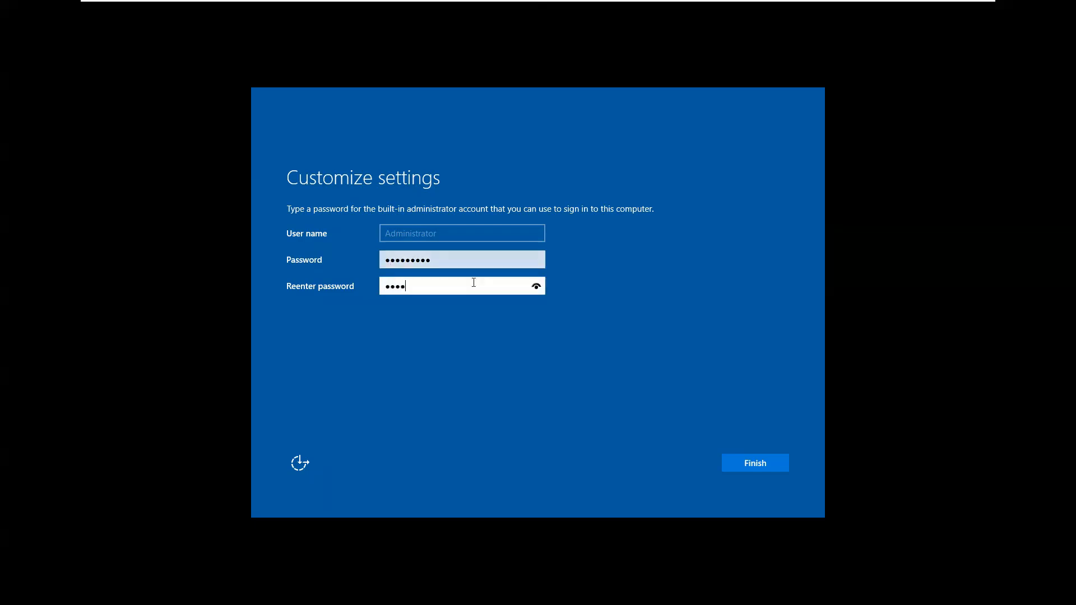
pyautogui.write('••••')
pyautogui.click(767, 463)
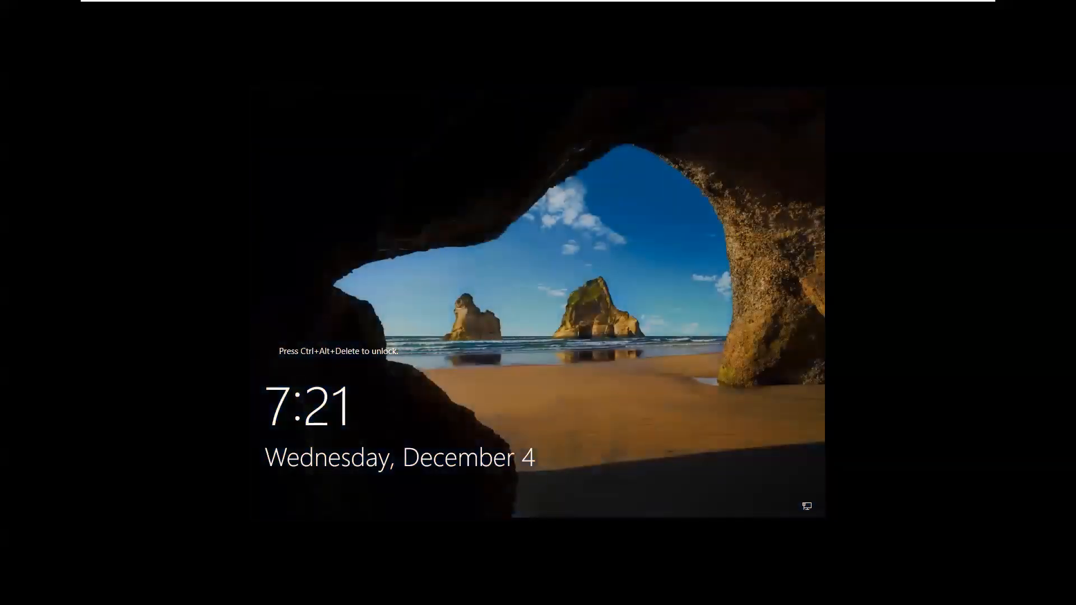
# - Send Ctrl+Alt+Del to the virtual machine and sign in as Administrator with the account password
pyautogui.click(308, 382)
pyautogui.click(220, 18)
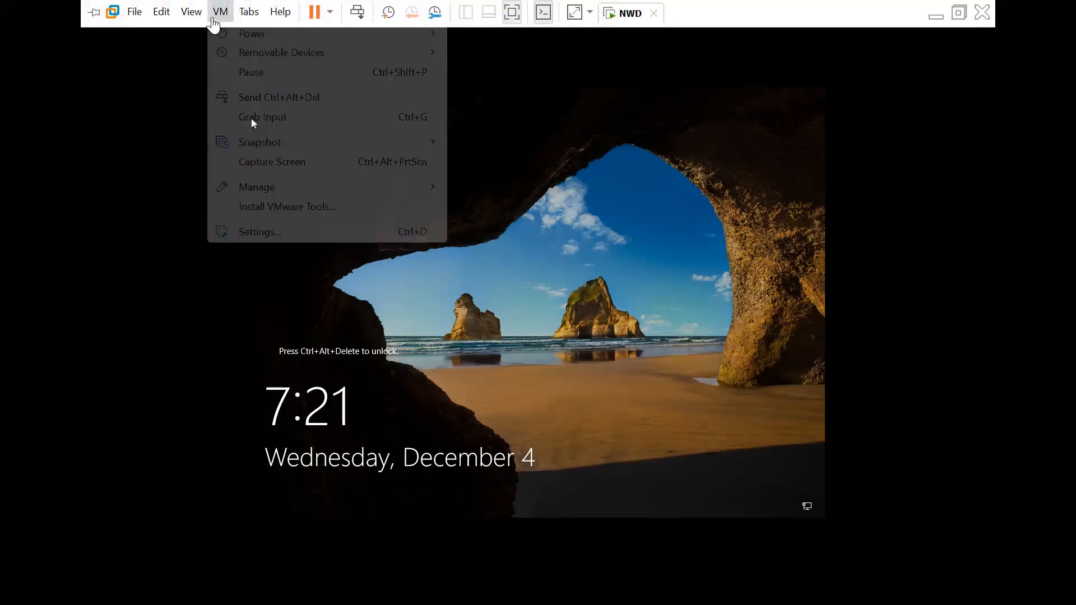
pyautogui.click(316, 102)
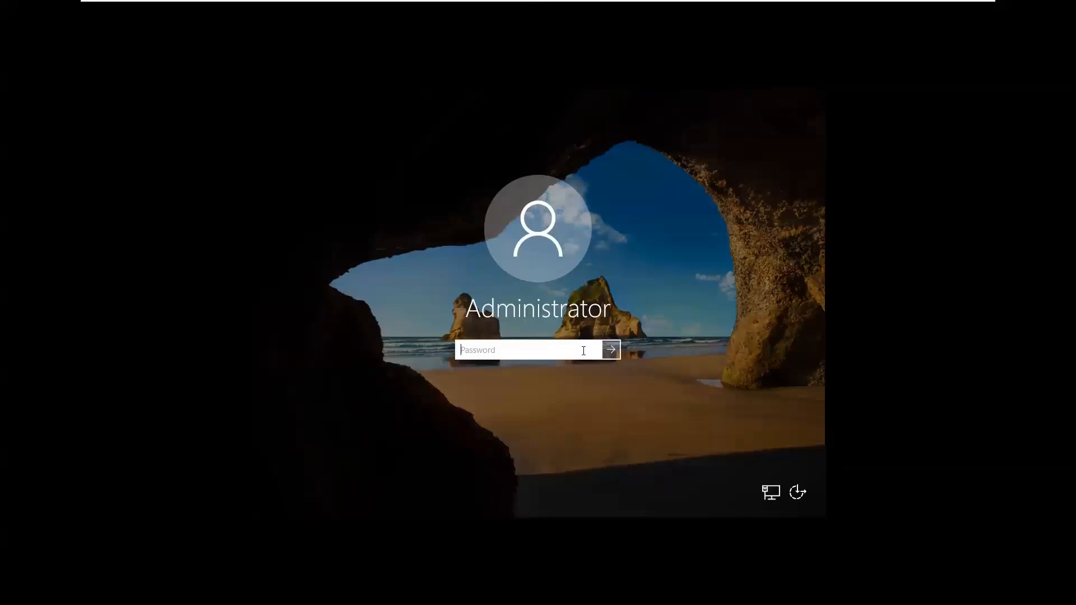
pyautogui.write('•••••••••')
pyautogui.click(595, 353)
pyautogui.click(610, 354)
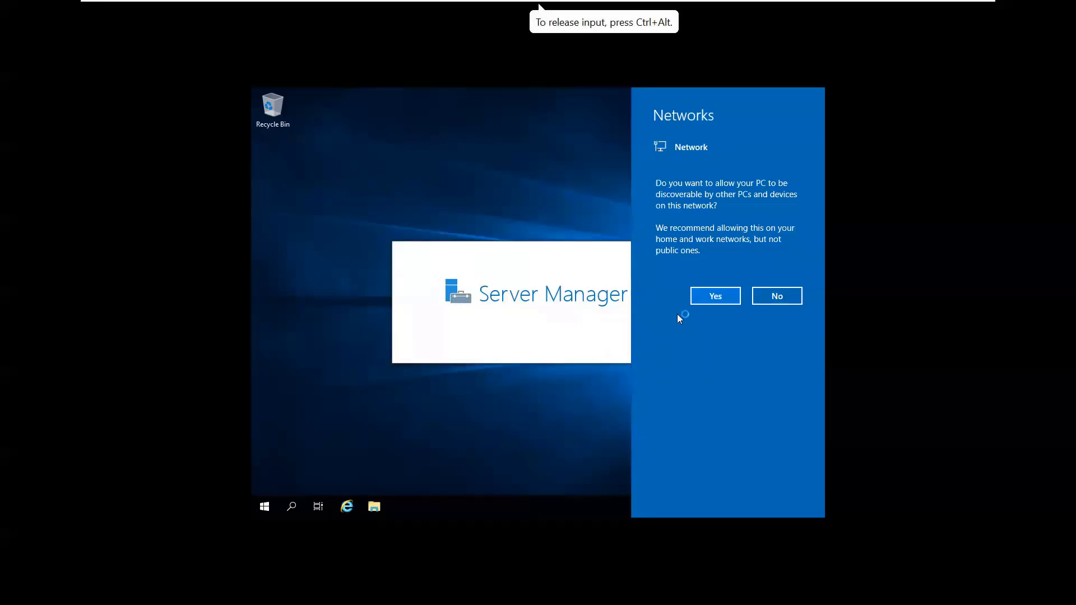
# - Allow the server to be discoverable on the network and permanently dismiss the Windows Admin Center message
pyautogui.click(701, 298)
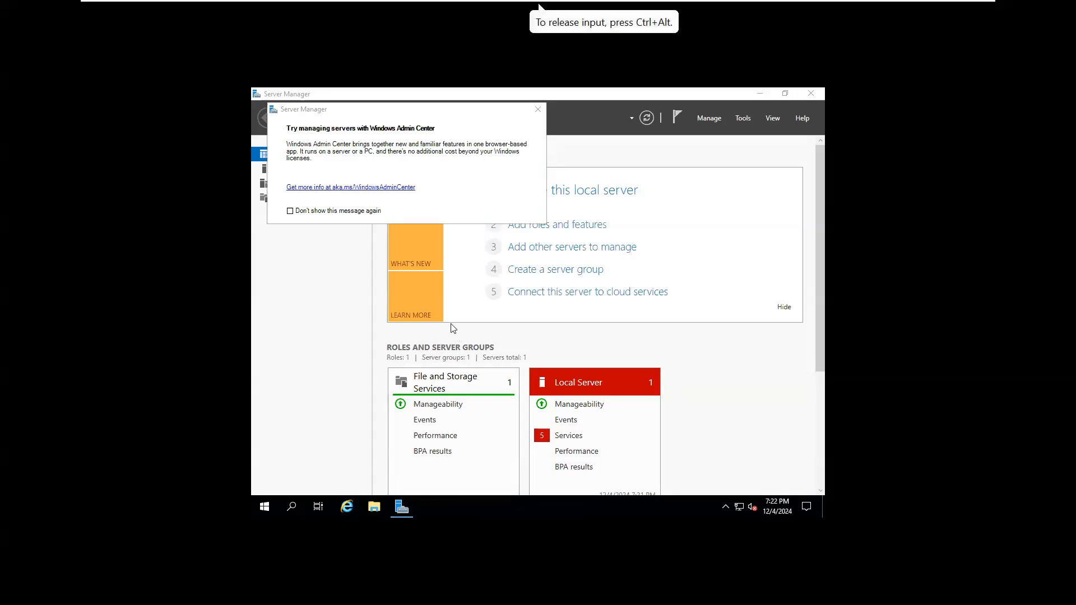
pyautogui.click(290, 212)
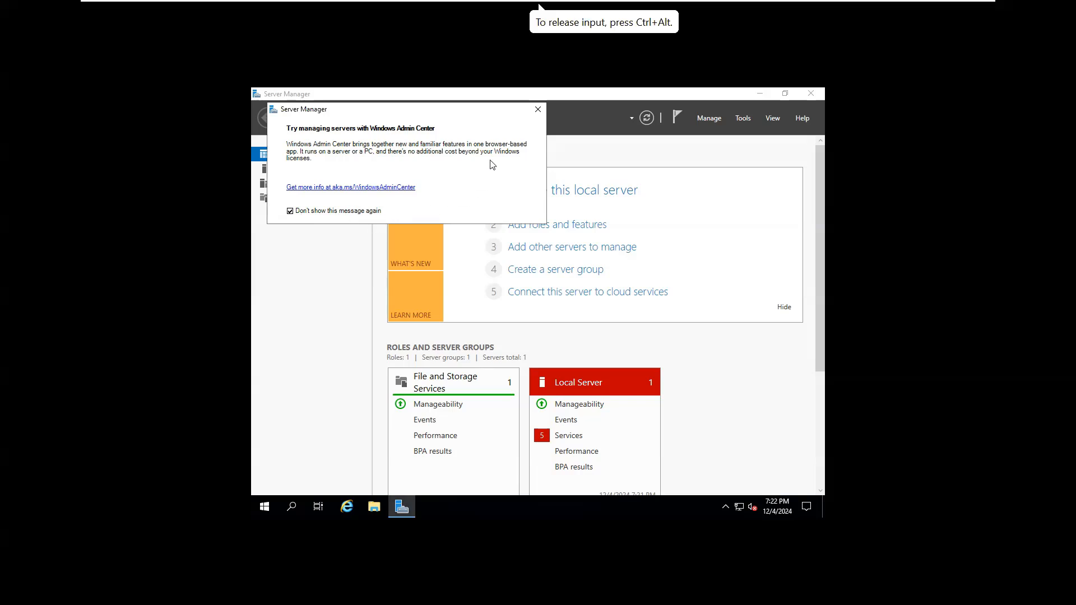
pyautogui.click(537, 110)
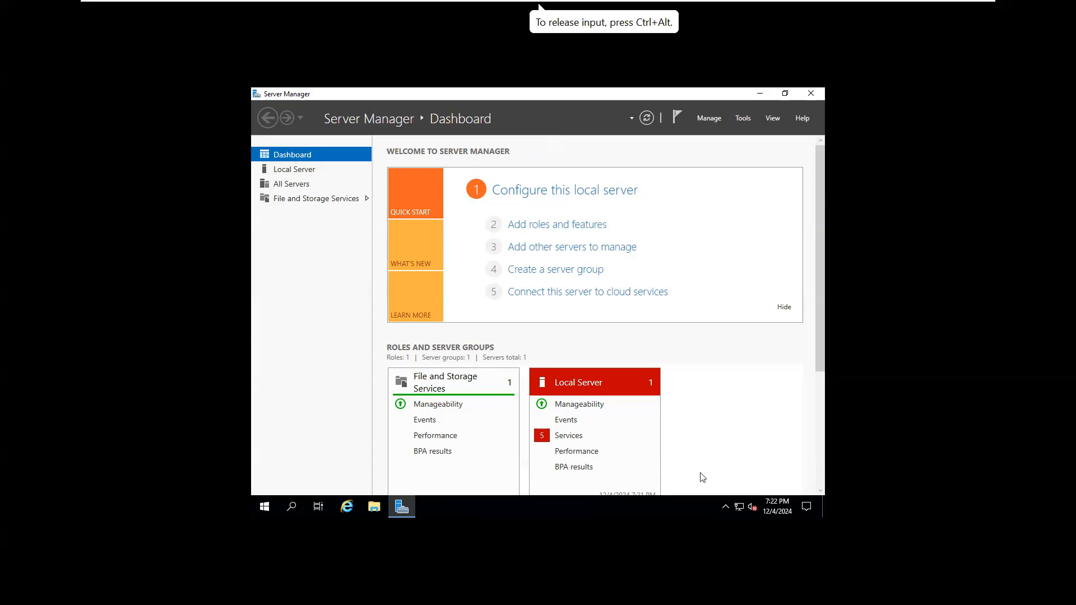
# - Enable the Windows audio service from the notification area's sound control
pyautogui.rightClick(750, 501)
pyautogui.click(748, 490)
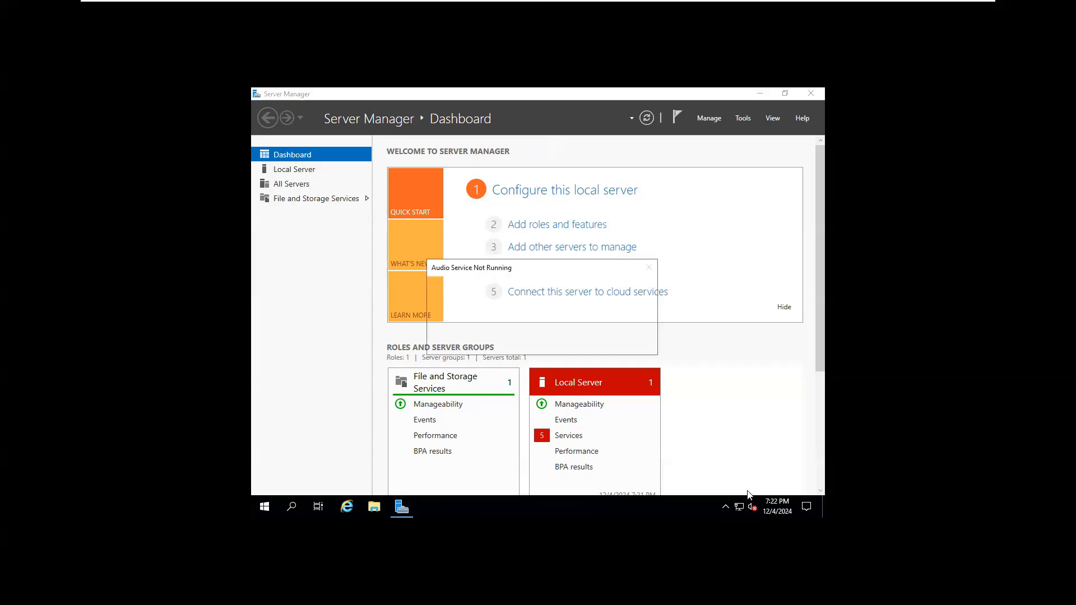
pyautogui.click(582, 342)
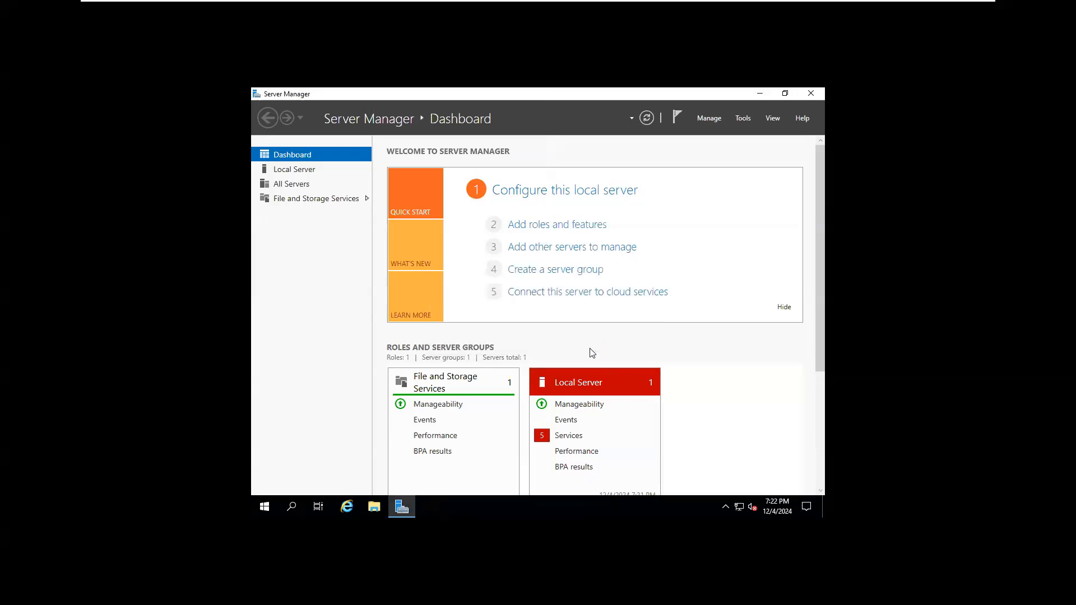
pyautogui.click(407, 375)
# - Set the time zone to (UTC+05:30) Chennai, Kolkata, Mumbai, New Delhi and close the date and time settings
pyautogui.click(765, 538)
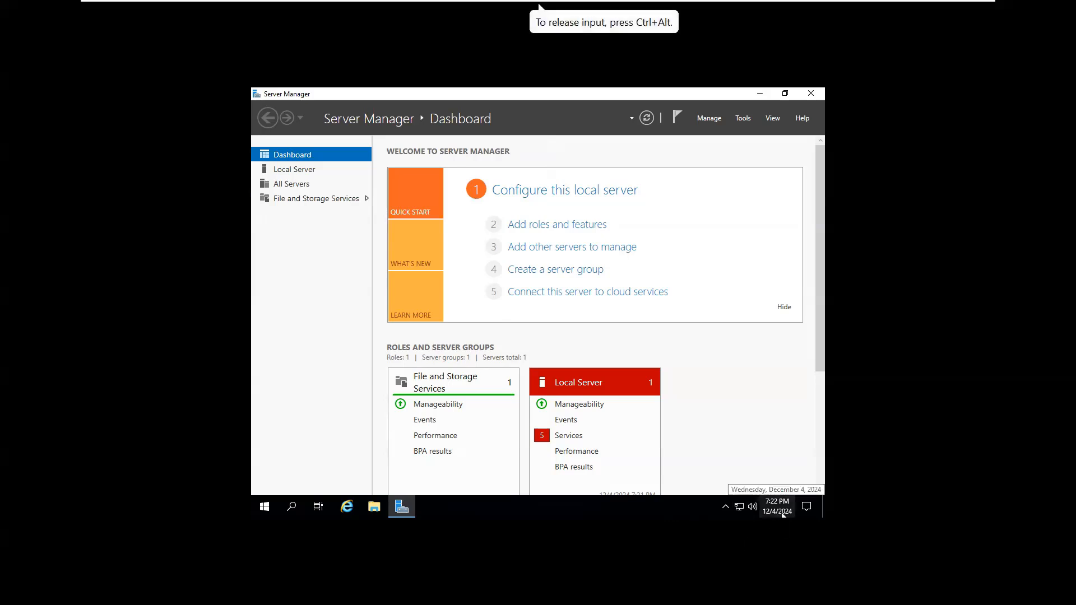
pyautogui.rightClick(779, 509)
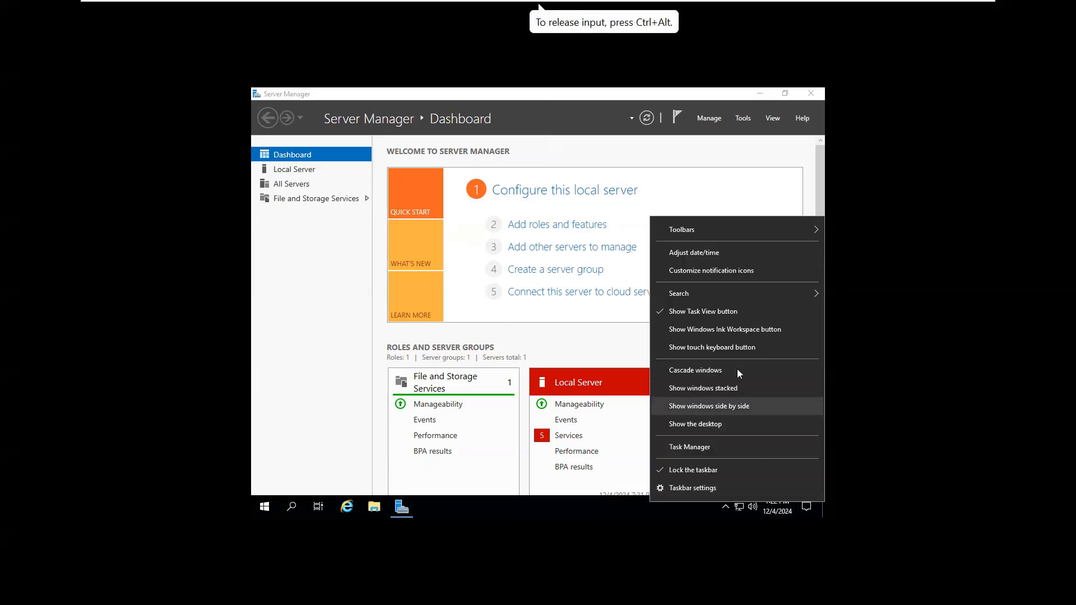
pyautogui.click(715, 256)
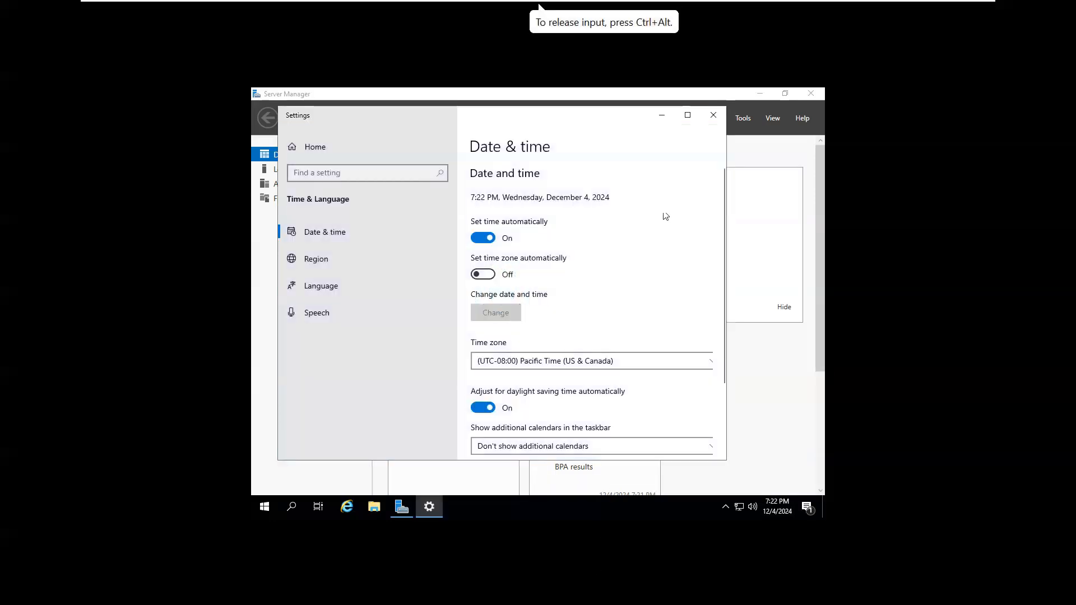
pyautogui.click(687, 115)
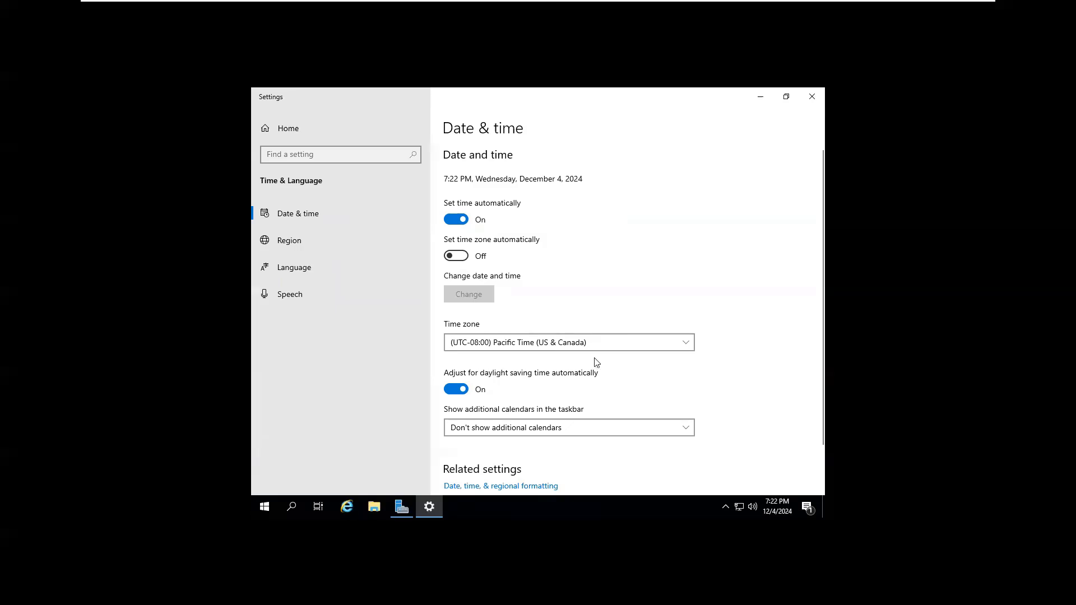
pyautogui.click(688, 344)
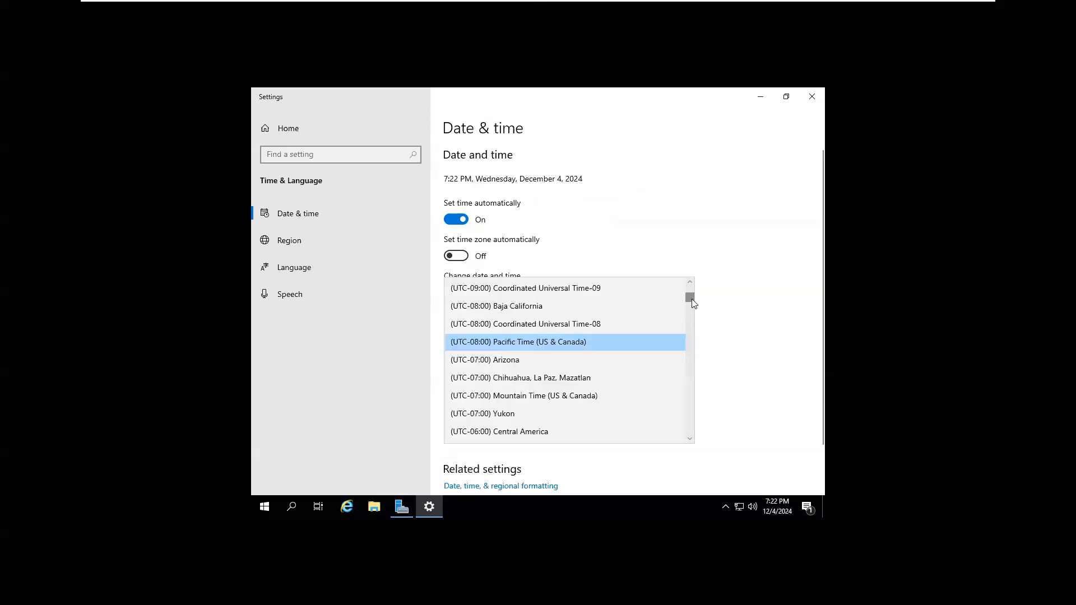
pyautogui.moveTo(692, 299); pyautogui.dragTo(682, 383)
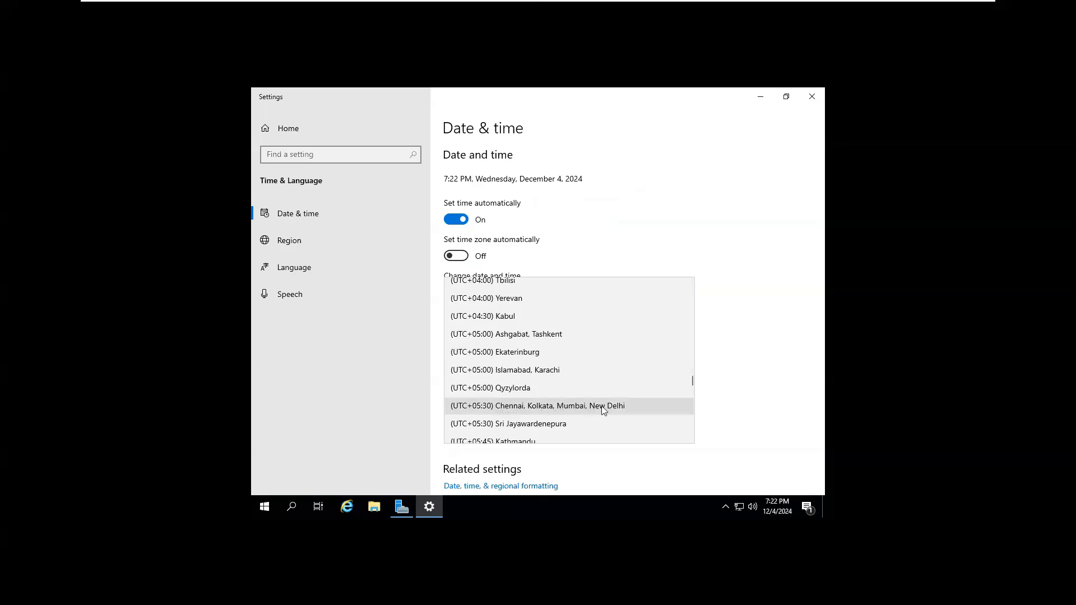
pyautogui.click(617, 406)
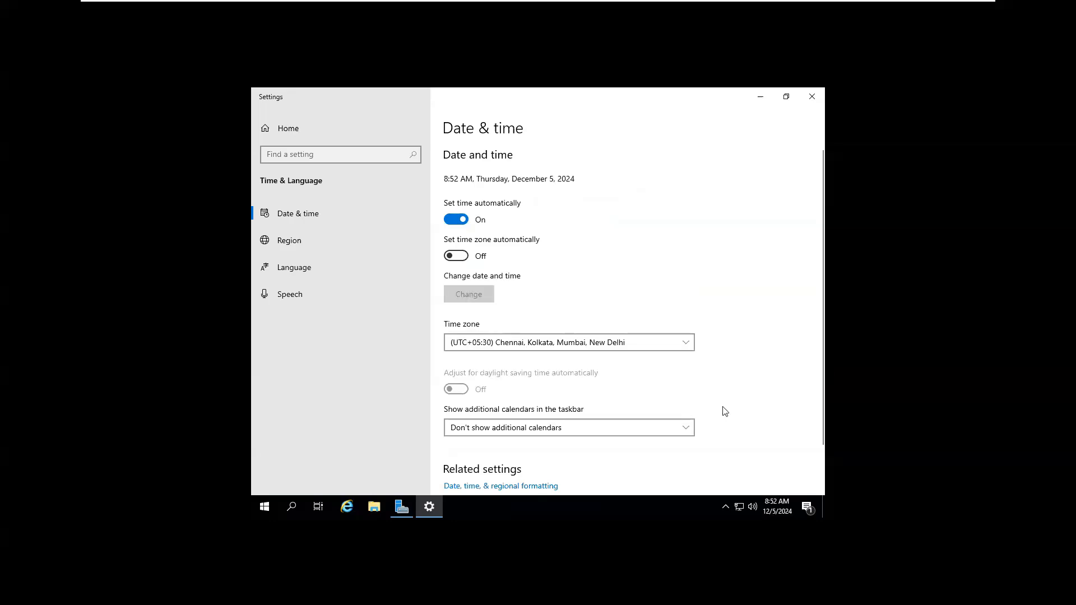
pyautogui.click(812, 97)
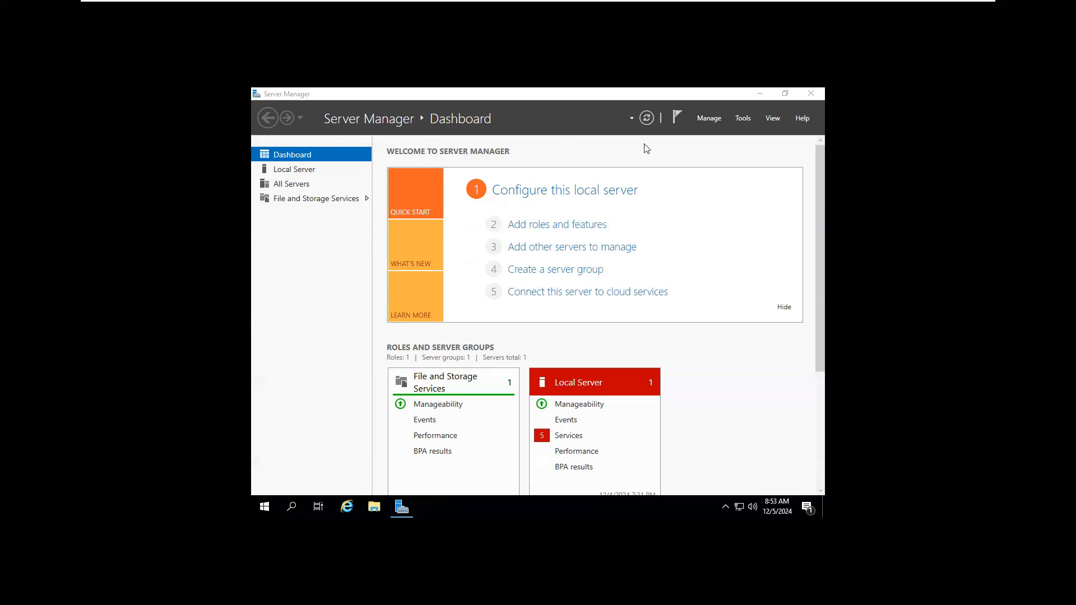
# - Set Server Manager not to start automatically at logon and confirm its properties
pyautogui.click(705, 120)
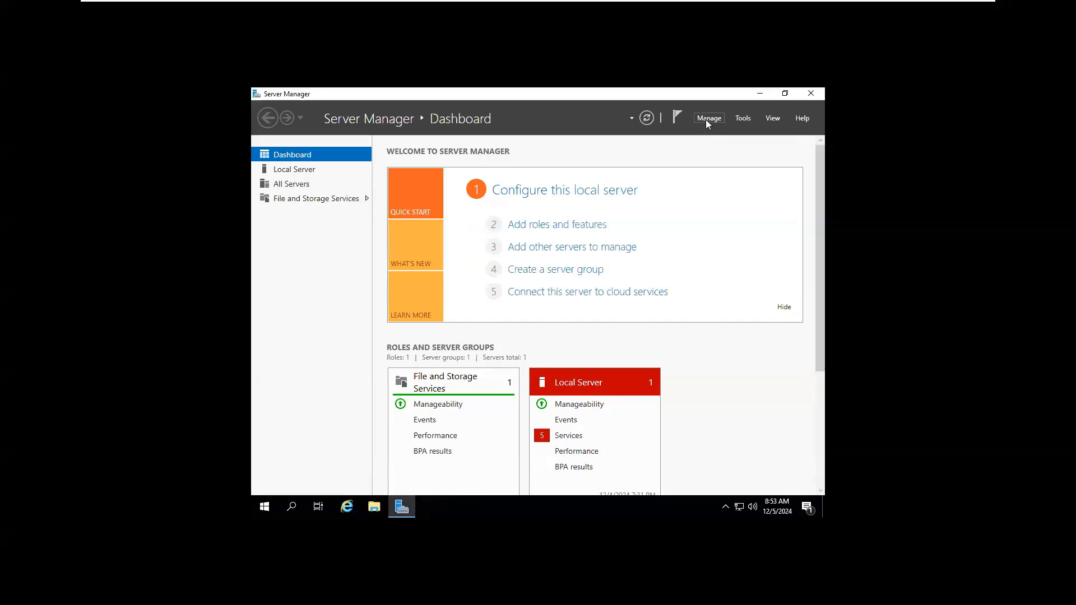
pyautogui.click(705, 119)
pyautogui.click(737, 191)
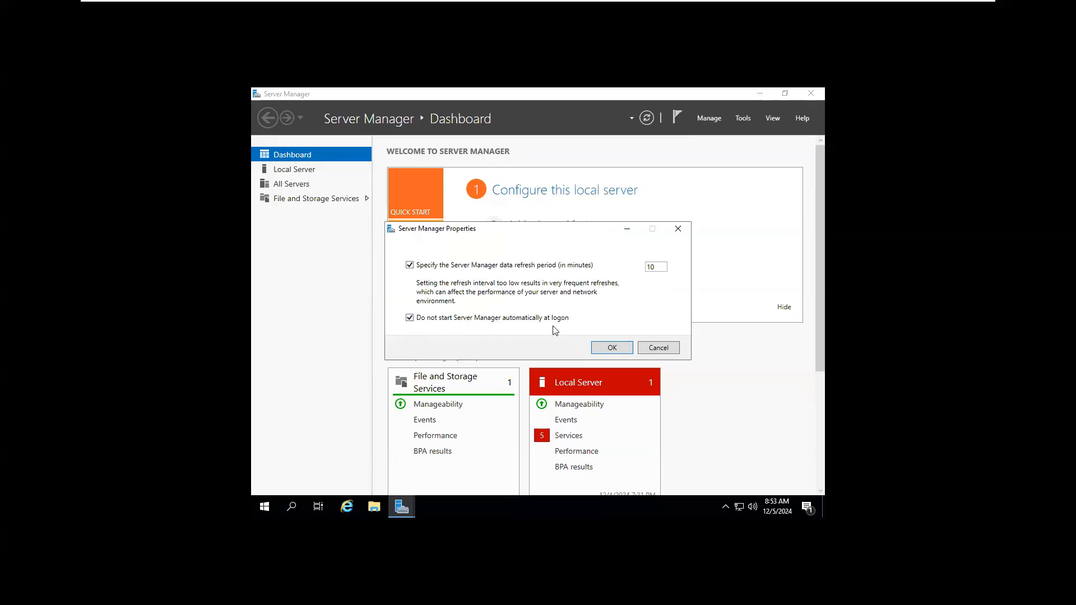
pyautogui.click(603, 349)
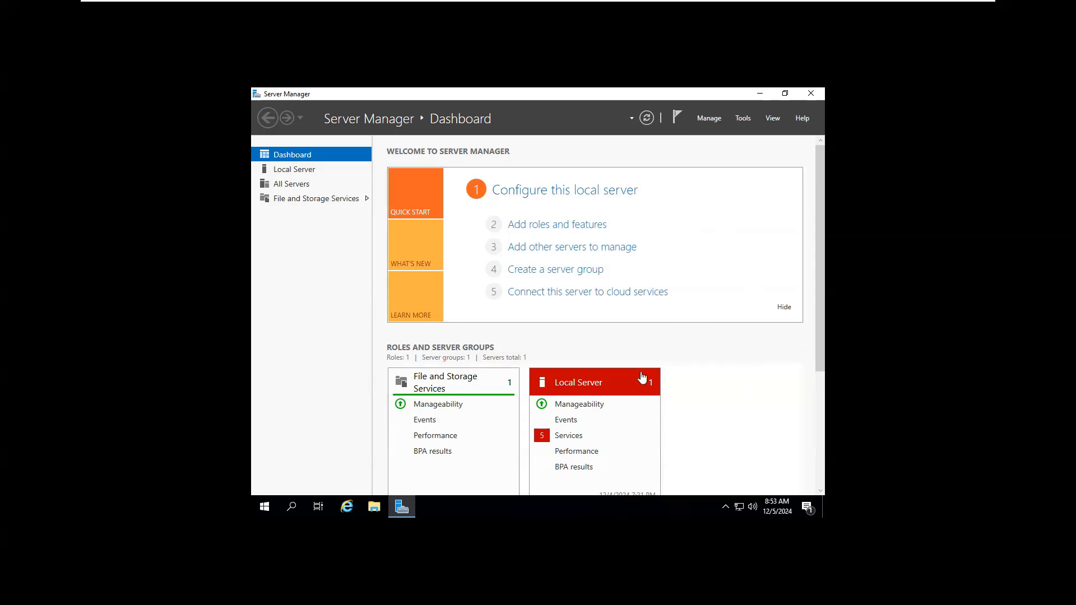
# - Display the Local Server properties, then start Internet Explorer 11 with the recommended security settings and maximize its window
pyautogui.click(310, 171)
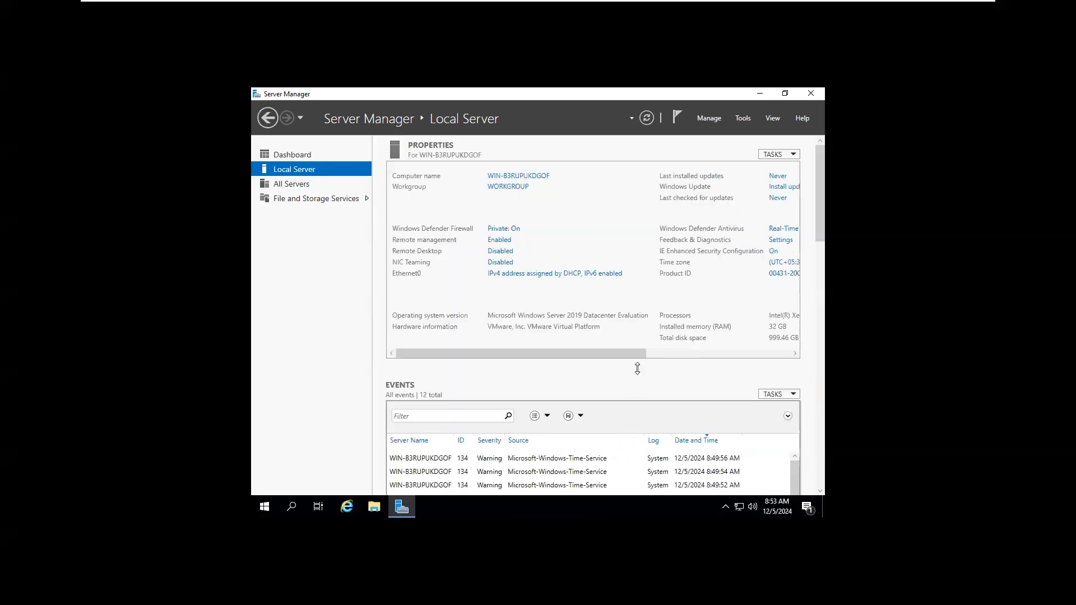
pyautogui.moveTo(641, 352); pyautogui.dragTo(689, 355)
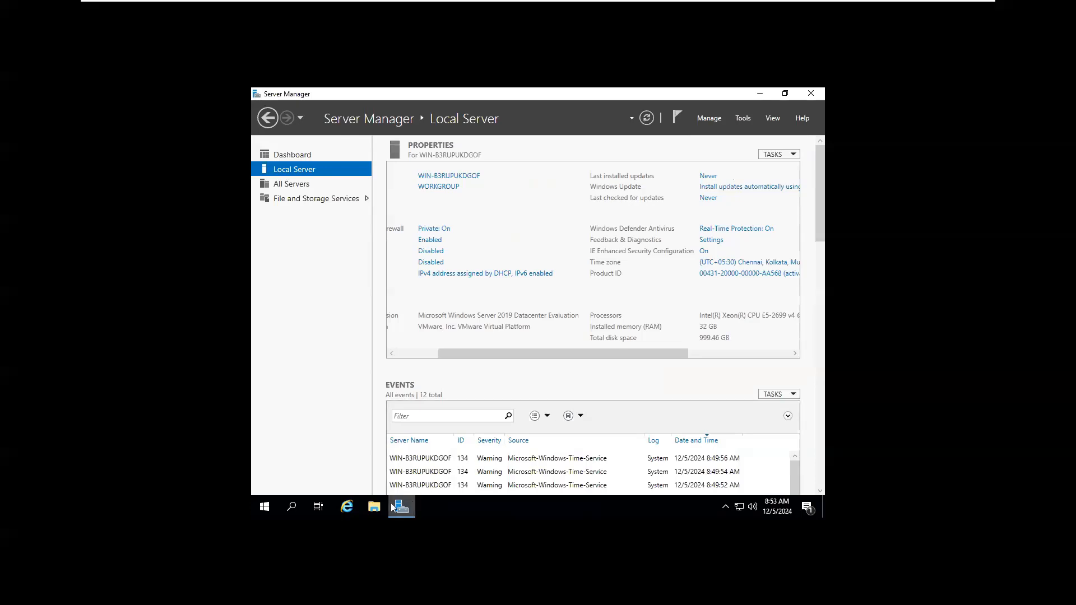
pyautogui.click(347, 507)
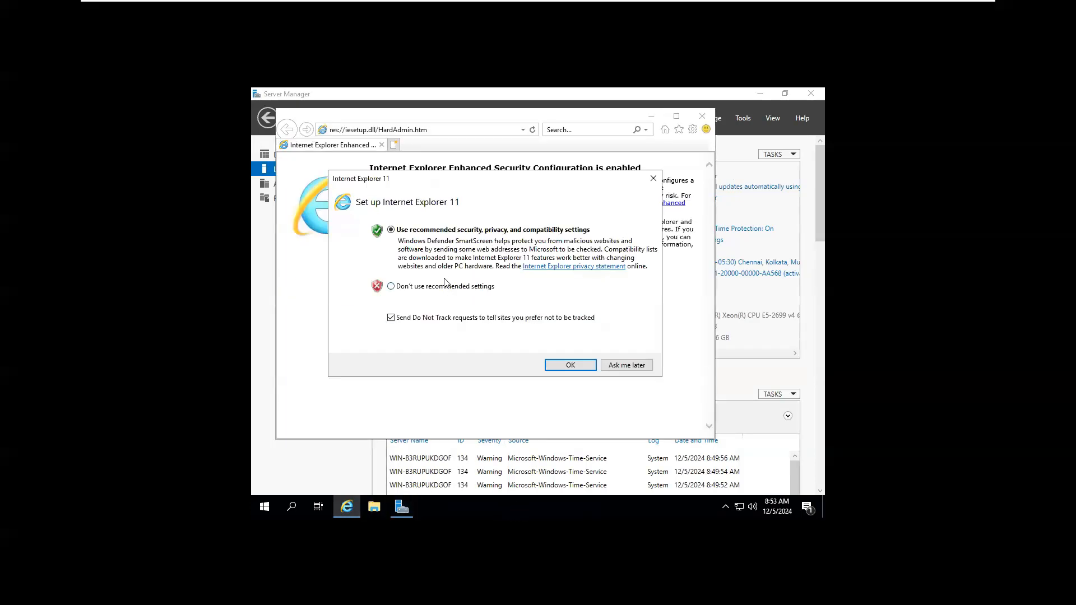
pyautogui.click(571, 366)
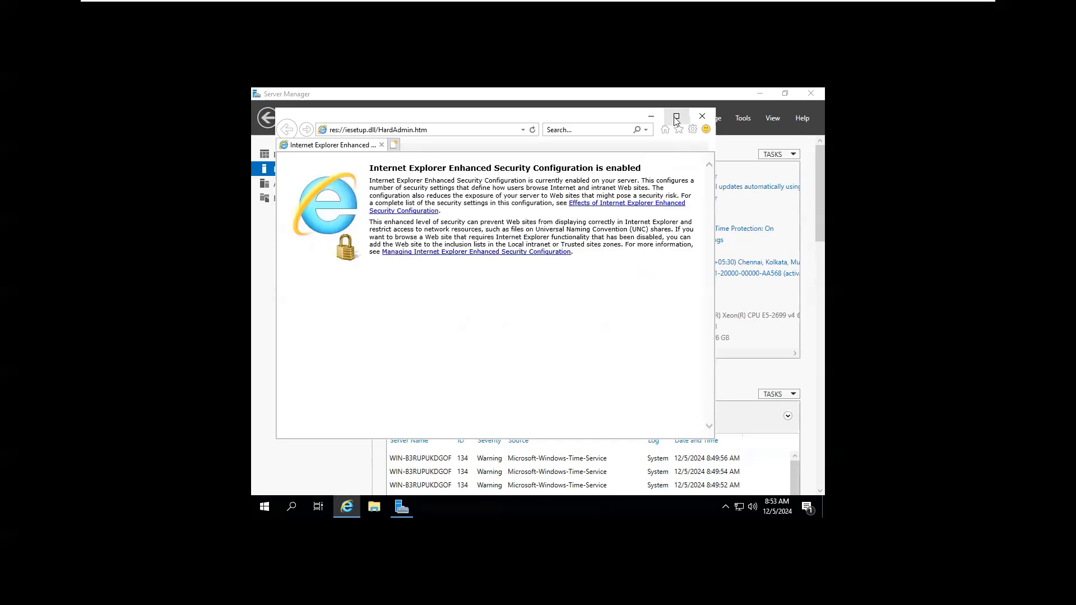
pyautogui.click(677, 116)
# - Browse to google.com, accept the secure connection alert, and dismiss the blocked-content dialogs
pyautogui.click(552, 110)
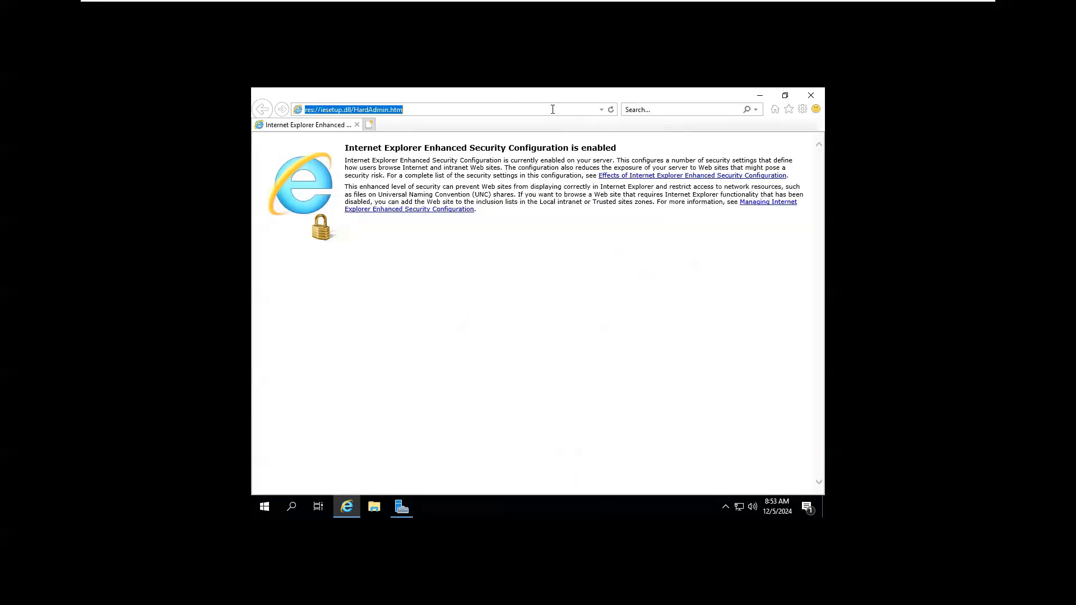
pyautogui.write('google.com')
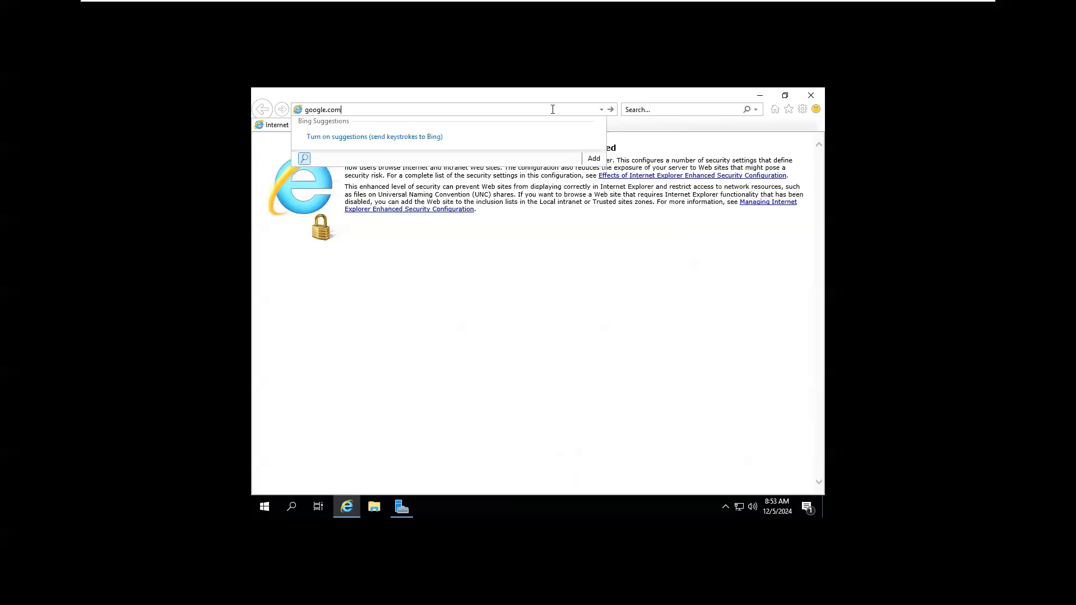
pyautogui.press('Return')
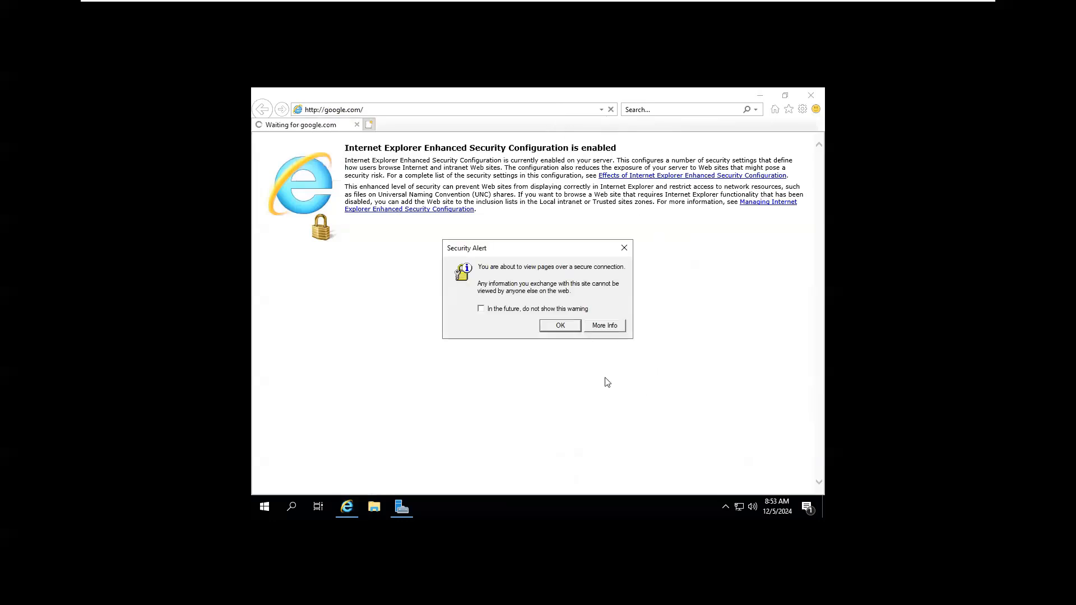
pyautogui.click(560, 326)
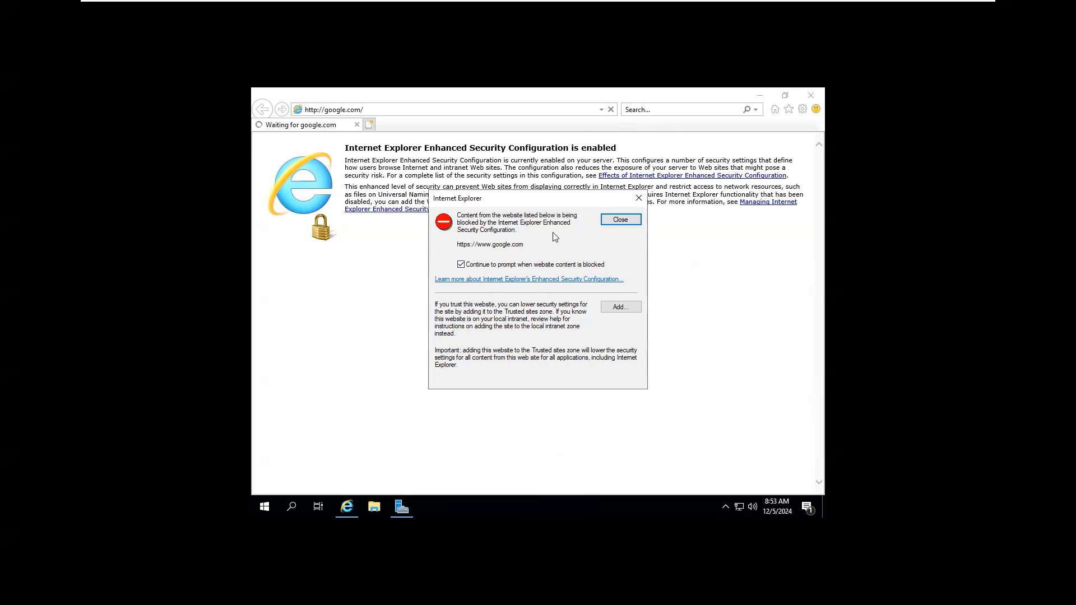
pyautogui.click(639, 198)
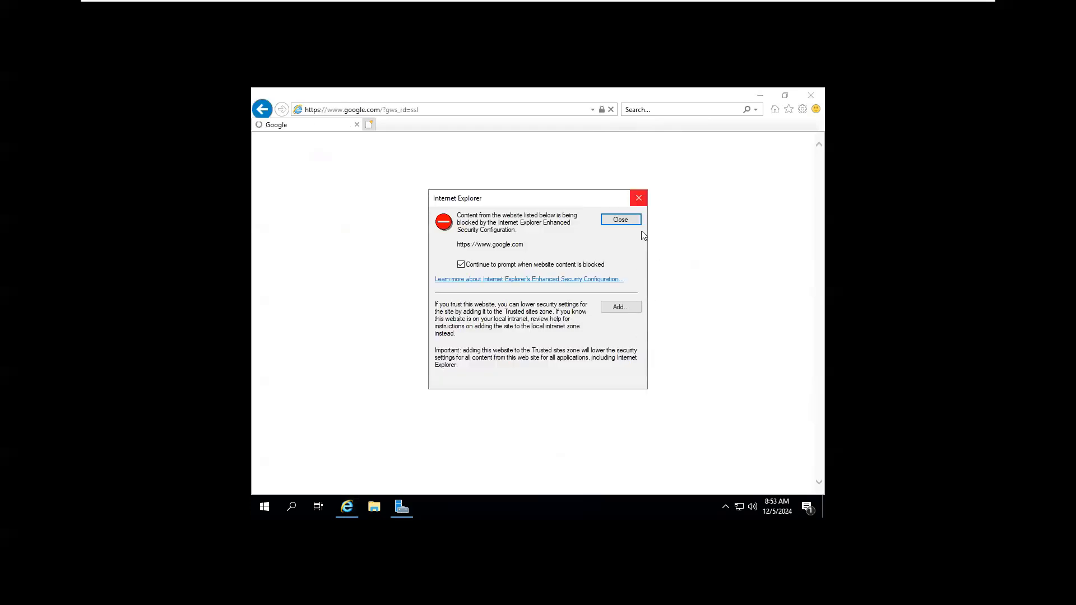
pyautogui.click(643, 201)
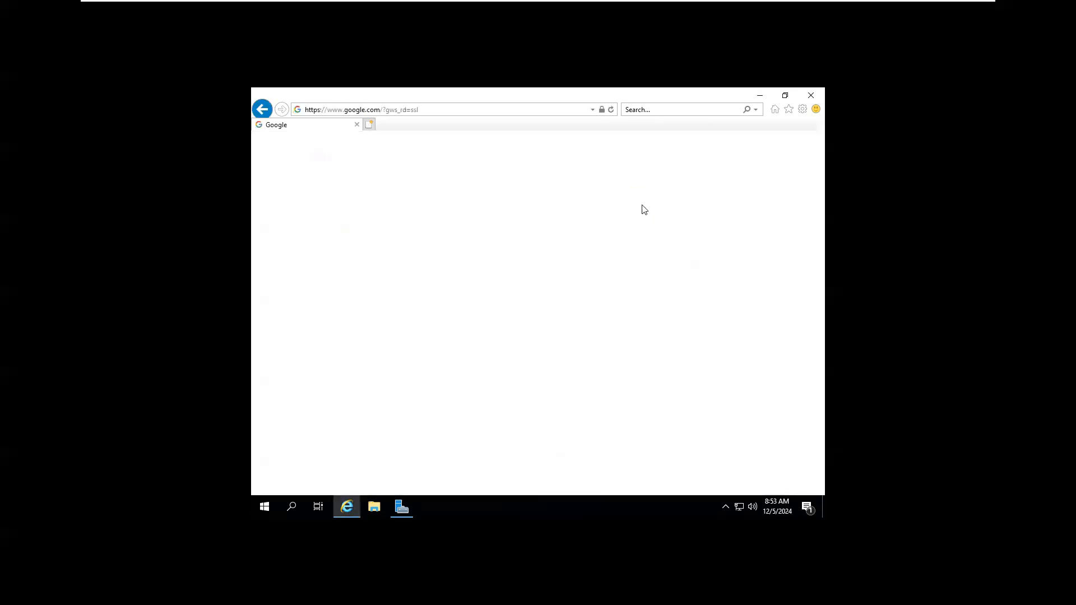
# - Turn off IE Enhanced Security Configuration for Administrators and Users, then check the Google page and close Internet Explorer
pyautogui.click(398, 503)
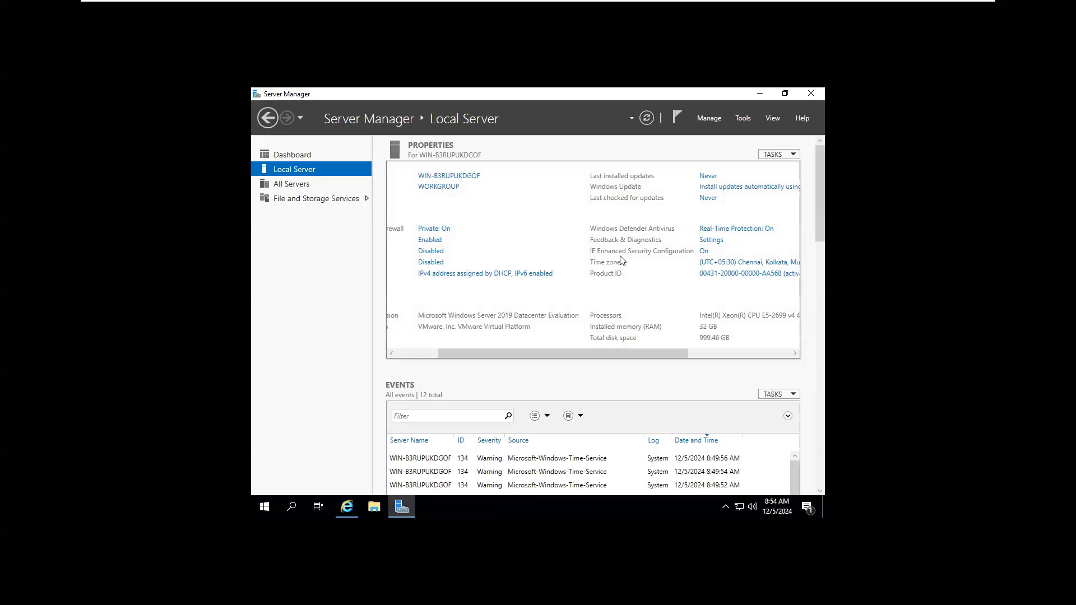
pyautogui.click(703, 251)
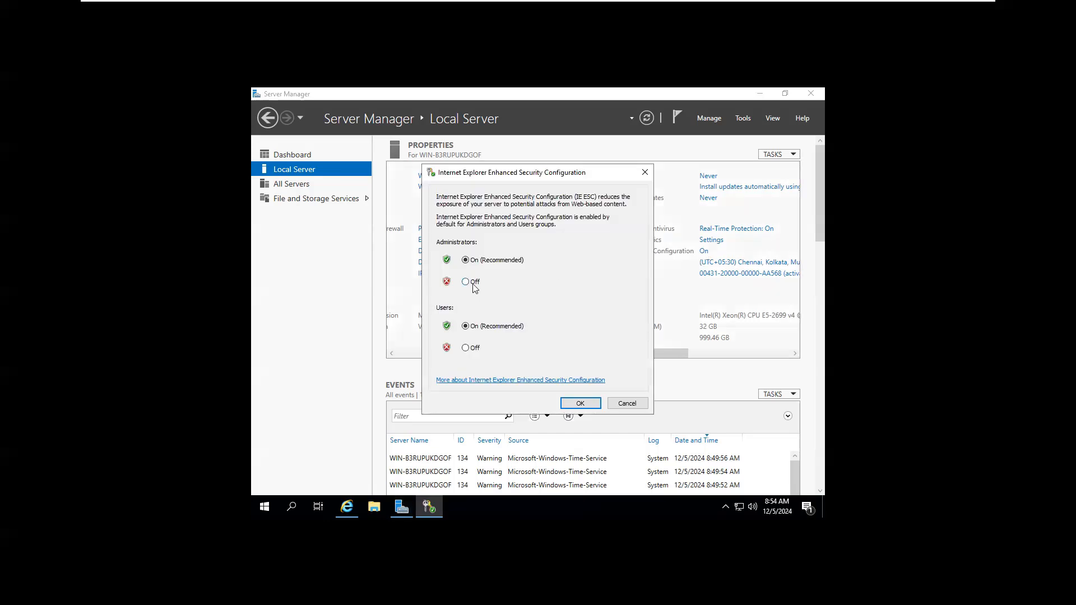
pyautogui.click(475, 283)
pyautogui.click(475, 349)
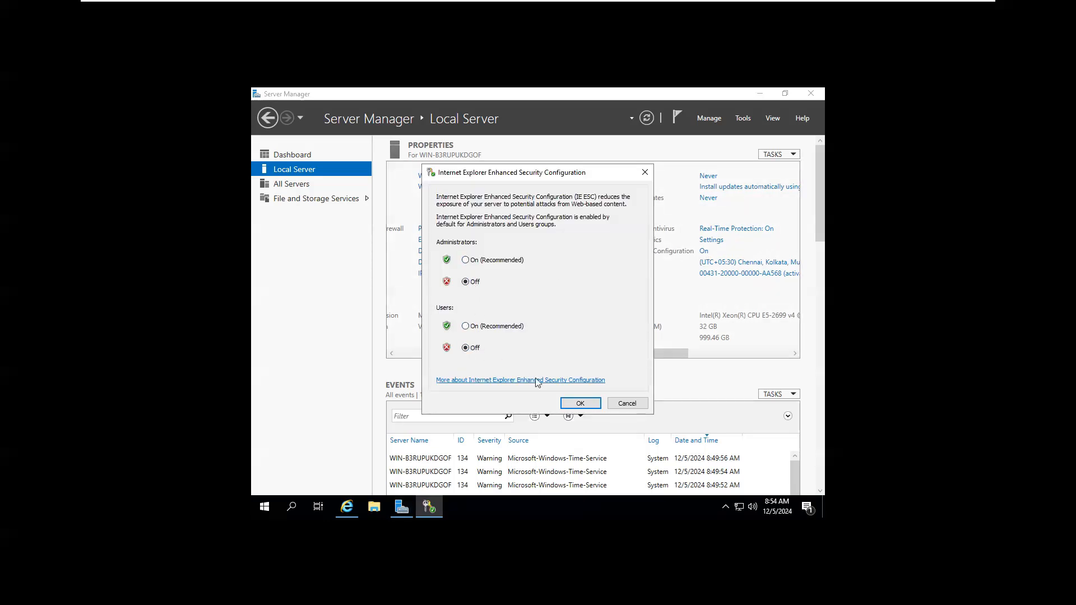
pyautogui.click(580, 403)
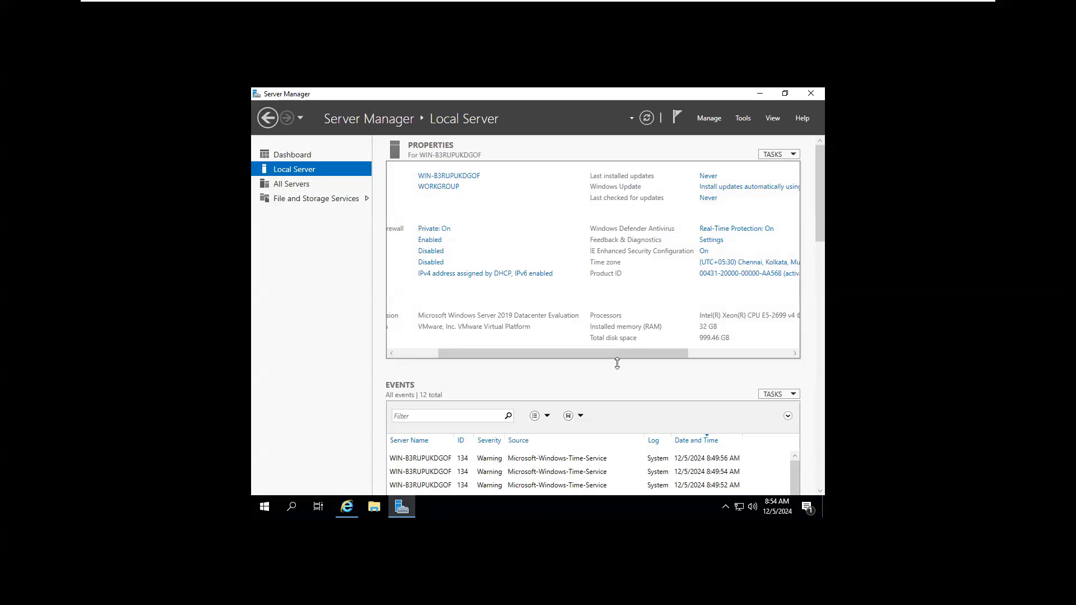
pyautogui.click(347, 507)
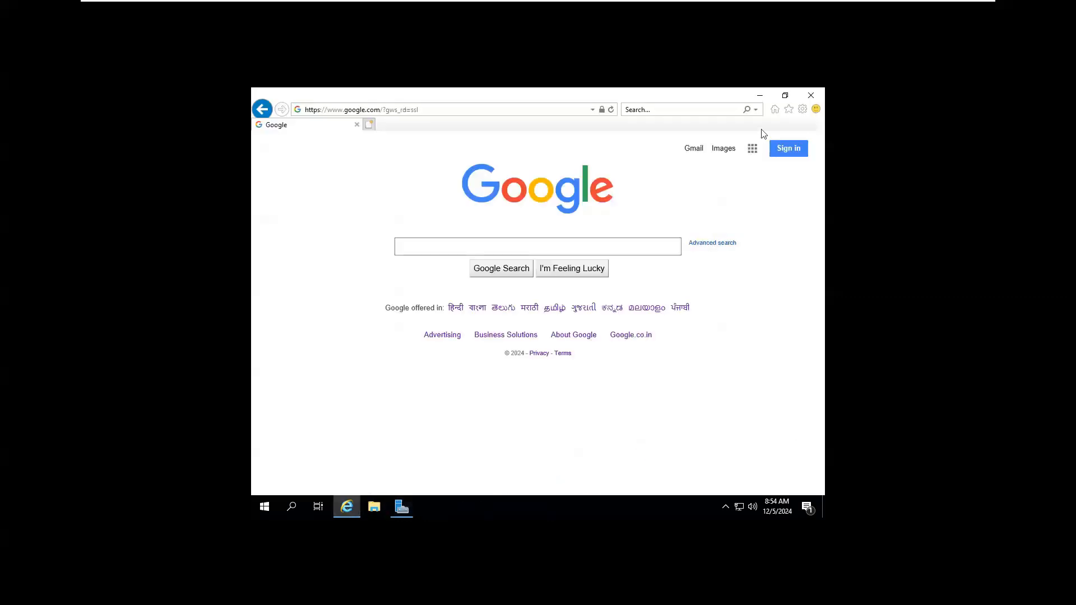
pyautogui.click(812, 96)
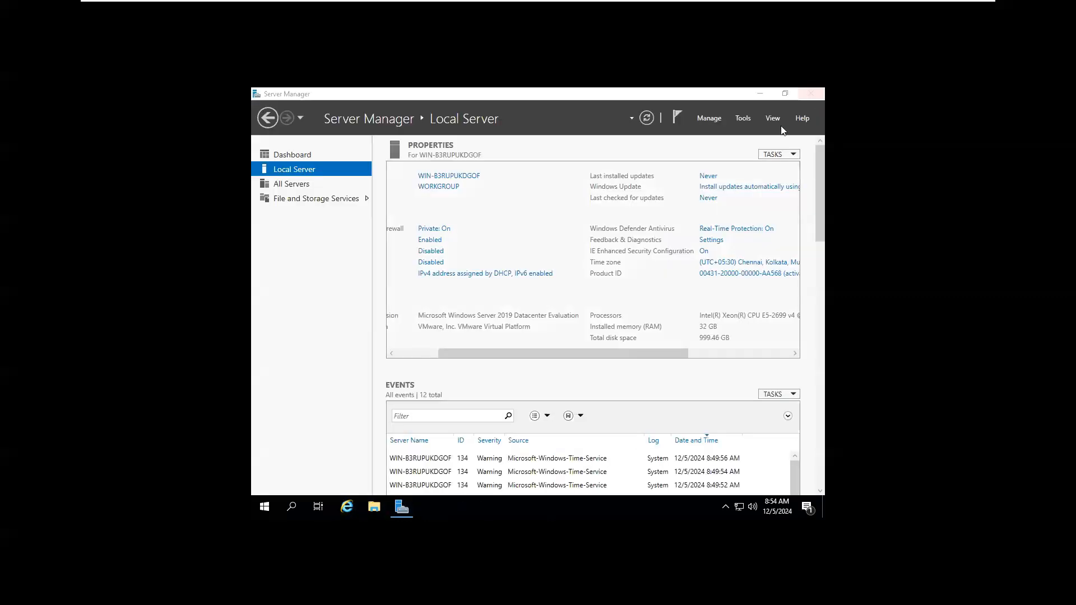
# - Unpin Internet Explorer from the taskbar and hide the Task View button
pyautogui.rightClick(345, 507)
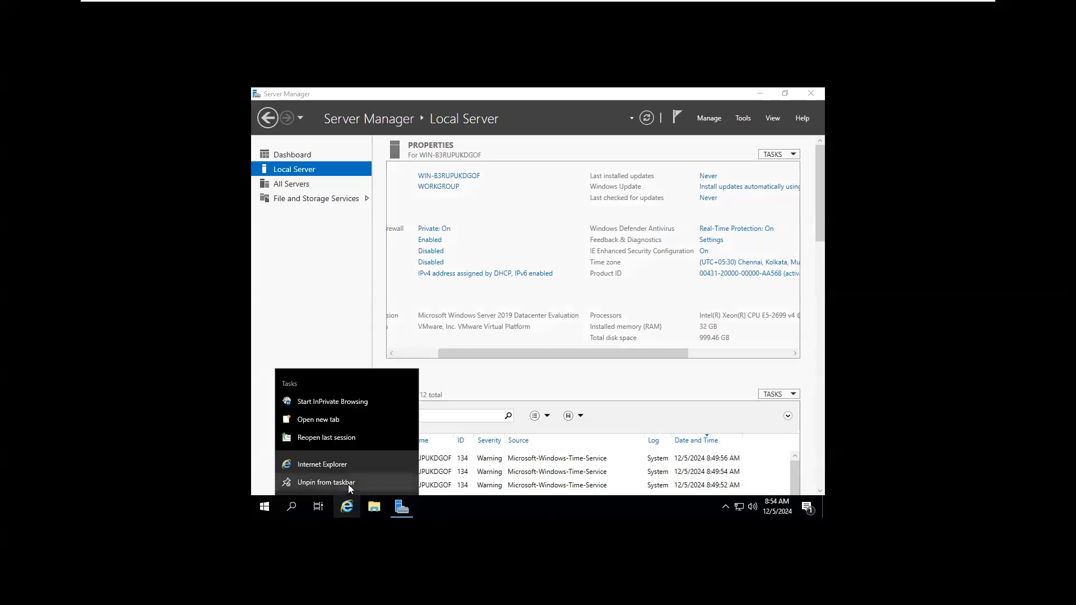
pyautogui.click(348, 484)
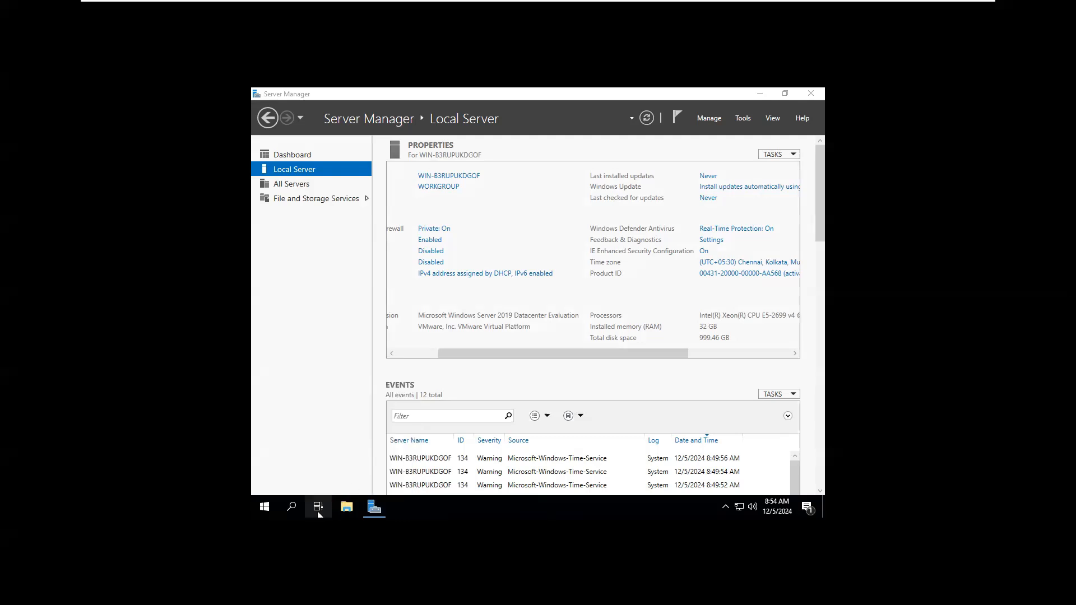
pyautogui.rightClick(439, 500)
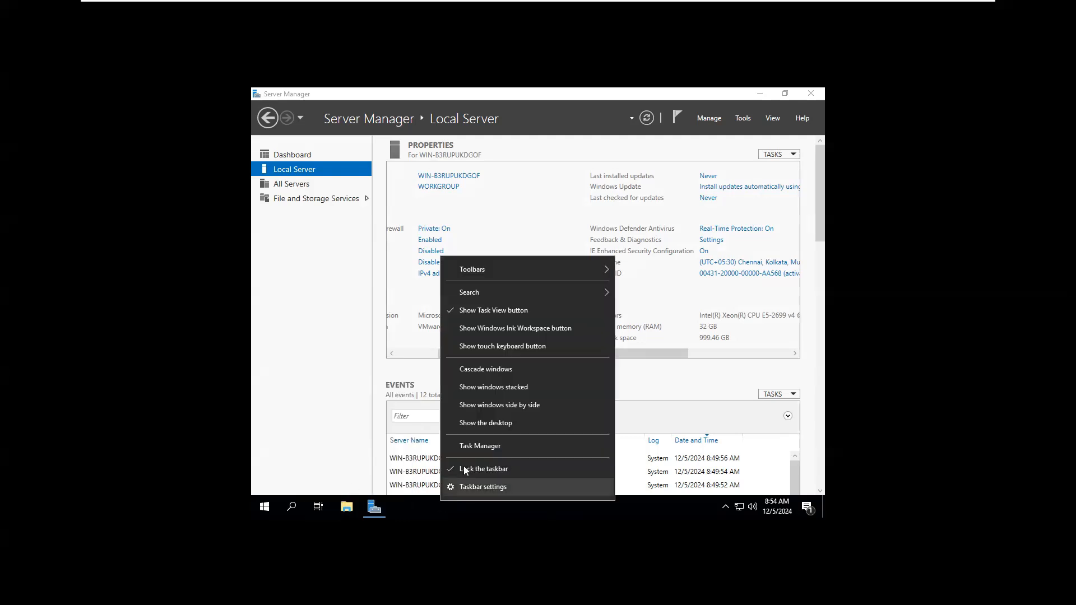
pyautogui.click(502, 313)
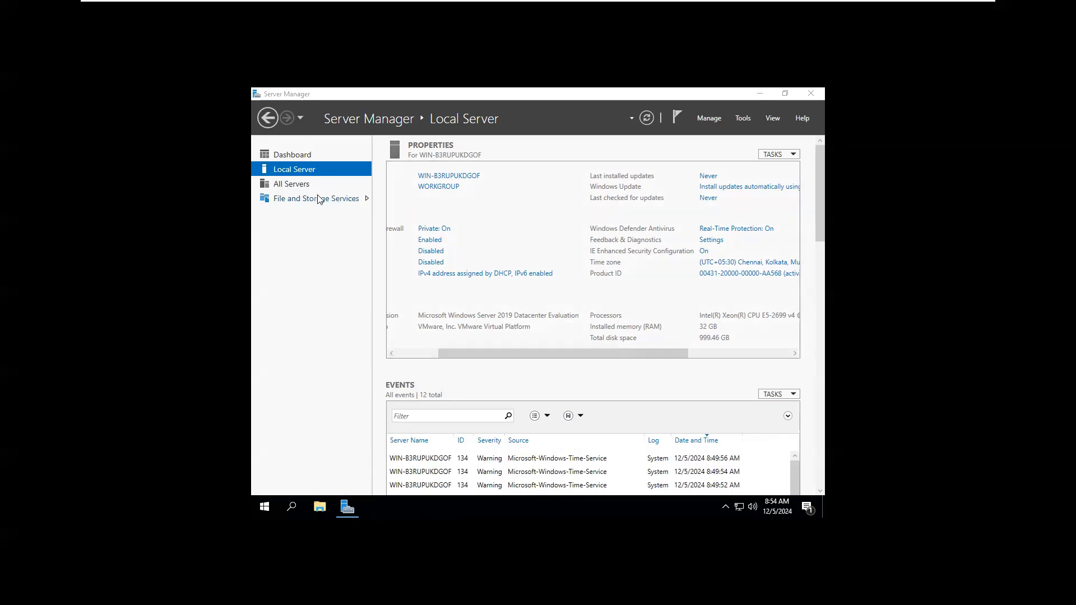
# - Minimize Server Manager and open the desktop icon settings from the Themes personalization page
pyautogui.click(304, 158)
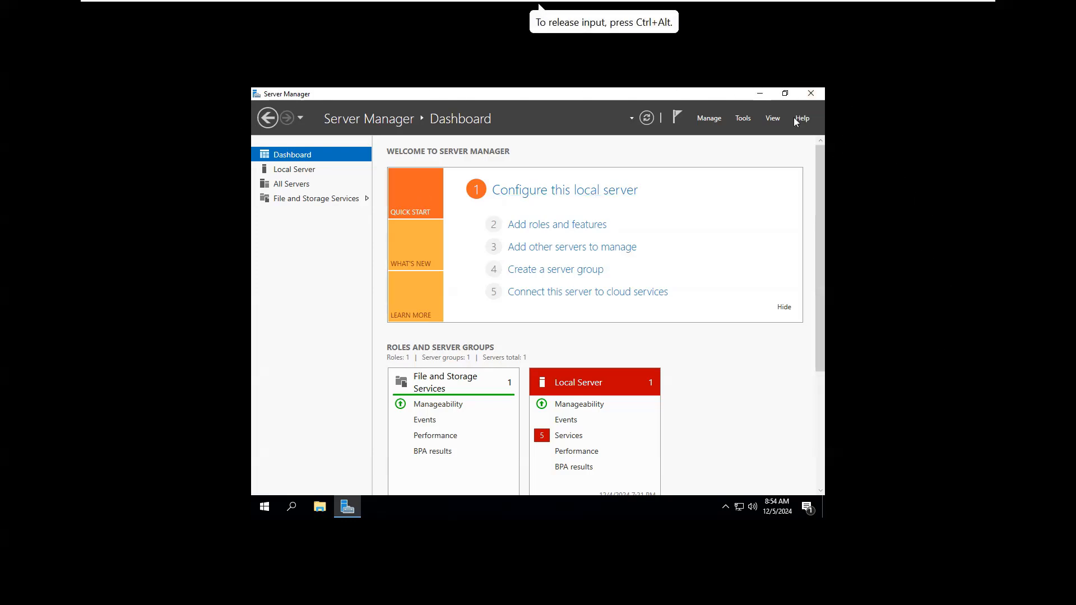
pyautogui.click(760, 97)
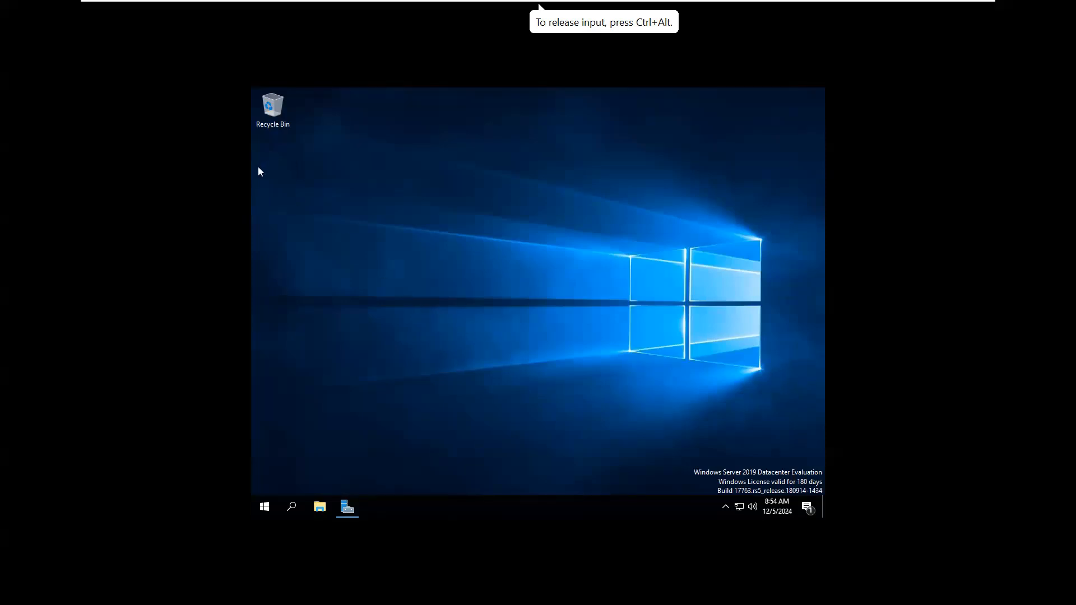
pyautogui.rightClick(473, 230)
pyautogui.click(513, 338)
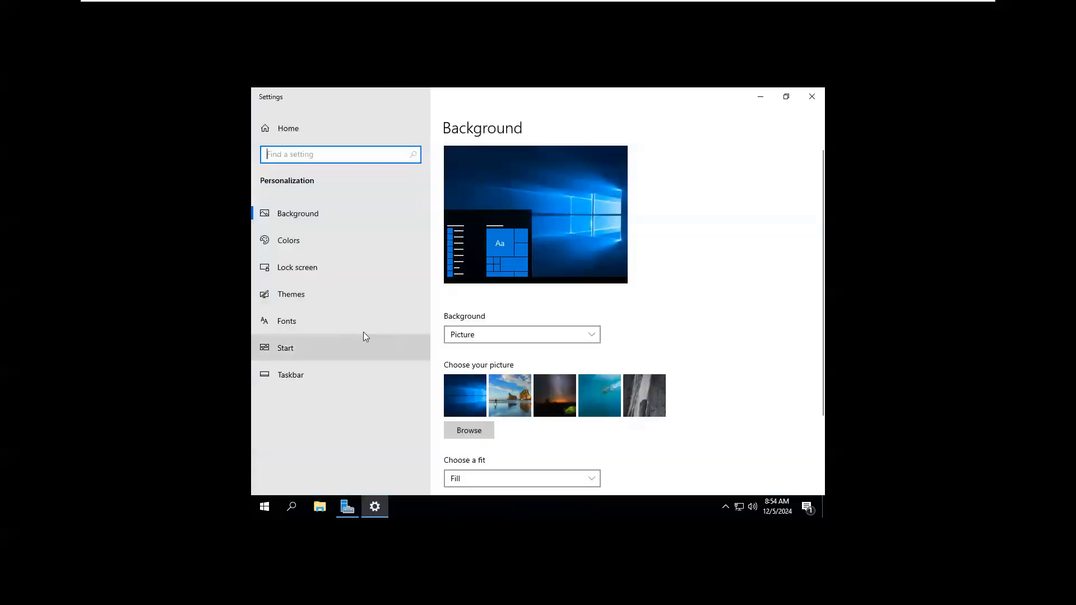
pyautogui.click(315, 303)
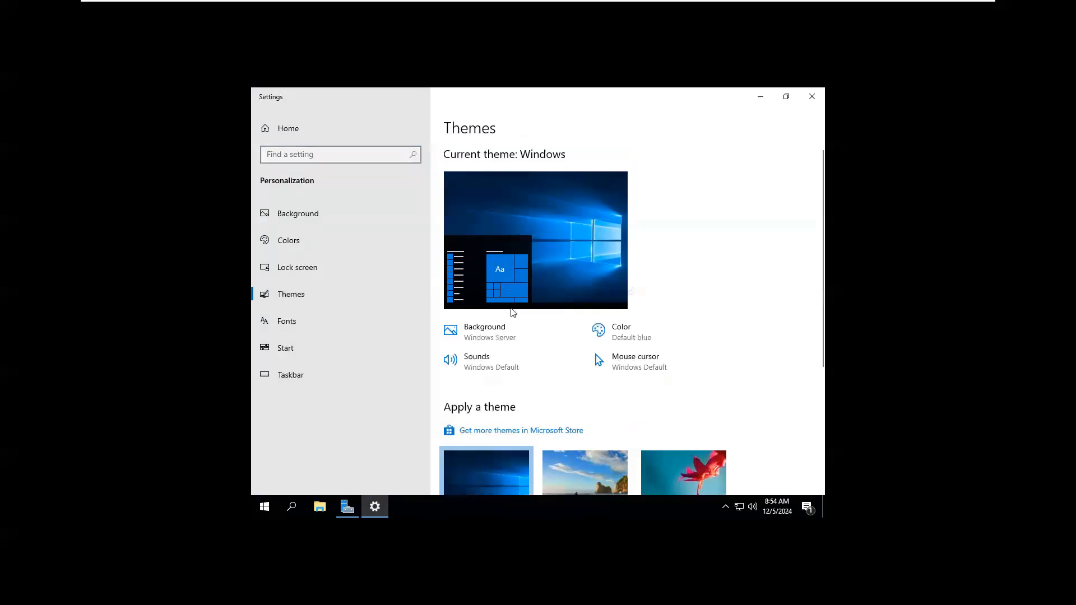
pyautogui.scroll(-4, 600, 362)
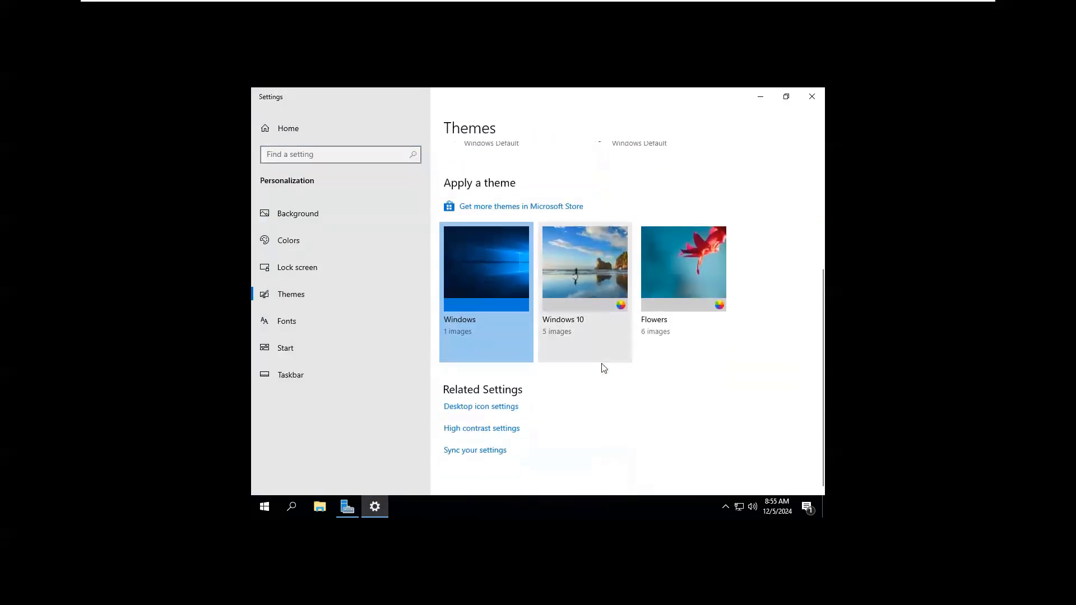
pyautogui.click(514, 412)
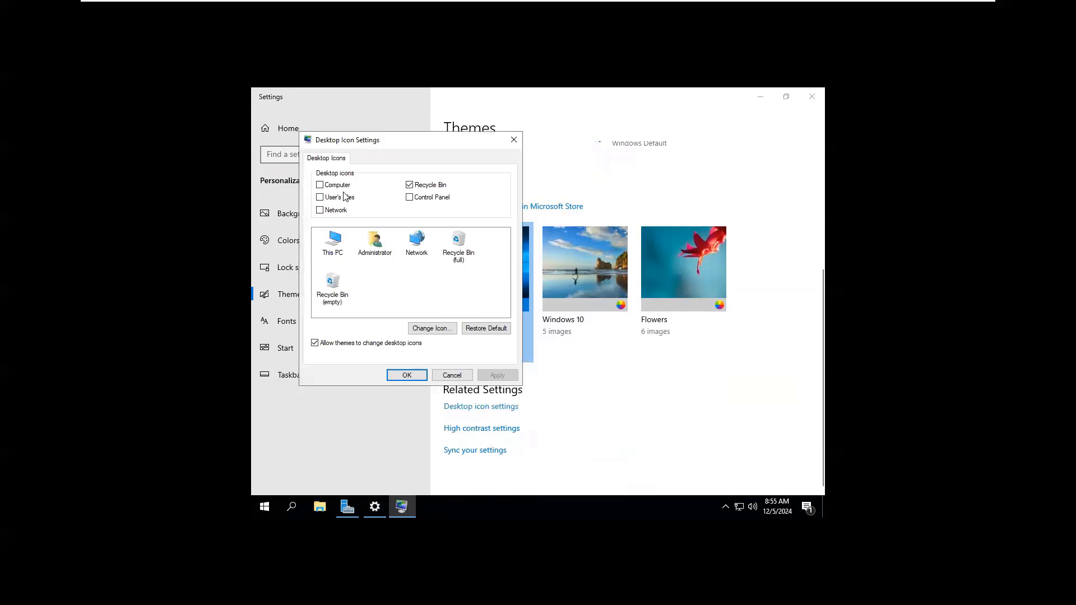
# - Add the Computer icon to the desktop, close the settings, and refresh the desktop
pyautogui.click(339, 186)
pyautogui.click(334, 241)
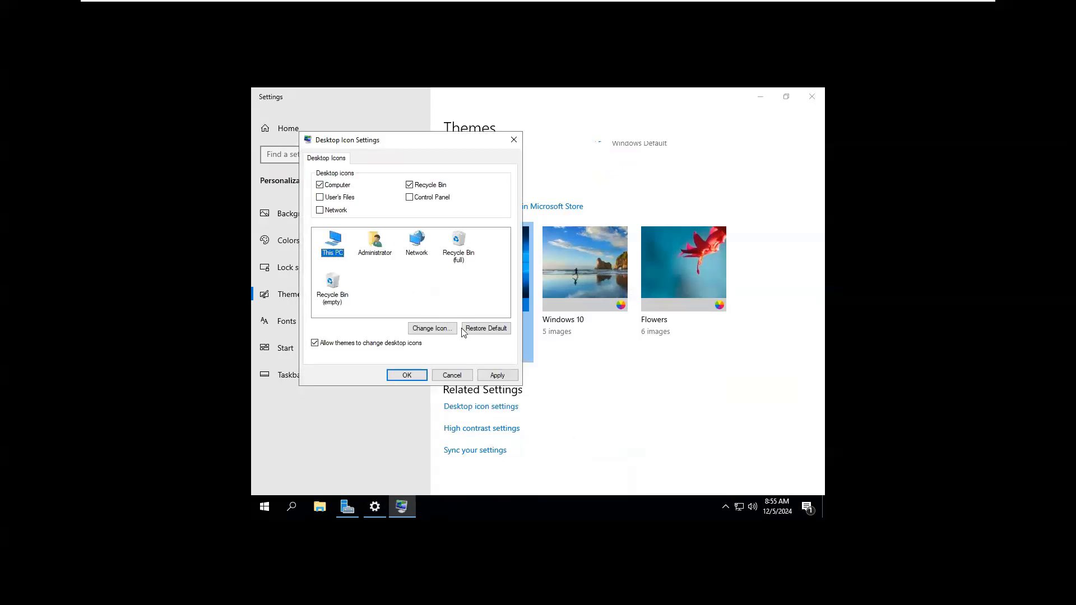
pyautogui.click(497, 376)
pyautogui.click(420, 374)
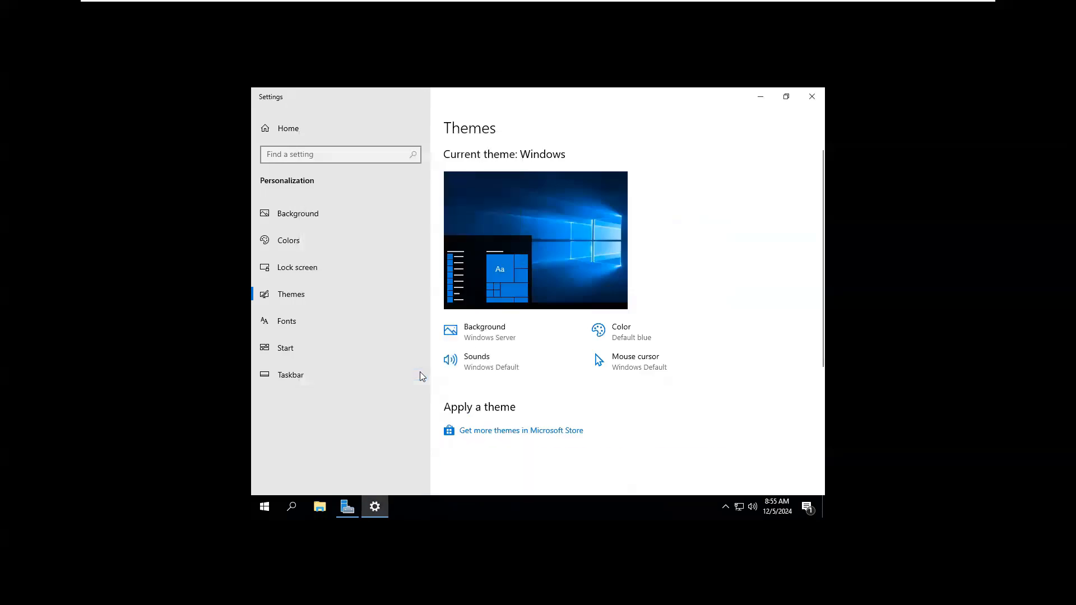
pyautogui.click(812, 96)
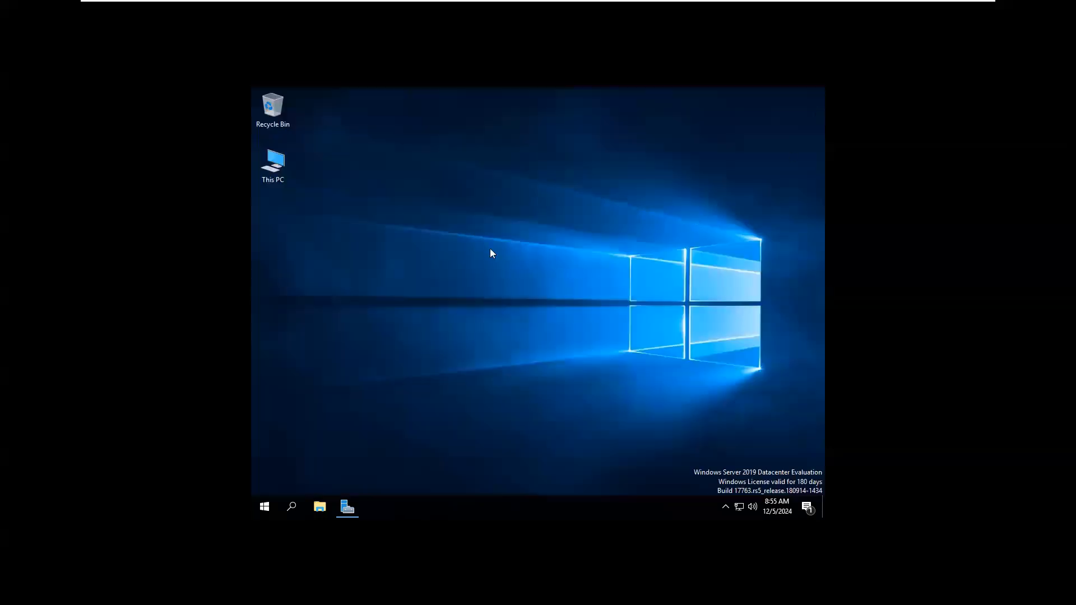
pyautogui.rightClick(430, 209)
pyautogui.click(443, 241)
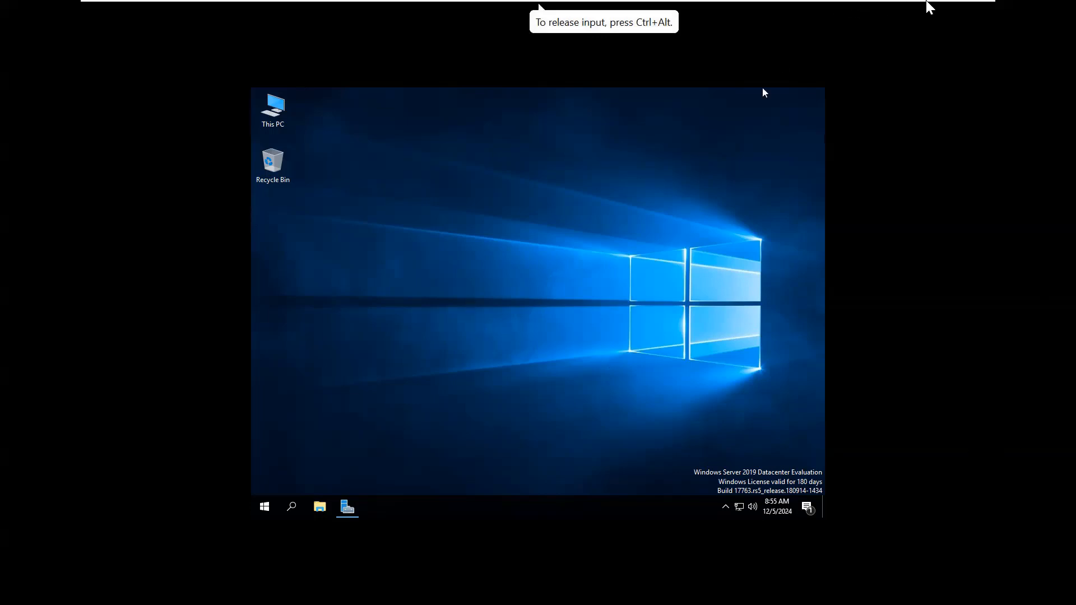
# - Copy the jre-8u431-windows-x64 installer from the host's F: drive and try to paste it onto the virtual machine's desktop
pyautogui.click(936, 16)
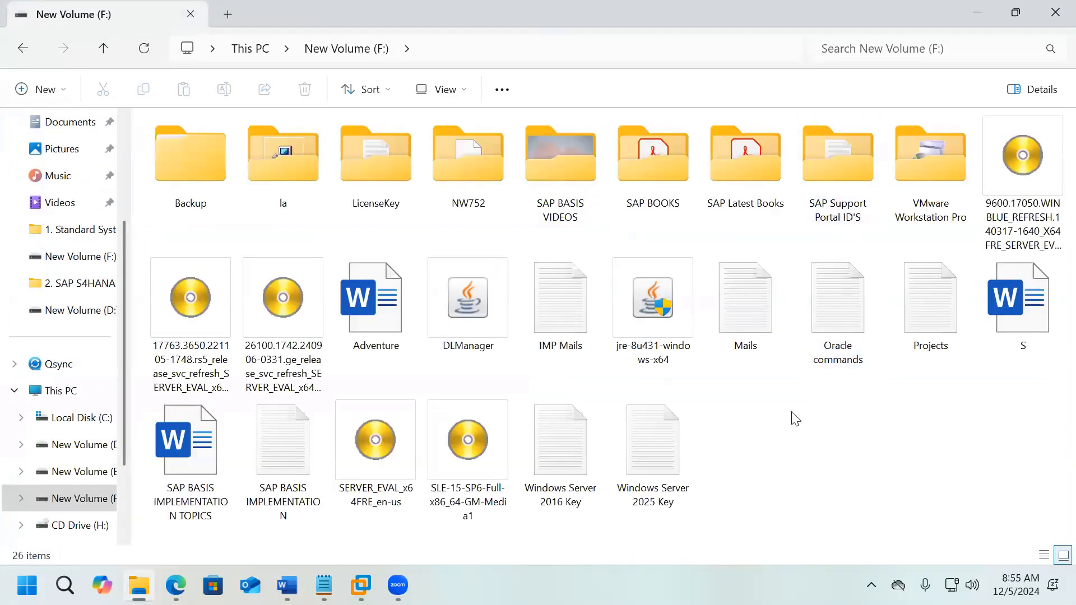
pyautogui.click(647, 359)
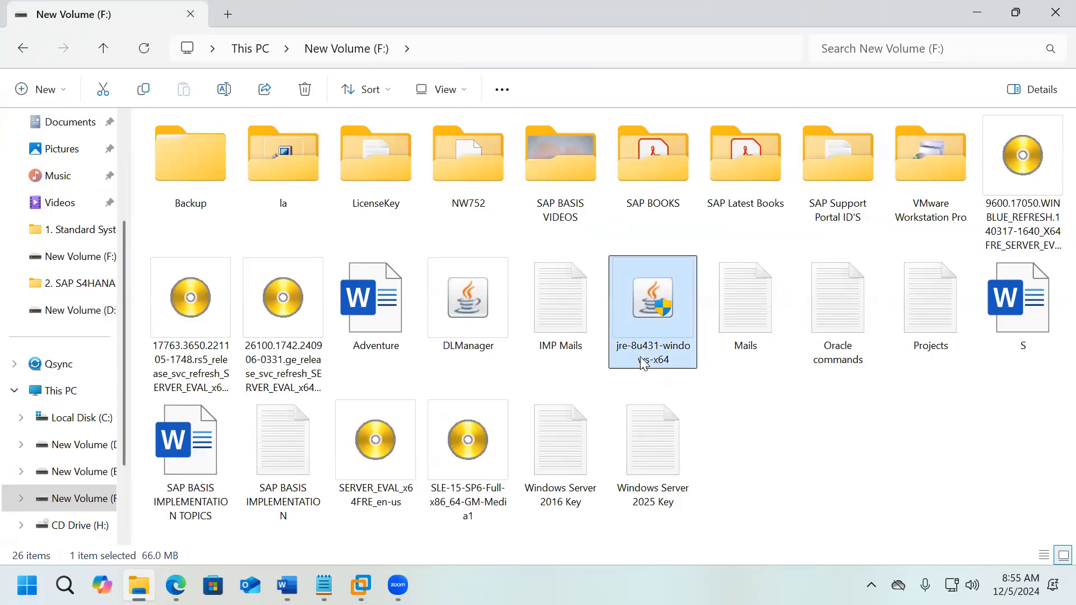
pyautogui.rightClick(645, 364)
pyautogui.click(717, 203)
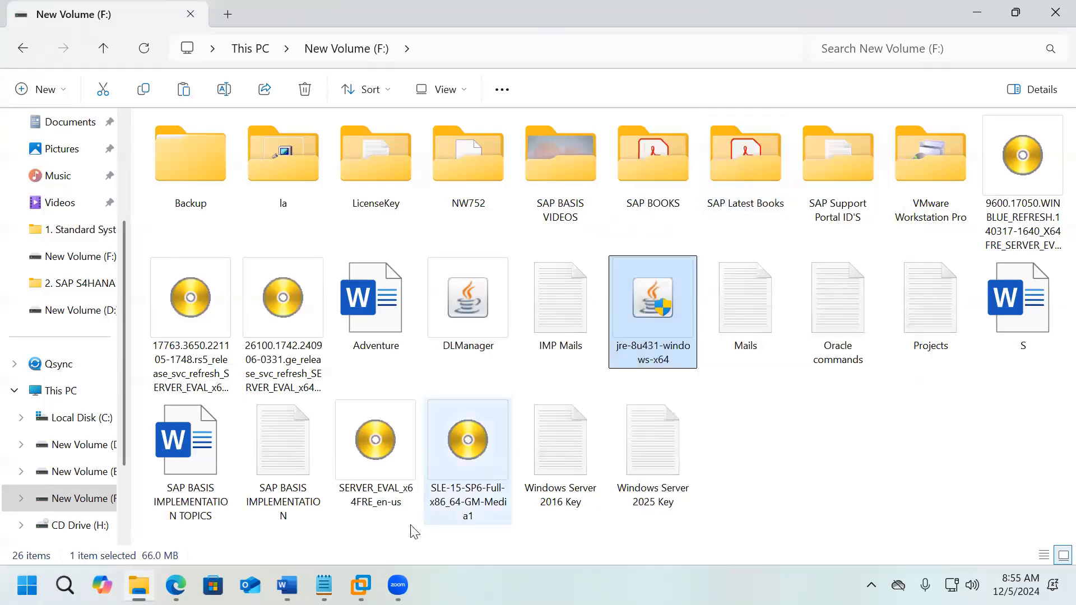
pyautogui.click(361, 585)
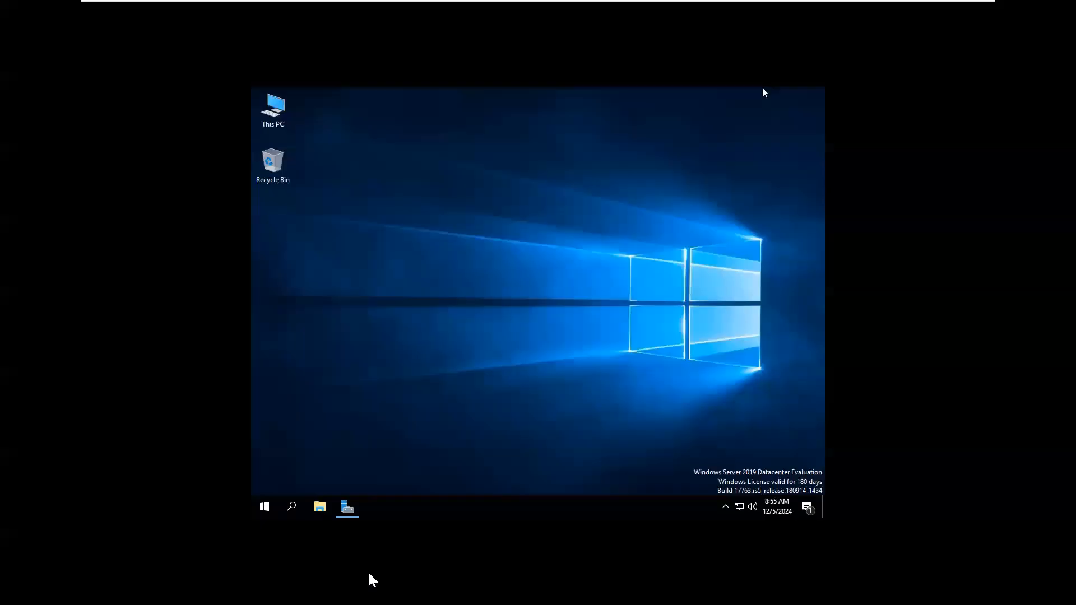
pyautogui.rightClick(450, 286)
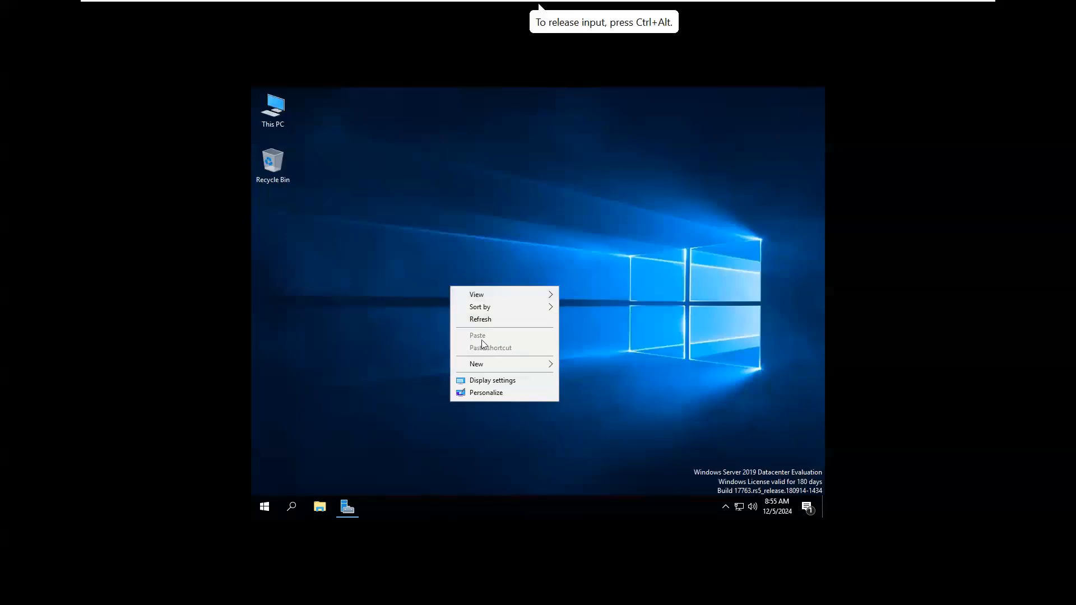
pyautogui.click(628, 343)
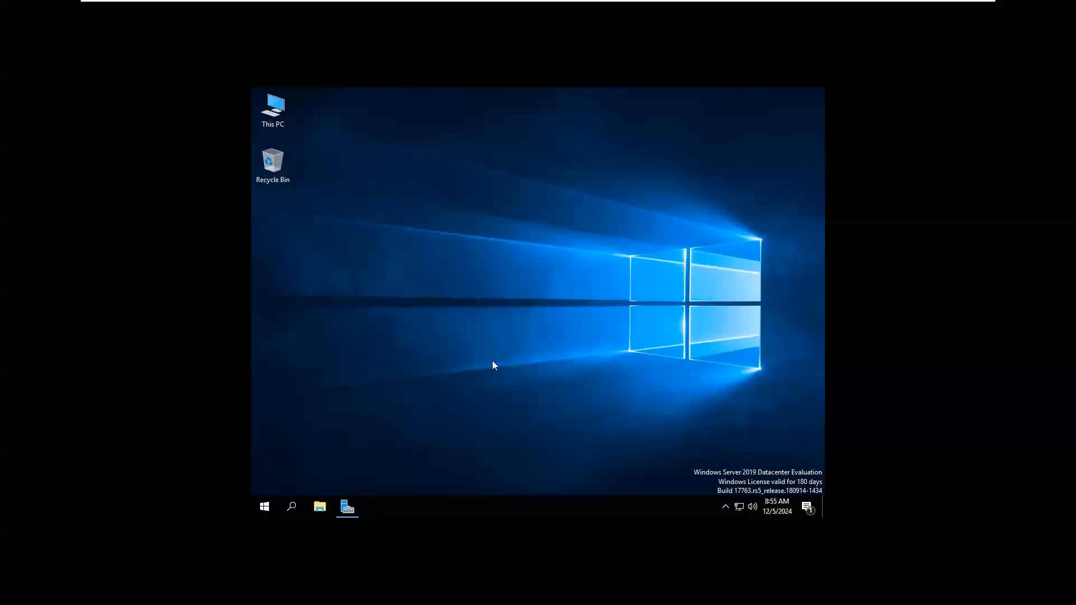
pyautogui.click(236, 253)
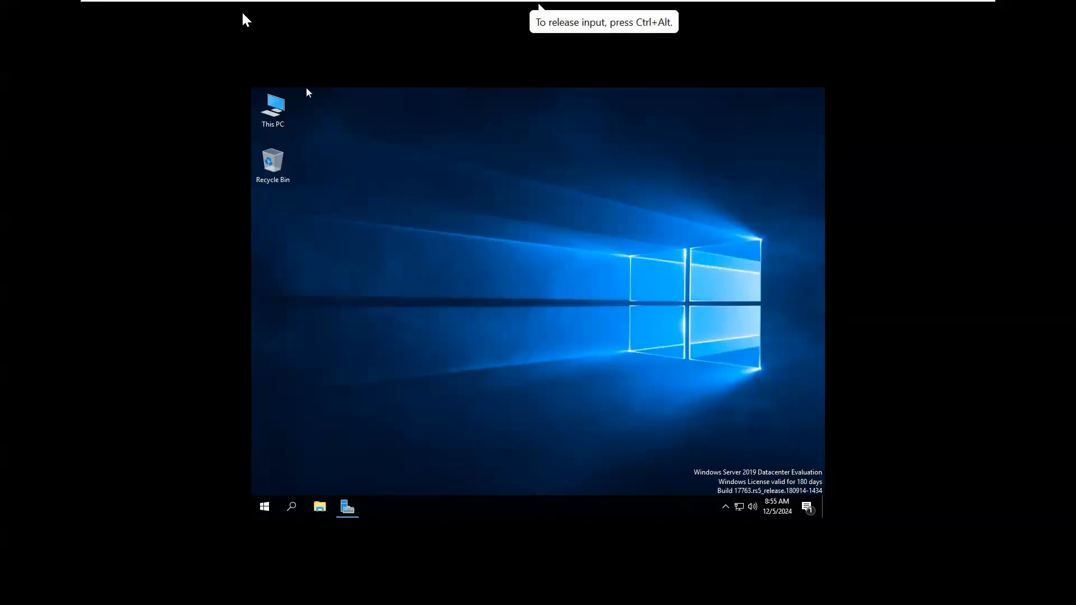
# - Mount the VMware Tools disc in the NWD virtual machine and run setup64.exe from it
pyautogui.moveTo(239, 4)
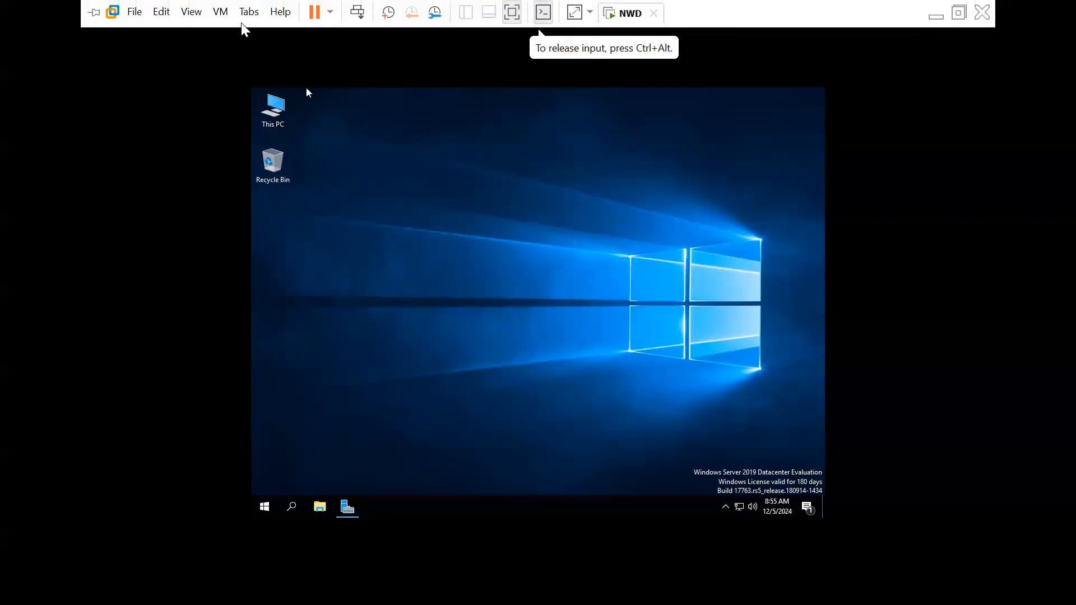
pyautogui.click(213, 19)
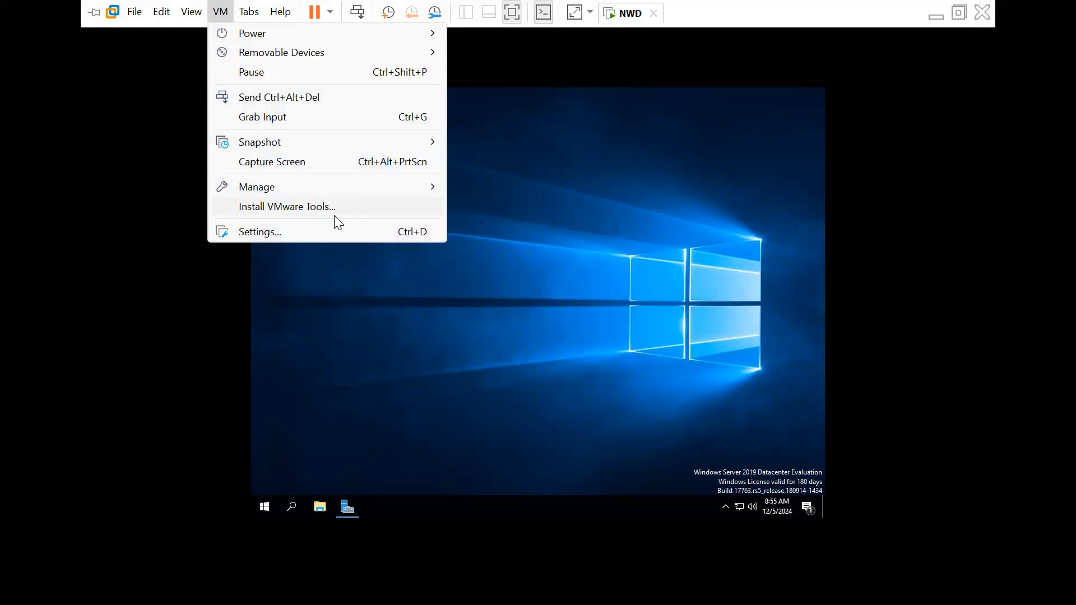
pyautogui.click(314, 206)
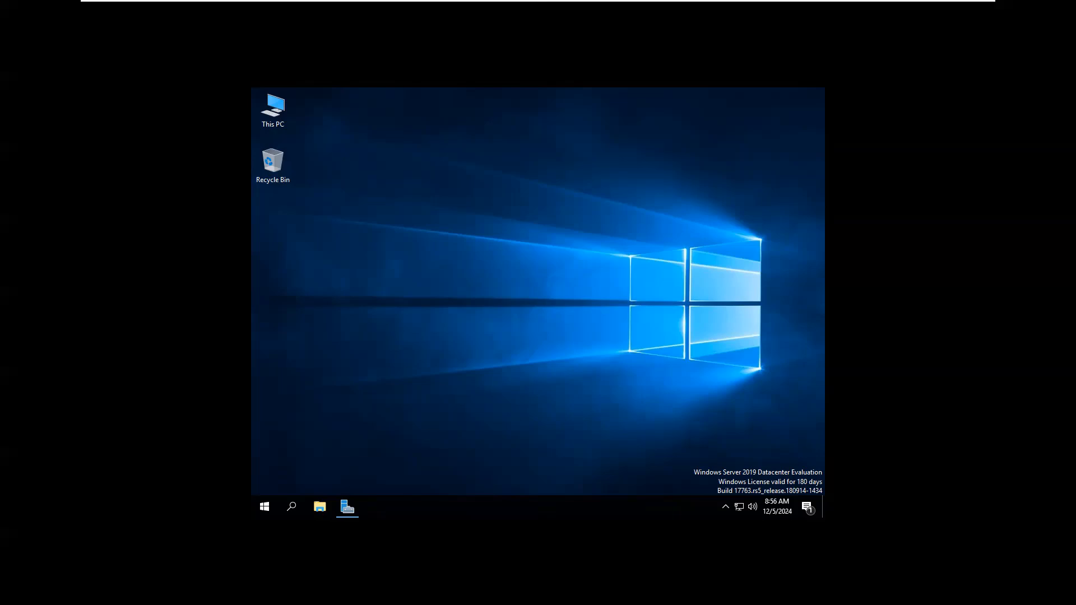
pyautogui.click(653, 461)
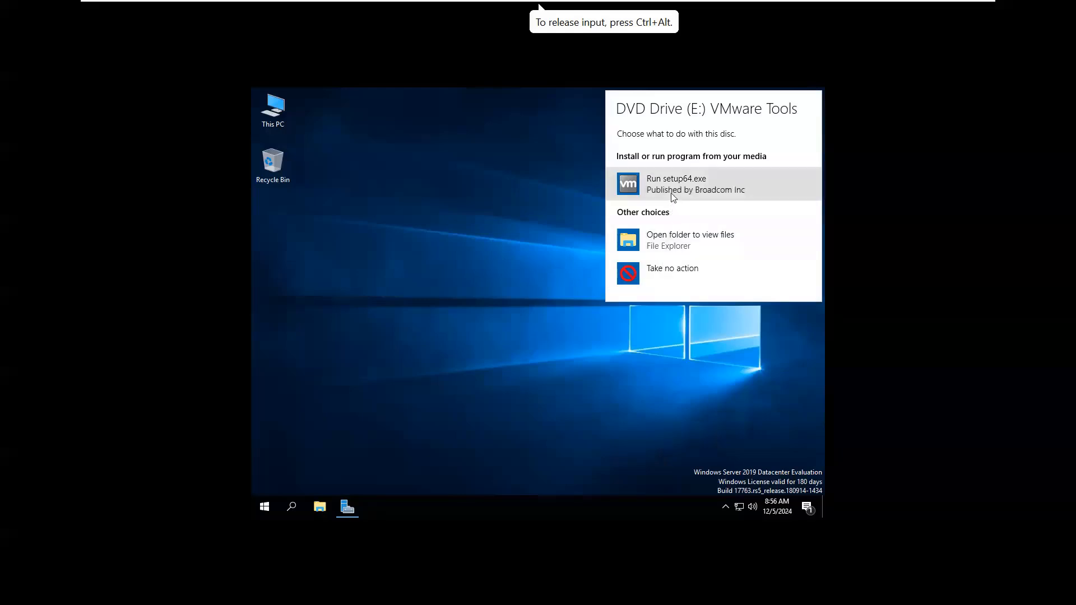
pyautogui.click(673, 197)
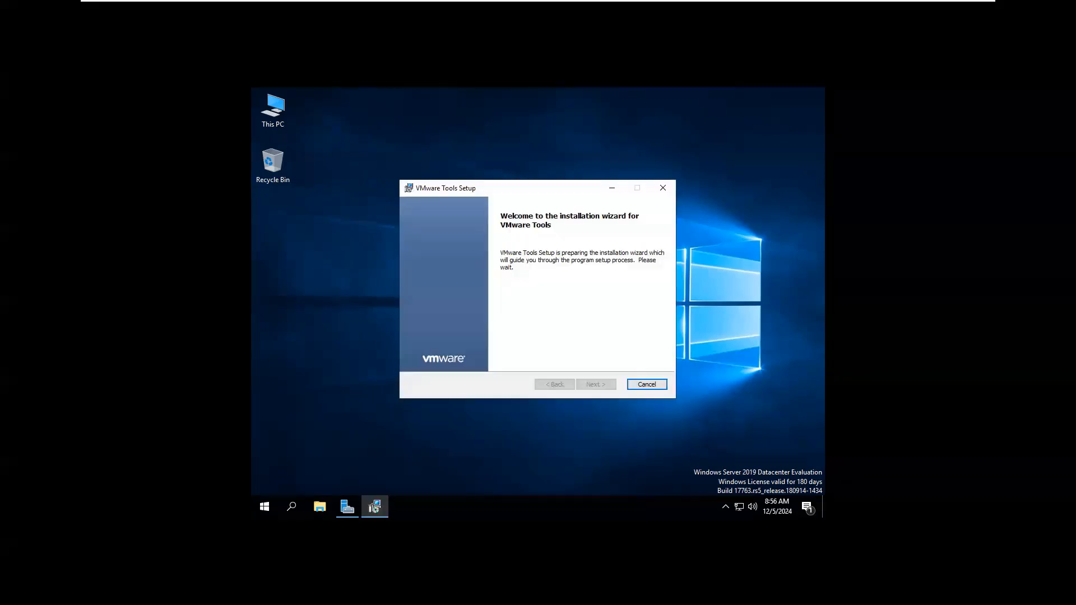
# - Install VMware Tools with the default setup options, finish the wizard, and decline the immediate restart
pyautogui.click(581, 534)
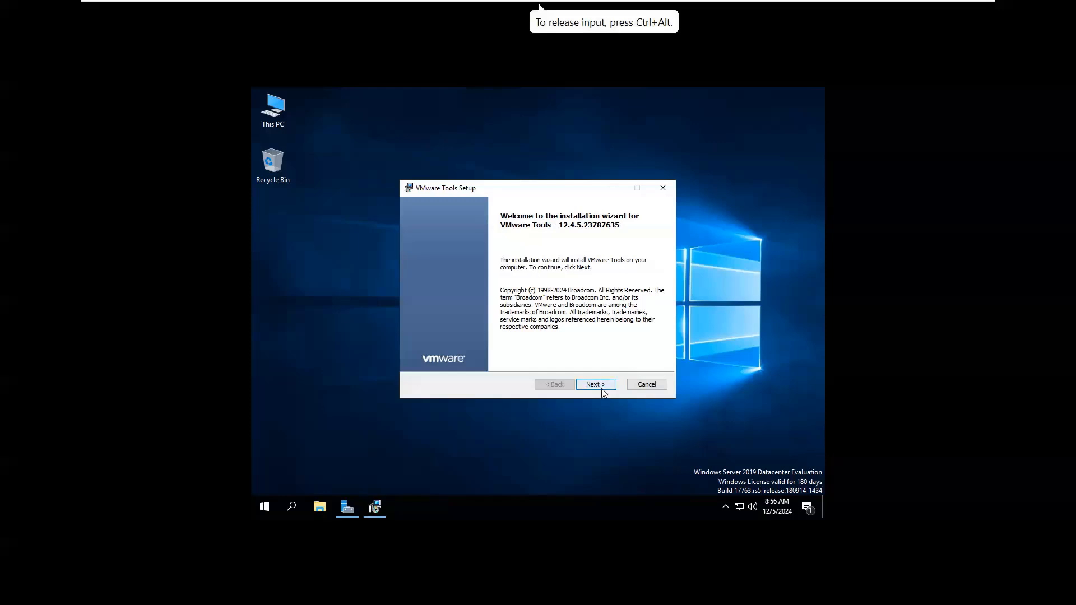
pyautogui.click(602, 390)
pyautogui.click(601, 387)
pyautogui.click(601, 387)
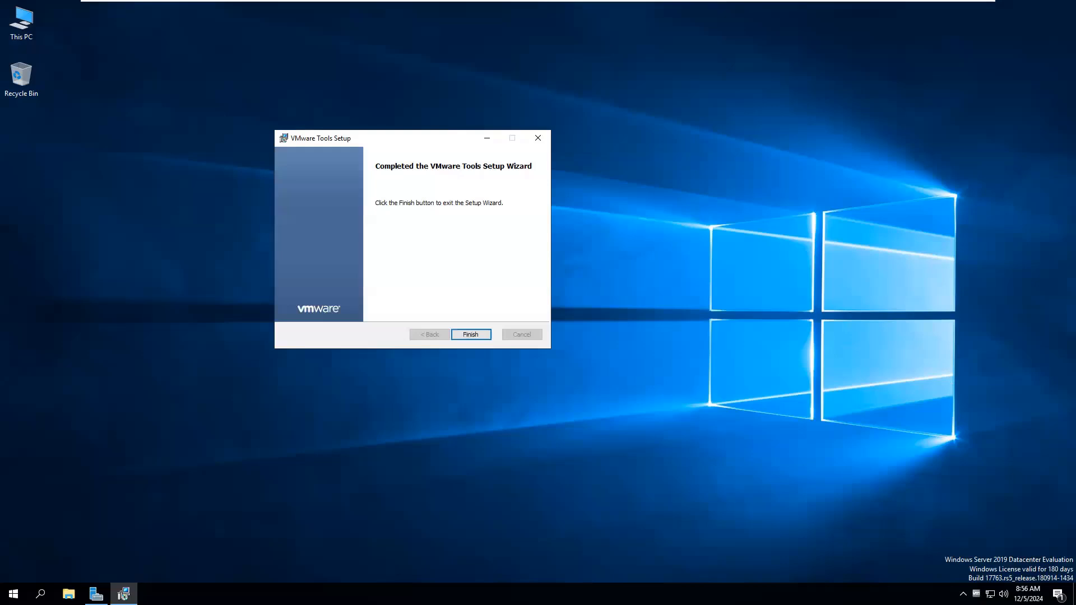
pyautogui.click(489, 336)
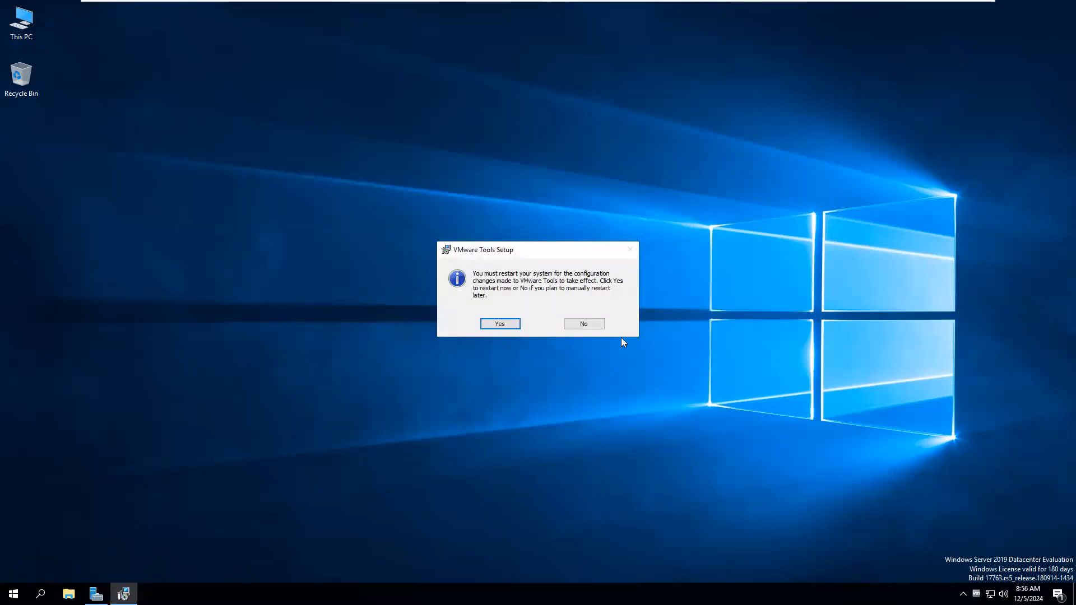
pyautogui.click(596, 324)
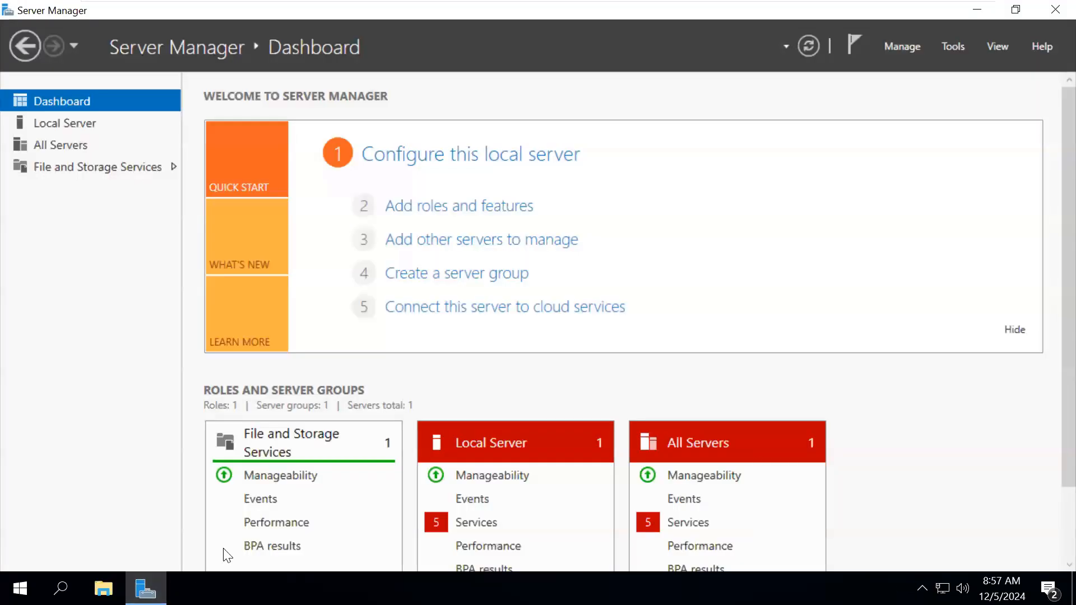
# - Add .NET Framework 3.5 Features to the local server's role and feature selection and proceed to the installation confirmation
pyautogui.click(448, 210)
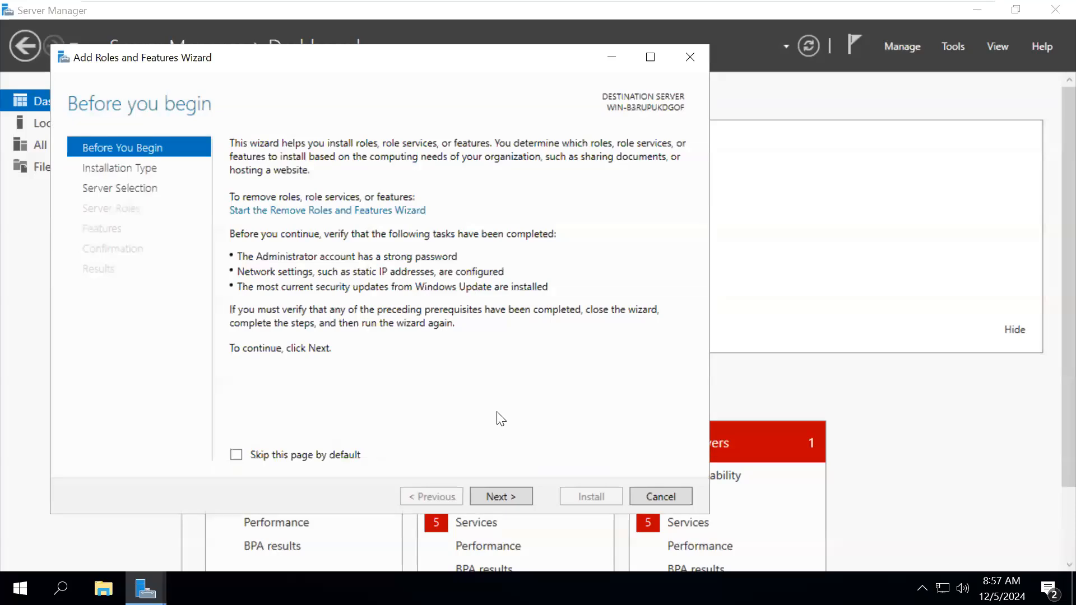
pyautogui.click(507, 495)
pyautogui.click(507, 495)
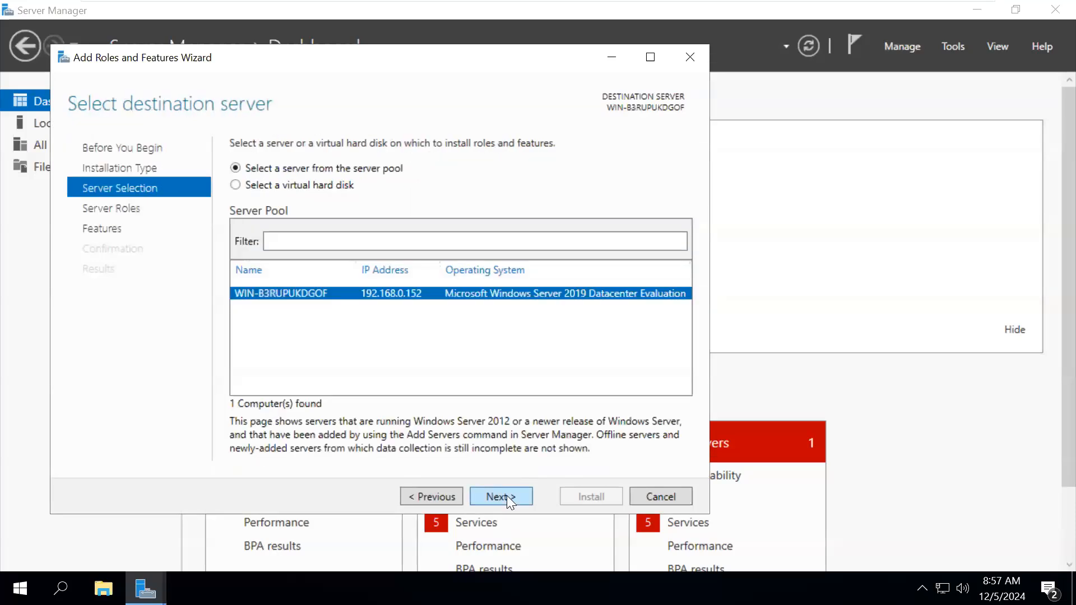
pyautogui.click(506, 496)
pyautogui.click(506, 495)
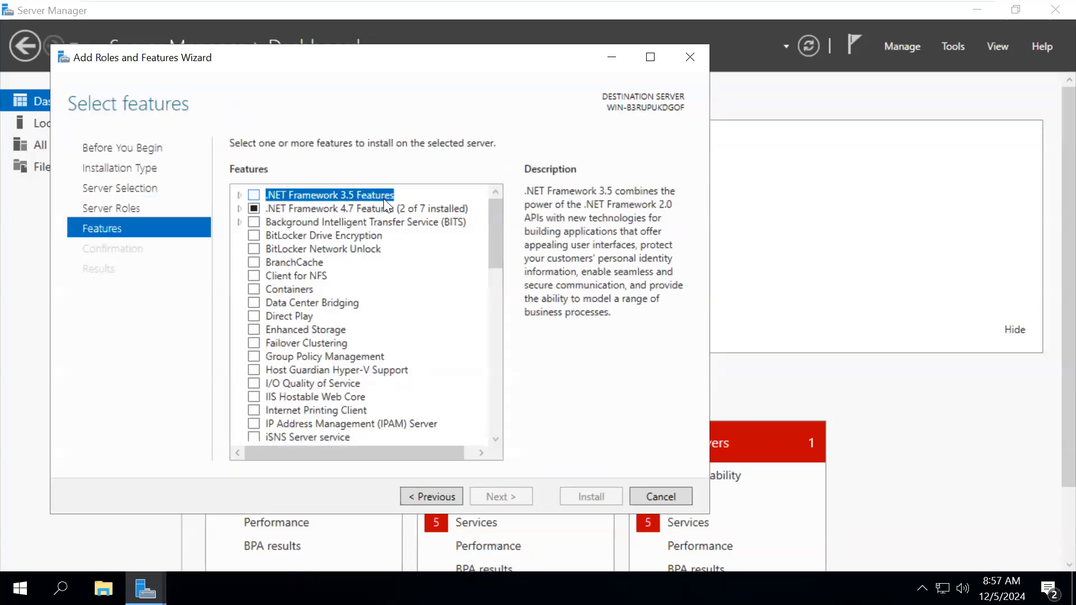
pyautogui.click(255, 195)
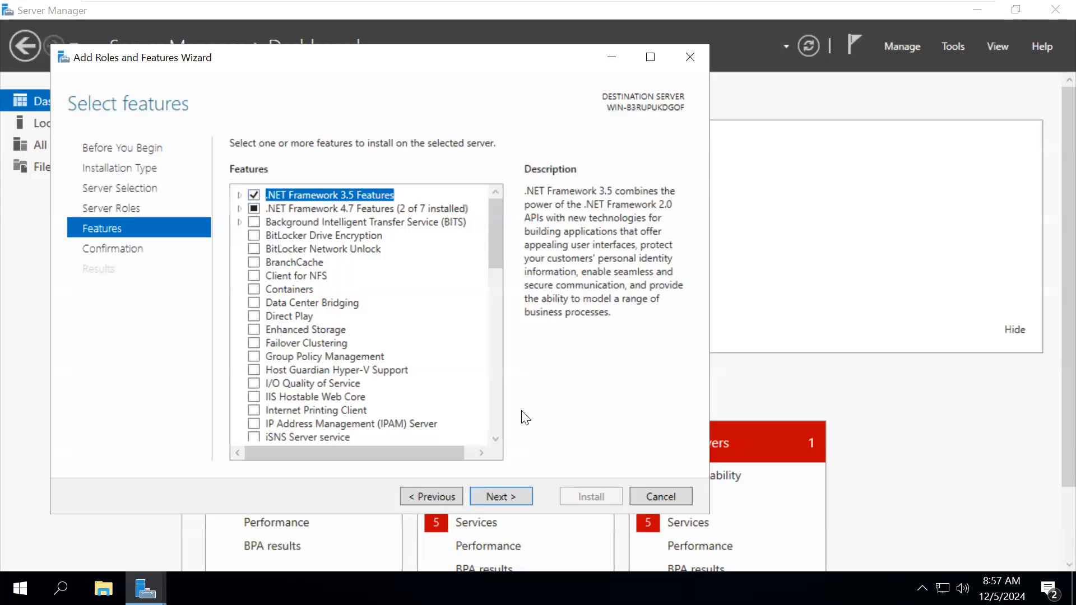
pyautogui.click(507, 497)
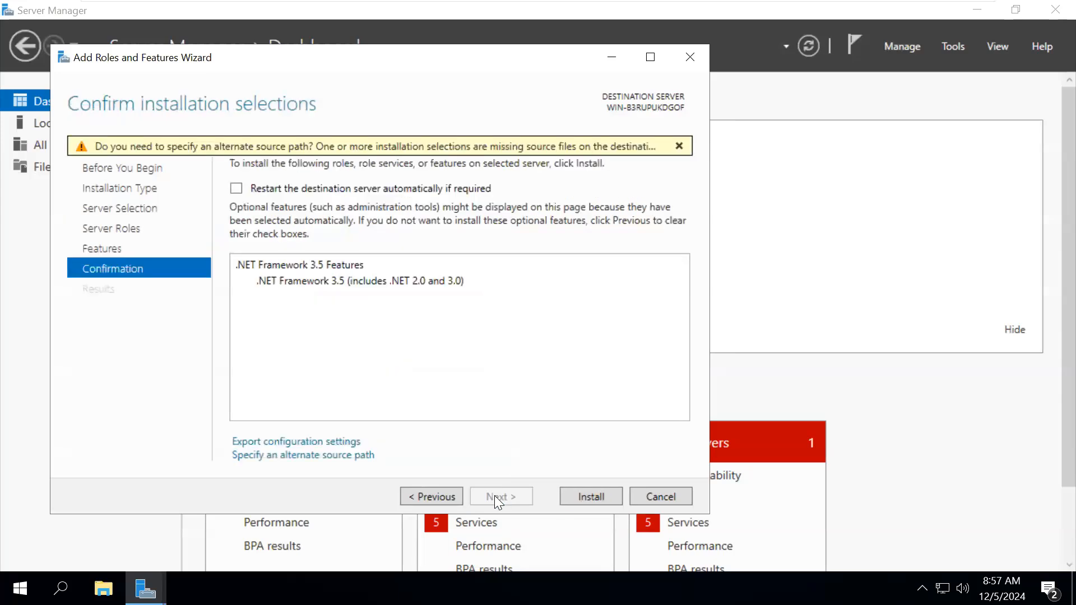
# - Open the alternate source path settings, then browse DVD drive E: to the sources\sxs folder and copy its path
pyautogui.click(362, 455)
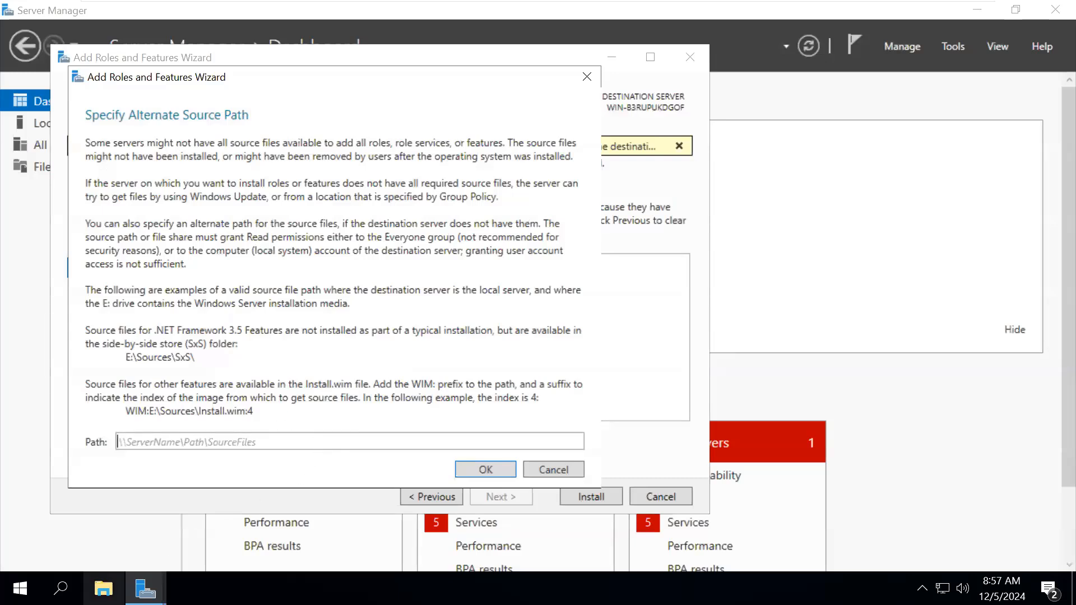
pyautogui.click(103, 589)
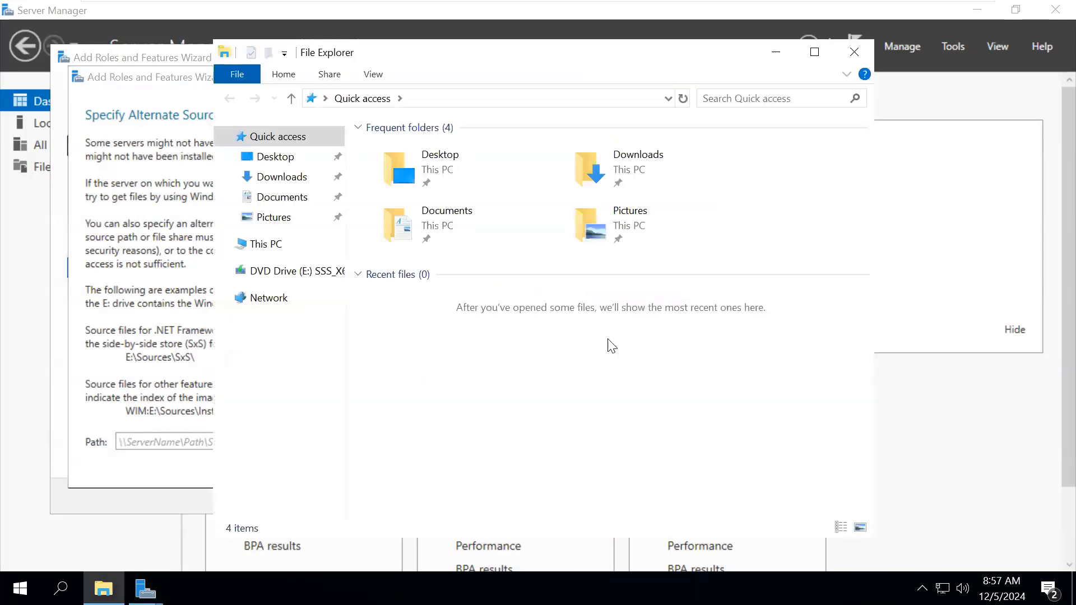
pyautogui.click(815, 51)
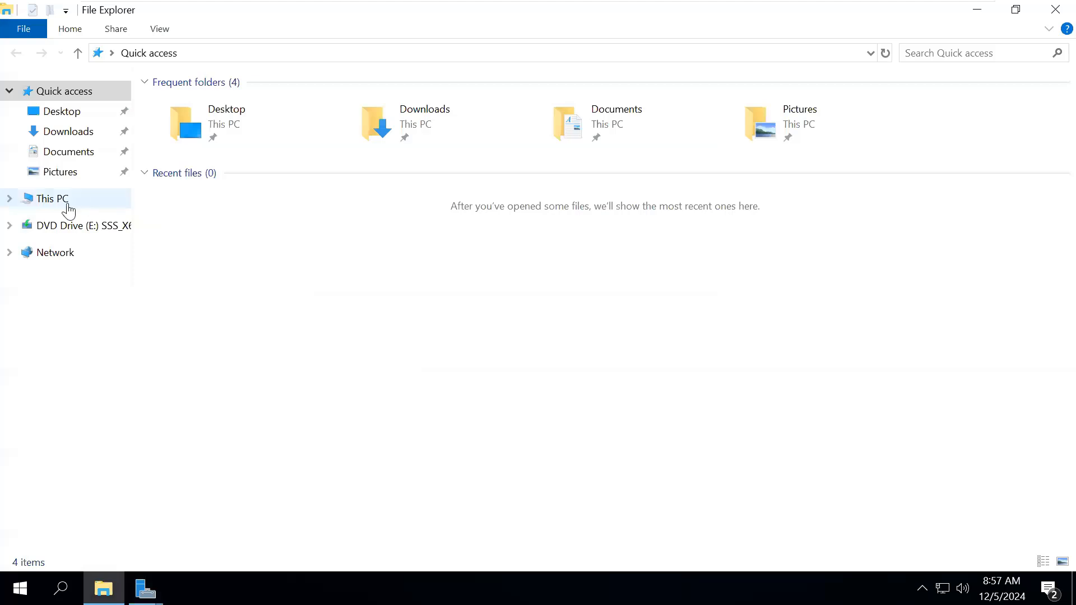
pyautogui.click(66, 203)
pyautogui.rightClick(693, 248)
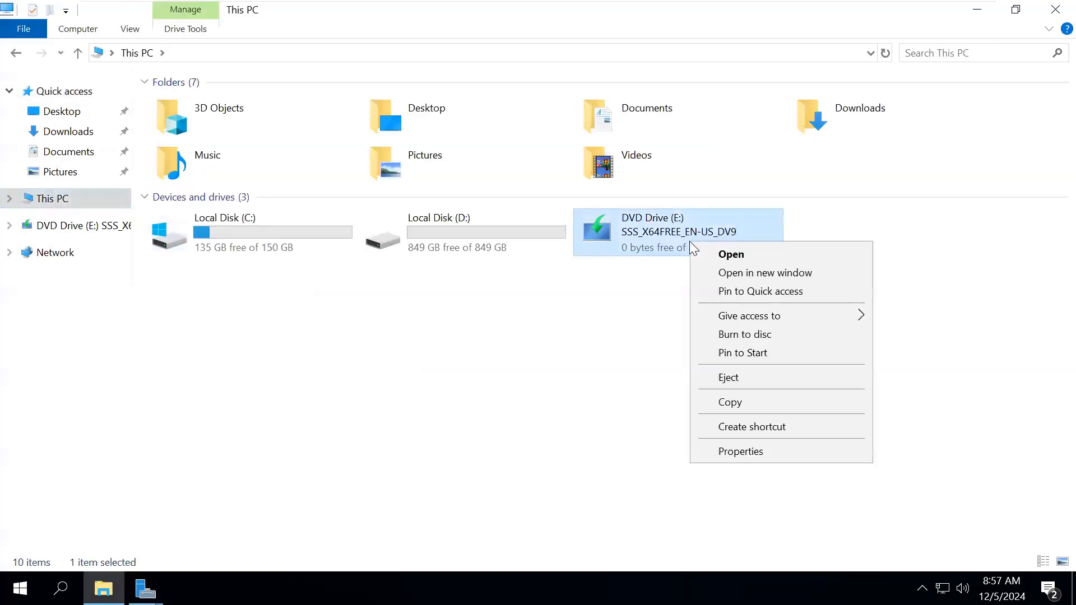
pyautogui.click(726, 254)
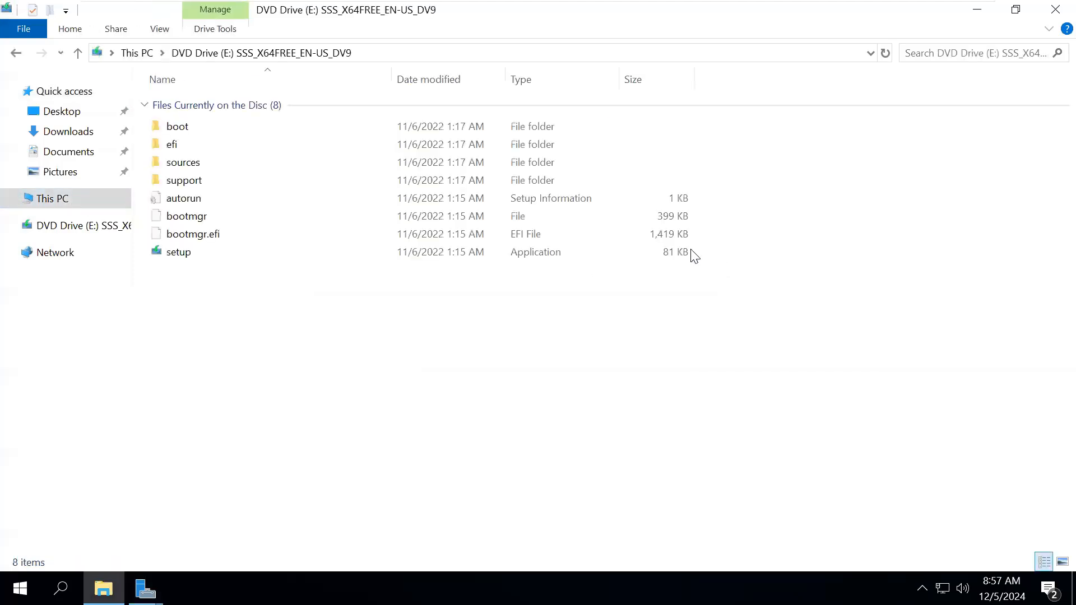
pyautogui.doubleClick(217, 167)
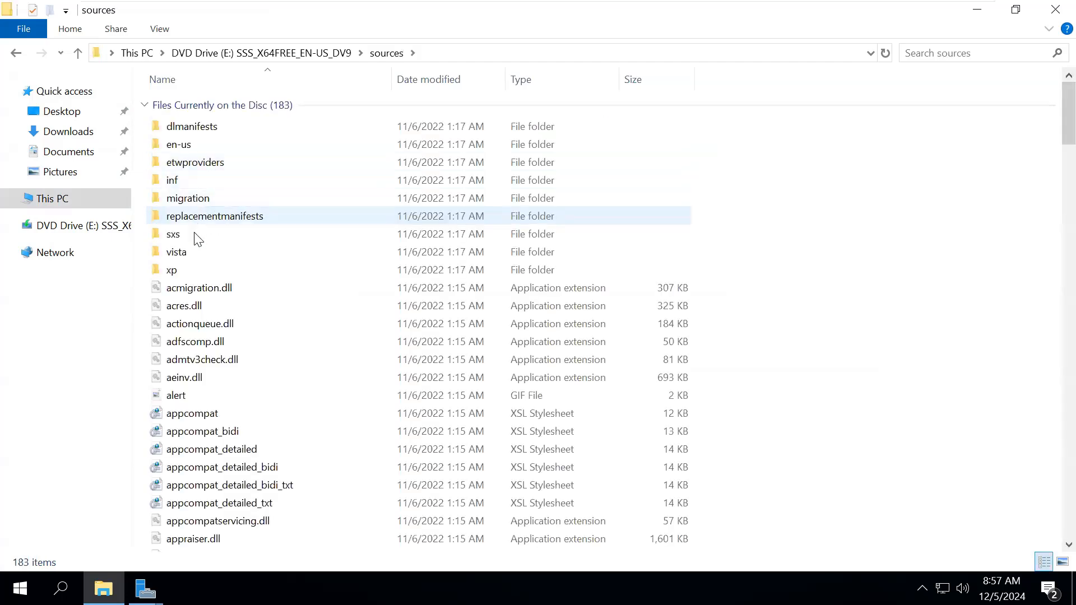
pyautogui.doubleClick(197, 234)
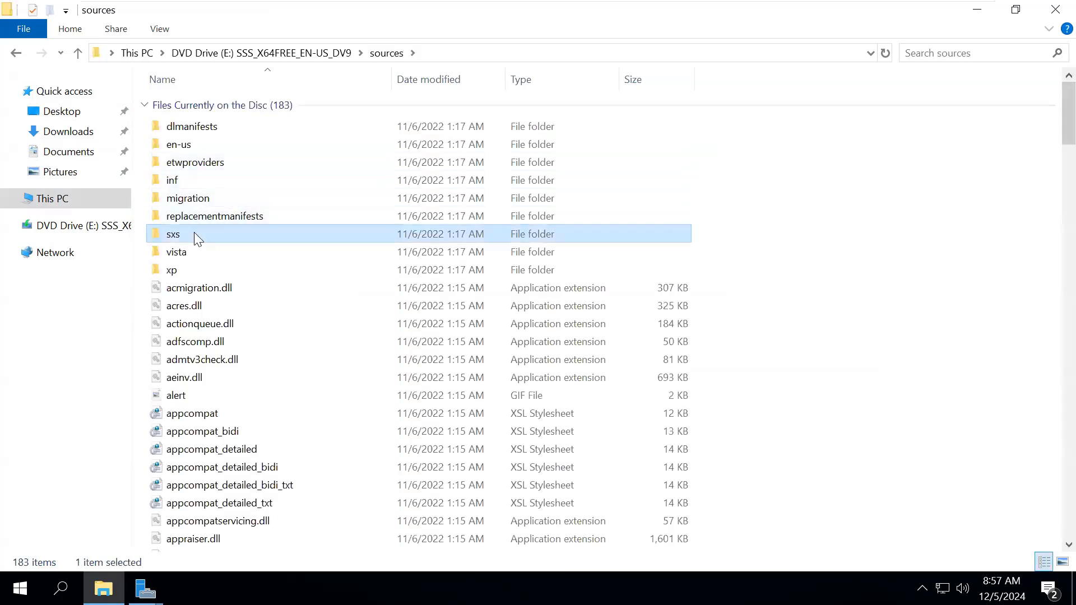
pyautogui.click(538, 56)
pyautogui.rightClick(538, 57)
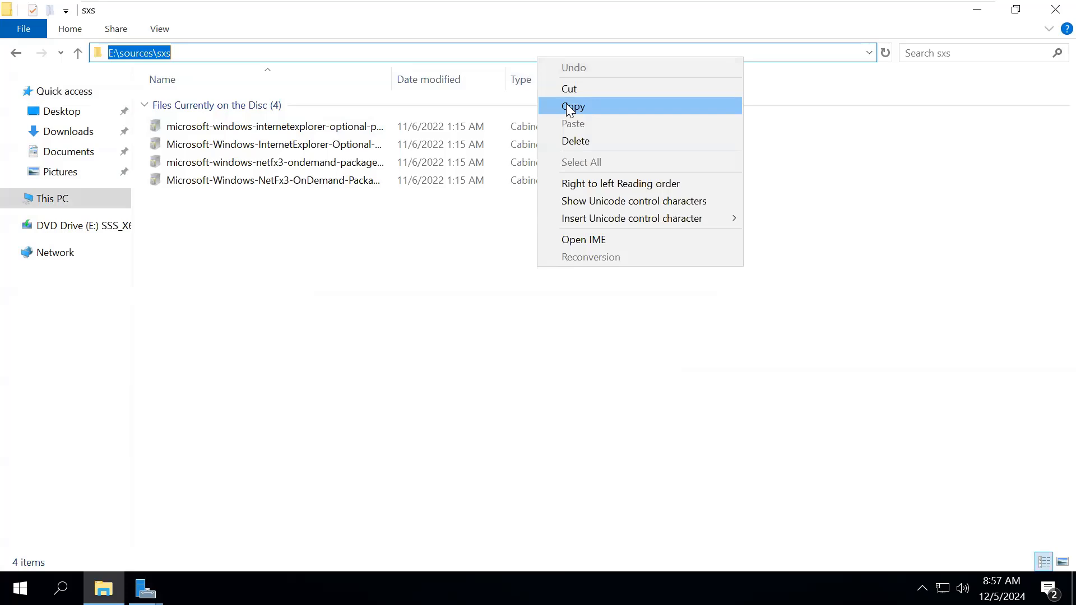
pyautogui.click(571, 107)
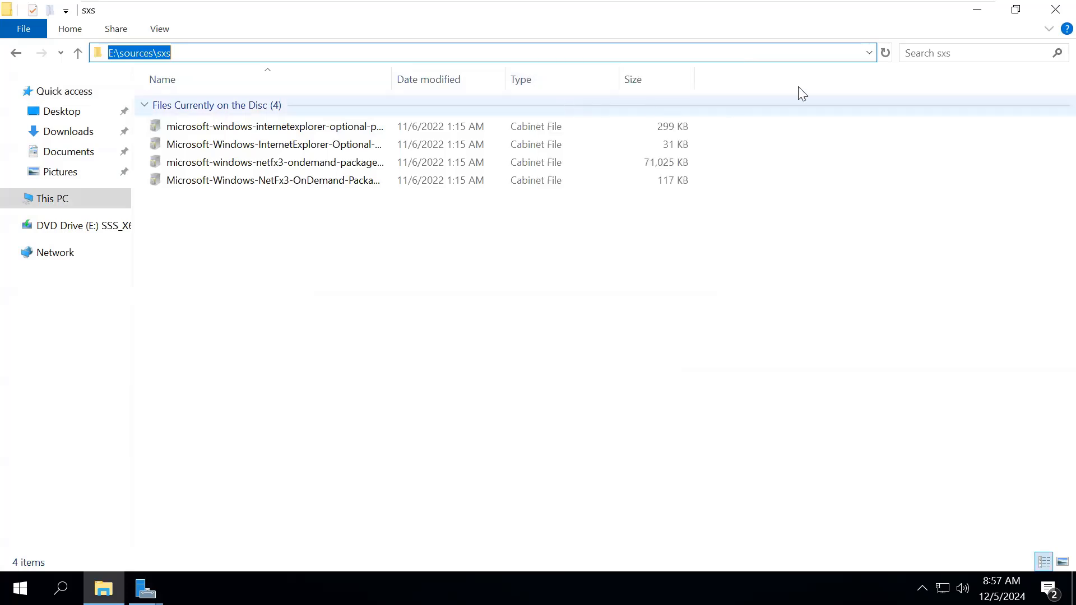
# - Close the folder window and set the alternate source path to E:\sources\sxs
pyautogui.click(1056, 10)
pyautogui.rightClick(285, 440)
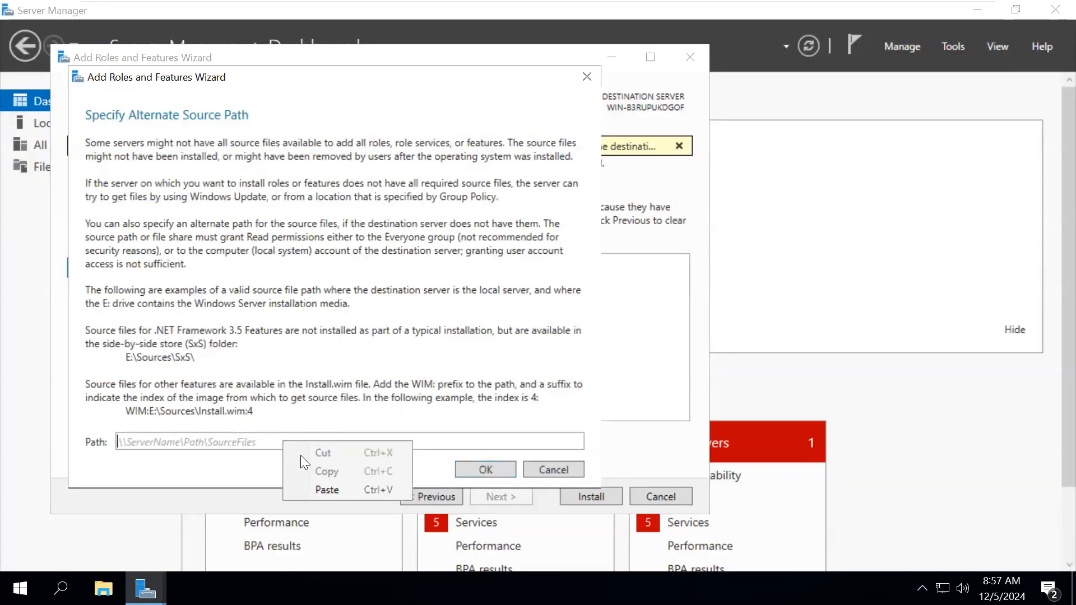
pyautogui.click(317, 489)
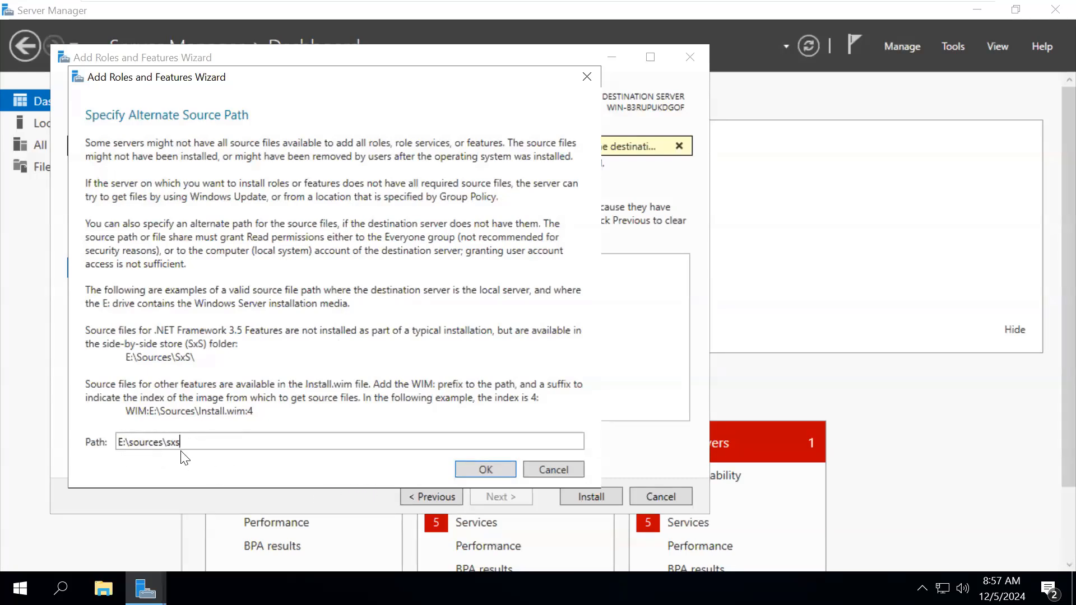
pyautogui.click(103, 589)
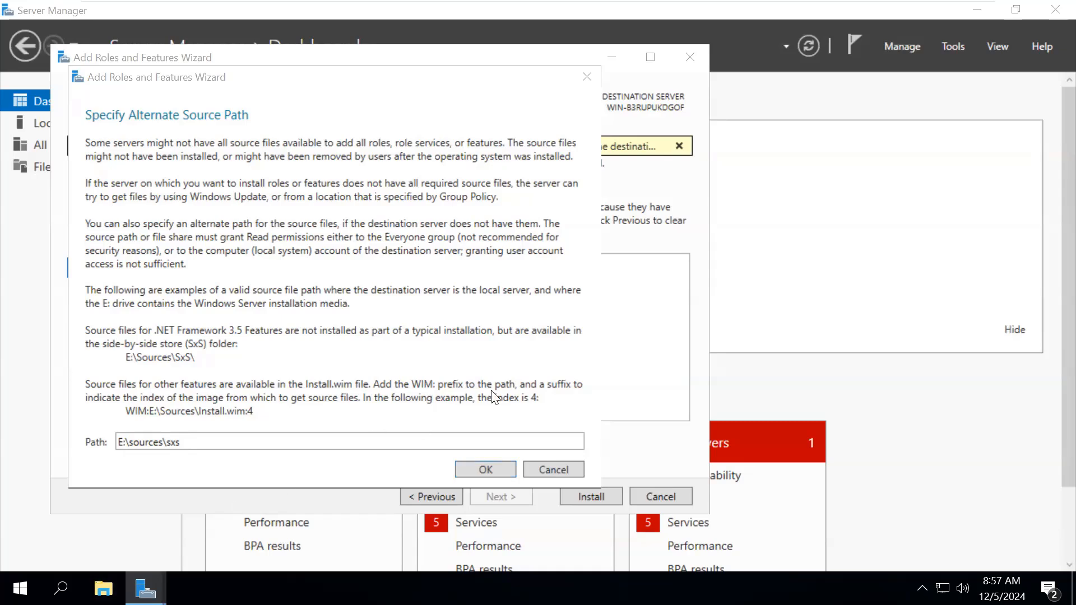
# - Check the drives under This PC, confirm E:\sources\sxs as the alternate source path, and start the .NET Framework 3.5 installation
pyautogui.click(84, 203)
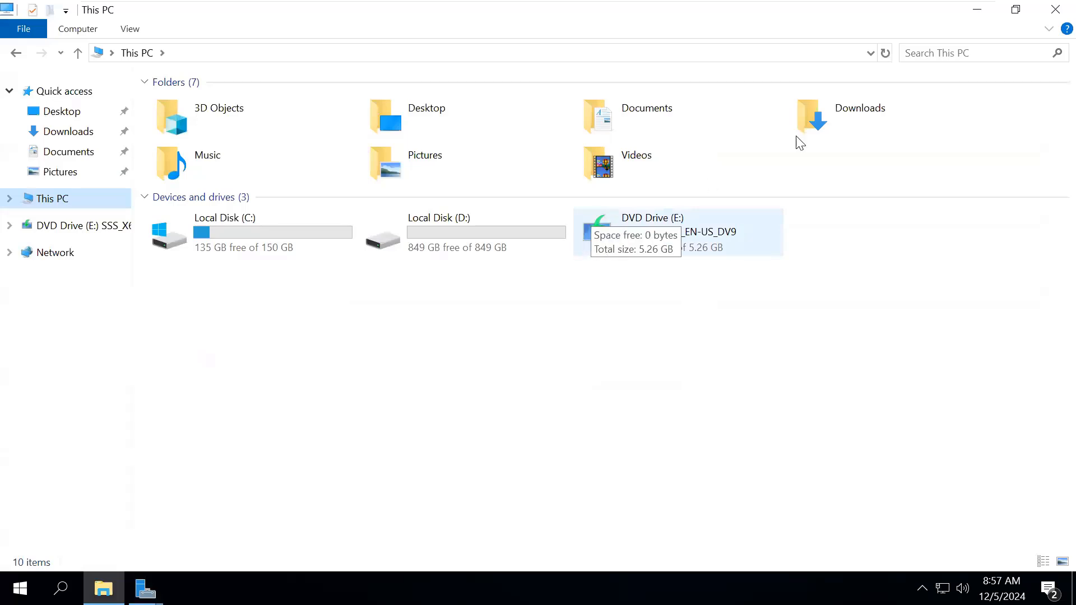
pyautogui.click(1055, 10)
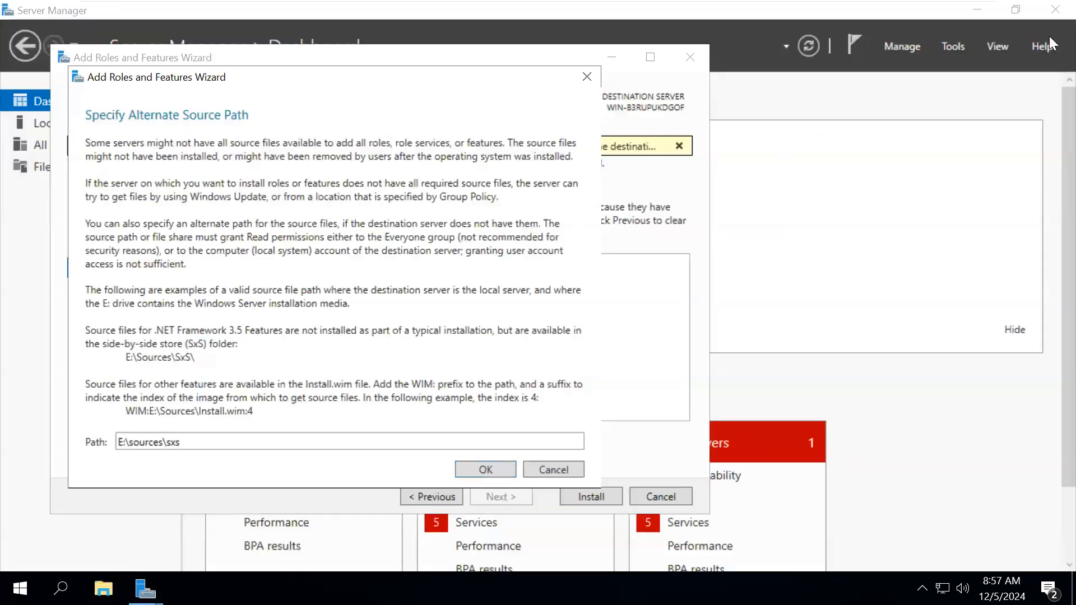
pyautogui.click(486, 470)
pyautogui.click(592, 496)
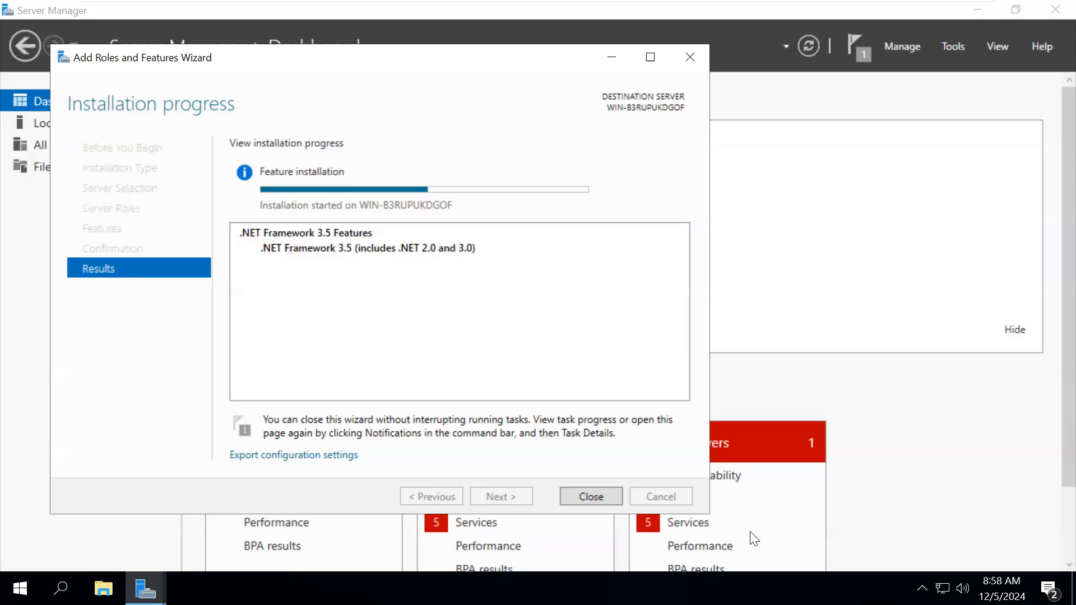
# - Examine the drives under This PC in File Explorer, including the available actions for DVD Drive (E:)
pyautogui.click(103, 589)
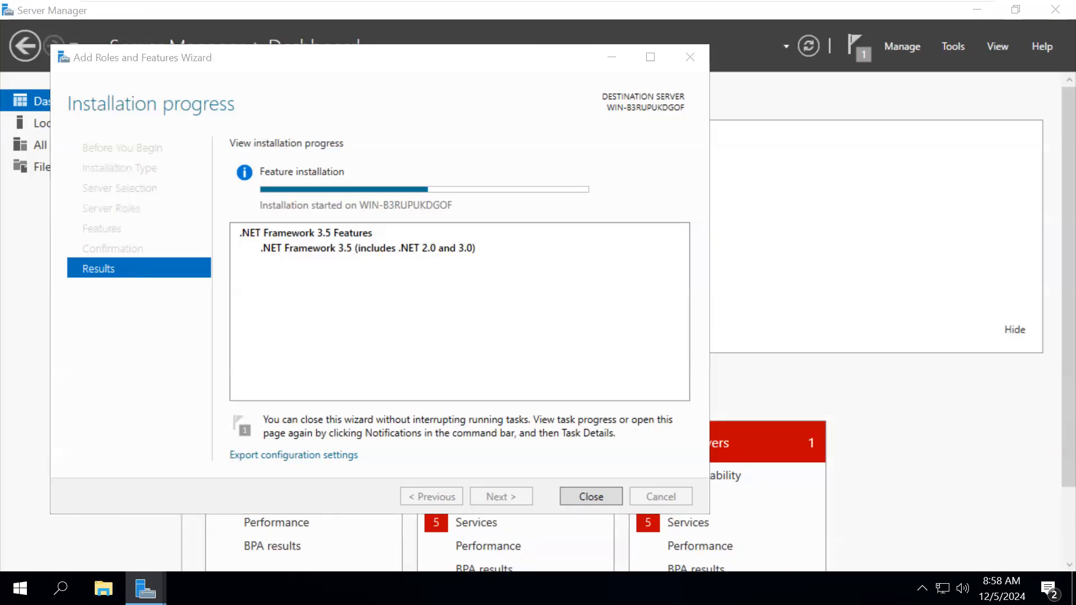
pyautogui.click(102, 206)
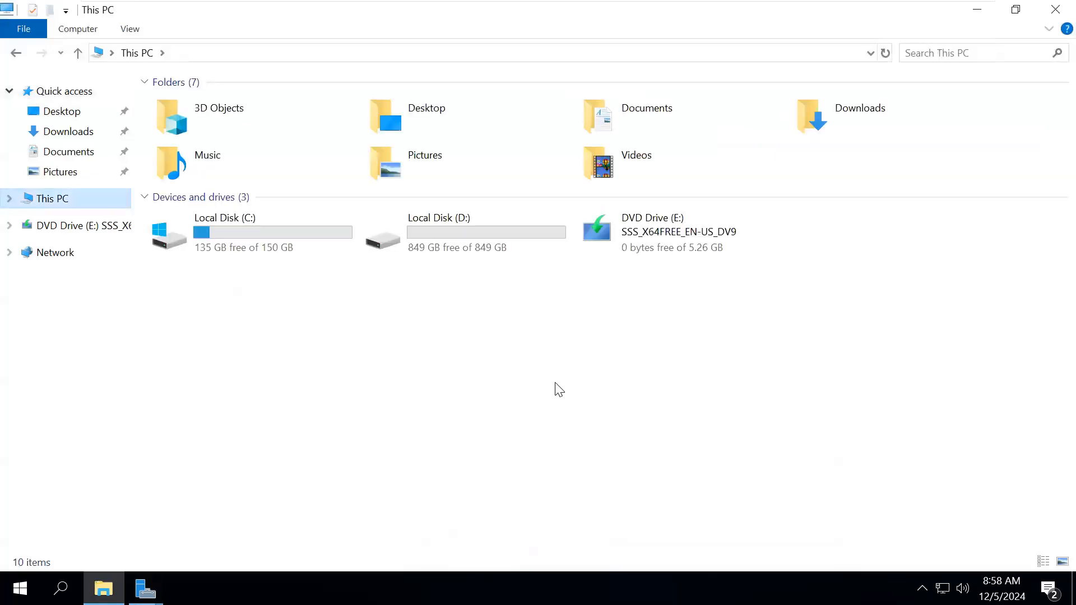
pyautogui.click(652, 253)
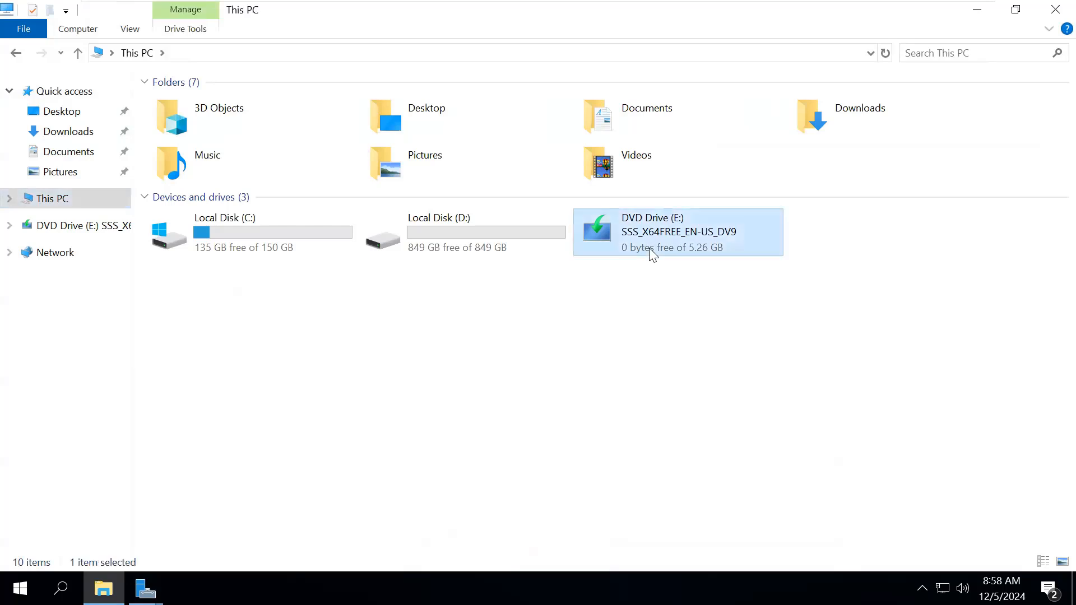
pyautogui.rightClick(651, 251)
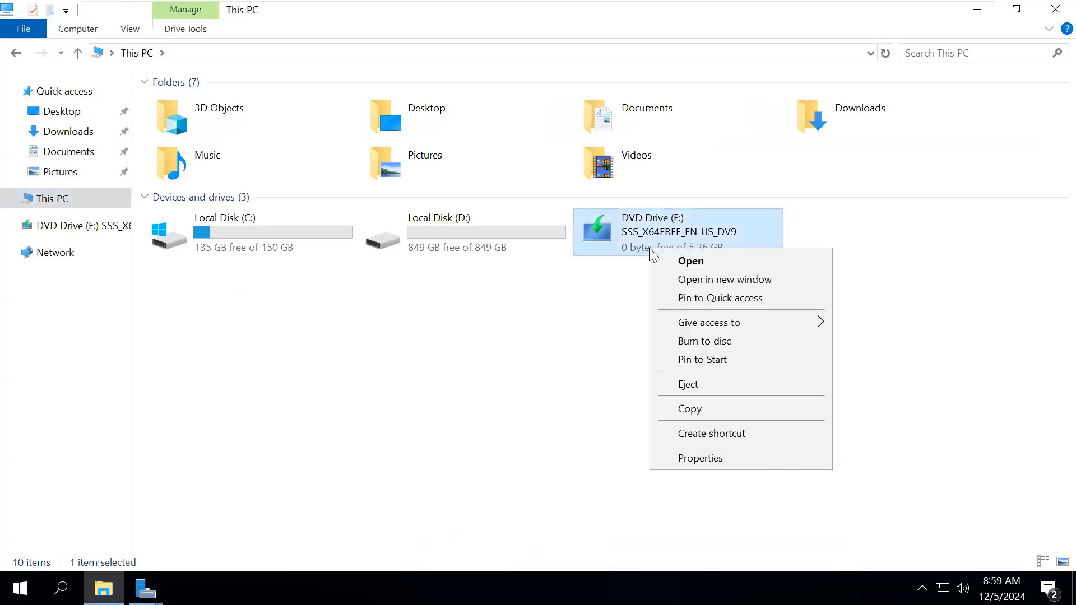
pyautogui.click(583, 350)
pyautogui.click(1056, 9)
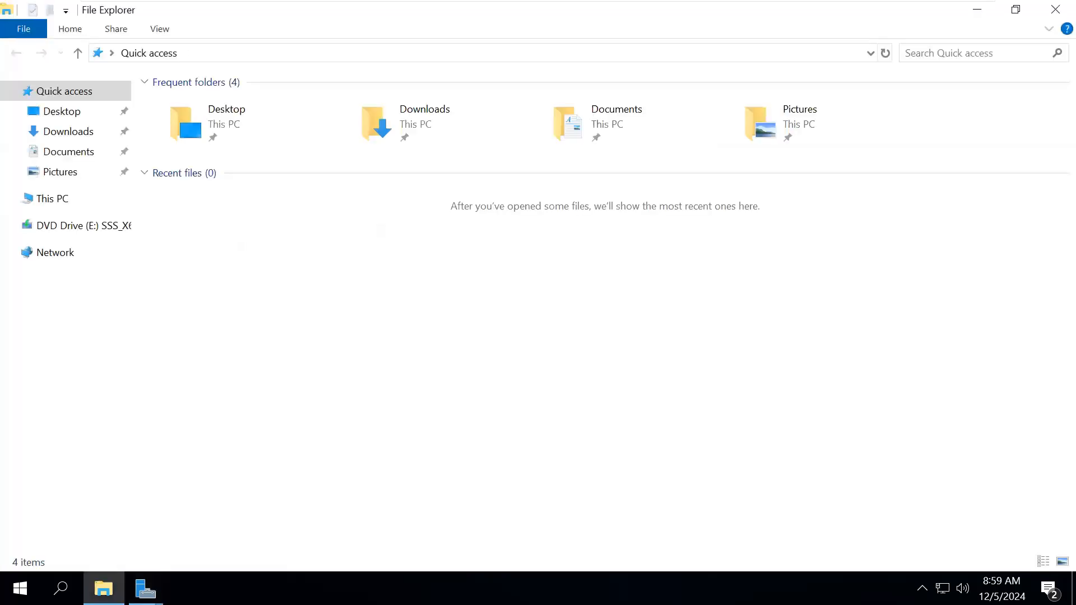
pyautogui.click(53, 198)
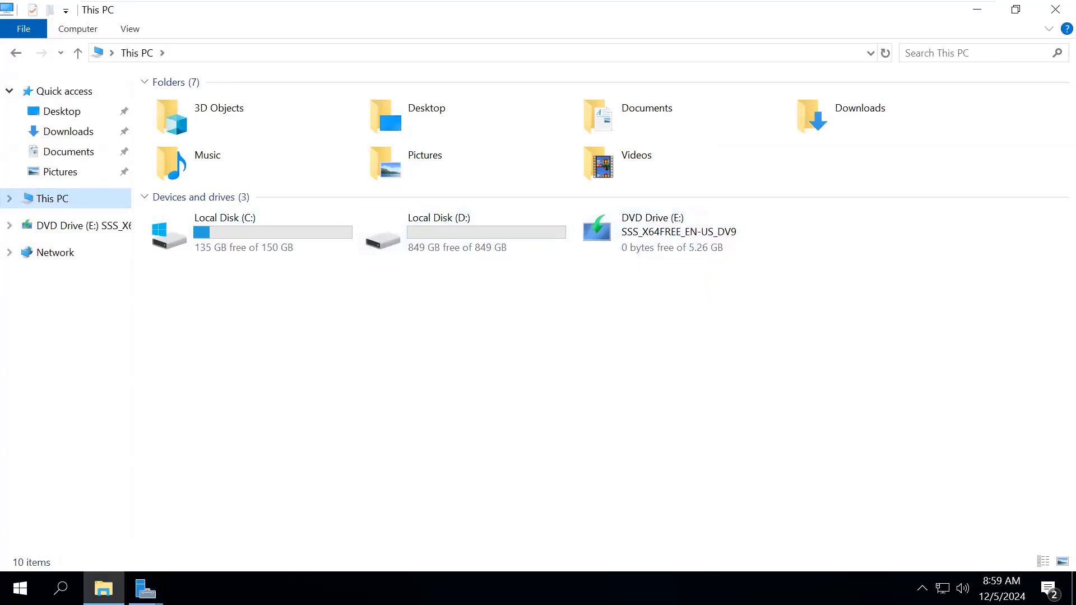
pyautogui.click(1054, 11)
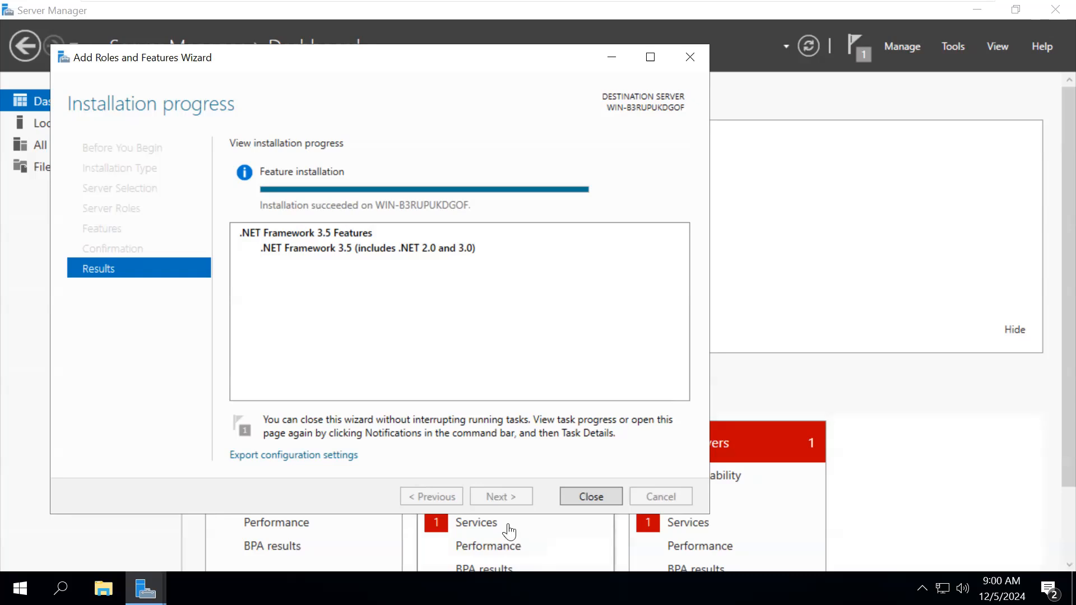
# - Close the Add Roles and Features Wizard and Server Manager, and refresh the desktop
pyautogui.click(575, 511)
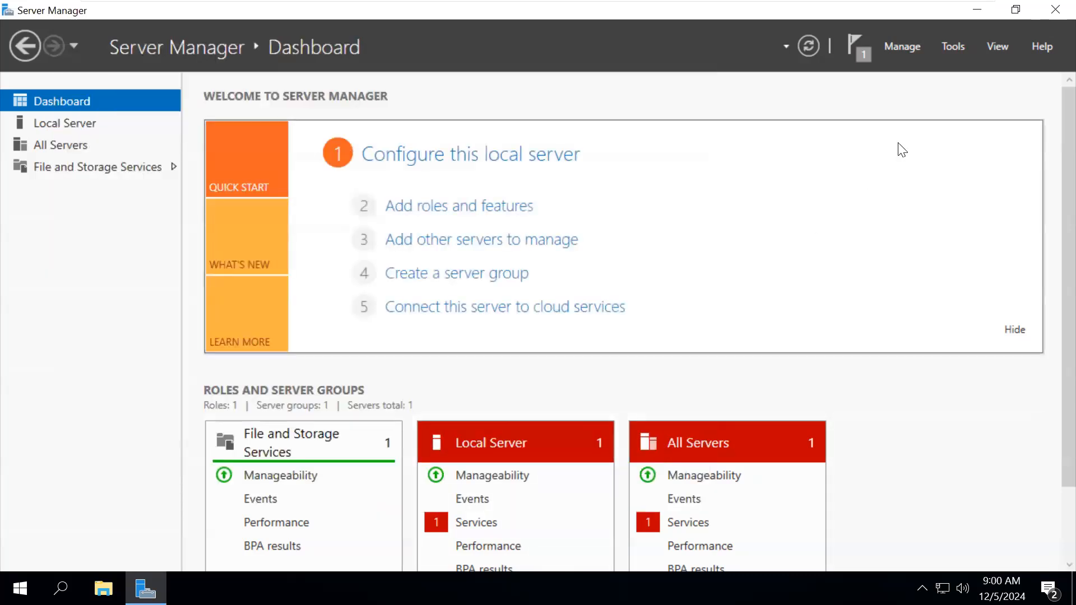
pyautogui.click(1052, 22)
pyautogui.rightClick(287, 233)
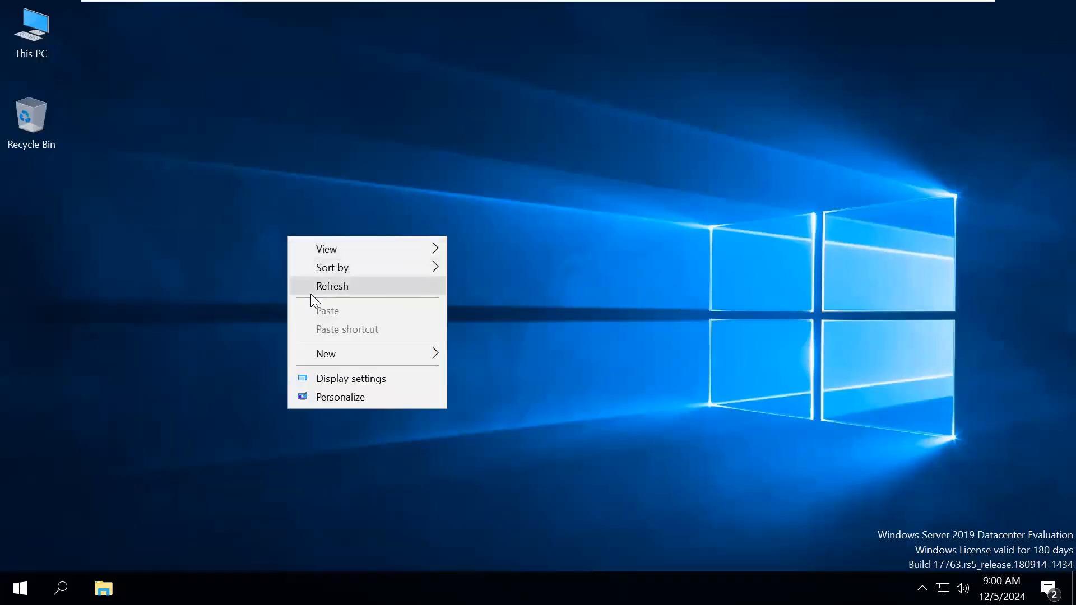
pyautogui.click(311, 289)
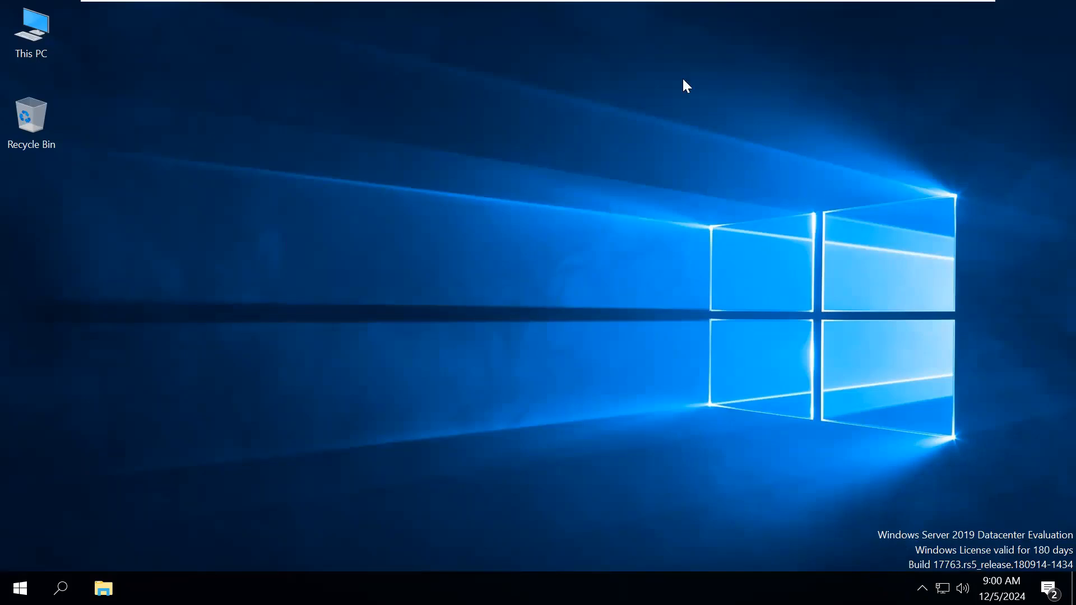
# - On the host computer, open the Windows server 2019 Key text file from Softwares\Keys on the Seagate (I:) drive
pyautogui.moveTo(803, 3)
pyautogui.click(938, 25)
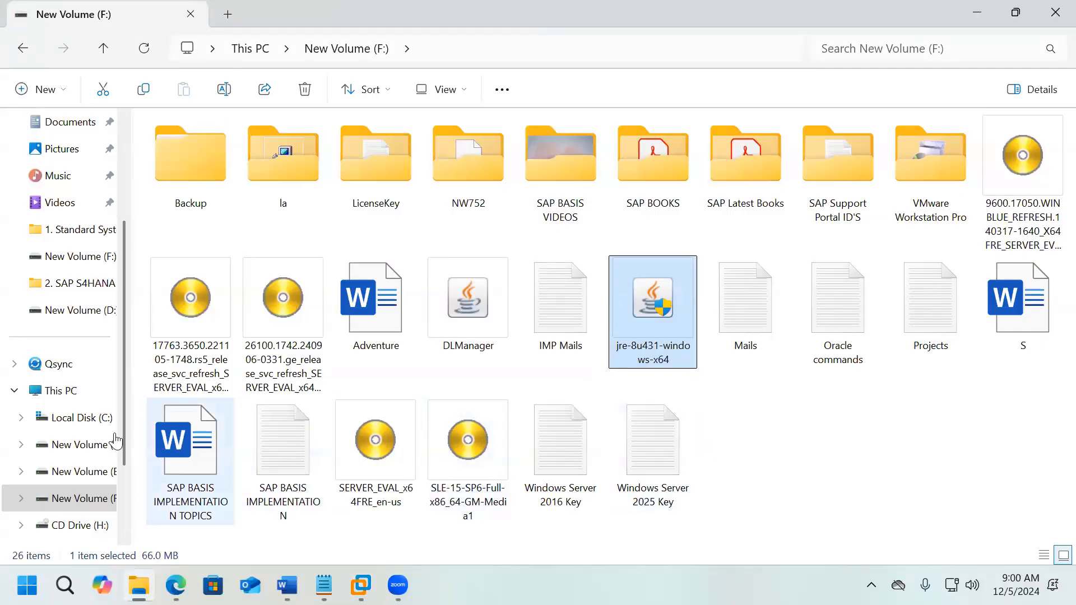
pyautogui.scroll(-4, 90, 465)
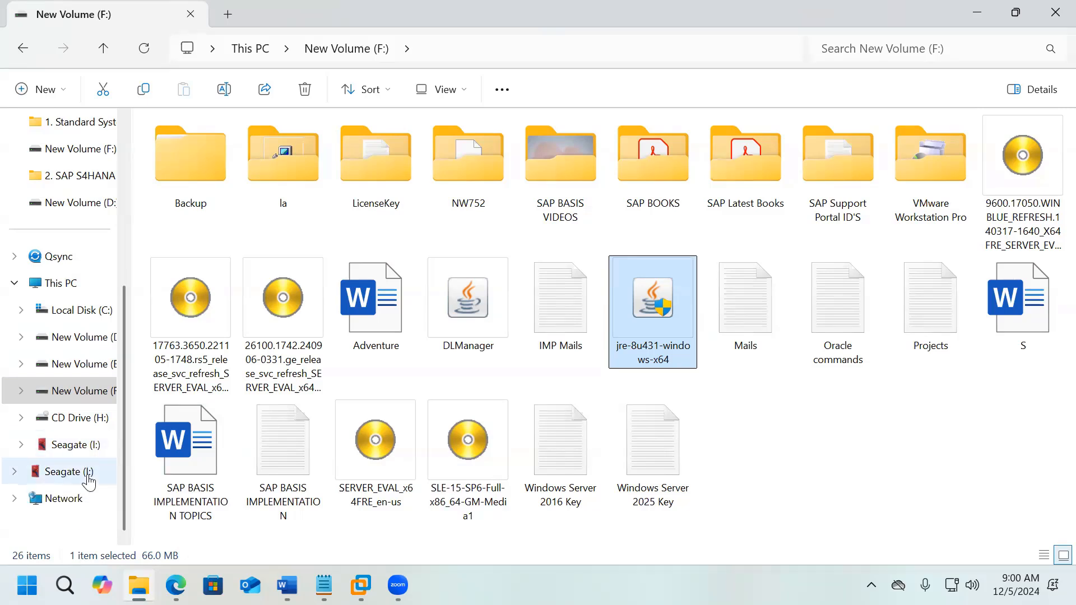
pyautogui.click(89, 474)
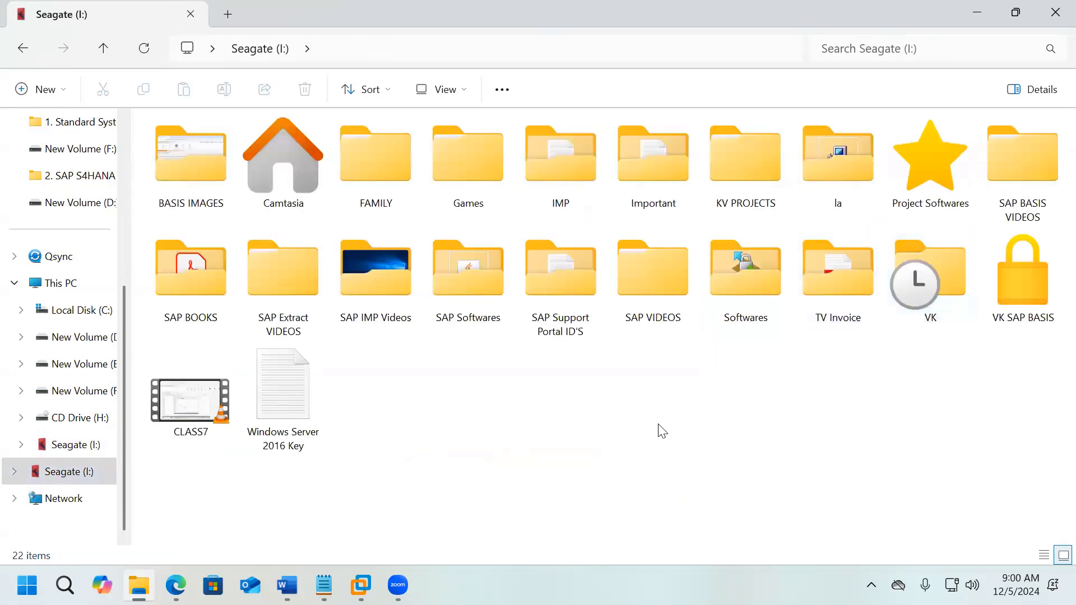
pyautogui.doubleClick(750, 302)
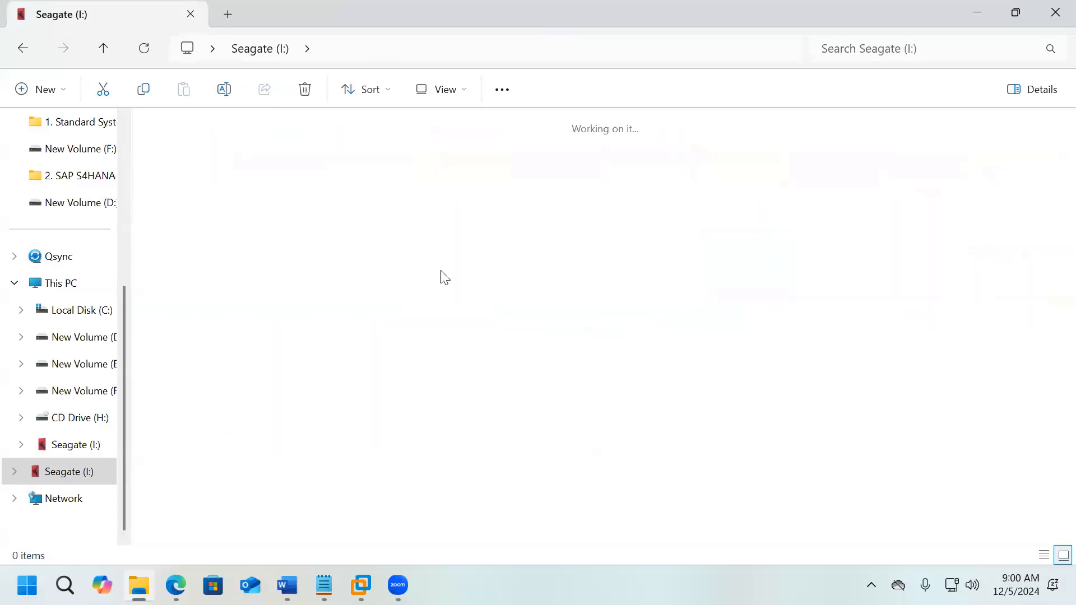
pyautogui.doubleClick(385, 194)
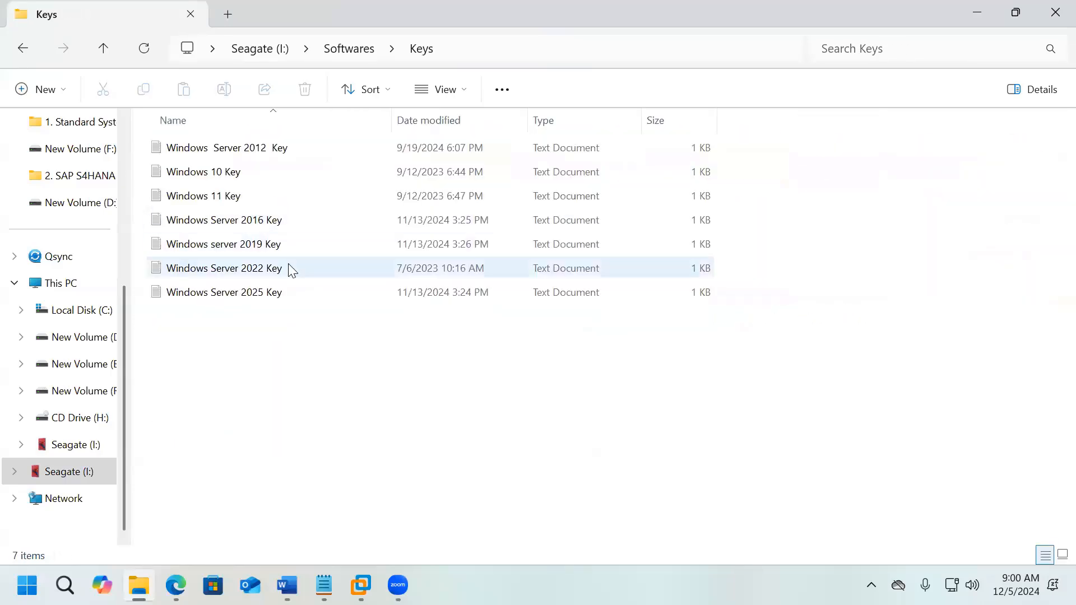
pyautogui.doubleClick(281, 245)
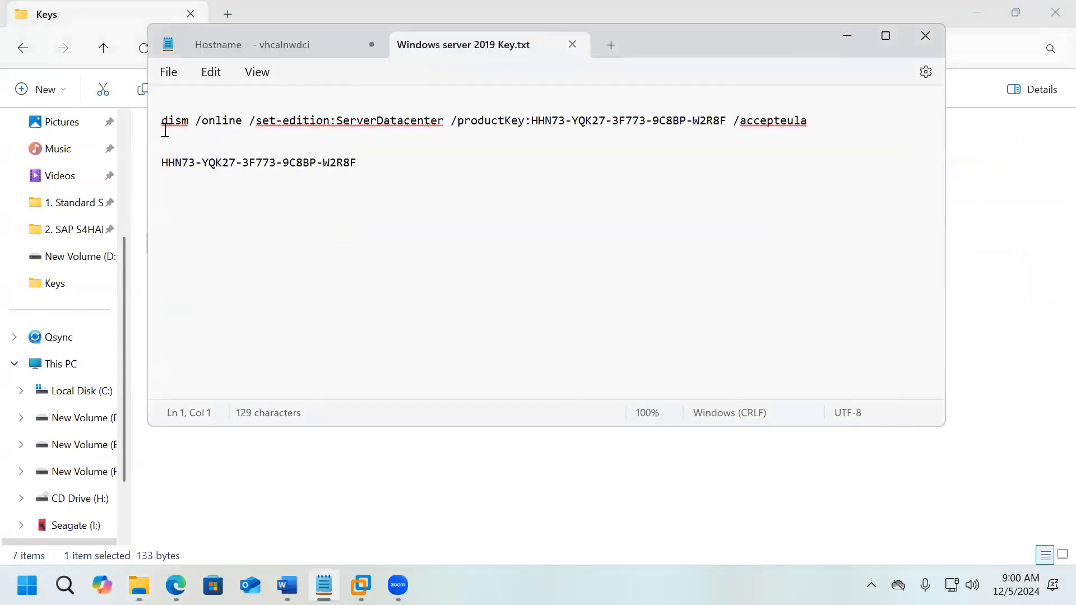
# - Copy the whole dism /online /set-edition:ServerDatacenter command line, including its product key, from the text file
pyautogui.moveTo(173, 132); pyautogui.dragTo(811, 132)
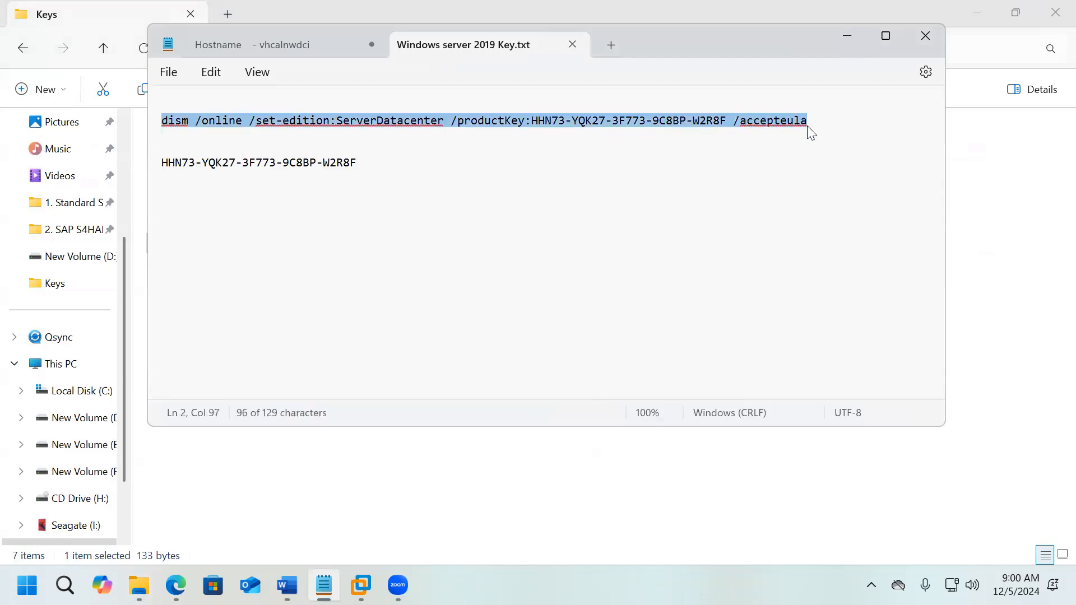
pyautogui.rightClick(790, 130)
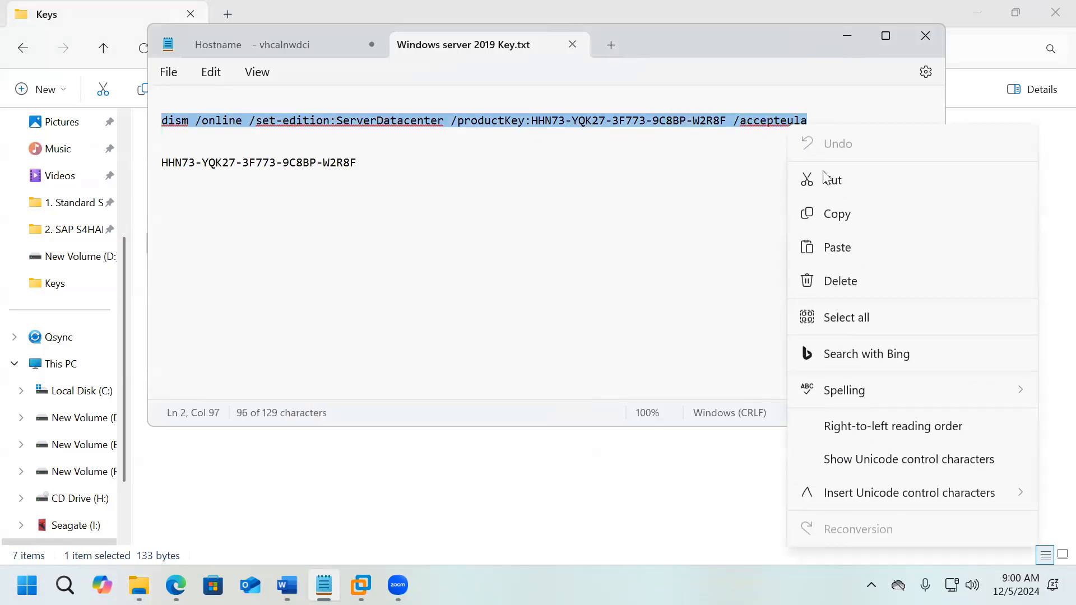
pyautogui.click(837, 214)
# - In the virtual machine, run the copied dism edition command with its product key in Command Prompt and accept the restart
pyautogui.click(360, 585)
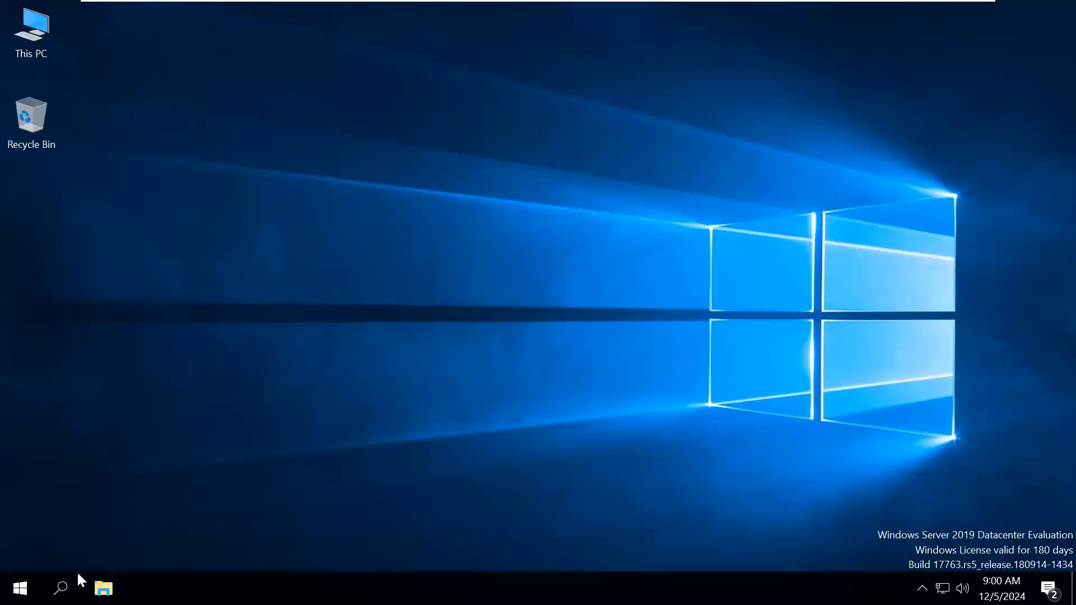
pyautogui.click(60, 588)
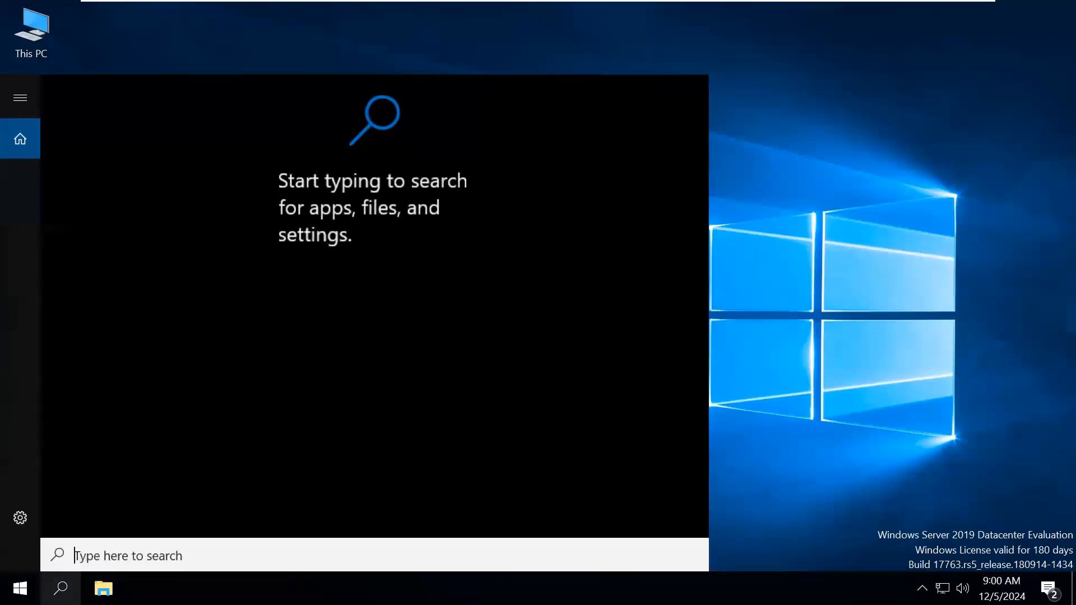
pyautogui.write('cmd')
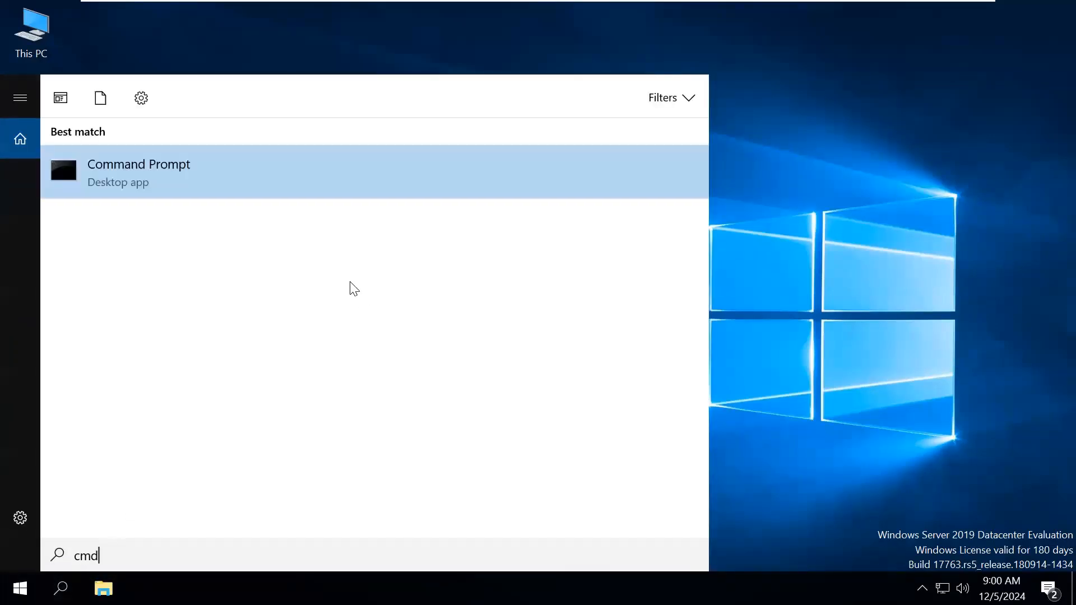
pyautogui.click(216, 191)
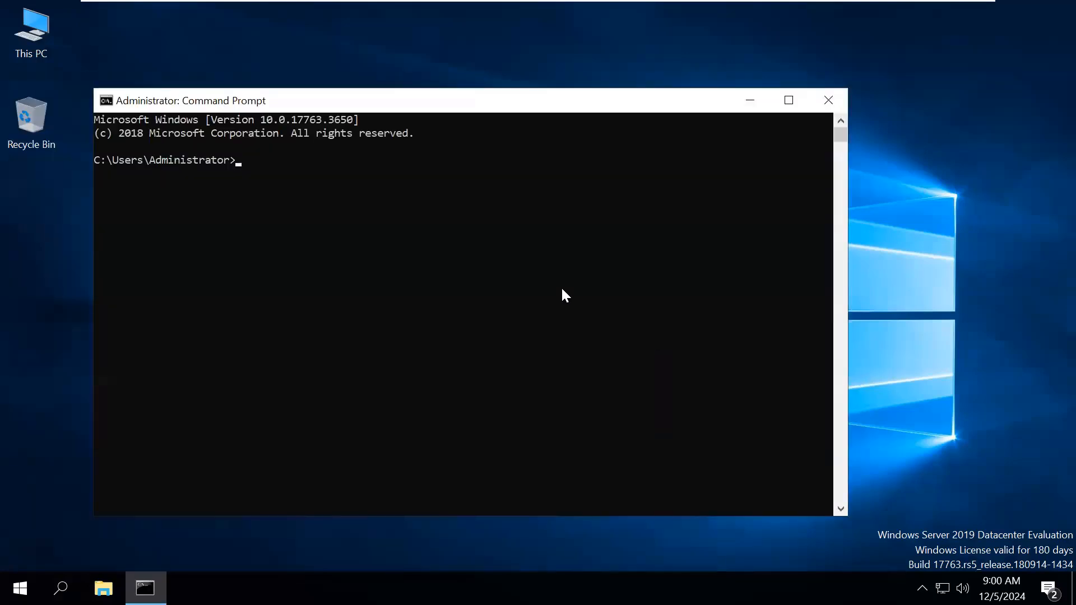
pyautogui.hotkey('ctrl', 'v')
pyautogui.press('Return')
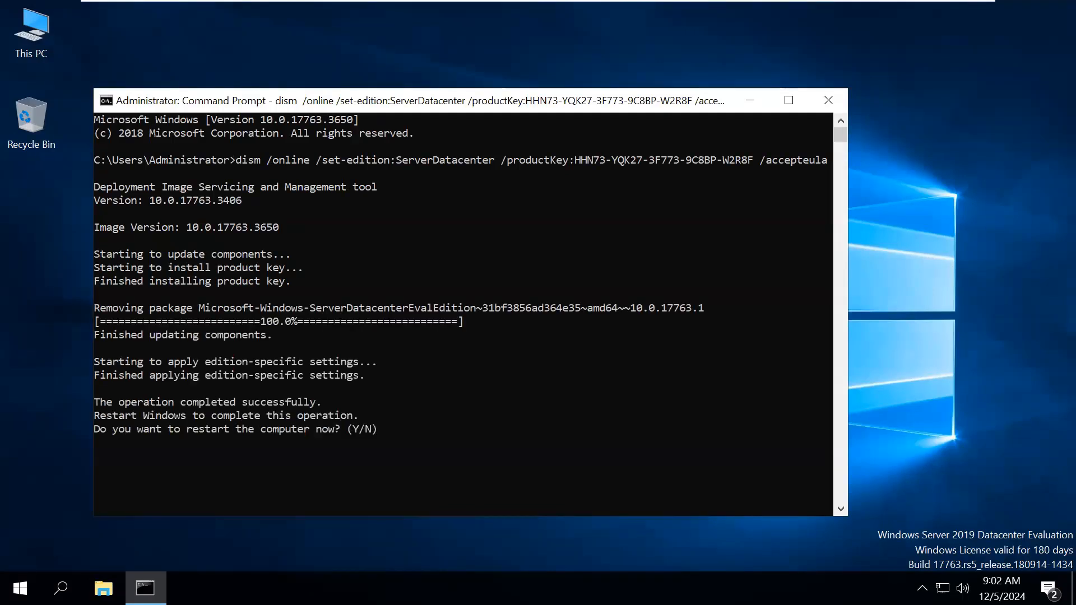
pyautogui.write('y')
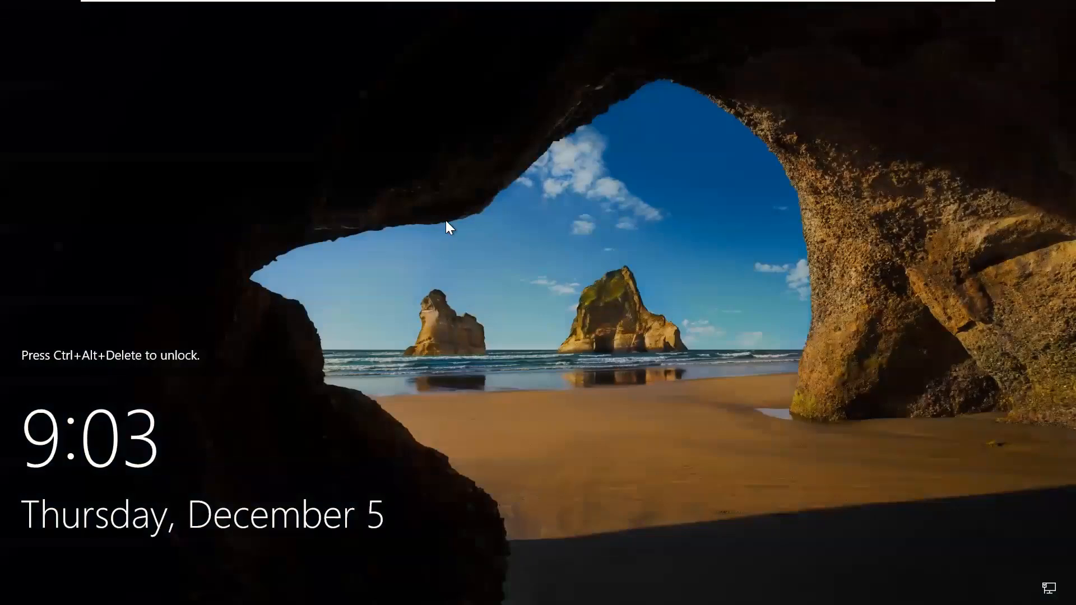
# - Unlock the restarted virtual machine and sign in to the Administrator account with its password
pyautogui.click(222, 12)
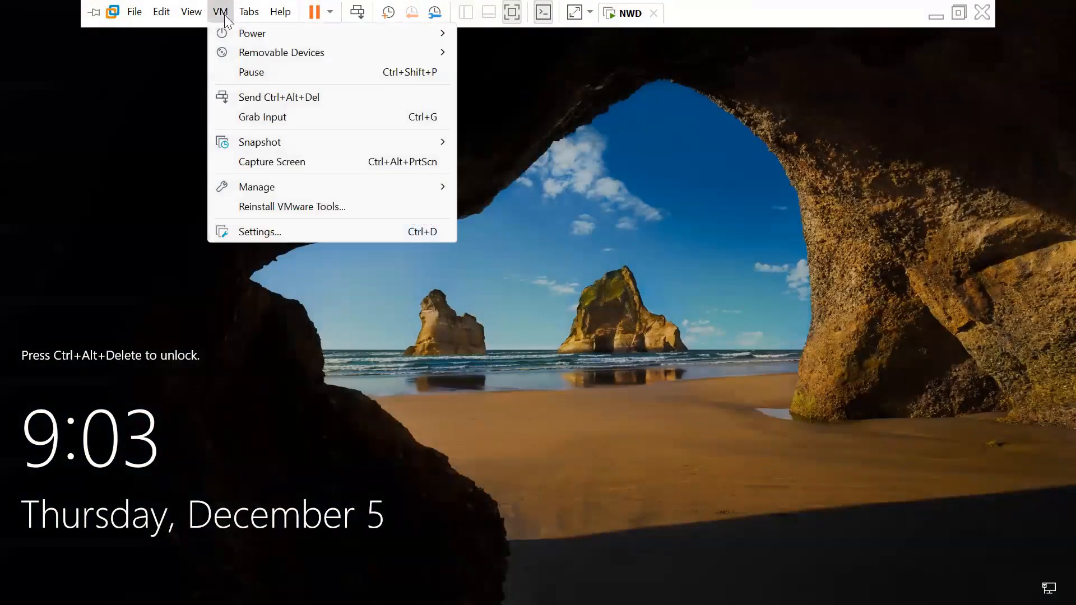
pyautogui.click(280, 99)
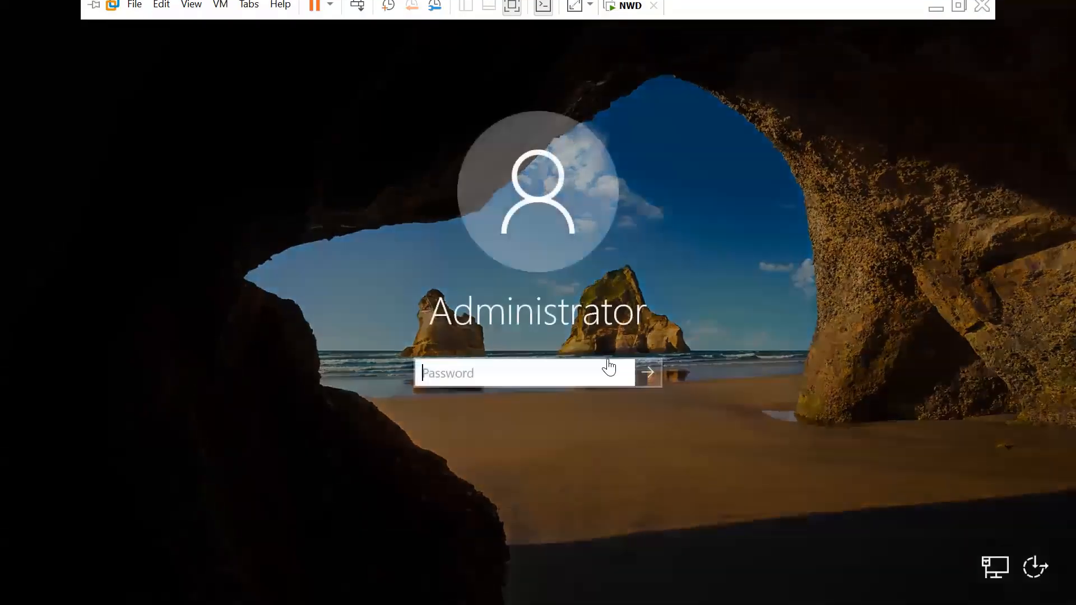
pyautogui.write('****')
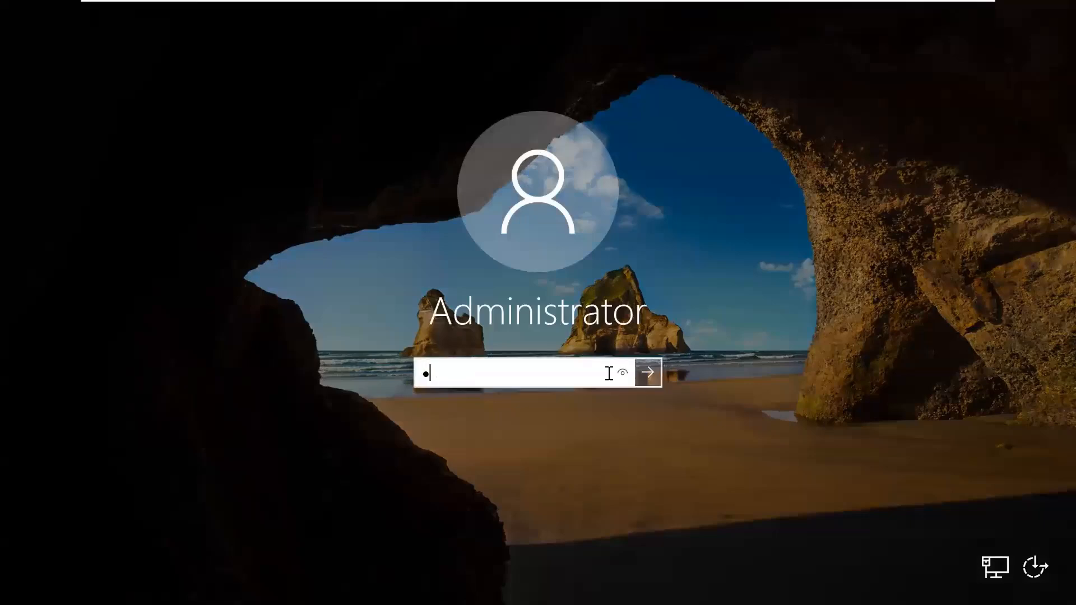
pyautogui.write('*****')
pyautogui.press('Return')
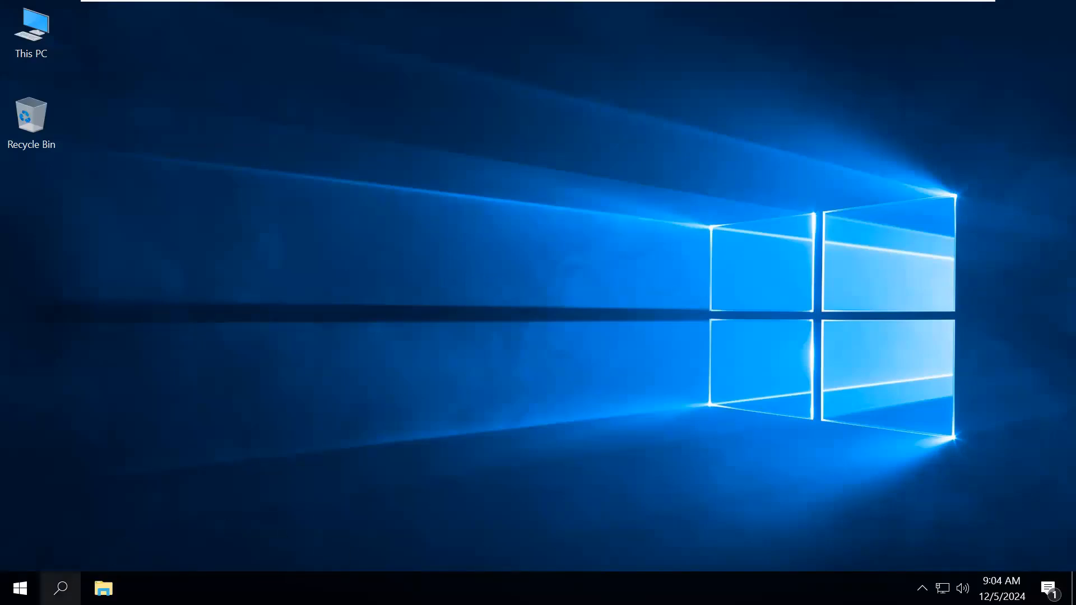
# - Find the Windows Activation settings and start changing the product key
pyautogui.click(60, 589)
pyautogui.write('a')
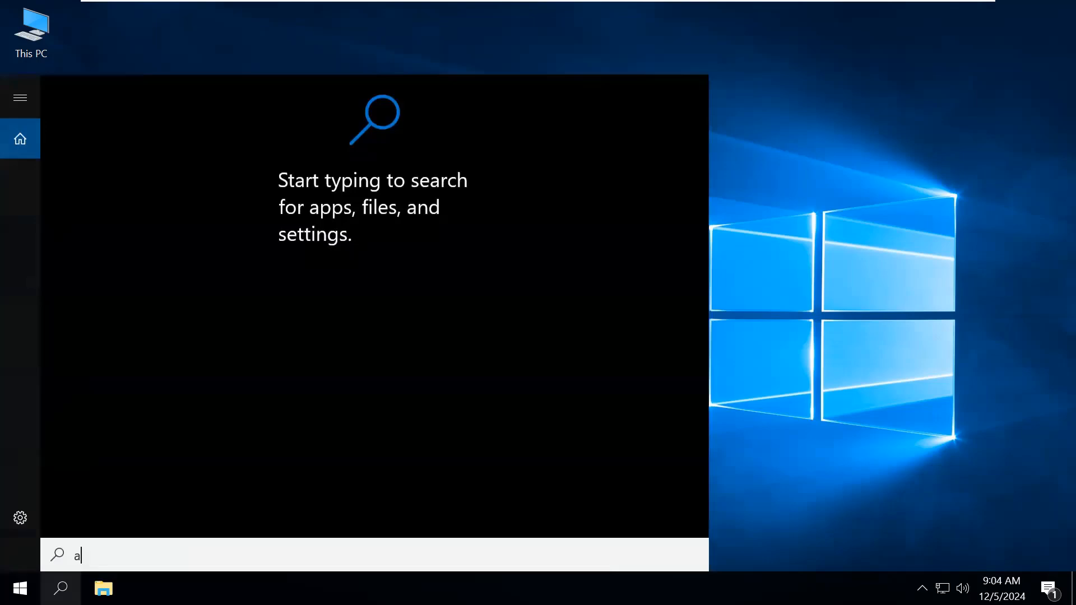
pyautogui.write('cti')
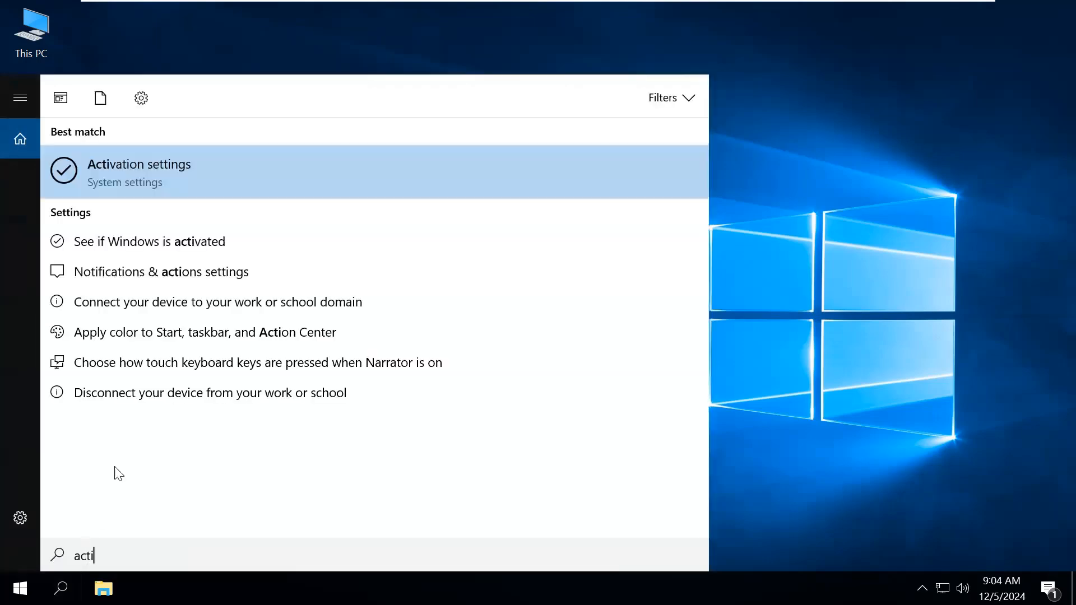
pyautogui.click(229, 157)
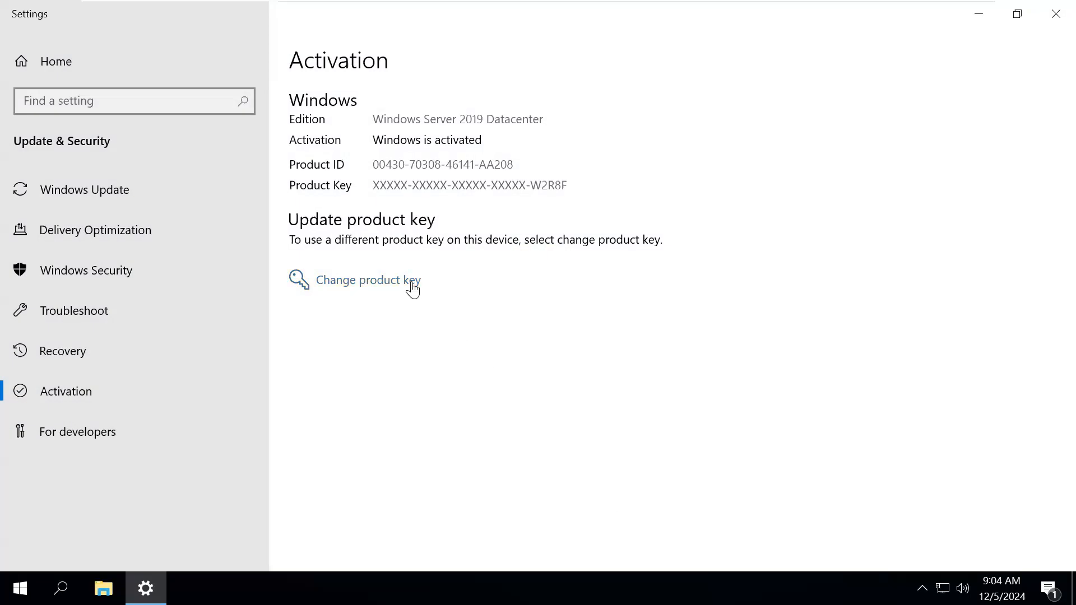
pyautogui.click(368, 279)
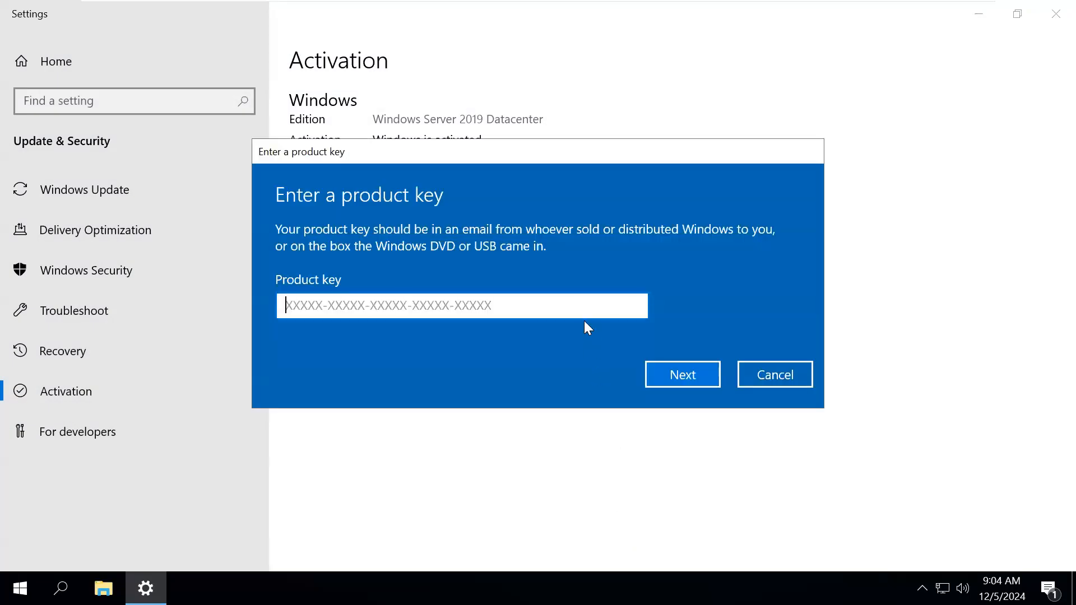
# - On the host computer, copy the standalone product key from the Windows server 2019 Key text file
pyautogui.moveTo(818, 6)
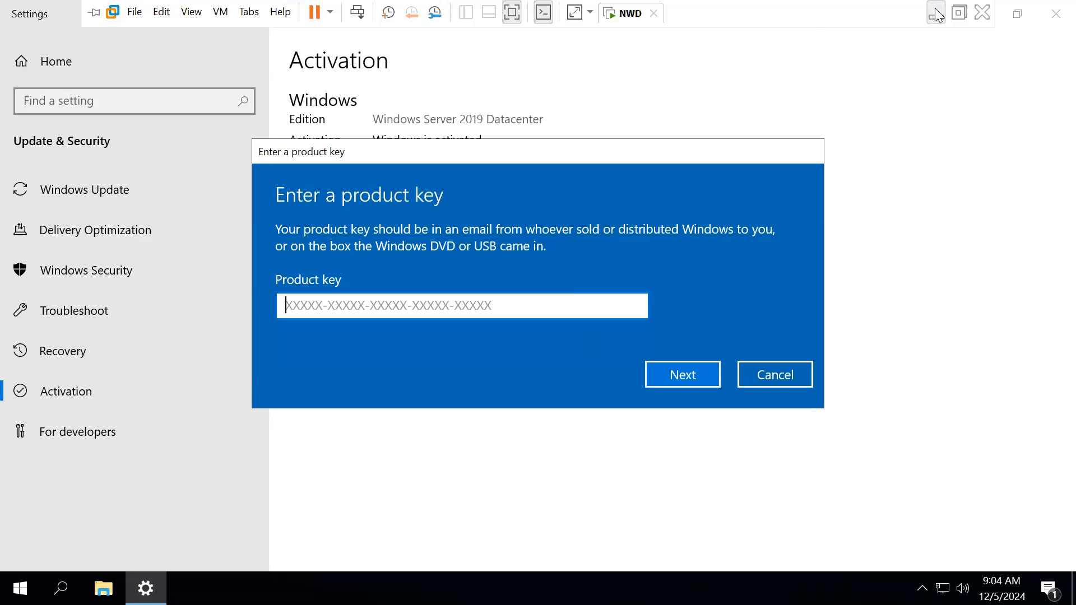
pyautogui.click(939, 12)
pyautogui.moveTo(162, 162); pyautogui.dragTo(356, 171)
pyautogui.rightClick(346, 164)
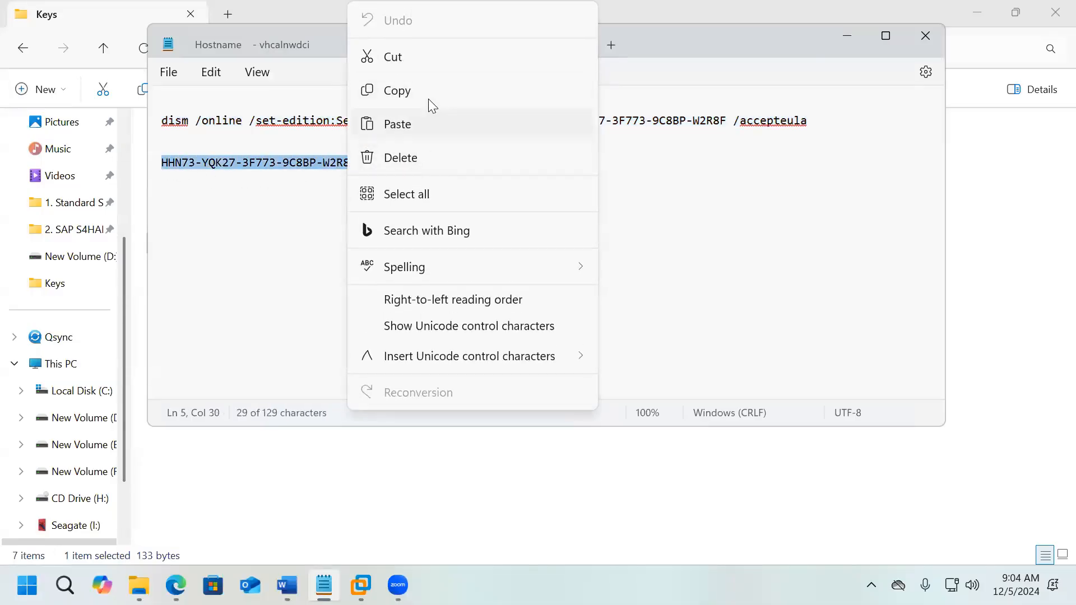
pyautogui.click(432, 101)
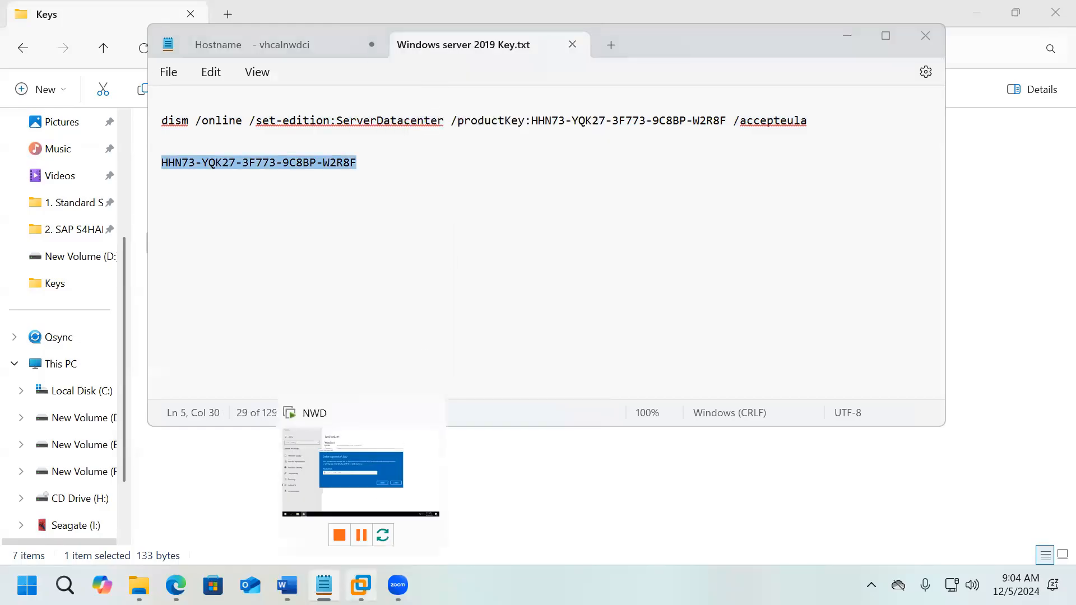
# - In the virtual machine, paste the copied product key, activate Windows and close the Activation settings
pyautogui.click(440, 375)
pyautogui.rightClick(463, 313)
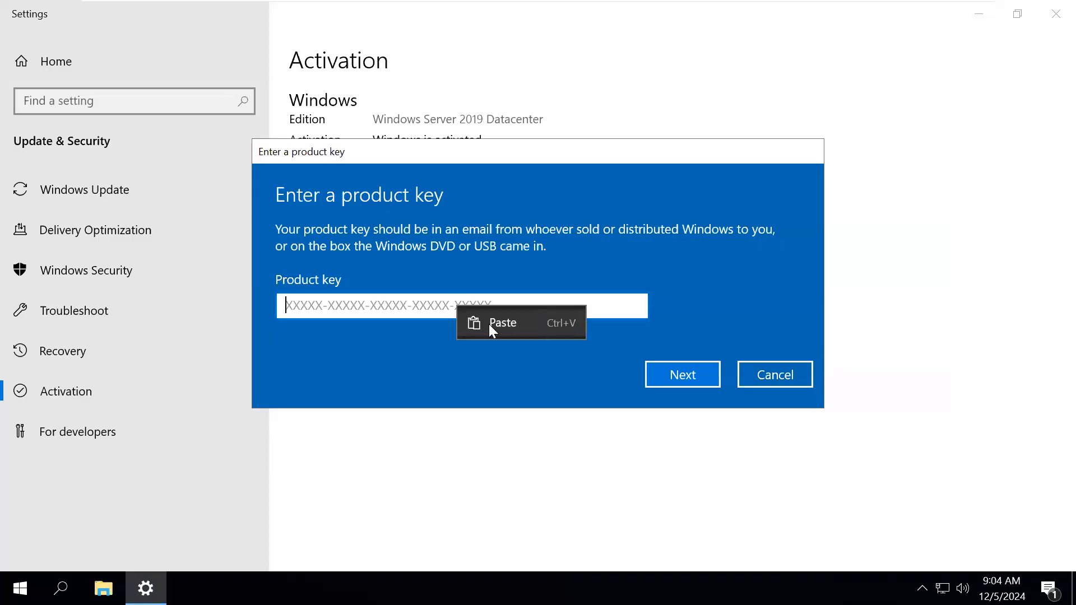
pyautogui.click(489, 324)
pyautogui.click(676, 372)
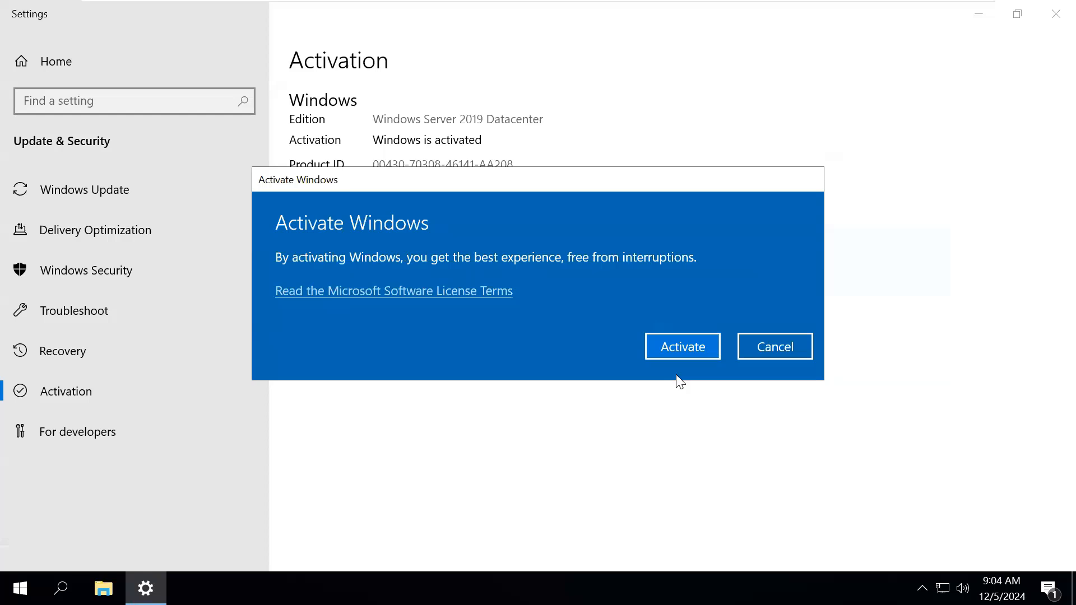
pyautogui.click(683, 347)
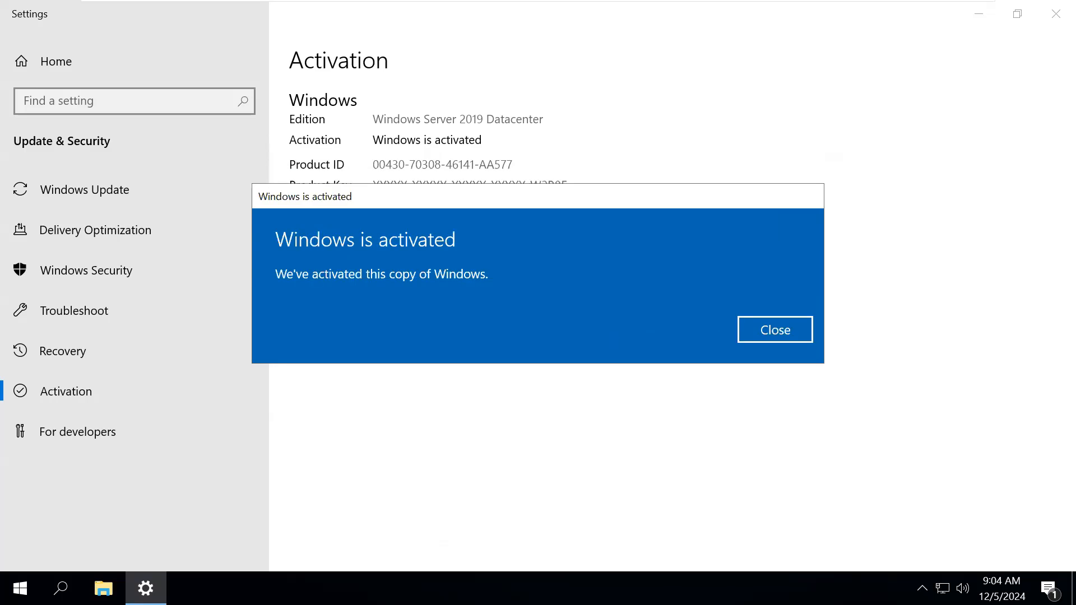
pyautogui.click(790, 339)
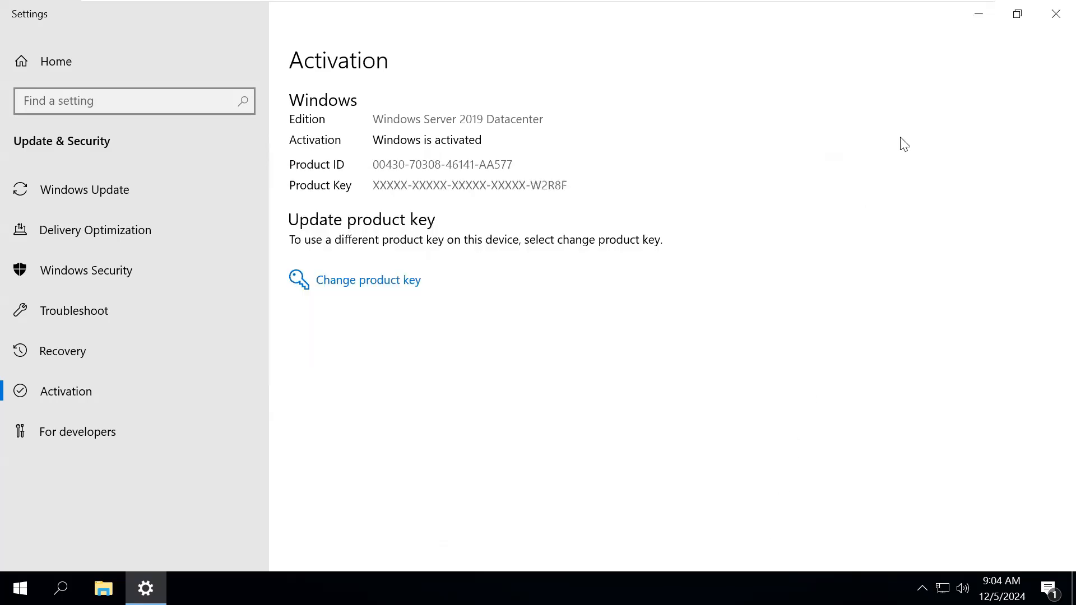
pyautogui.click(1046, 16)
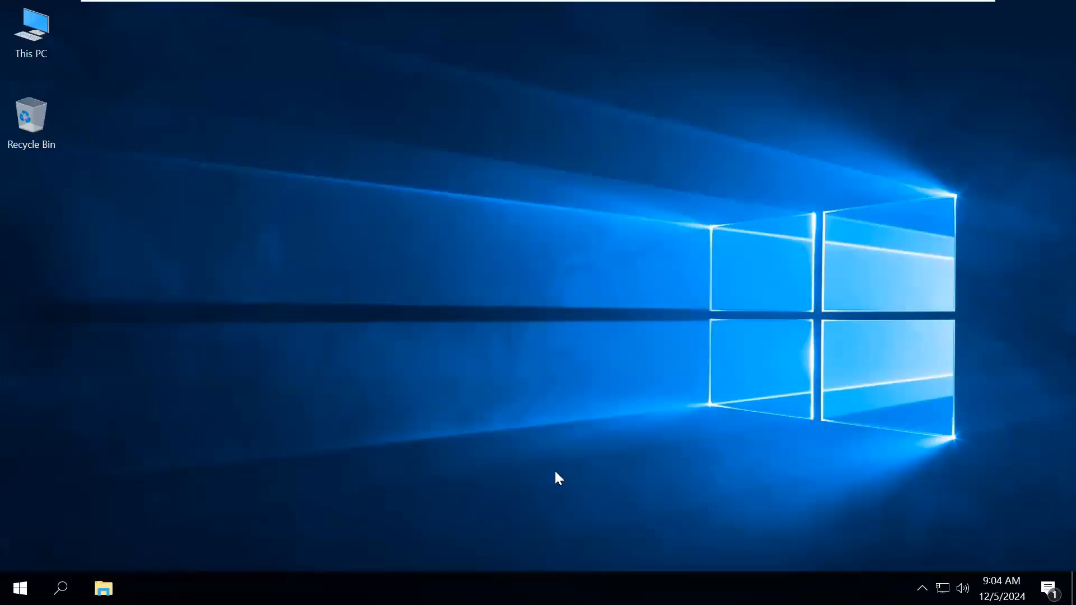
# - On the host computer, open the la folder on New Volume (F:) in File Explorer
pyautogui.click(936, 11)
pyautogui.click(348, 510)
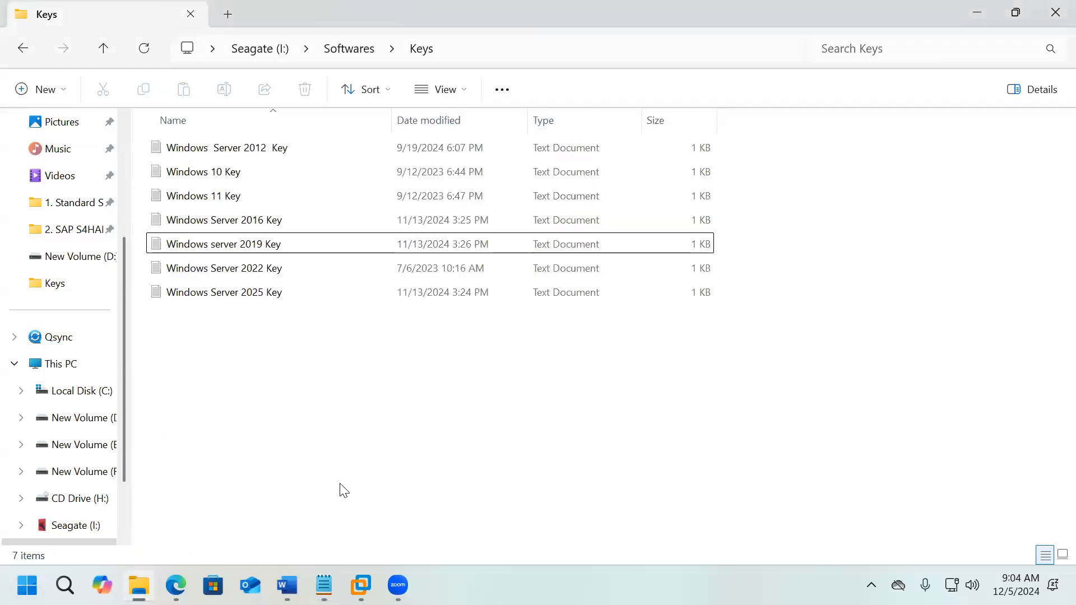
pyautogui.click(94, 455)
pyautogui.click(81, 472)
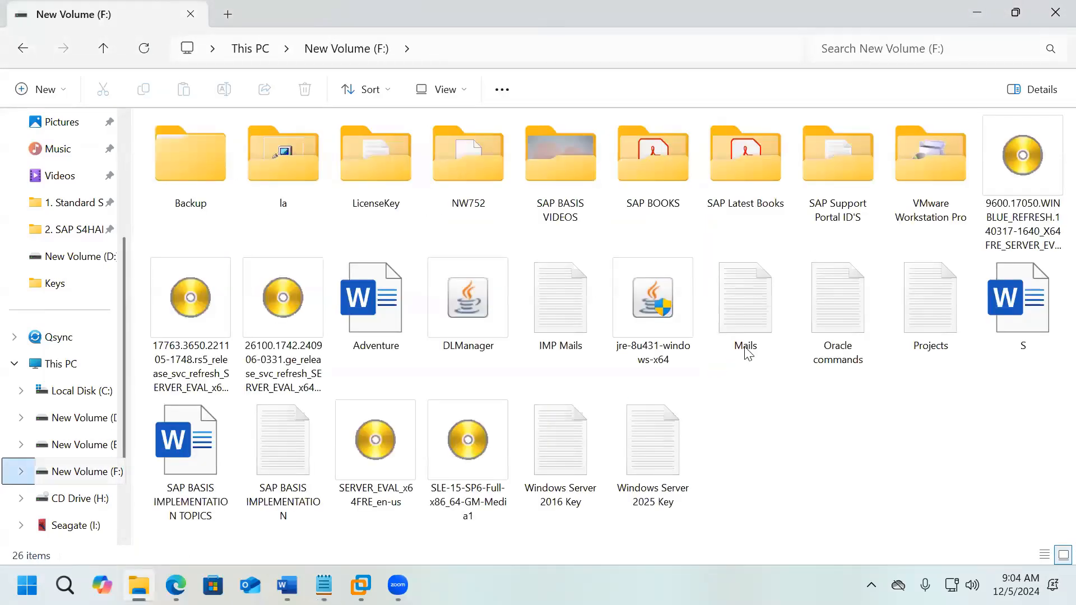
pyautogui.doubleClick(260, 199)
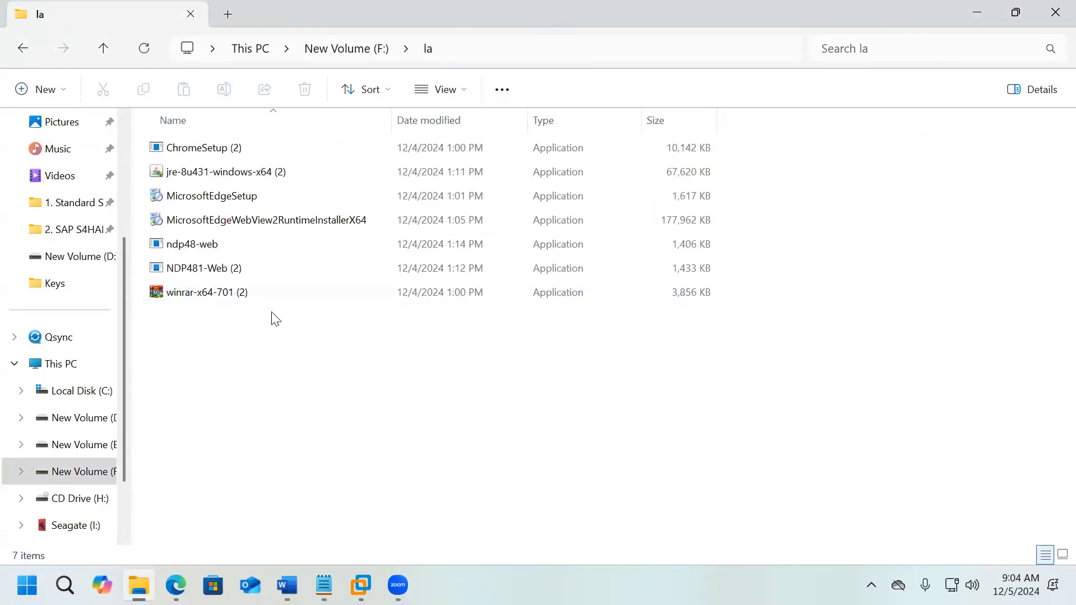
# - Copy all installers in the la folder except NDP481-Web (2)
pyautogui.click(239, 300)
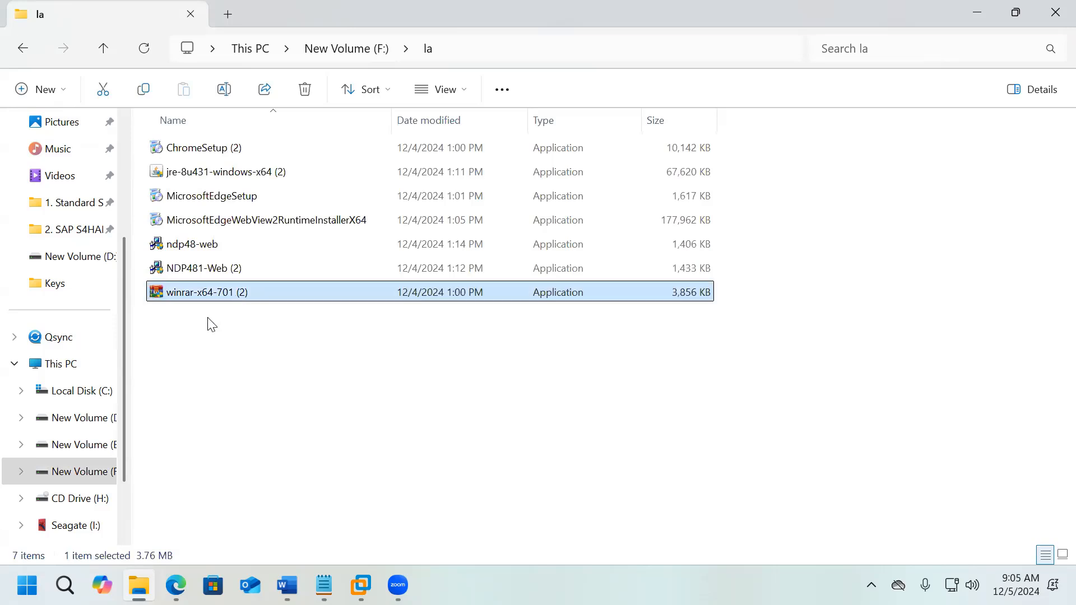
pyautogui.moveTo(207, 318); pyautogui.dragTo(313, 150)
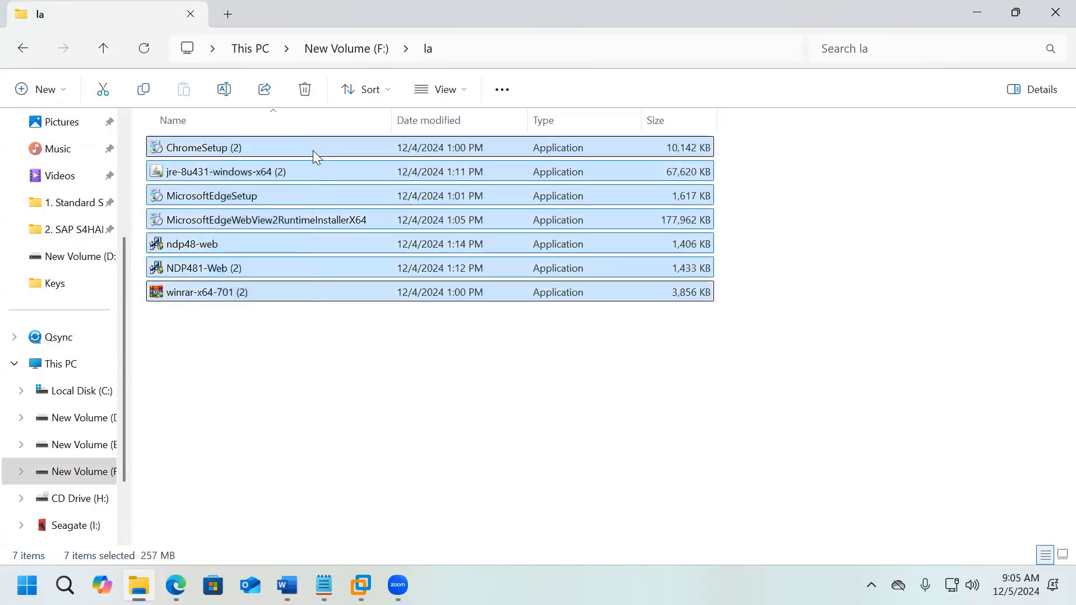
pyautogui.keyDown('ctrl'); pyautogui.click(223, 259); pyautogui.keyUp('ctrl')
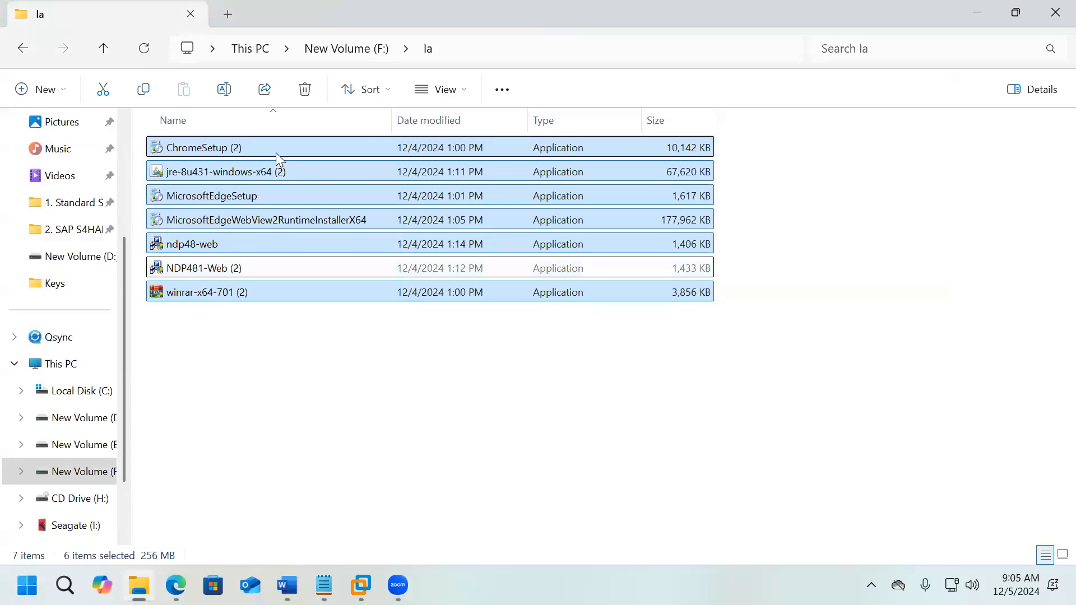
pyautogui.rightClick(276, 153)
pyautogui.click(353, 179)
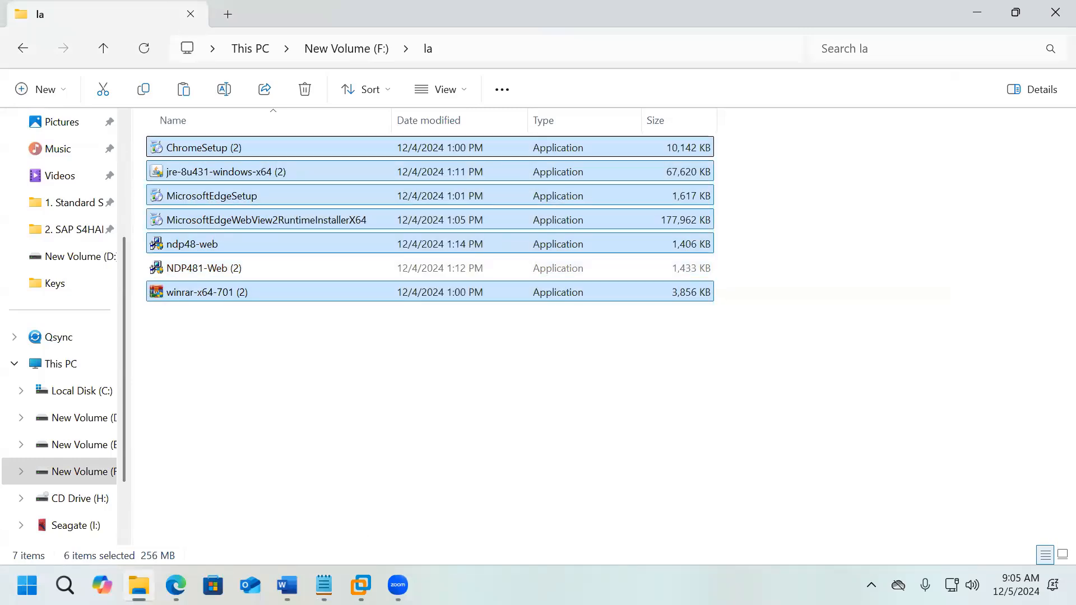
# - Switch to the virtual machine and paste the copied installers onto its desktop
pyautogui.hotkey('alt', 'Tab')
pyautogui.rightClick(343, 272)
pyautogui.click(367, 351)
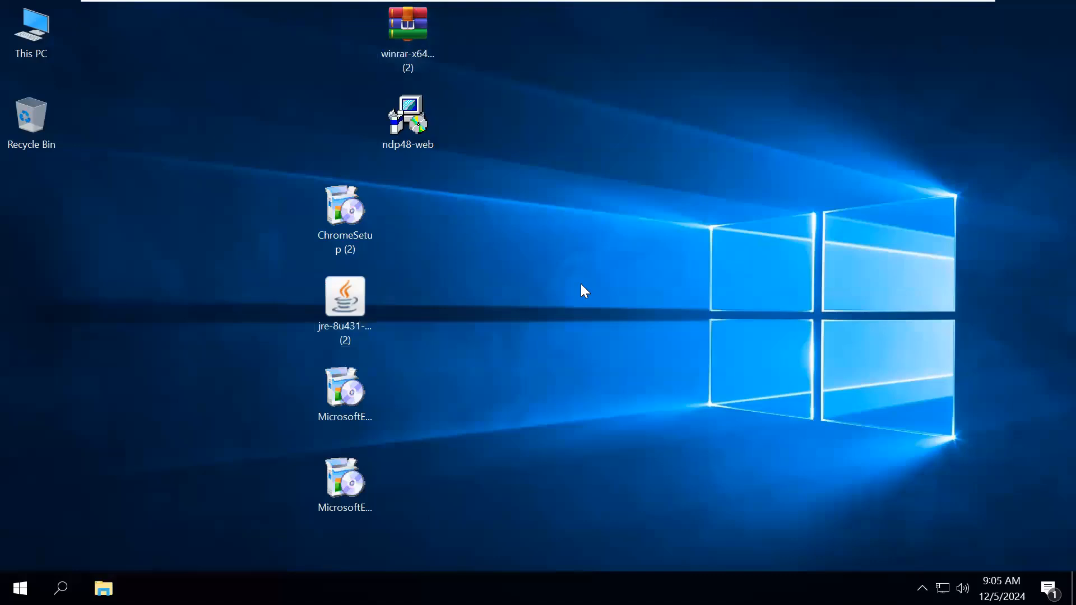
# - Install WinRAR from winrar-x64-701 (2) with the default file associations and shell integration
pyautogui.doubleClick(424, 57)
pyautogui.click(510, 460)
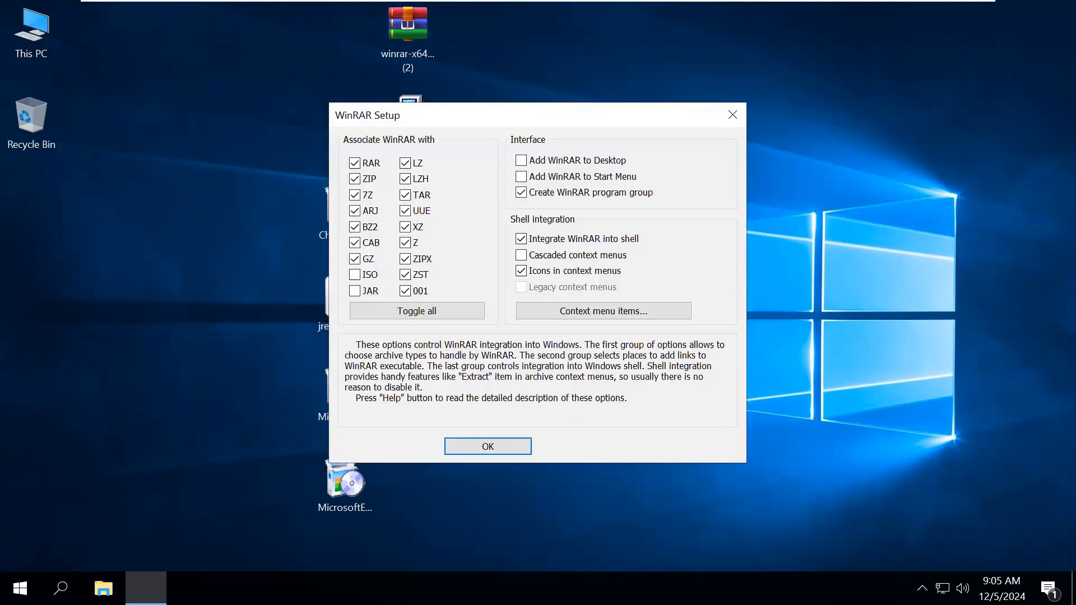
pyautogui.click(510, 452)
pyautogui.click(519, 447)
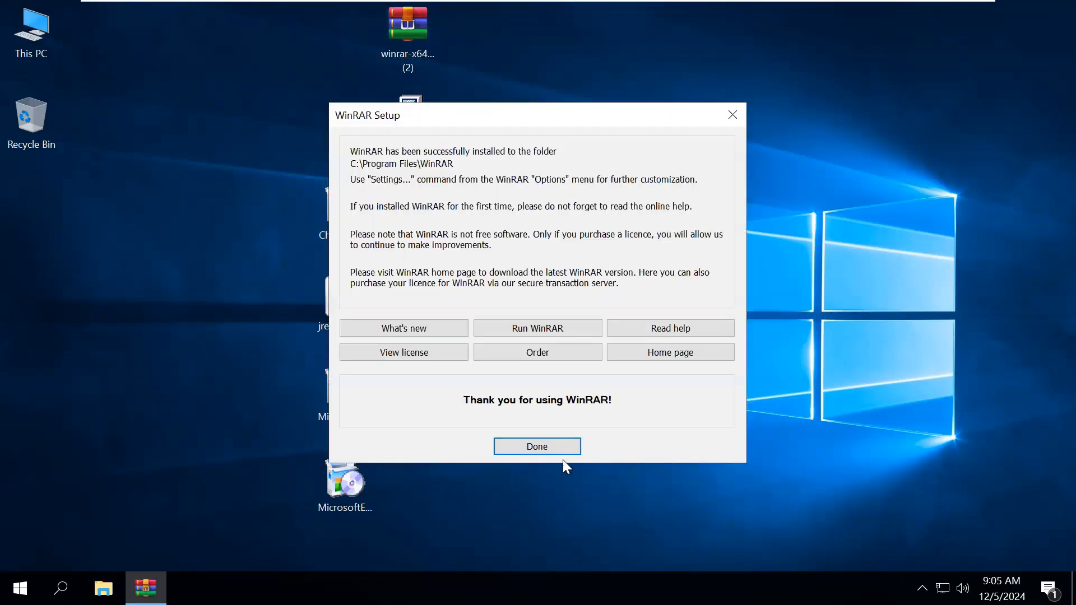
pyautogui.click(577, 541)
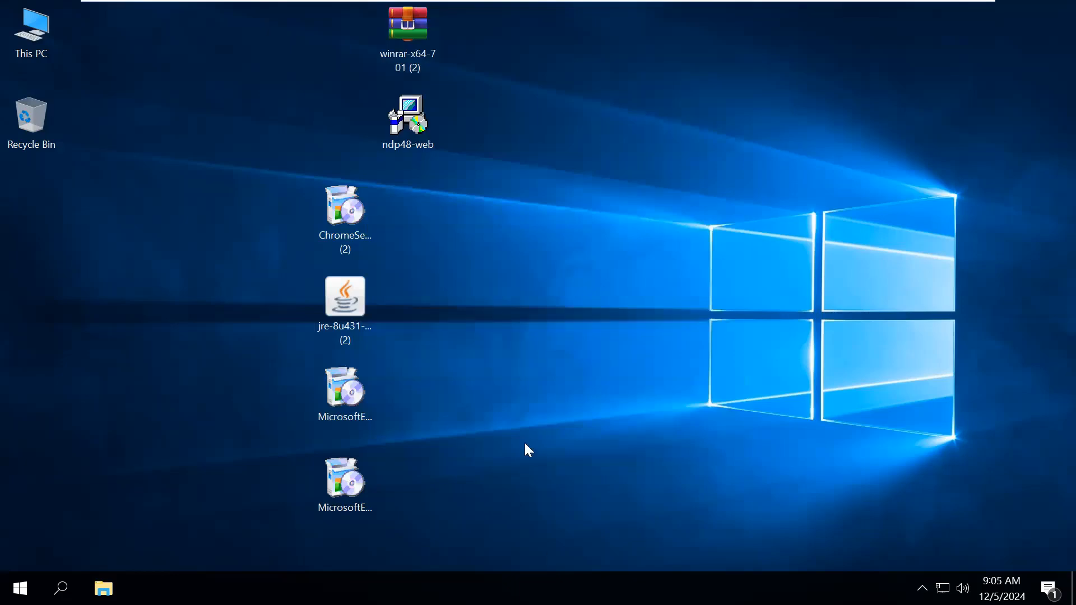
# - Move the WinRAR installer to the Recycle Bin and empty the bin permanently
pyautogui.moveTo(421, 44); pyautogui.dragTo(45, 133)
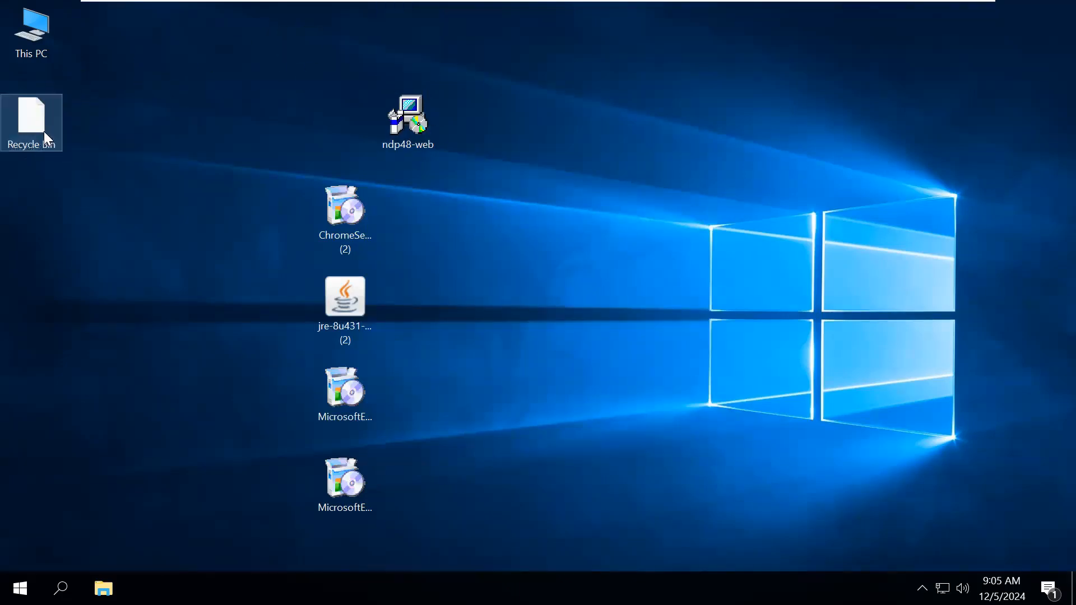
pyautogui.rightClick(44, 132)
pyautogui.click(79, 163)
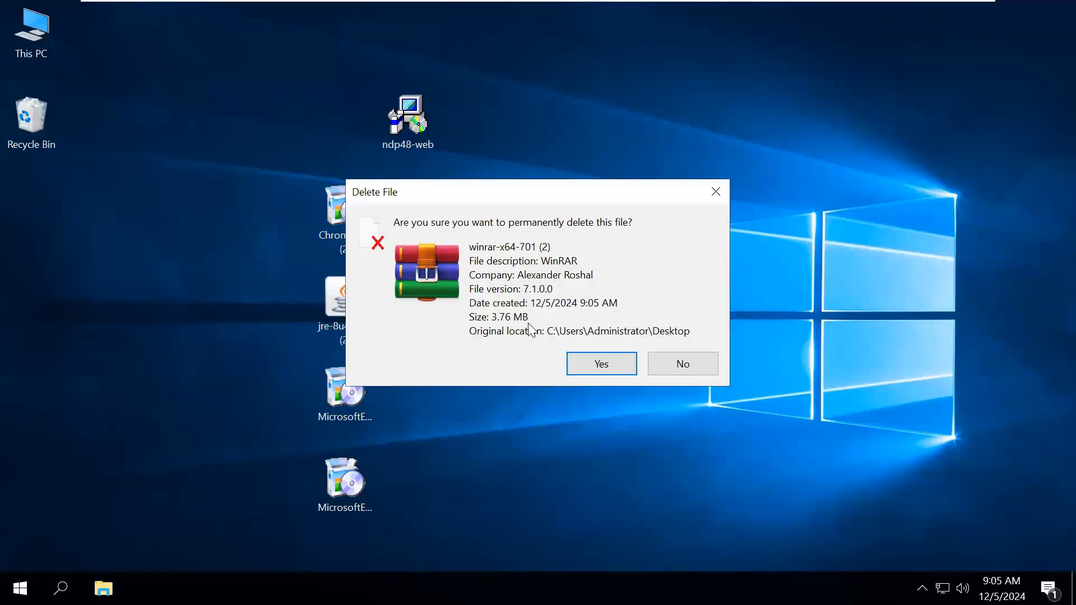
pyautogui.click(605, 366)
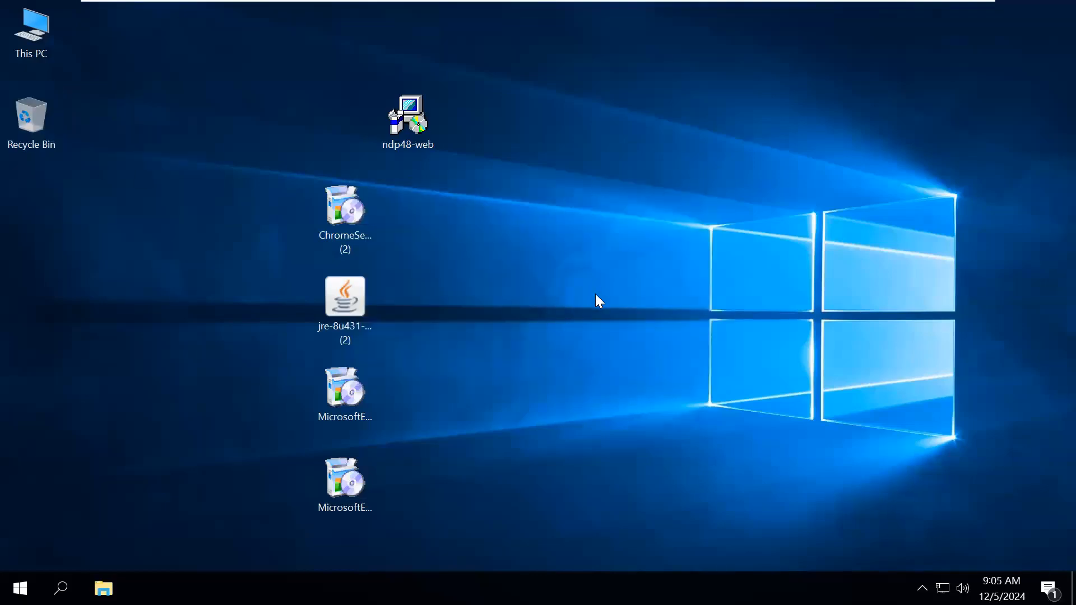
# - Install Microsoft Edge from MicrosoftEdgeSetup, complete its welcome setup without sign-in, Google data or pinned sites, and close the browser
pyautogui.click(333, 410)
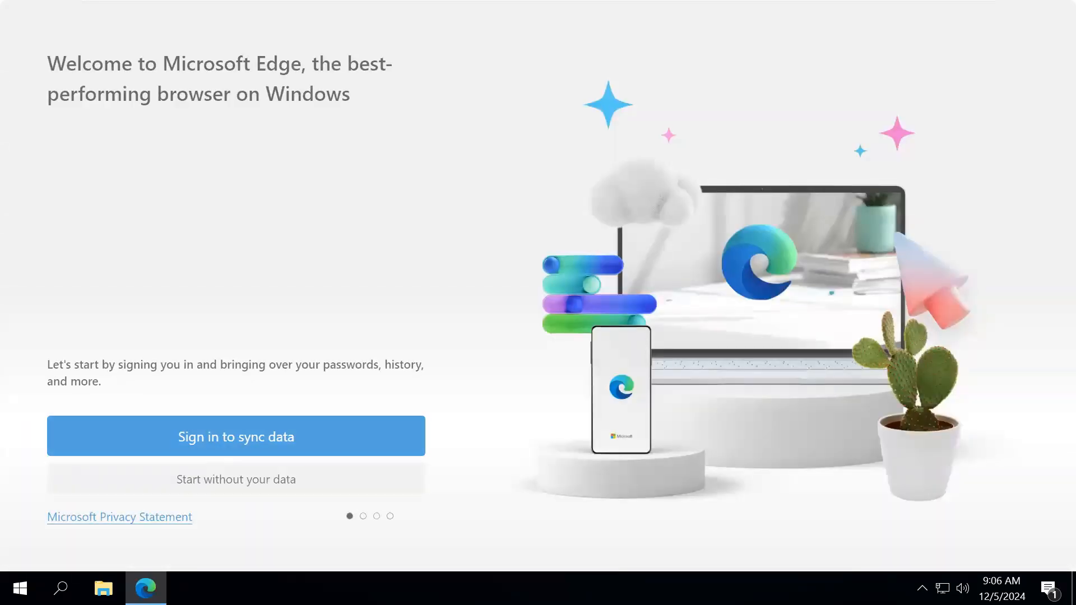
pyautogui.click(290, 493)
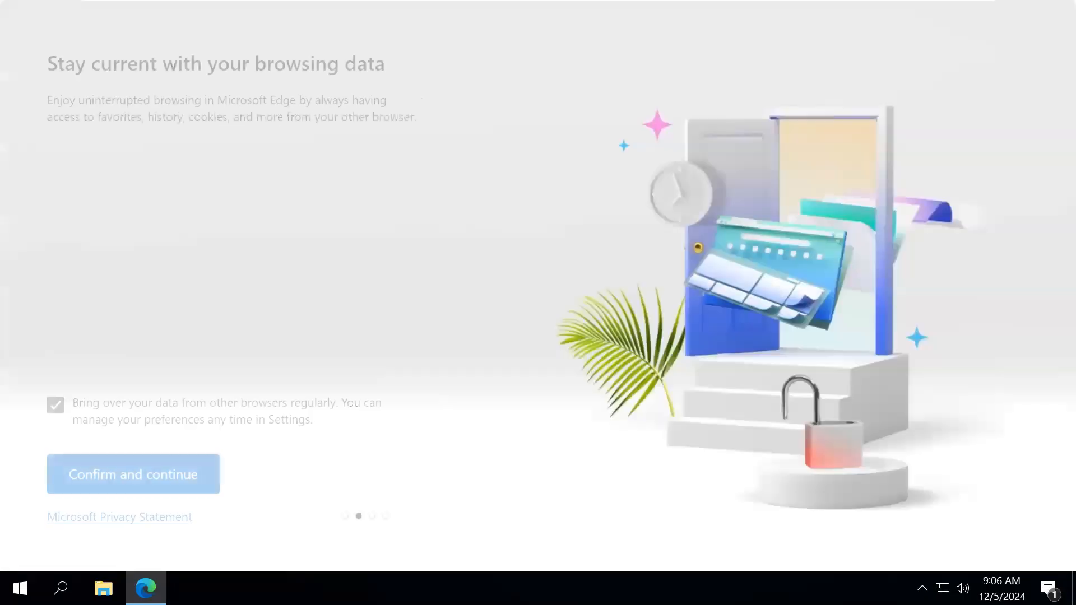
pyautogui.click(187, 479)
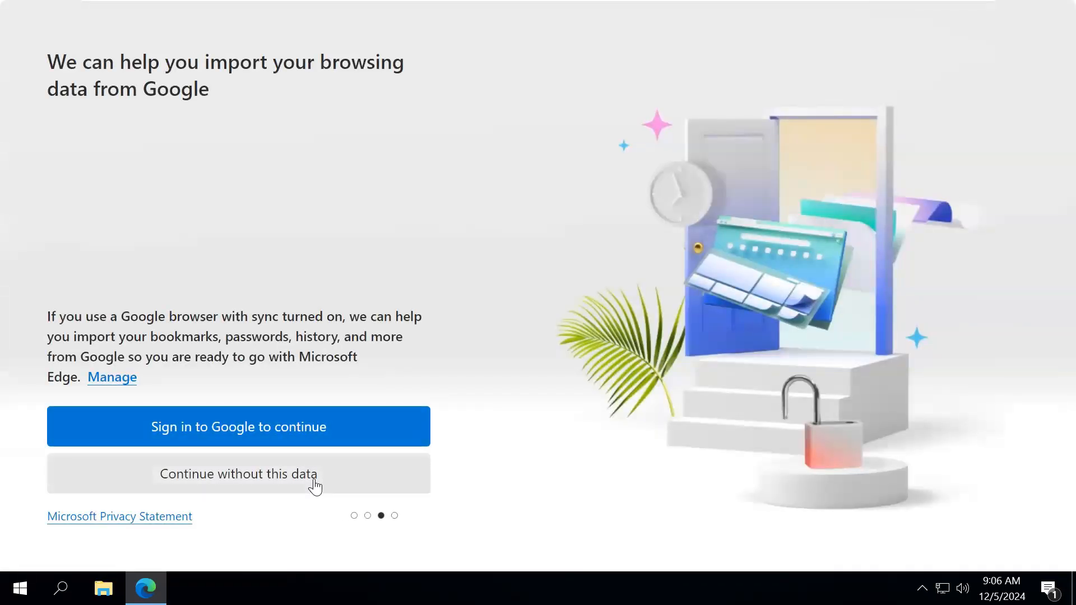
pyautogui.click(313, 485)
pyautogui.click(151, 483)
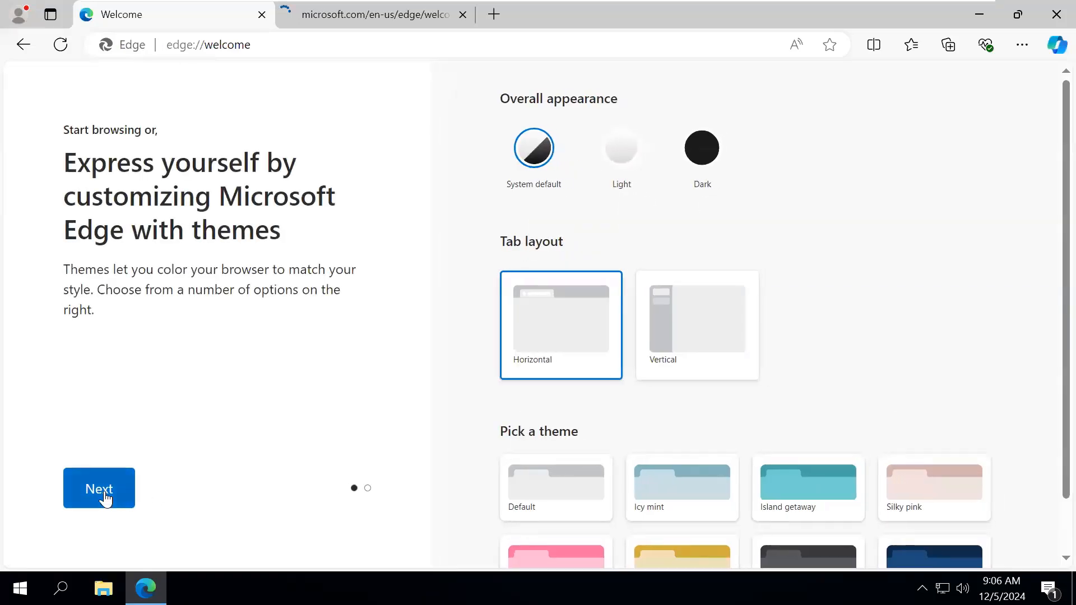
pyautogui.click(102, 490)
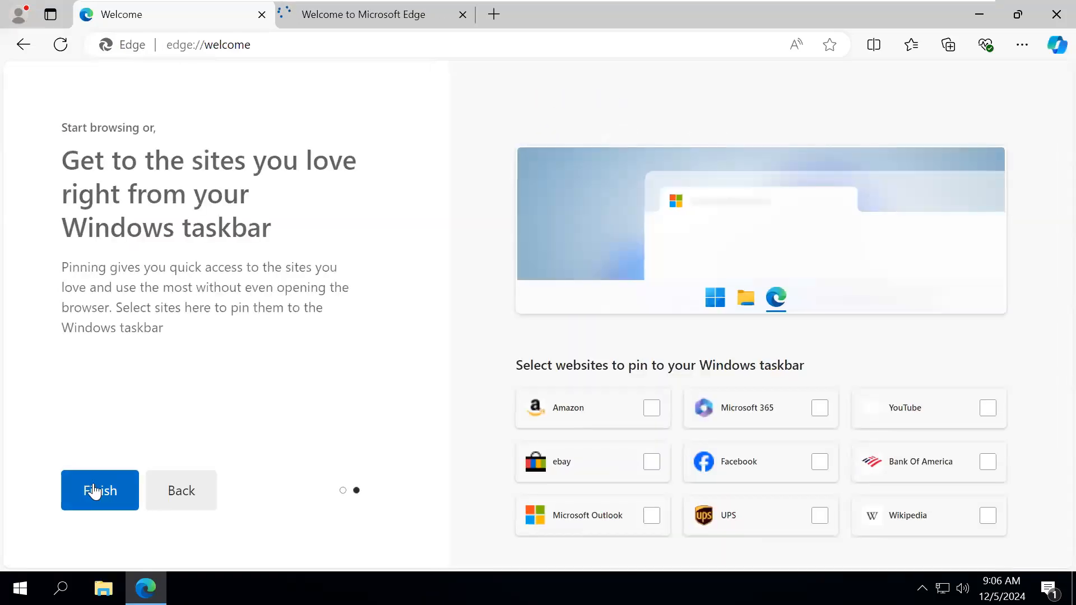
pyautogui.click(102, 490)
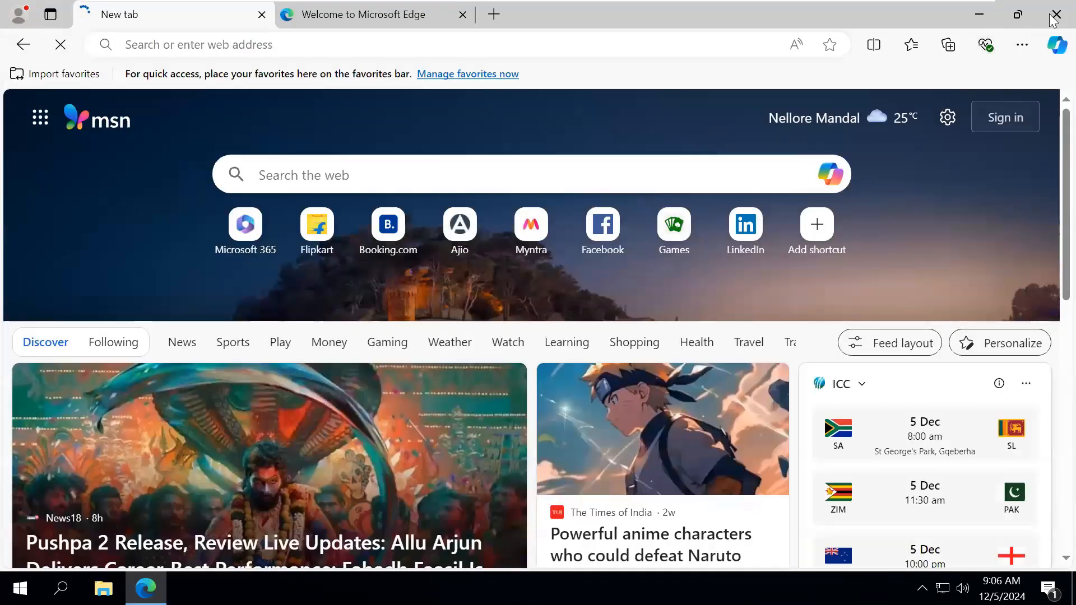
pyautogui.click(1056, 14)
pyautogui.click(486, 480)
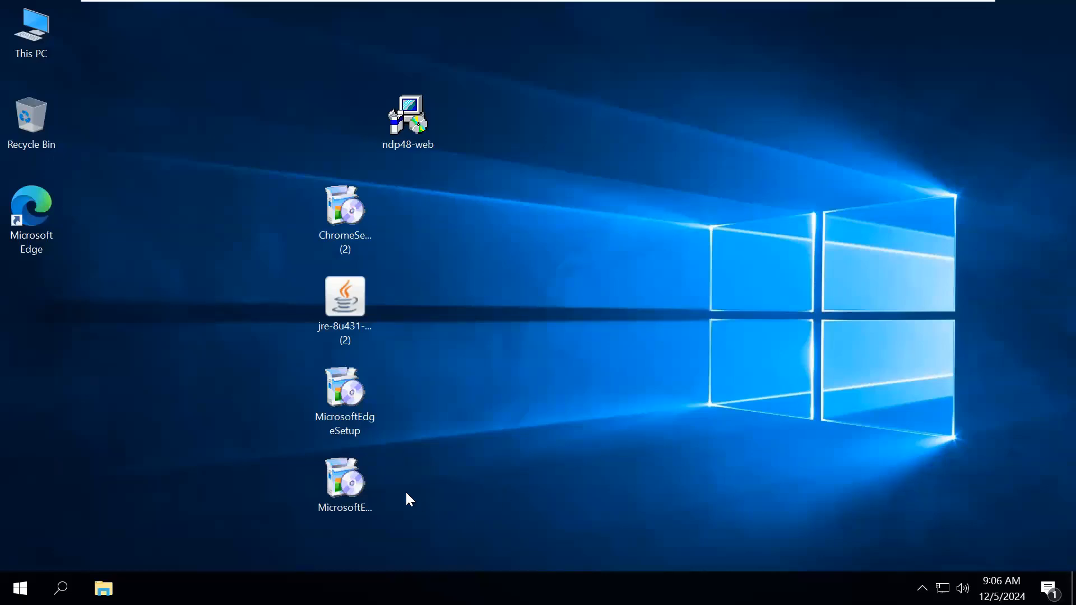
# - Run MicrosoftEdgeWebView2RuntimeInstallerX64 from the desktop and finish the WebView2 runtime installation
pyautogui.click(331, 502)
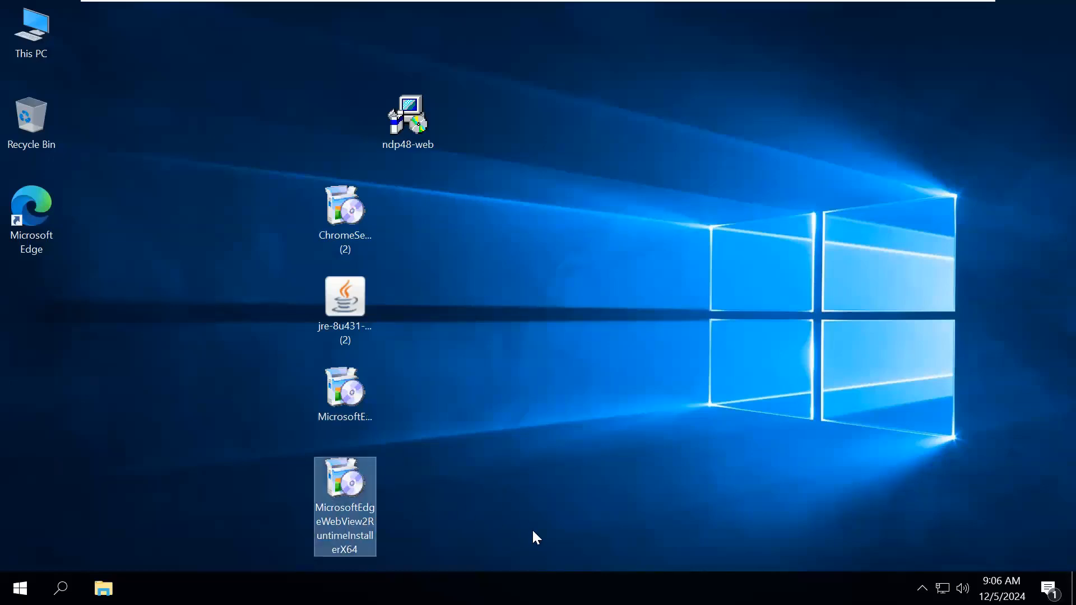
pyautogui.doubleClick(355, 508)
pyautogui.click(592, 447)
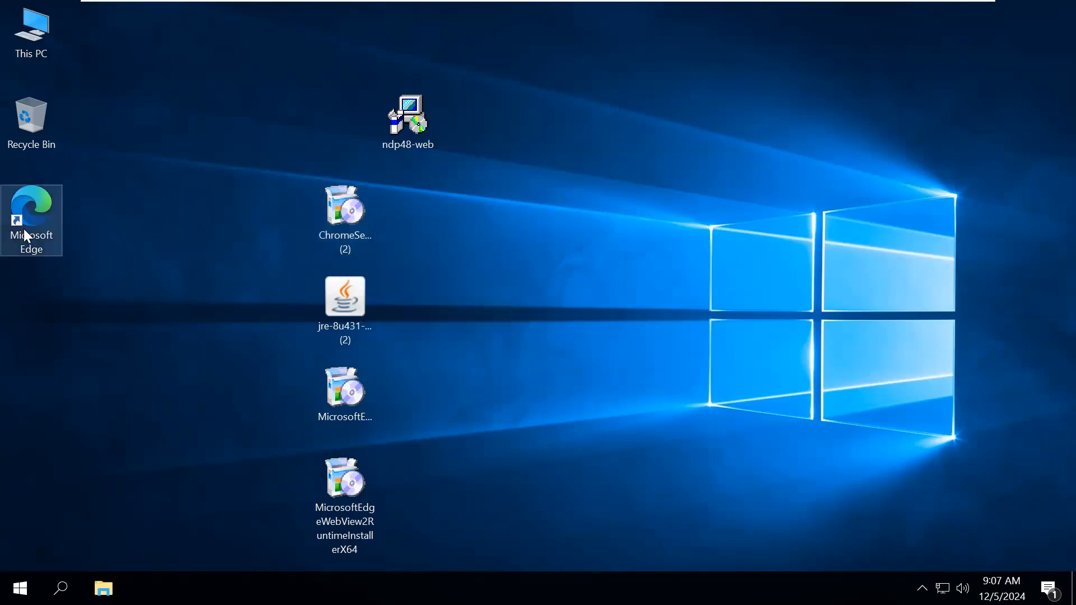
# - Open Microsoft Edge from the desktop, pin it to the taskbar and close the browser
pyautogui.click(48, 250)
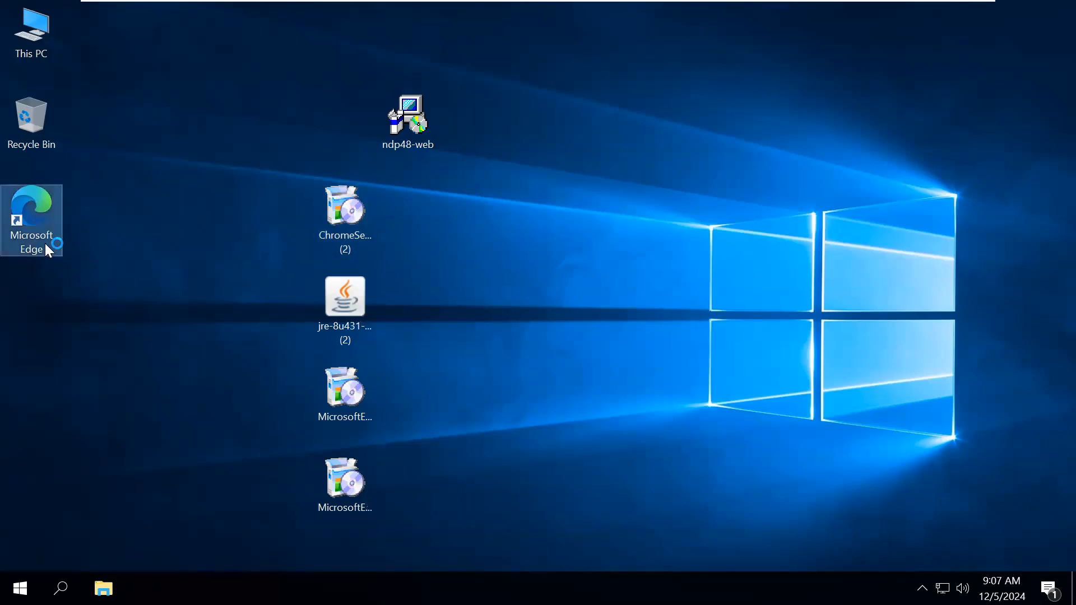
pyautogui.doubleClick(45, 244)
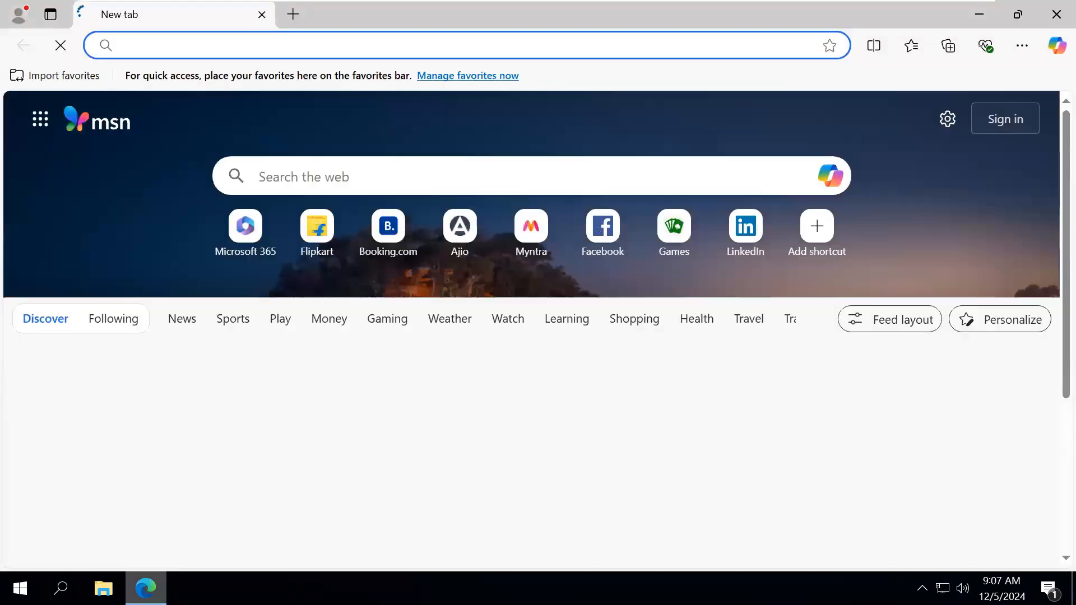
pyautogui.rightClick(146, 589)
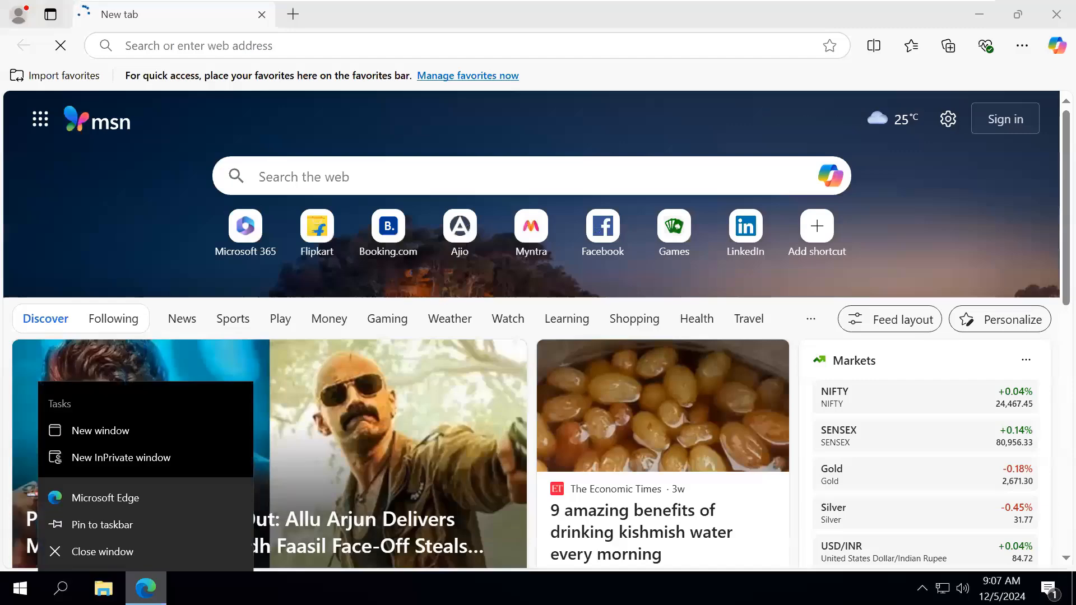
pyautogui.click(148, 529)
pyautogui.click(1038, 21)
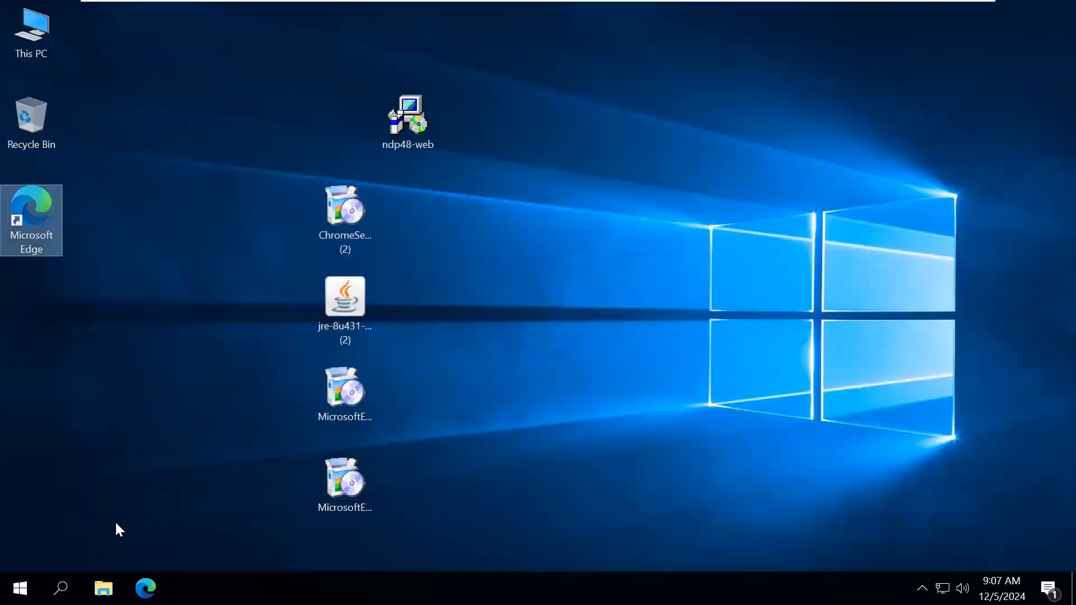
# - Move the Microsoft Edge desktop shortcut to the Recycle Bin and permanently empty the bin
pyautogui.moveTo(34, 207); pyautogui.dragTo(28, 118)
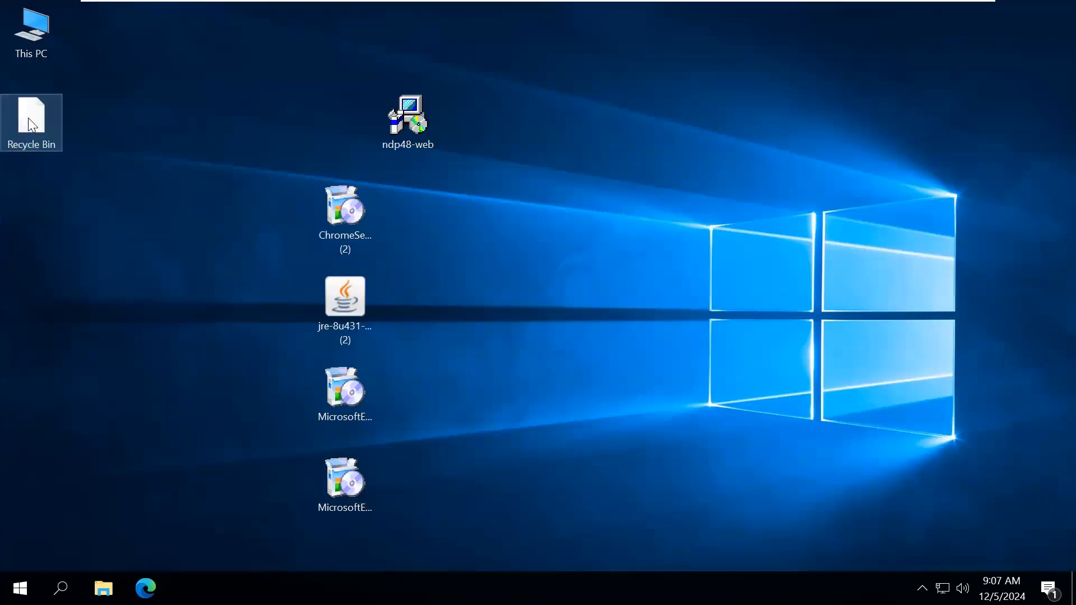
pyautogui.rightClick(28, 119)
pyautogui.click(94, 150)
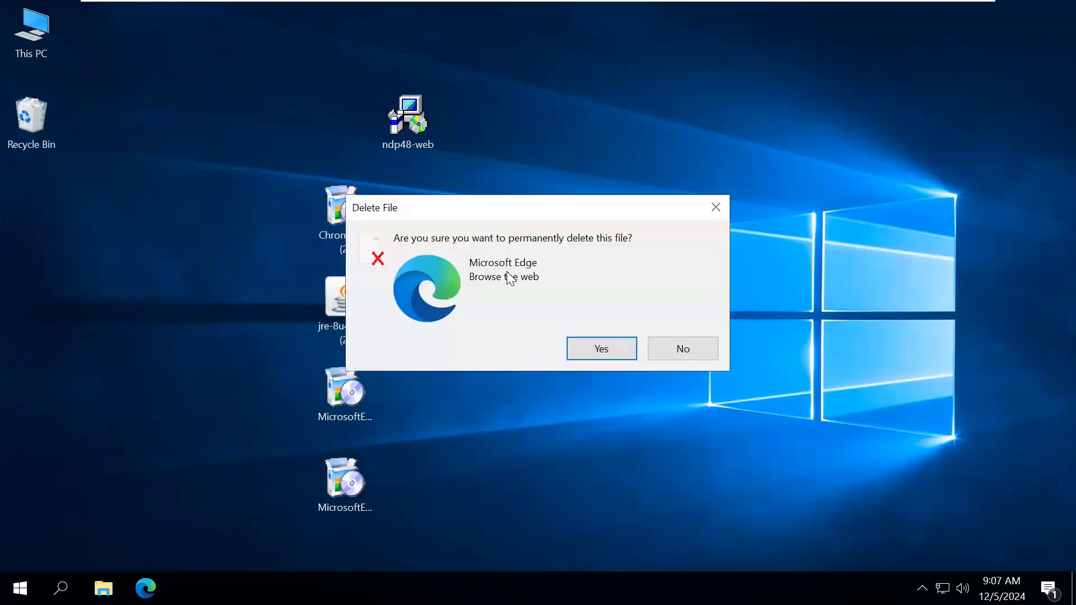
pyautogui.click(617, 350)
# - Start the Chrome installation from ChromeSetup (2), and permanently delete both Microsoft Edge and WebView2 installers through the Recycle Bin while it downloads
pyautogui.click(339, 230)
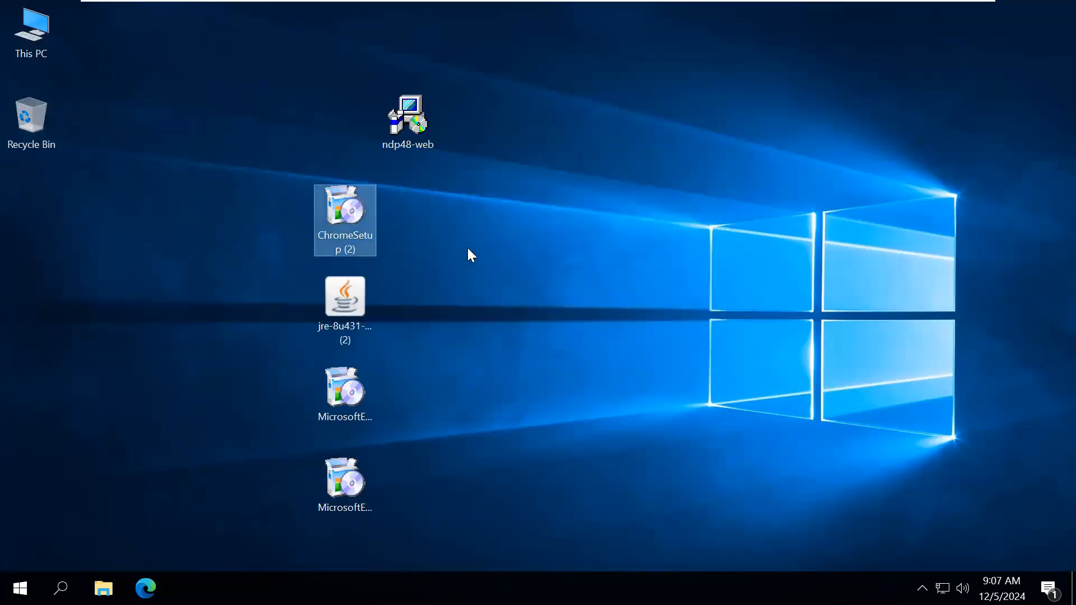
pyautogui.doubleClick(354, 228)
pyautogui.moveTo(351, 468); pyautogui.dragTo(31, 124)
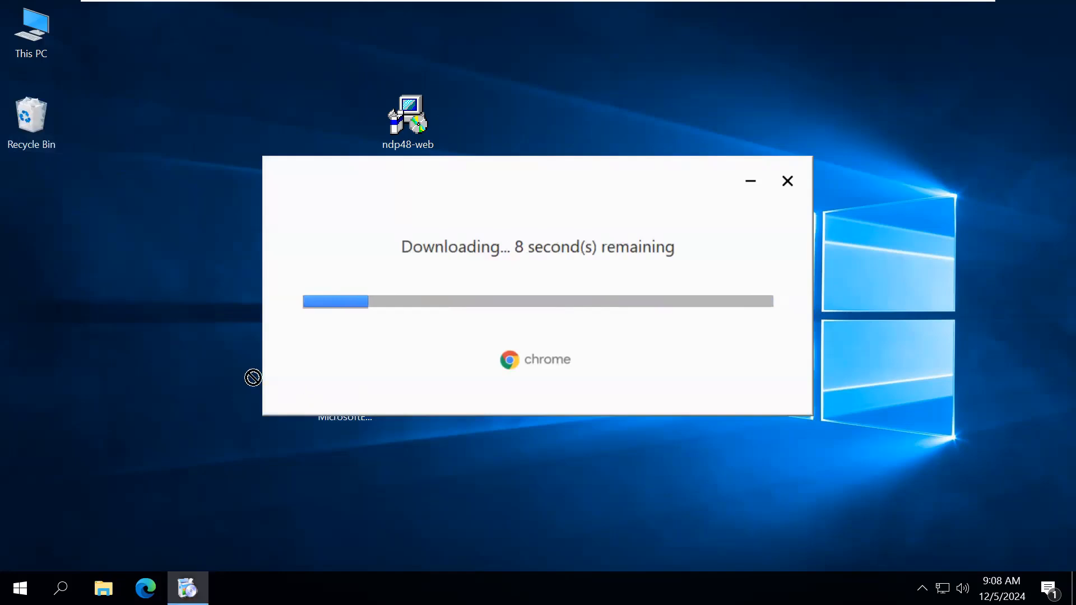
pyautogui.moveTo(335, 416); pyautogui.dragTo(31, 137)
pyautogui.rightClick(48, 135)
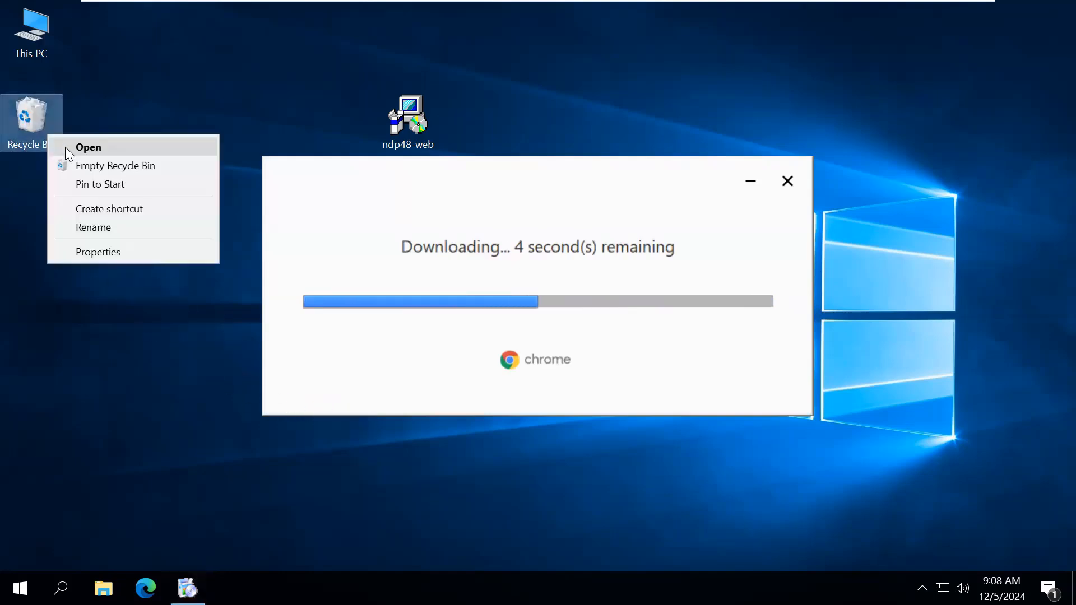
pyautogui.click(106, 165)
pyautogui.click(601, 310)
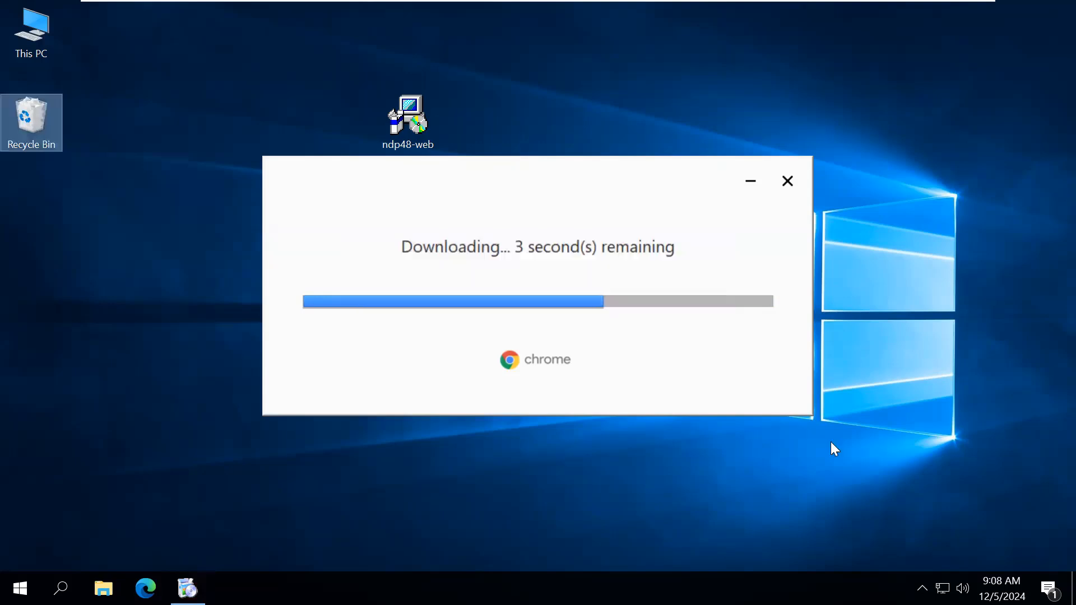
pyautogui.click(614, 525)
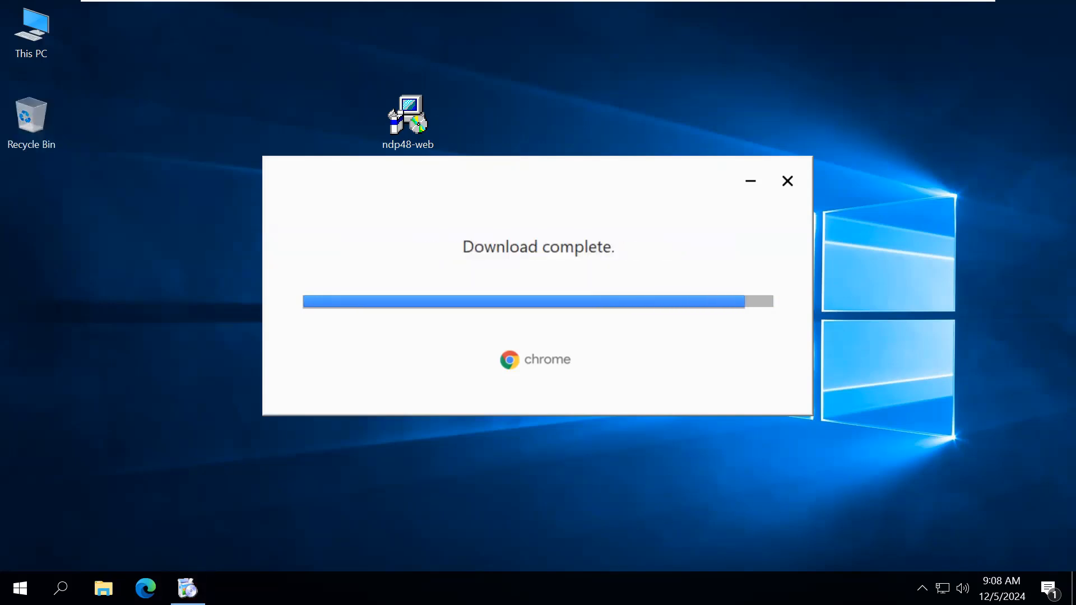
# - Dismiss the notification about blocked microphone access and close the notification area
pyautogui.click(1049, 589)
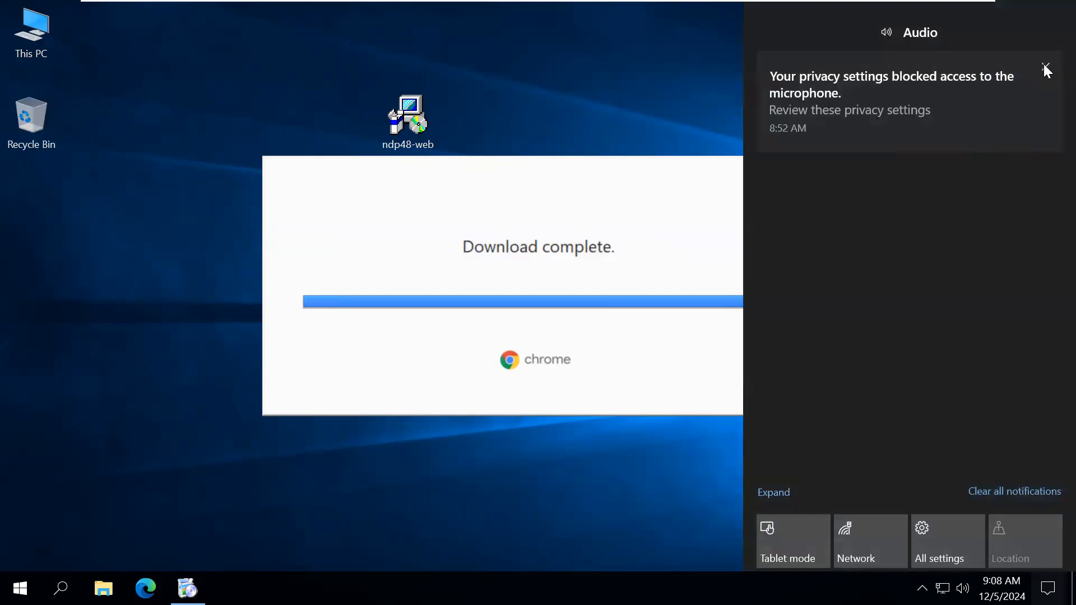
pyautogui.click(1046, 68)
pyautogui.click(651, 512)
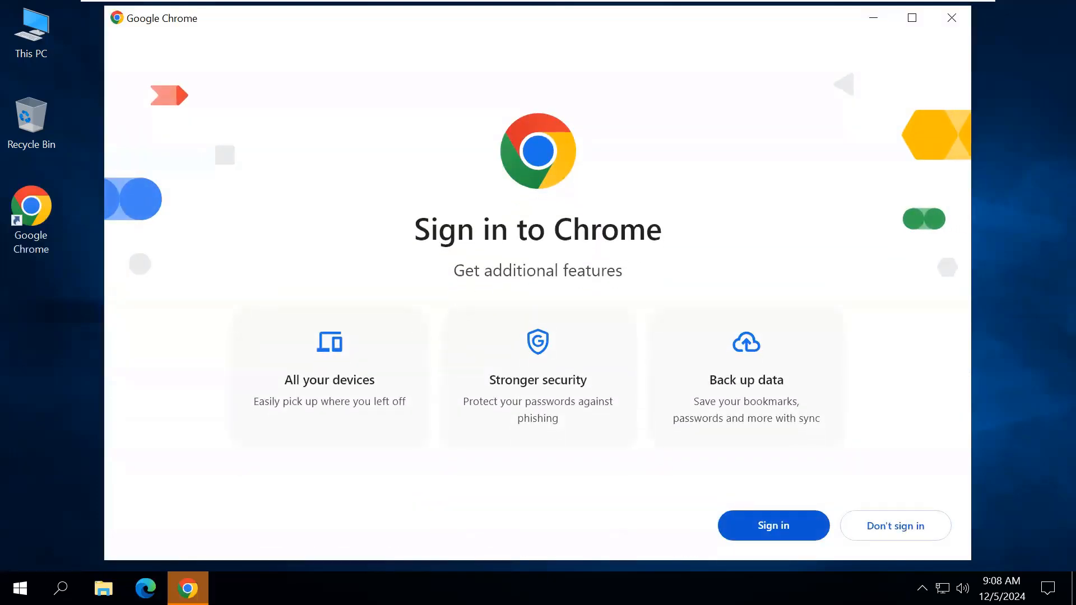
# - Decline signing in to Chrome, set Google Chrome as the default web browser in Windows and close Settings
pyautogui.click(912, 541)
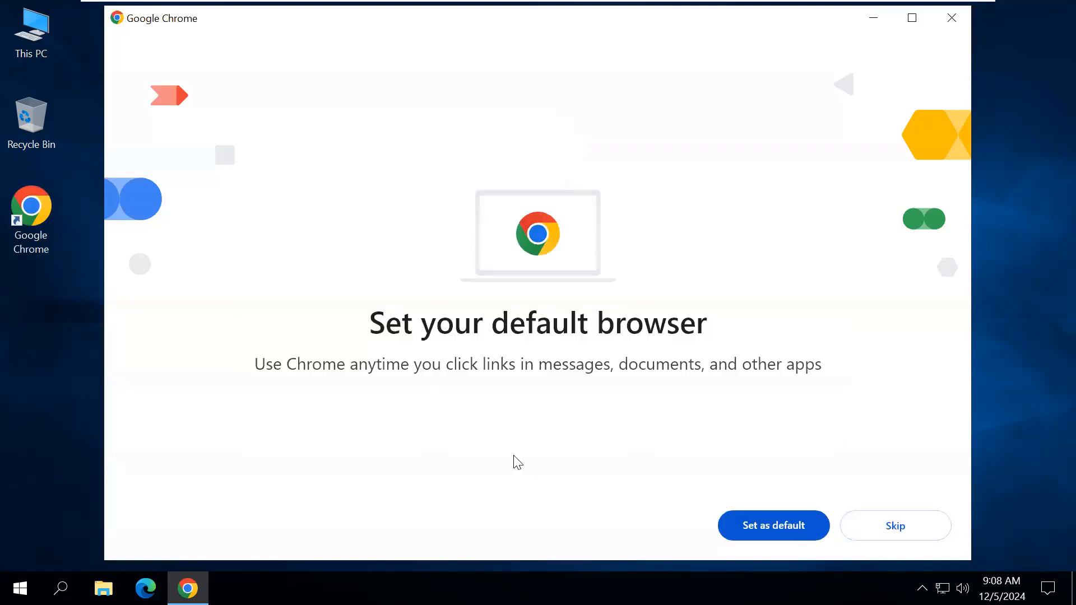
pyautogui.click(768, 531)
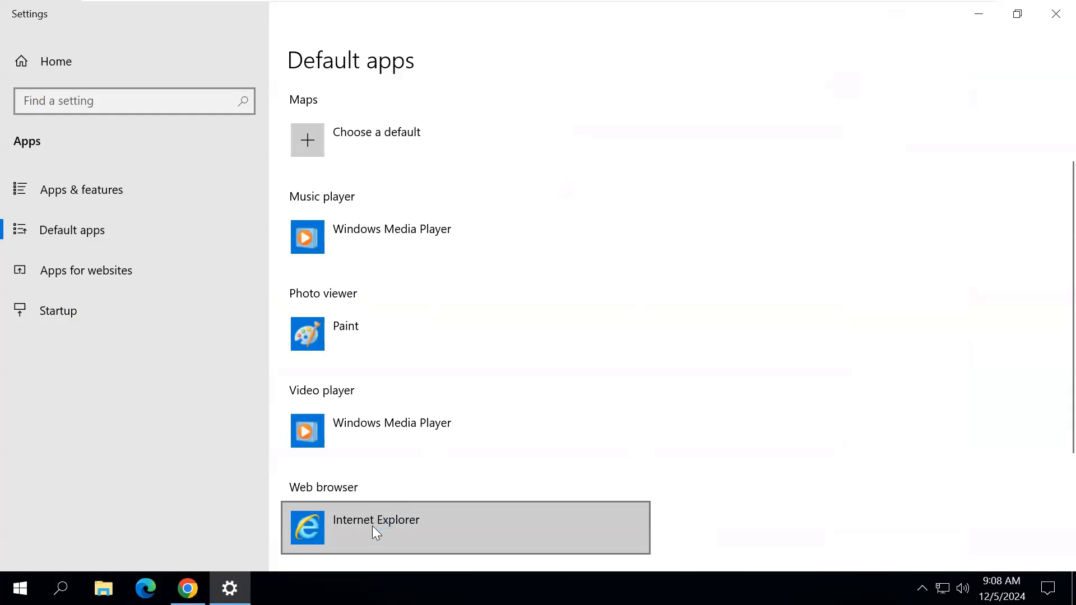
pyautogui.click(386, 520)
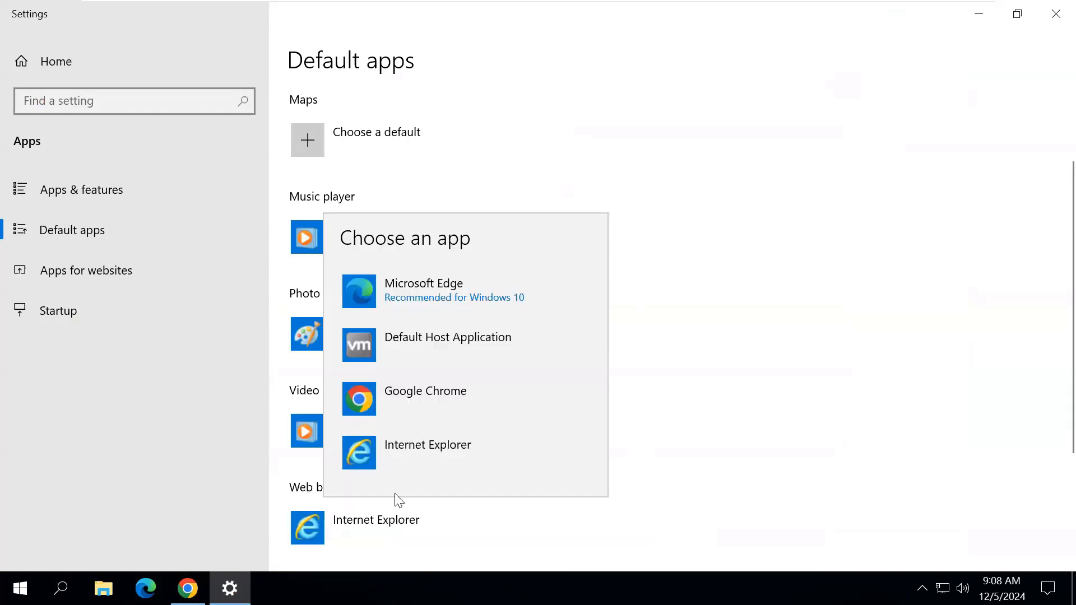
pyautogui.click(417, 408)
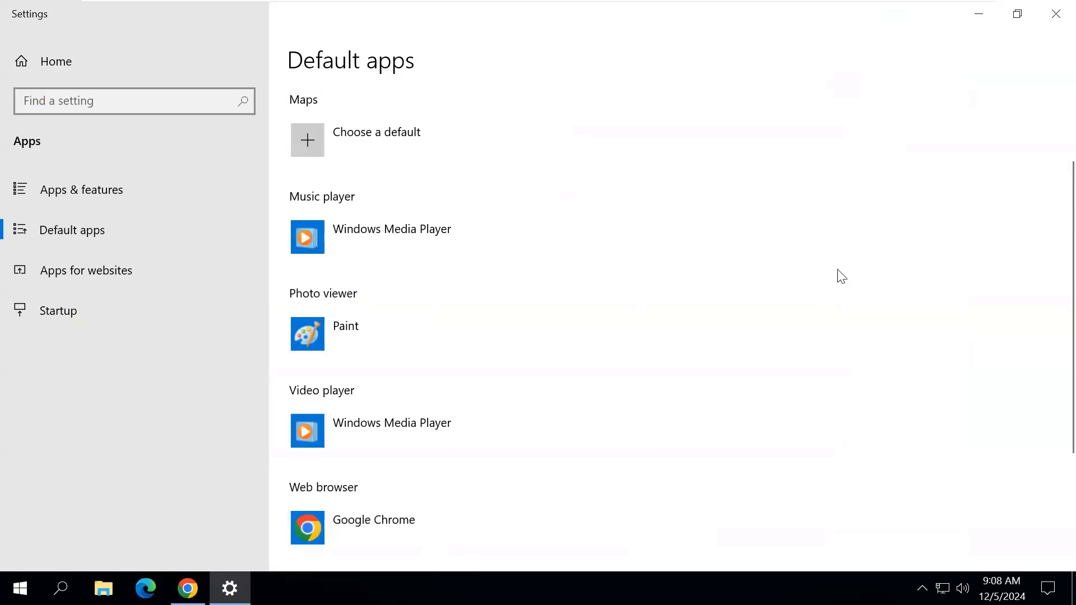
pyautogui.click(1057, 13)
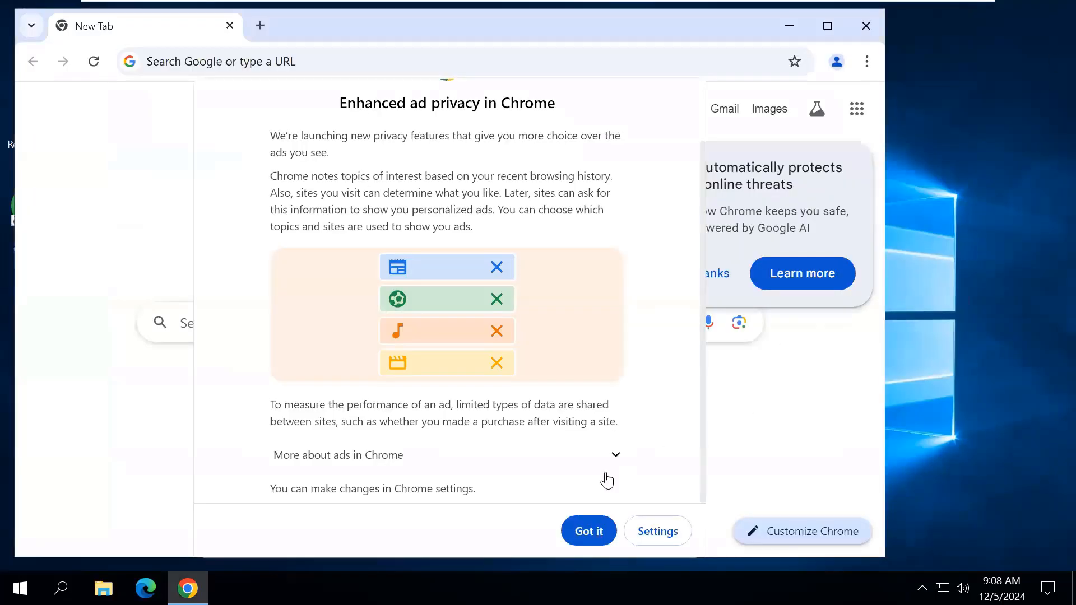
# - Acknowledge Chrome's ad privacy notice, maximize the browser window and close it
pyautogui.click(587, 531)
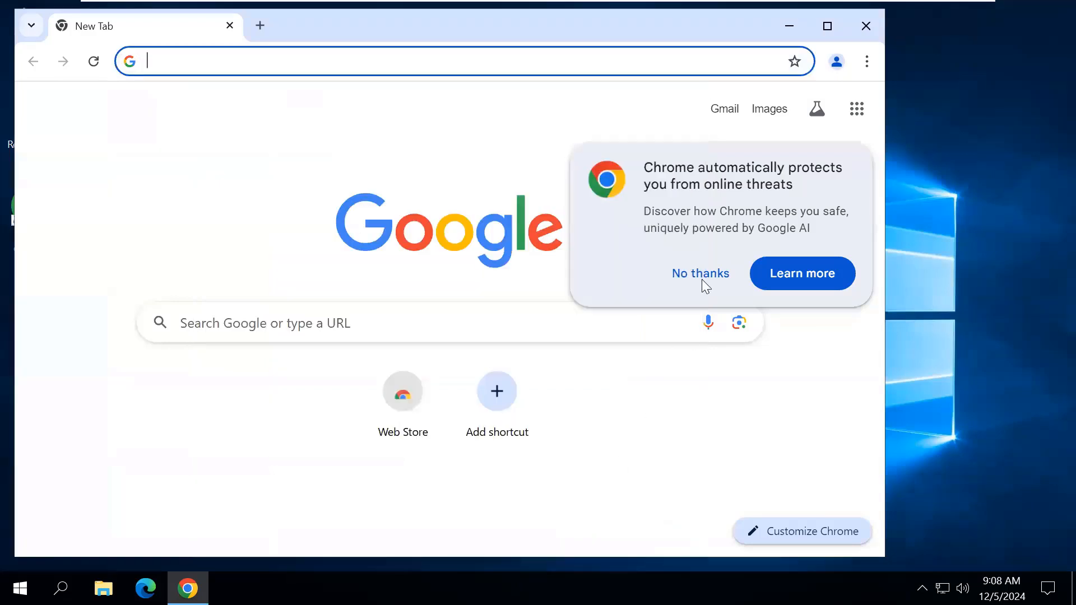
pyautogui.click(827, 26)
pyautogui.click(1054, 16)
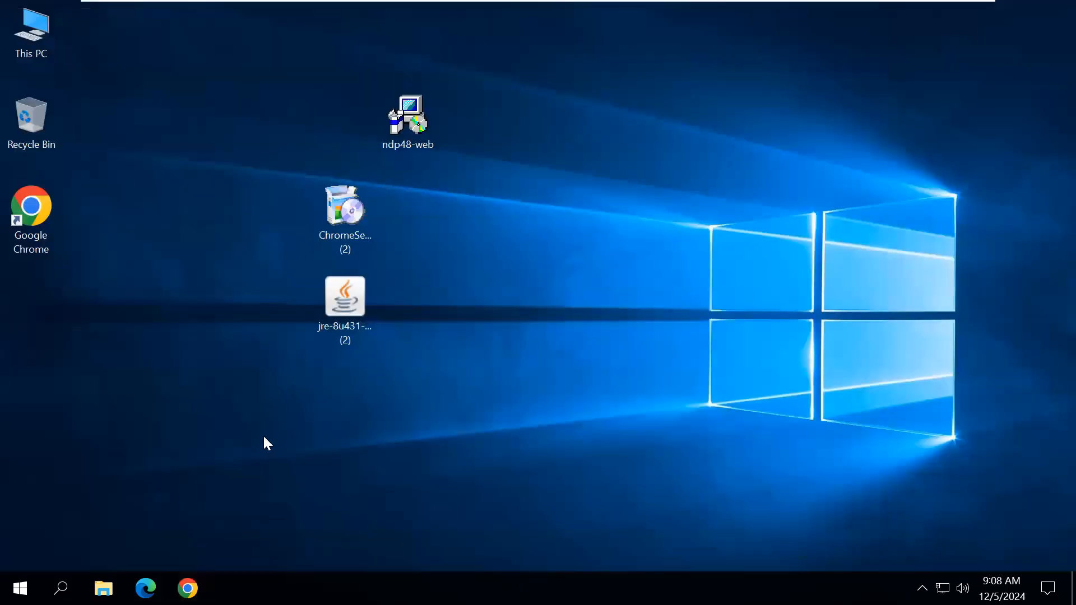
# - Move the Google Chrome desktop shortcut and the ChromeSetup (2) installer to the Recycle Bin and permanently empty it
pyautogui.moveTo(43, 216); pyautogui.dragTo(34, 120)
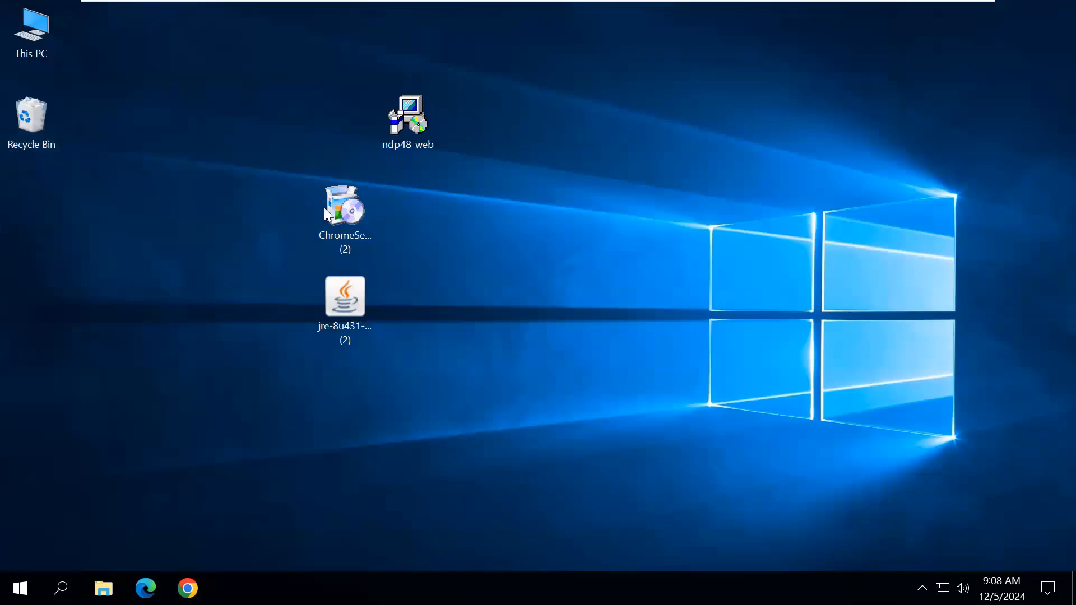
pyautogui.moveTo(359, 223); pyautogui.dragTo(27, 124)
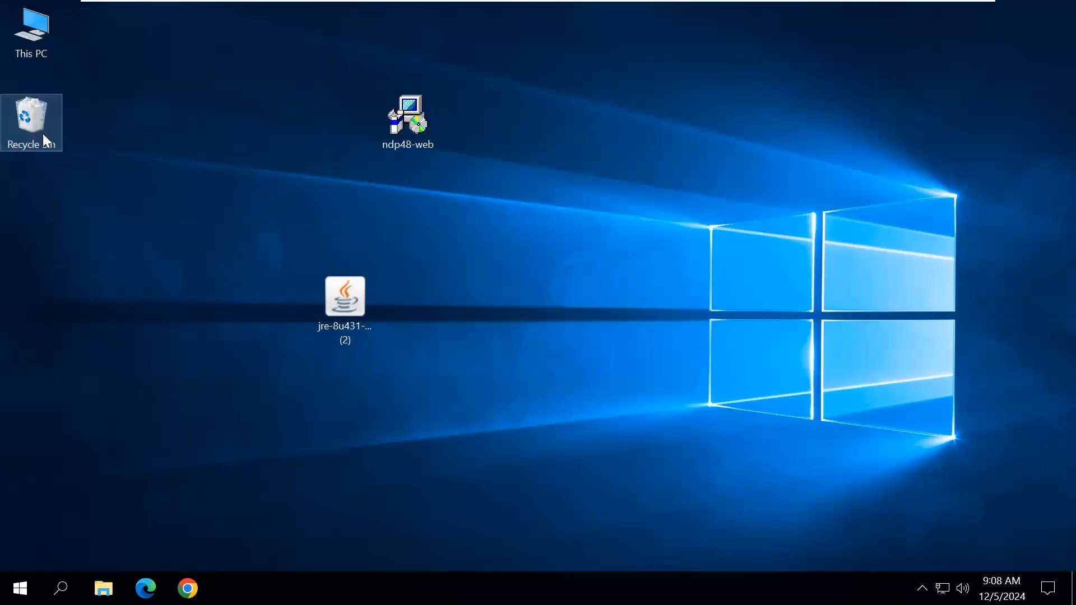
pyautogui.rightClick(43, 134)
pyautogui.click(31, 122)
pyautogui.rightClick(31, 124)
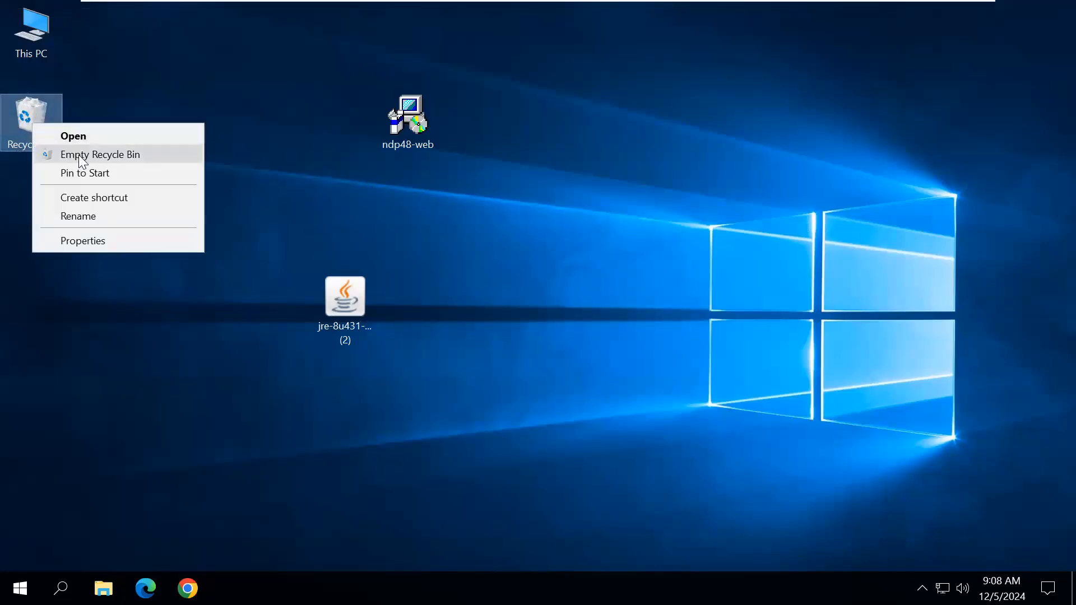
pyautogui.click(89, 152)
pyautogui.click(617, 310)
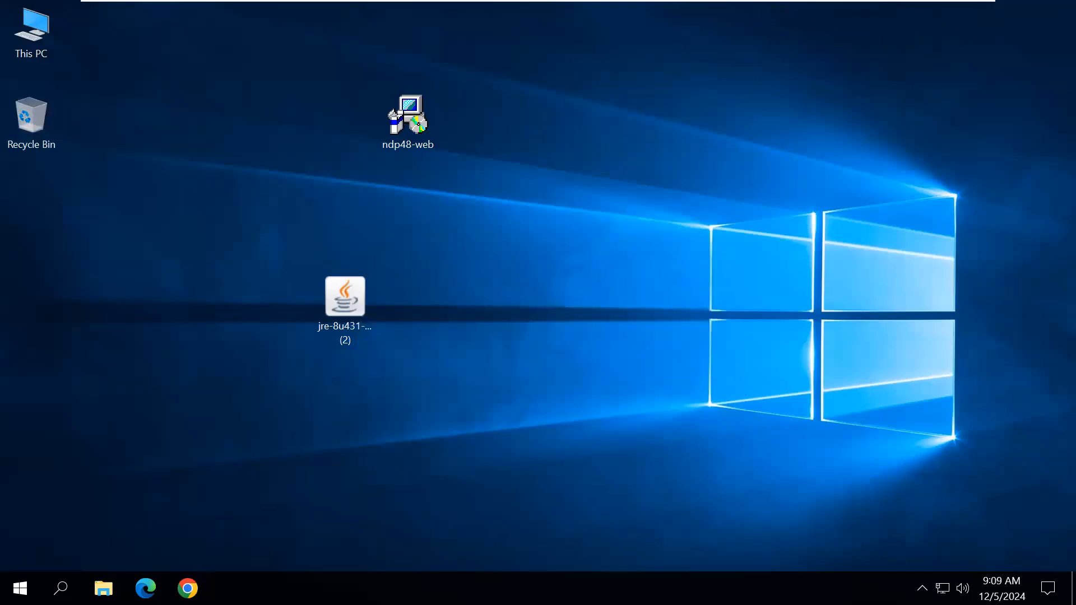
# - Switch to Google Chrome, search Google for "download winrar" and open the win-rar.com download page
pyautogui.click(188, 589)
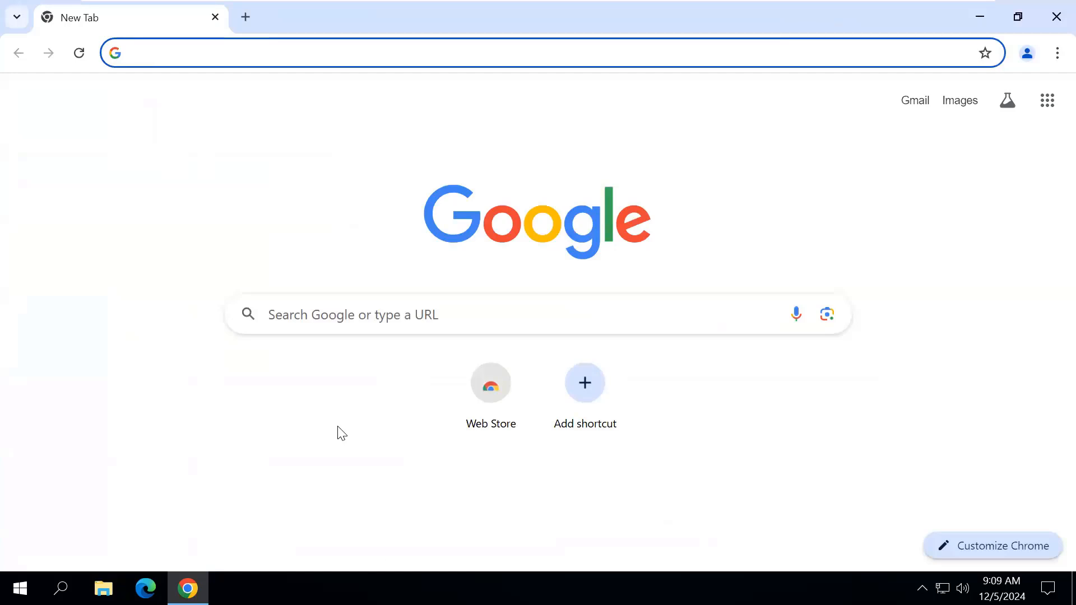
pyautogui.click(368, 327)
pyautogui.write('do')
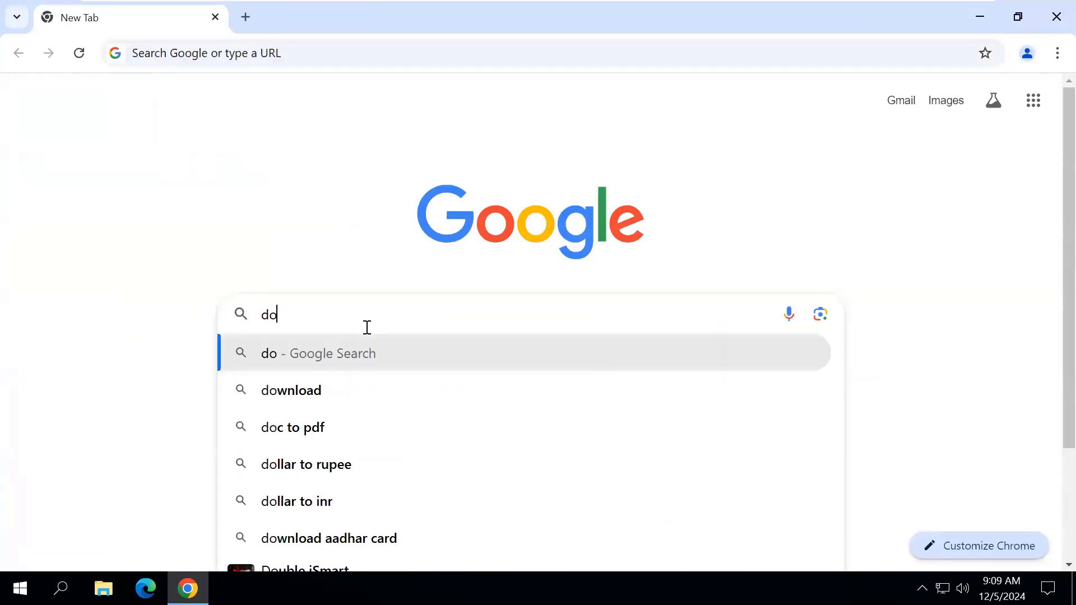
pyautogui.write('wnload winrar')
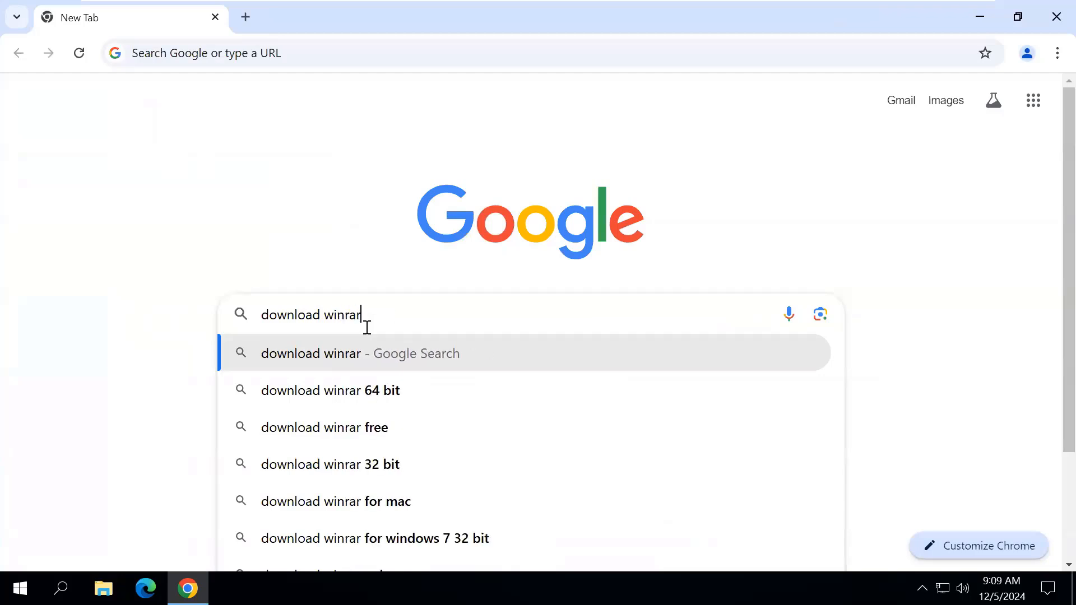
pyautogui.press('Return')
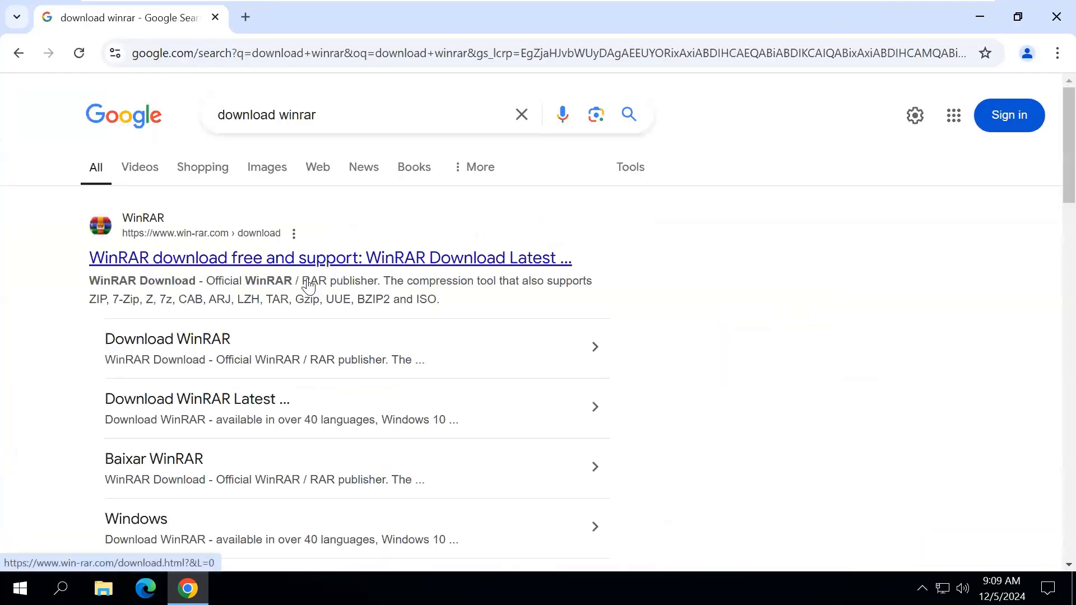
pyautogui.click(337, 259)
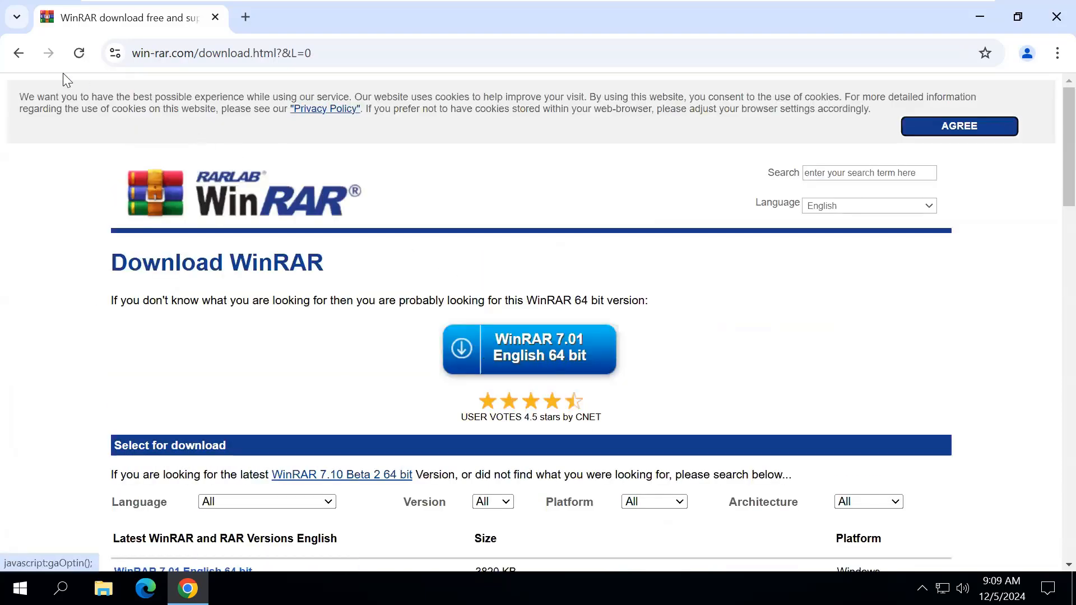
# - Return to the Google results, search for "downloadchrome" and open the official Google Chrome page
pyautogui.click(20, 53)
pyautogui.moveTo(318, 117); pyautogui.dragTo(278, 121)
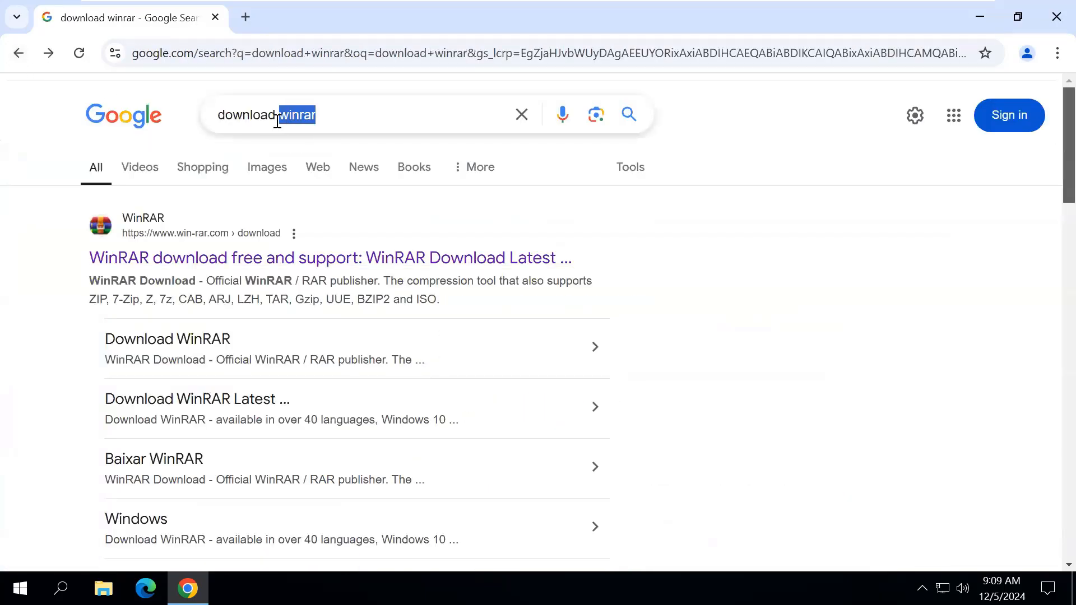
pyautogui.press('BackSpace')
pyautogui.write('chrome')
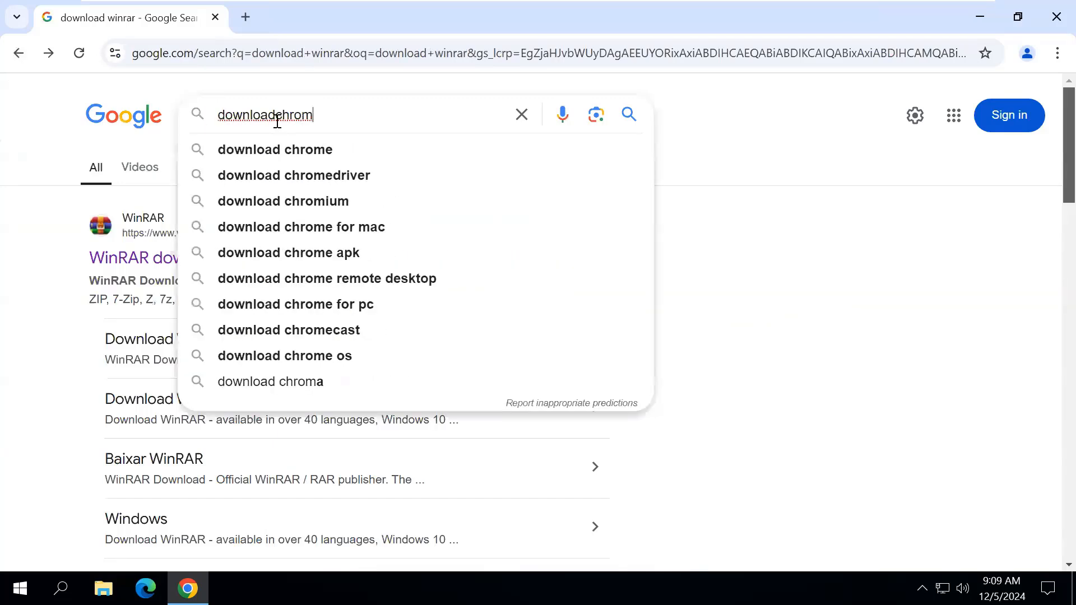
pyautogui.press('Return')
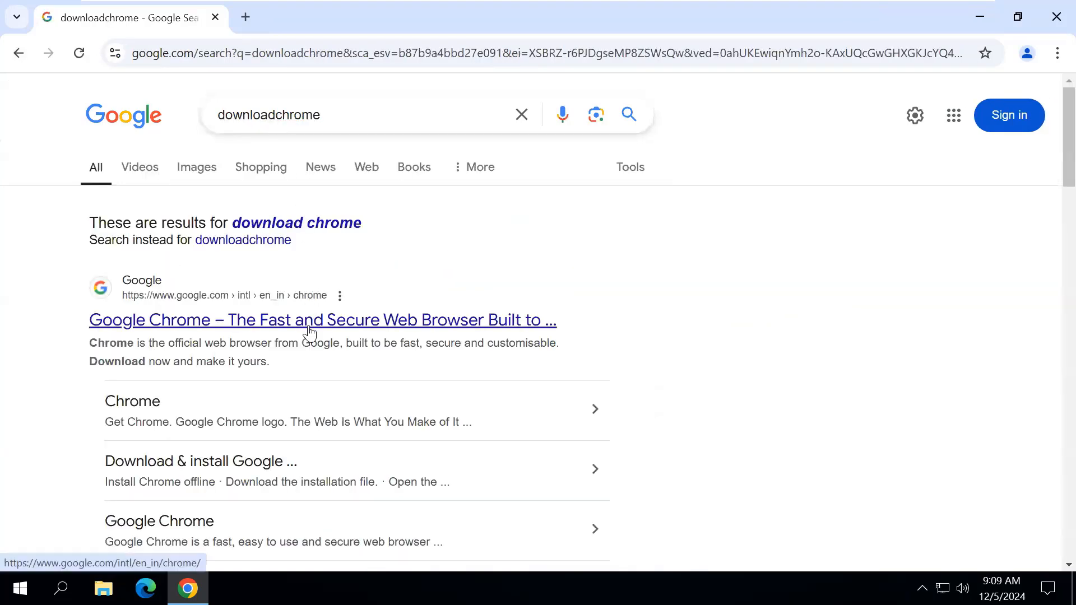
pyautogui.click(307, 323)
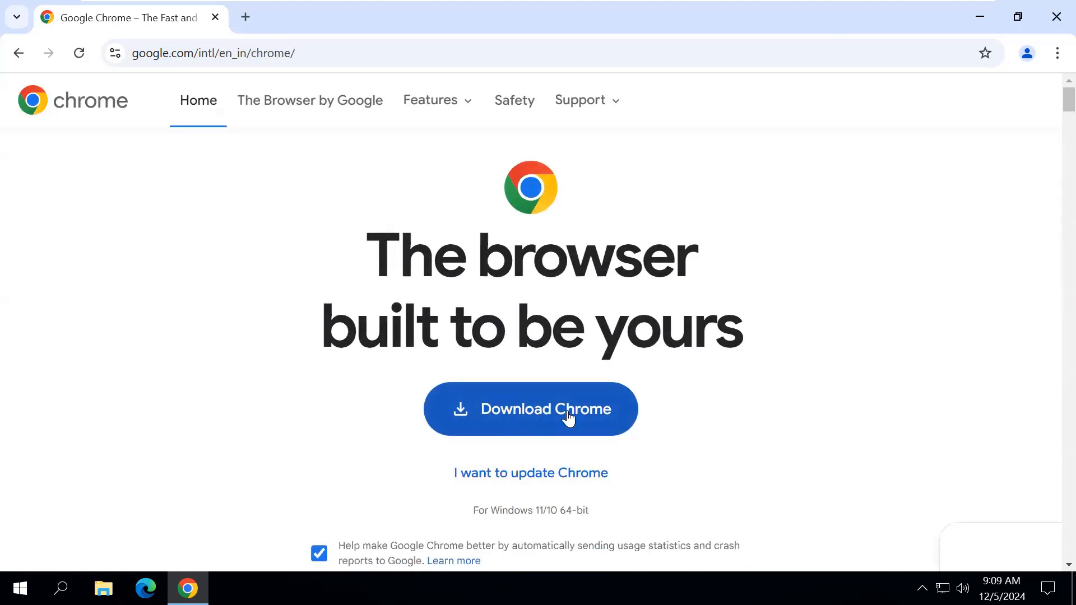
# - Return to the Google results, search for "download edge", open Microsoft's Edge download page and dismiss its overlay
pyautogui.click(18, 53)
pyautogui.moveTo(319, 116); pyautogui.dragTo(279, 115)
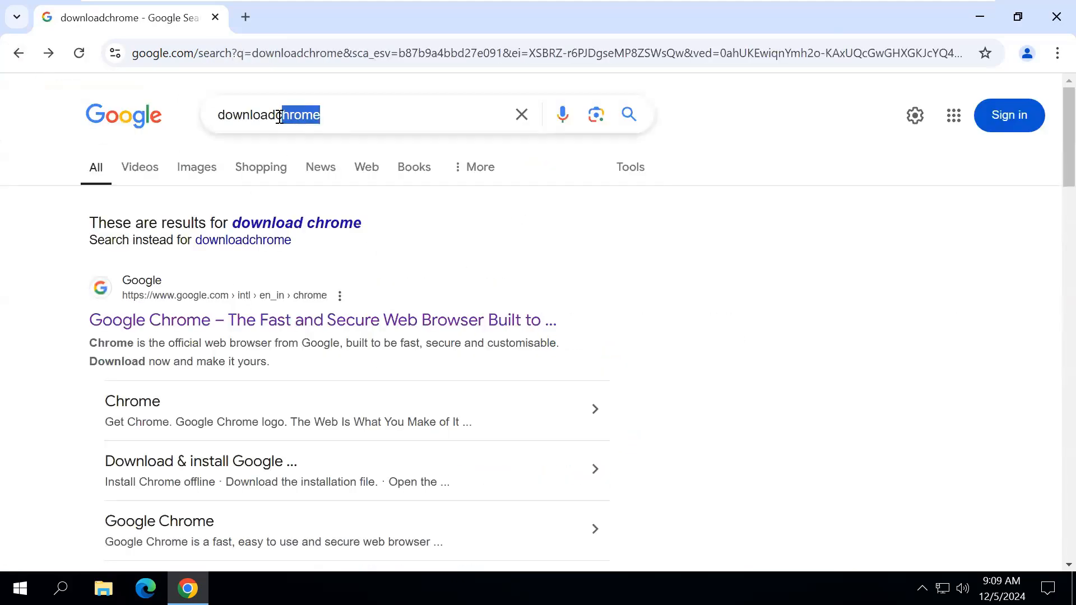
pyautogui.press('BackSpace')
pyautogui.write('edge')
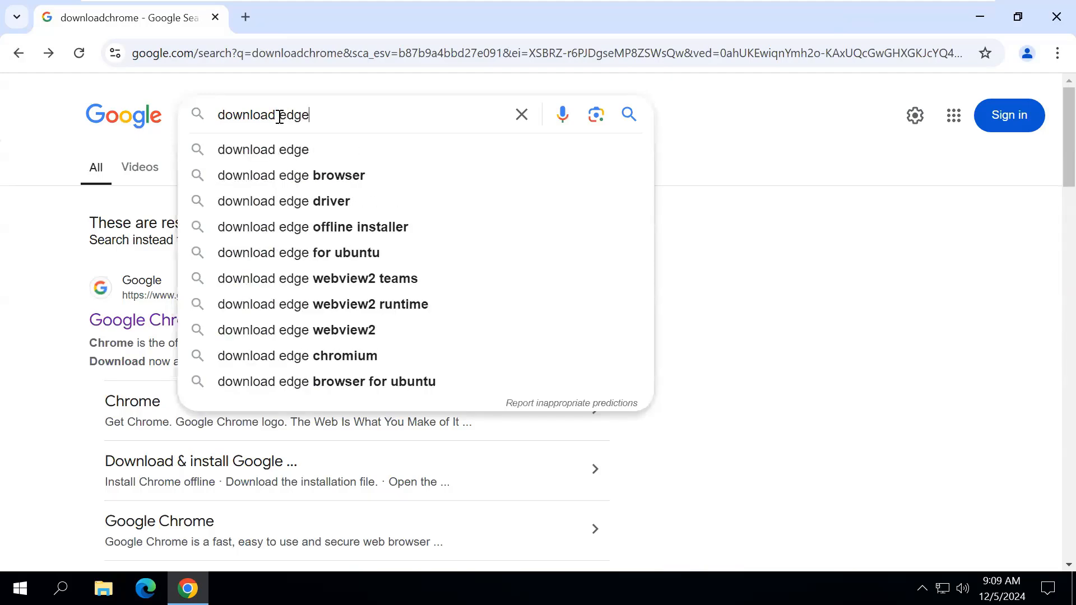
pyautogui.press('Return')
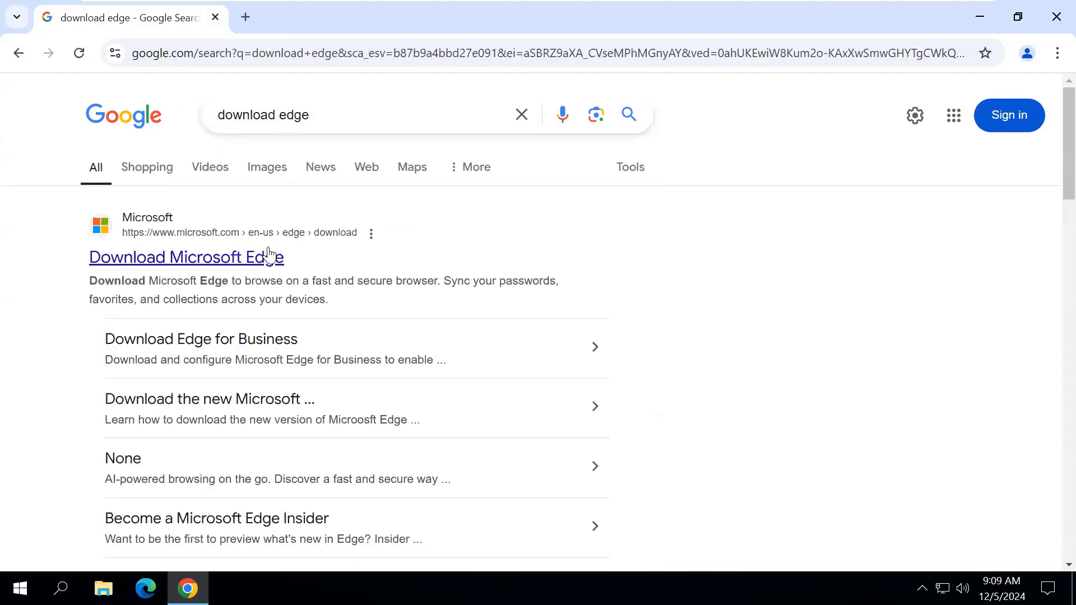
pyautogui.click(276, 257)
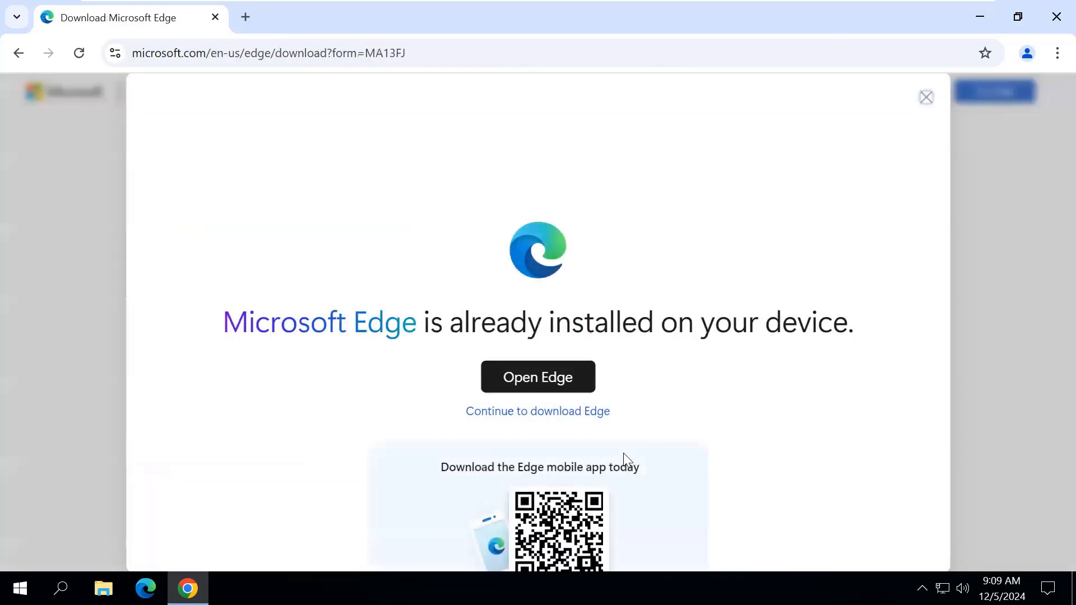
pyautogui.click(927, 98)
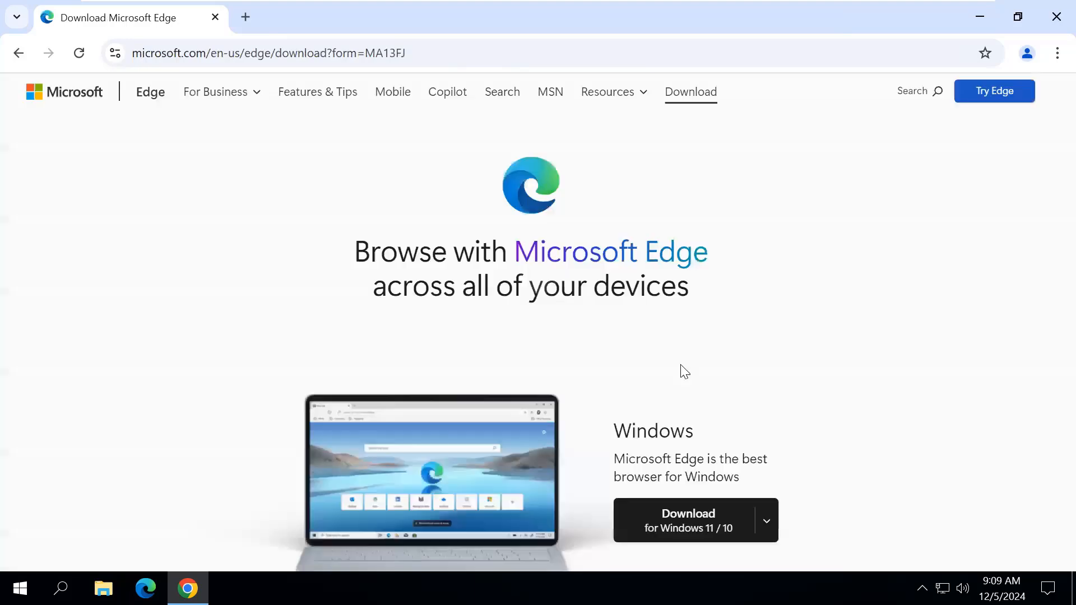
# - Find the Edge download for Windows Server, open its license terms dialog and close it without downloading
pyautogui.scroll(-5, 685, 370)
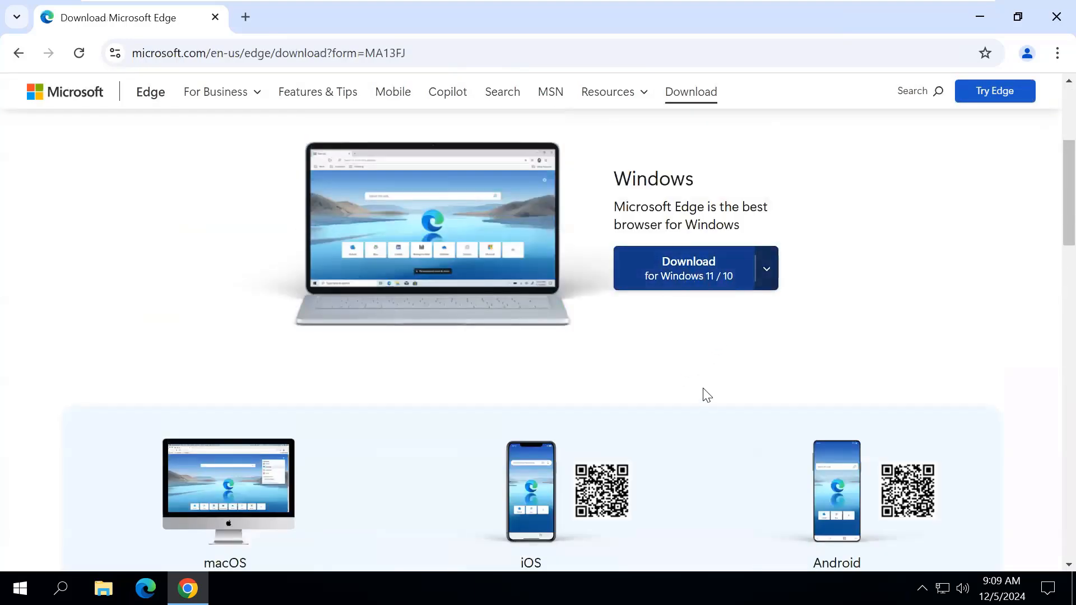
pyautogui.scroll(-3, 705, 382)
pyautogui.scroll(2, 707, 367)
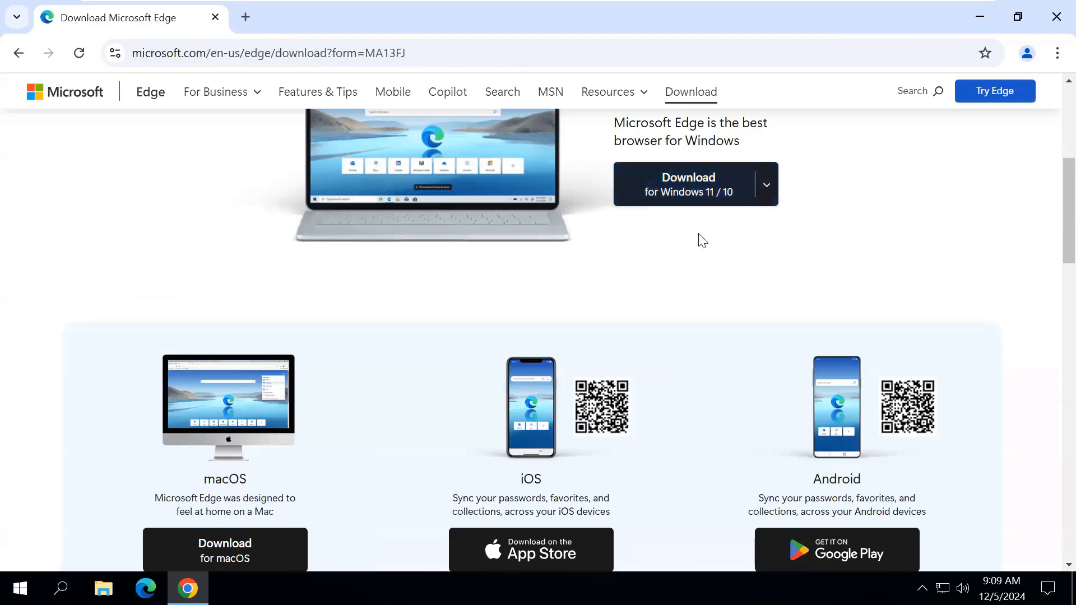
pyautogui.scroll(-3, 710, 284)
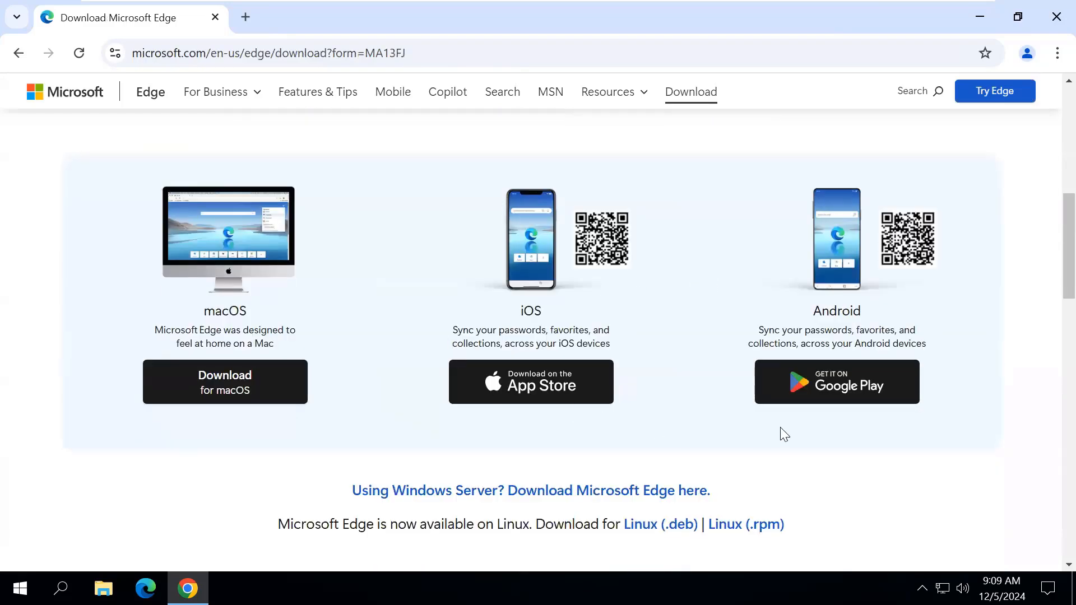
pyautogui.scroll(-3, 784, 435)
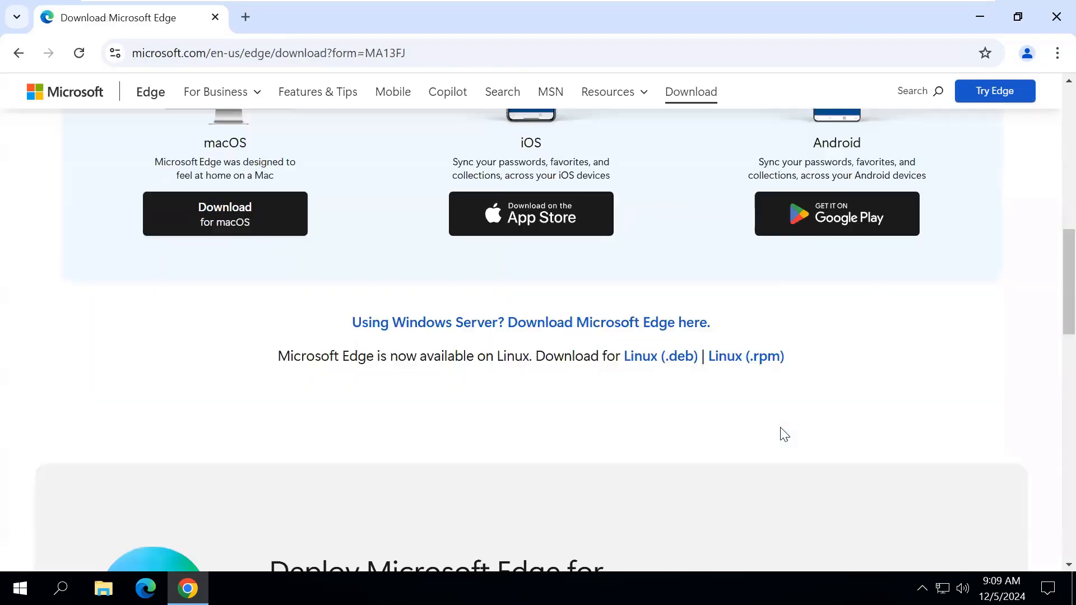
pyautogui.click(566, 324)
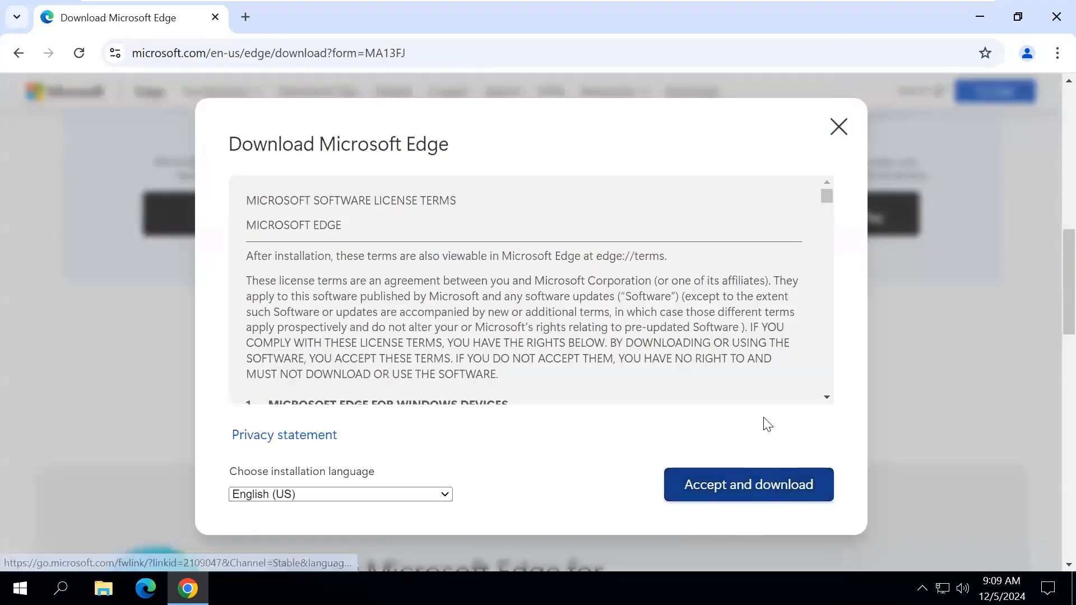
pyautogui.press('Escape')
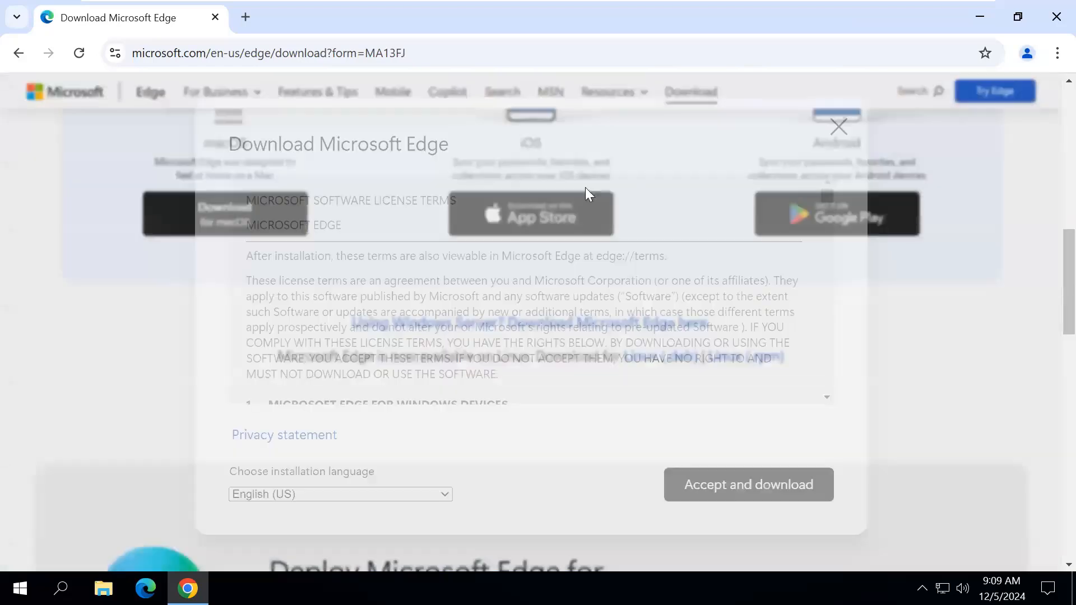
# - Return to the Google results, search for "download edge viewer 2" and open the Microsoft Edge WebView2 page at its Runtime downloads
pyautogui.click(17, 54)
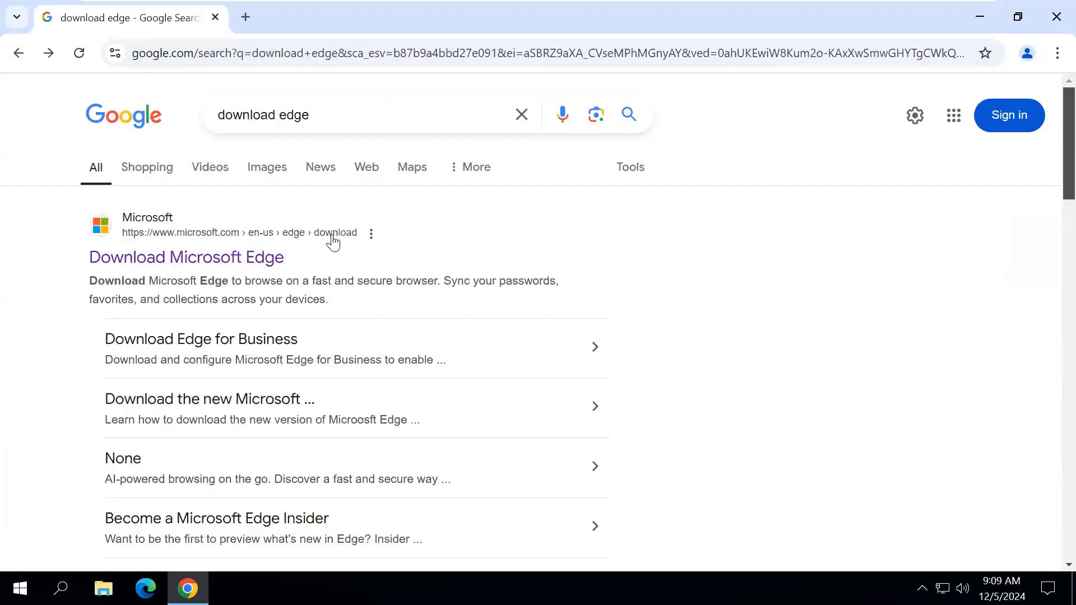
pyautogui.moveTo(296, 114); pyautogui.dragTo(310, 113)
pyautogui.click(315, 112)
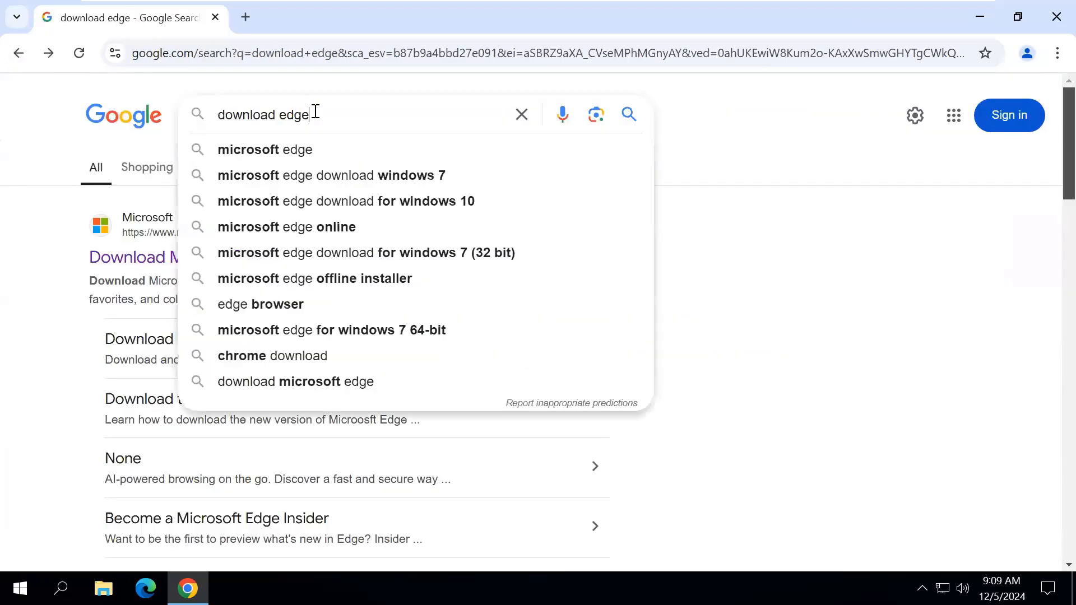
pyautogui.write('vie')
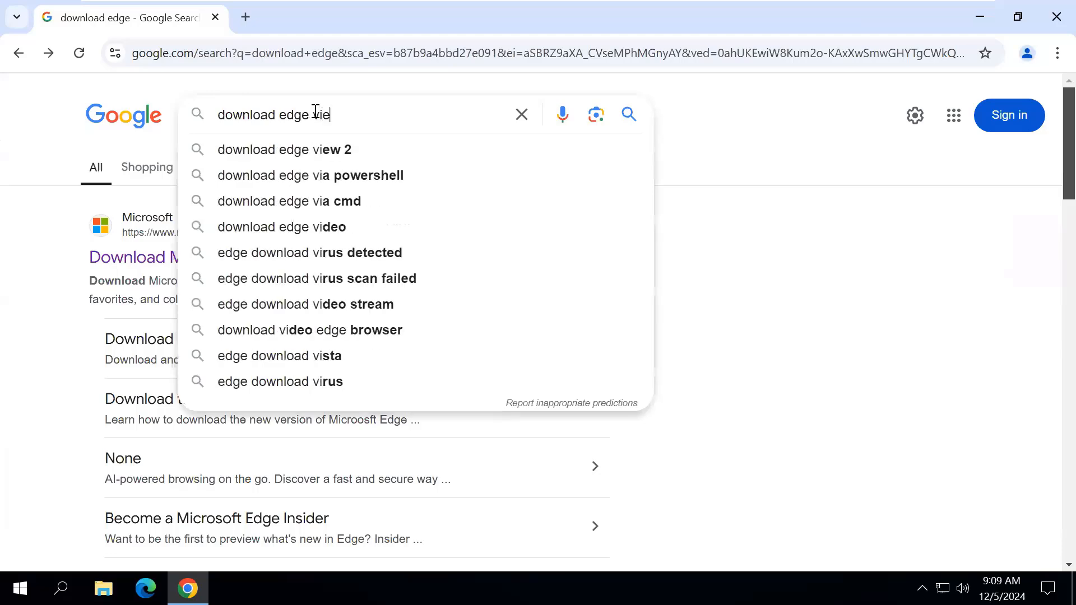
pyautogui.write('wer 2')
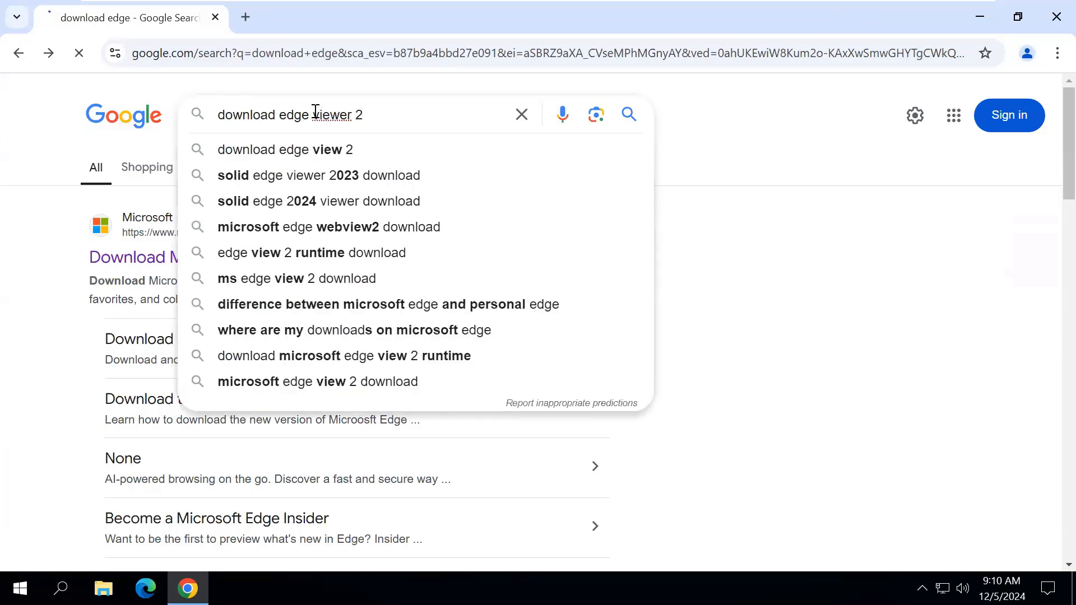
pyautogui.press('Return')
pyautogui.click(264, 292)
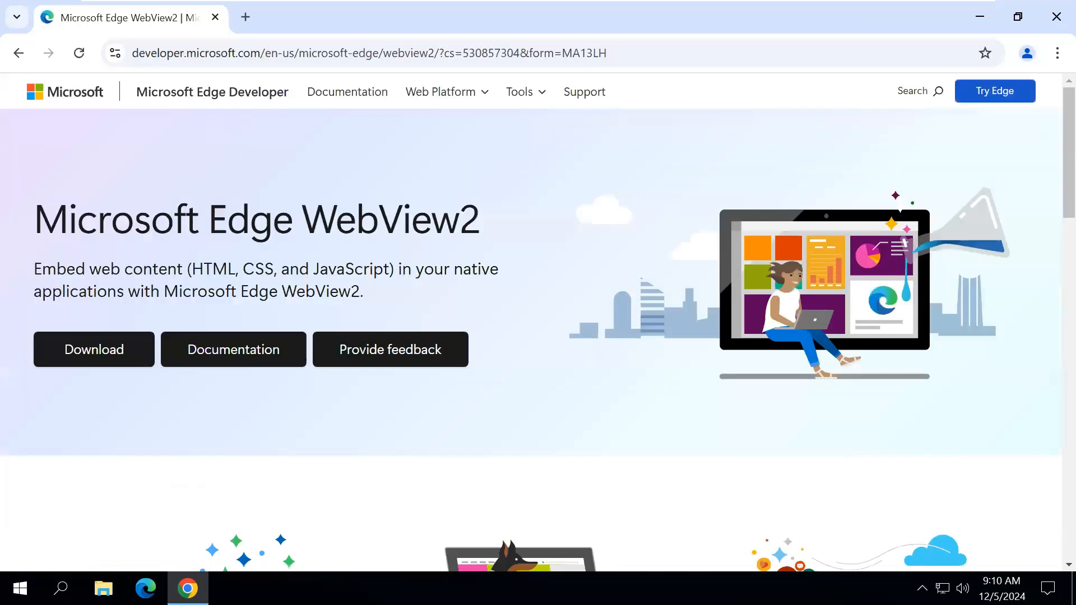
pyautogui.scroll(-12, 622, 386)
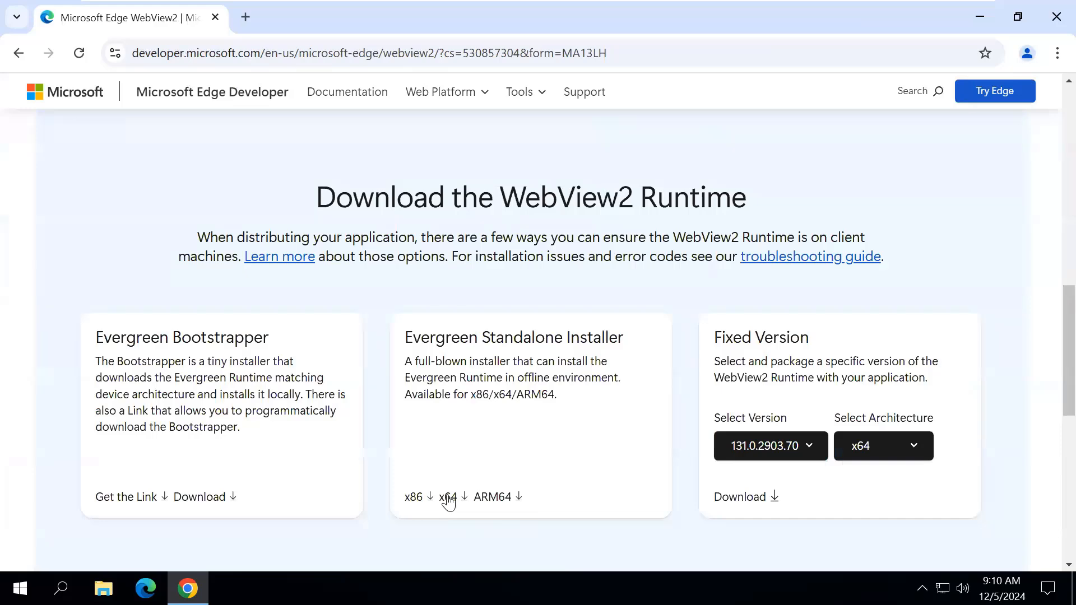
# - Return to the Google results, search for "download jre" and open the java.com manual download page at the Windows Offline (64-bit) entry
pyautogui.click(18, 53)
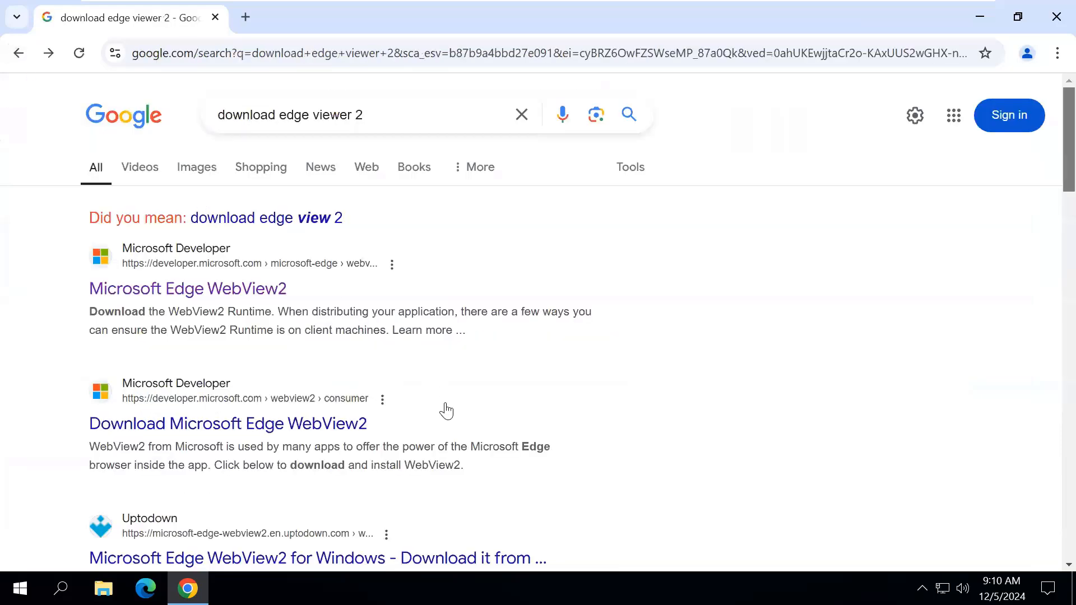
pyautogui.moveTo(359, 116); pyautogui.dragTo(280, 115)
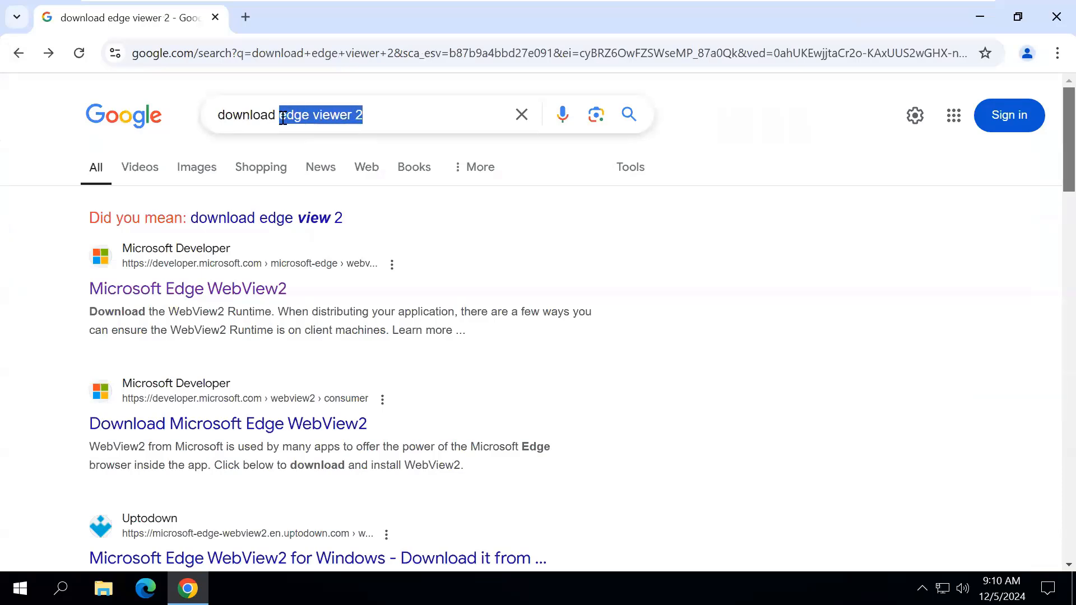
pyautogui.press('BackSpace')
pyautogui.write('jre')
pyautogui.press('Return')
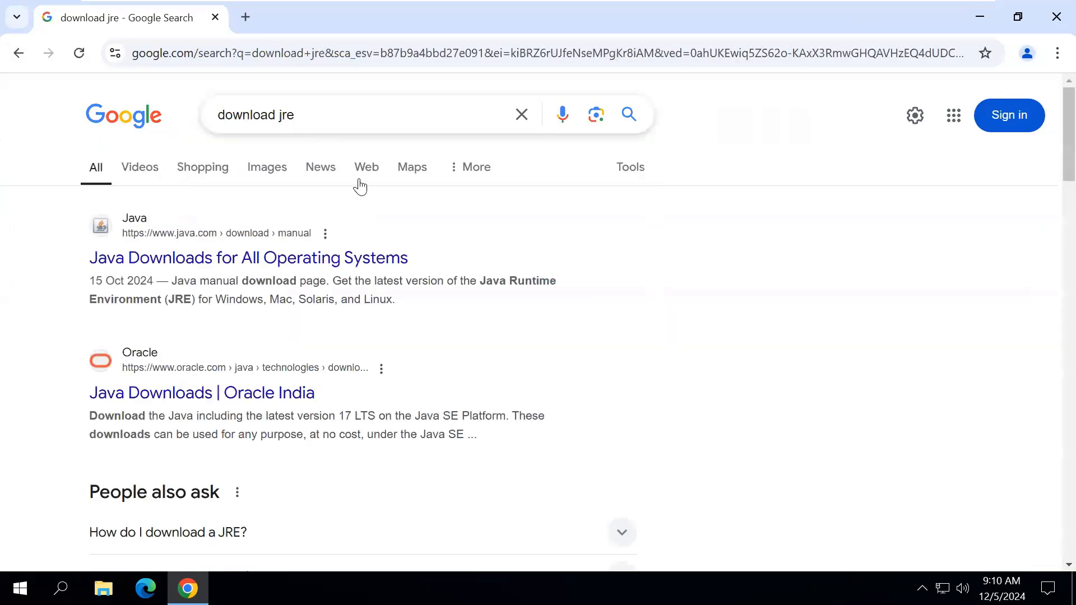
pyautogui.click(303, 259)
pyautogui.scroll(-4, 572, 523)
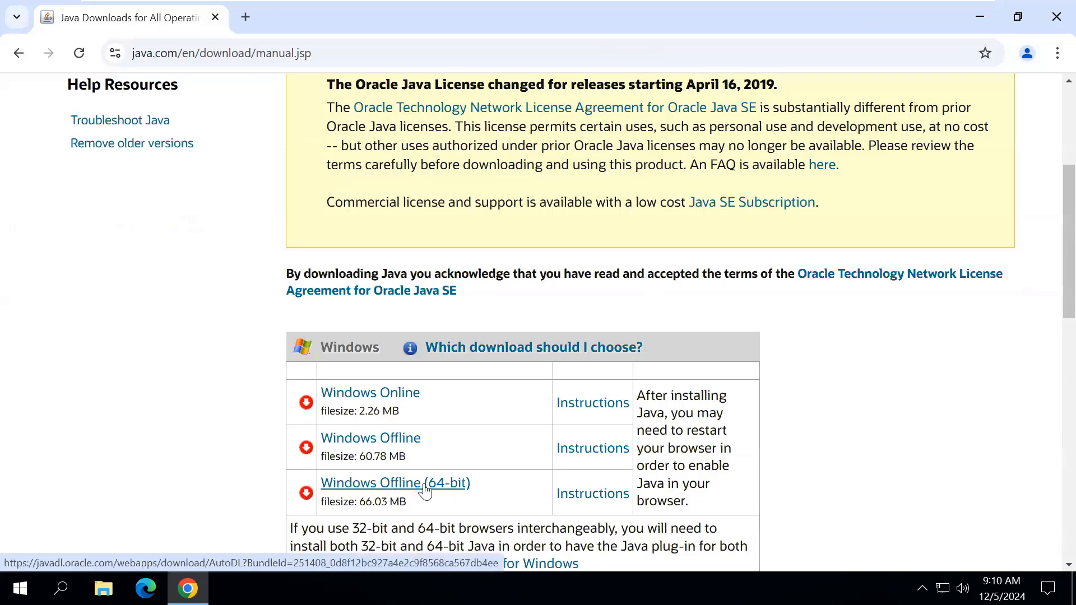
# - Minimize the browser, run the jre-8u431-windows-x64 (2) installer from the desktop, install Java and close the setup window
pyautogui.click(978, 21)
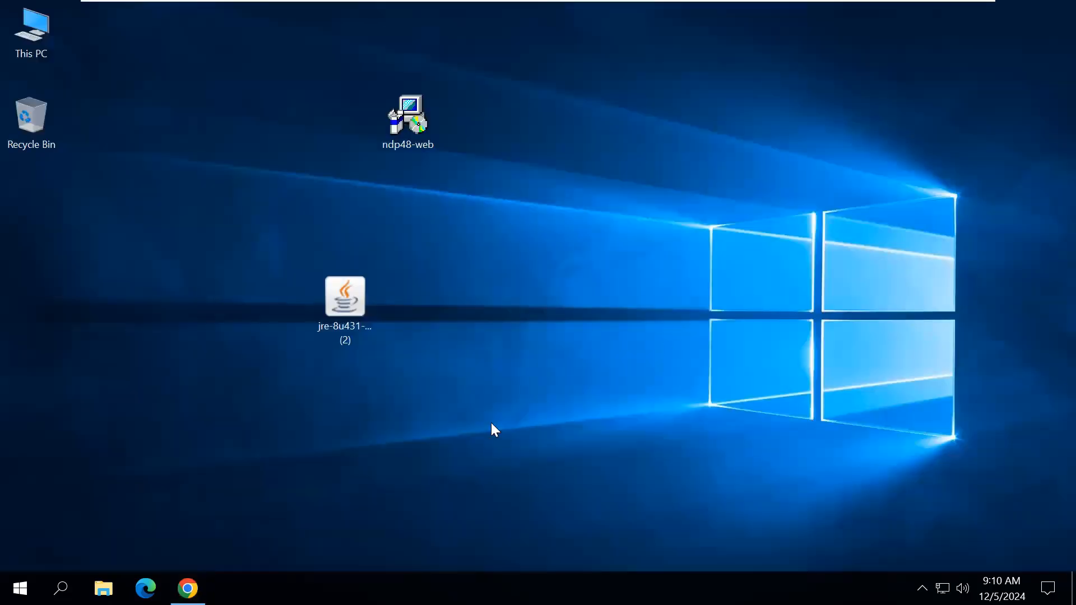
pyautogui.click(365, 333)
pyautogui.doubleClick(338, 341)
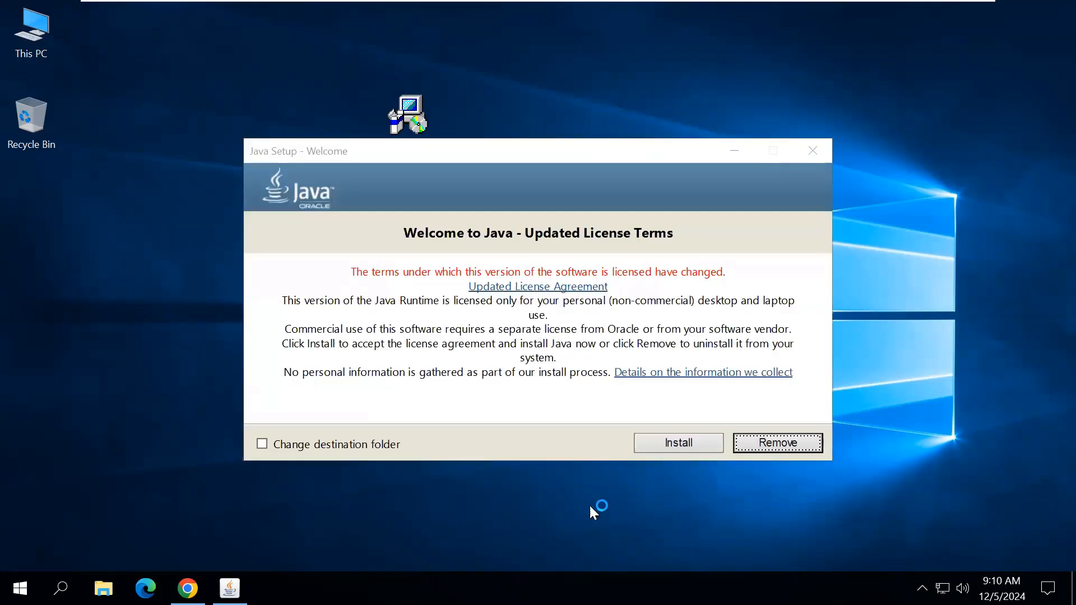
pyautogui.click(655, 444)
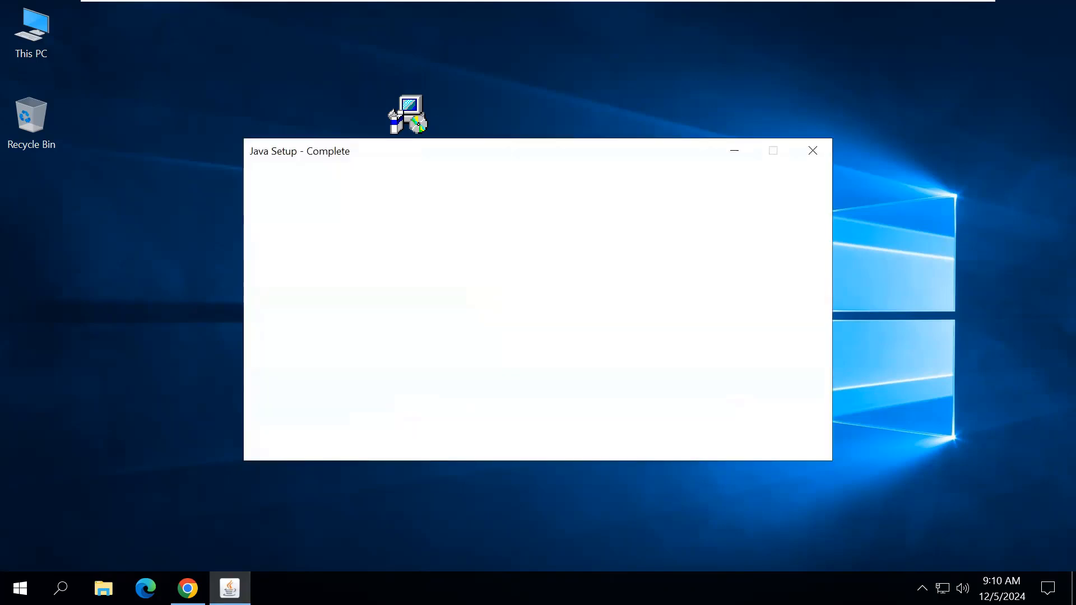
pyautogui.click(773, 441)
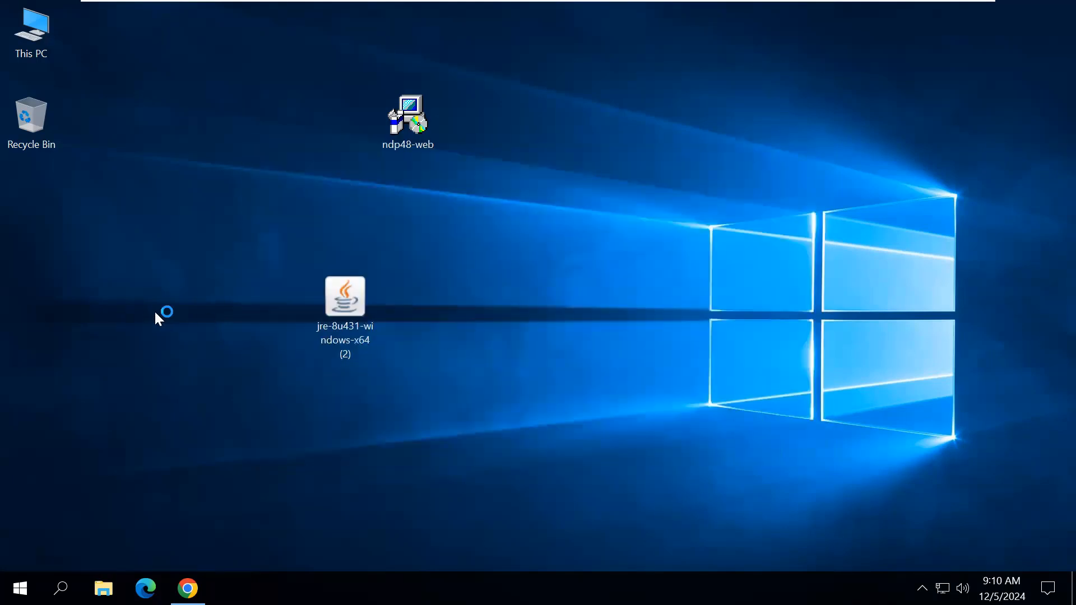
# - Move the jre-8u431-windows-x64 (2) installer to the Recycle Bin and permanently empty it
pyautogui.moveTo(345, 321); pyautogui.dragTo(32, 133)
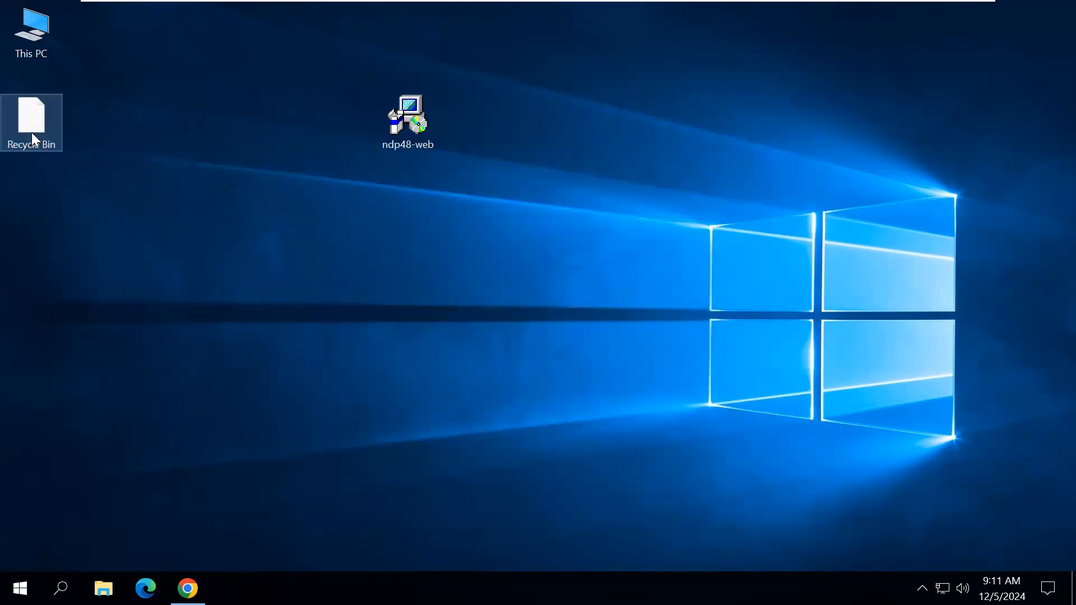
pyautogui.rightClick(73, 147)
pyautogui.click(96, 163)
pyautogui.click(596, 361)
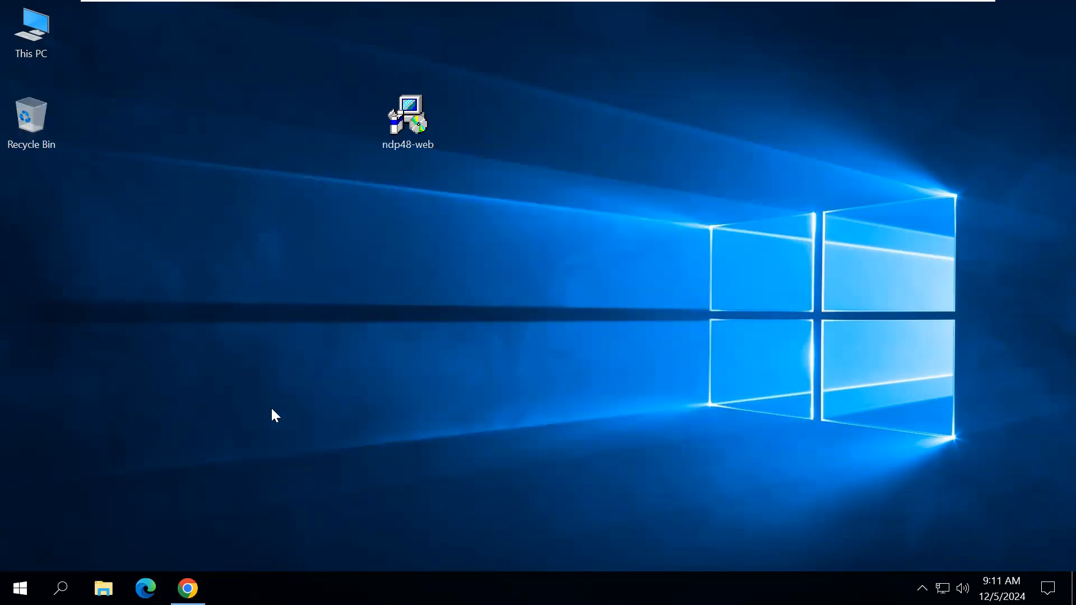
# - Switch to Google Chrome, return to the Google results, search for "download .net" and open Microsoft's Download .NET page
pyautogui.click(188, 589)
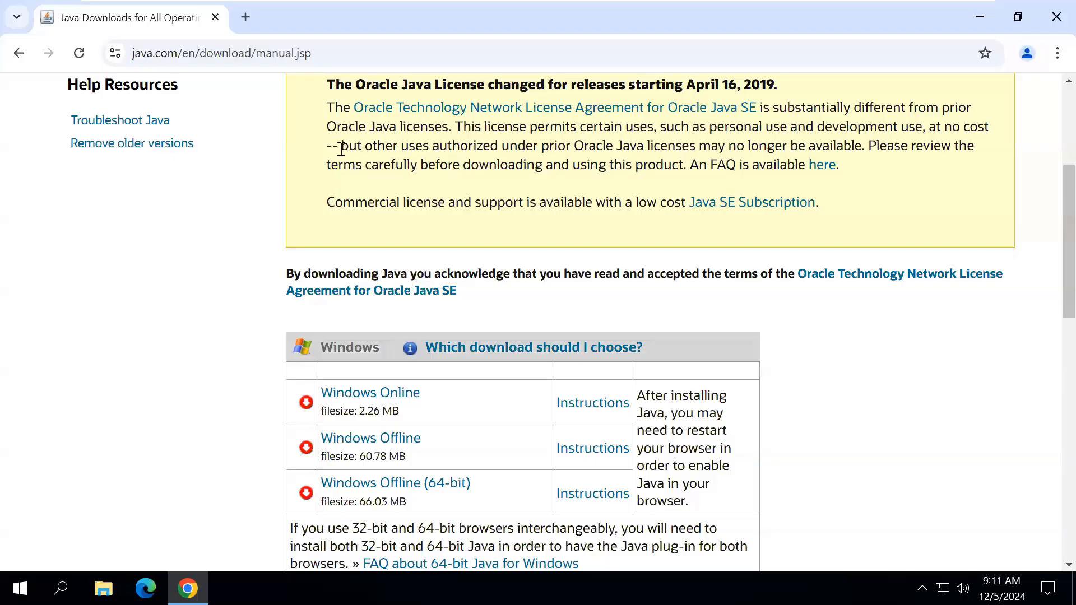
pyautogui.click(18, 53)
pyautogui.doubleClick(286, 117)
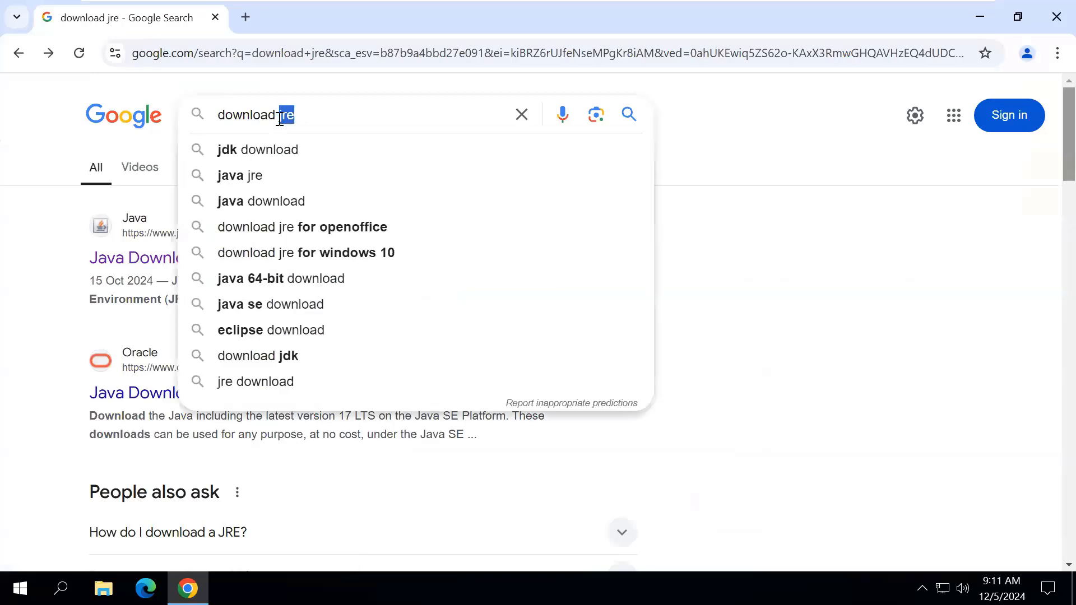
pyautogui.write('.net')
pyautogui.press('Return')
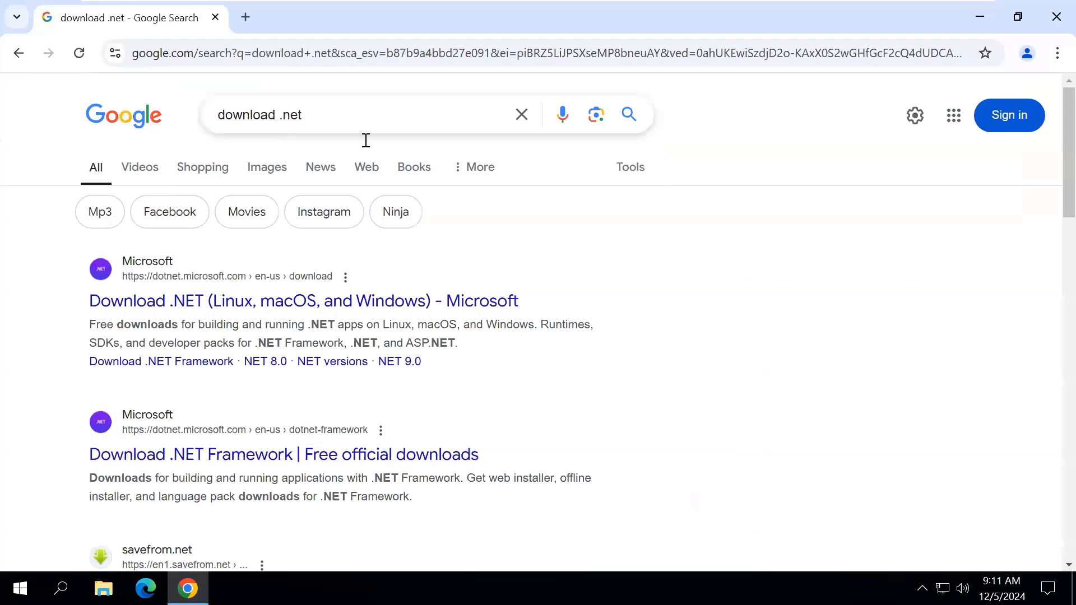
pyautogui.click(278, 303)
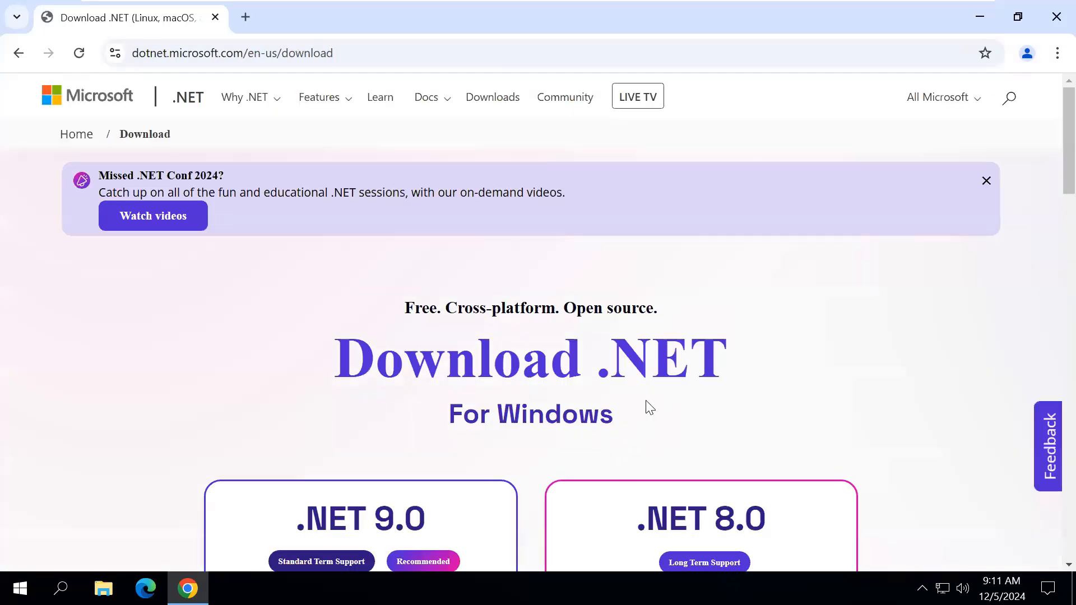
# - Open the .NET Framework downloads page from the other downloads section and view its list of supported versions
pyautogui.scroll(-5, 644, 409)
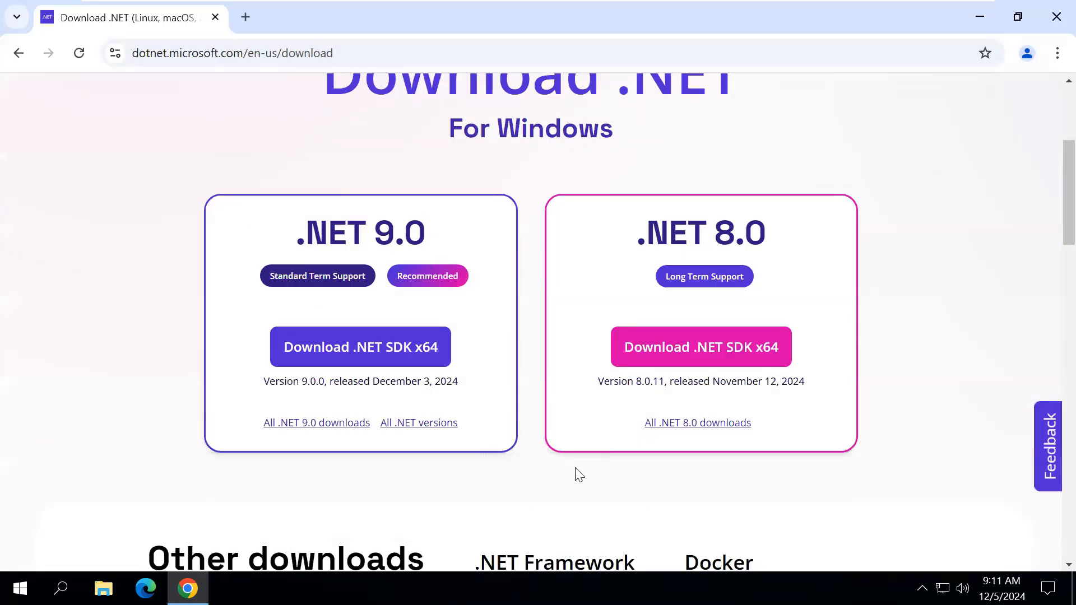
pyautogui.scroll(-5, 579, 475)
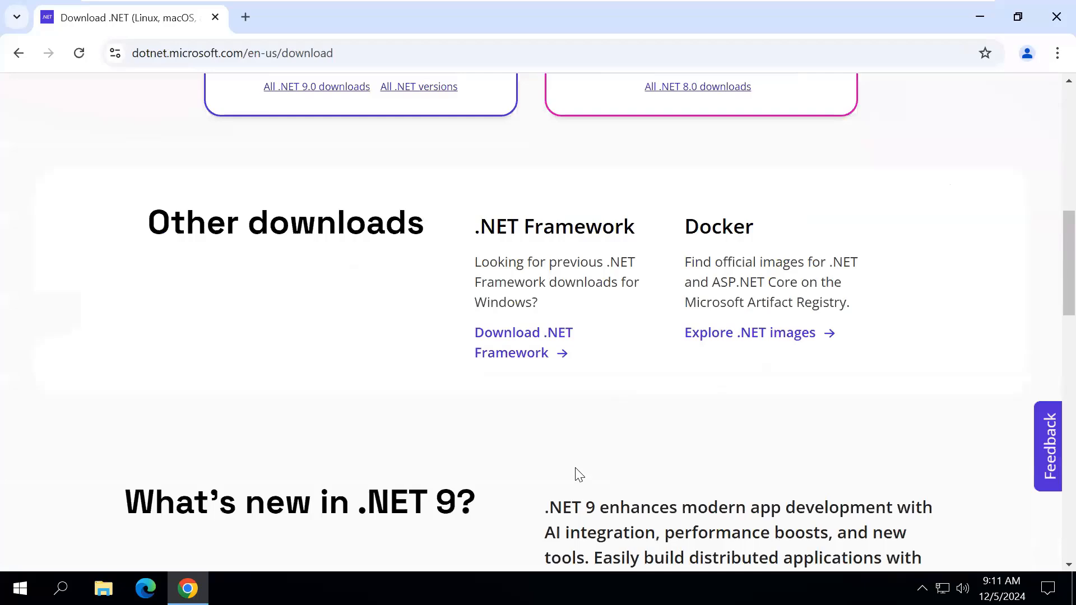
pyautogui.click(515, 340)
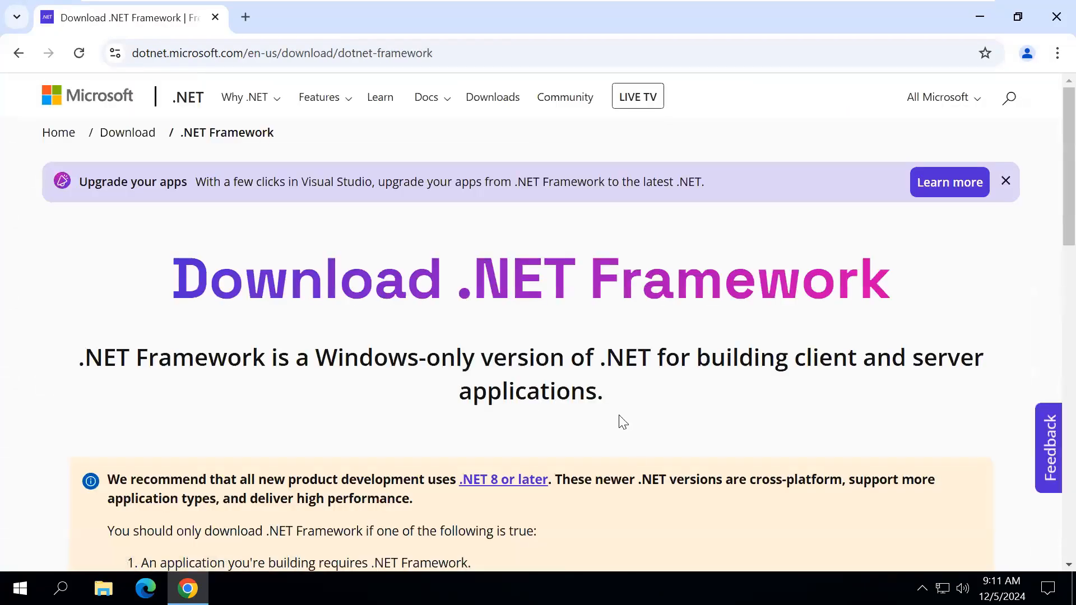
pyautogui.scroll(-5, 621, 423)
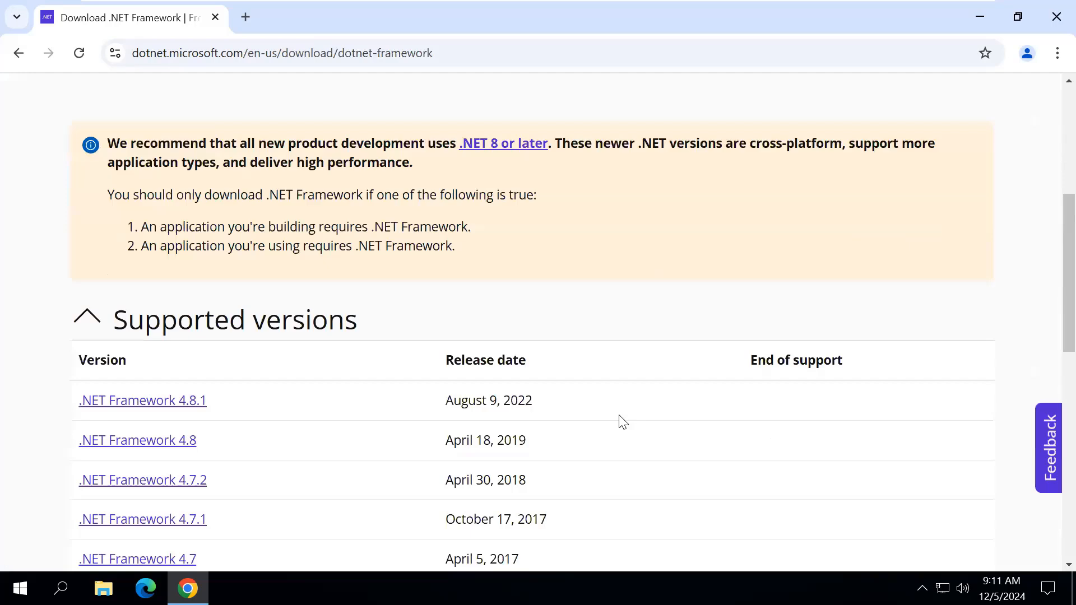
# - Open the .NET Framework 4.8 download page, find its Runtime download link, and close the browser
pyautogui.click(181, 446)
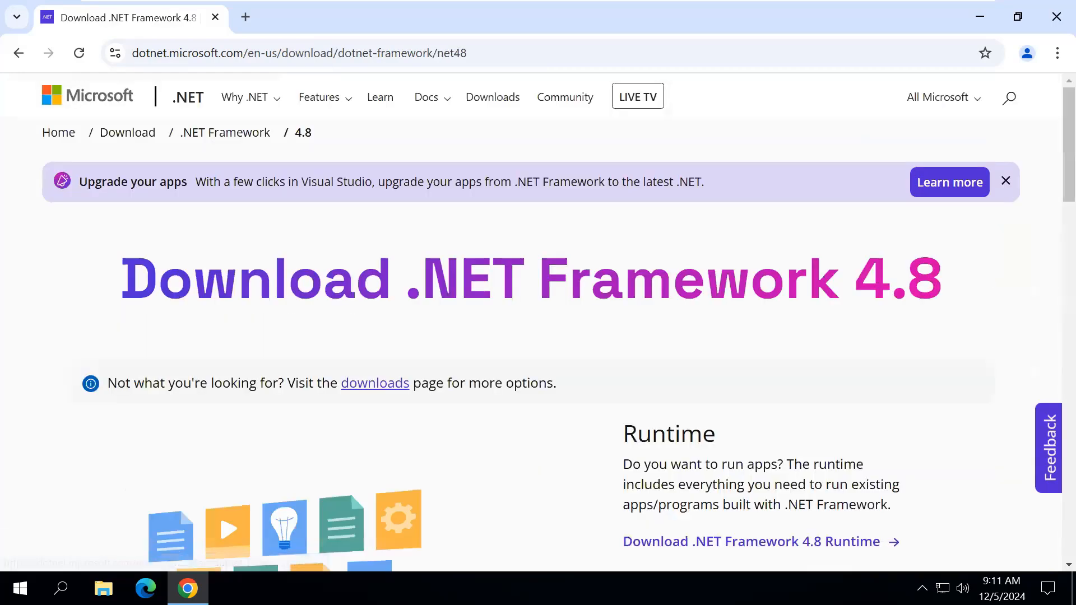
pyautogui.scroll(-3, 628, 457)
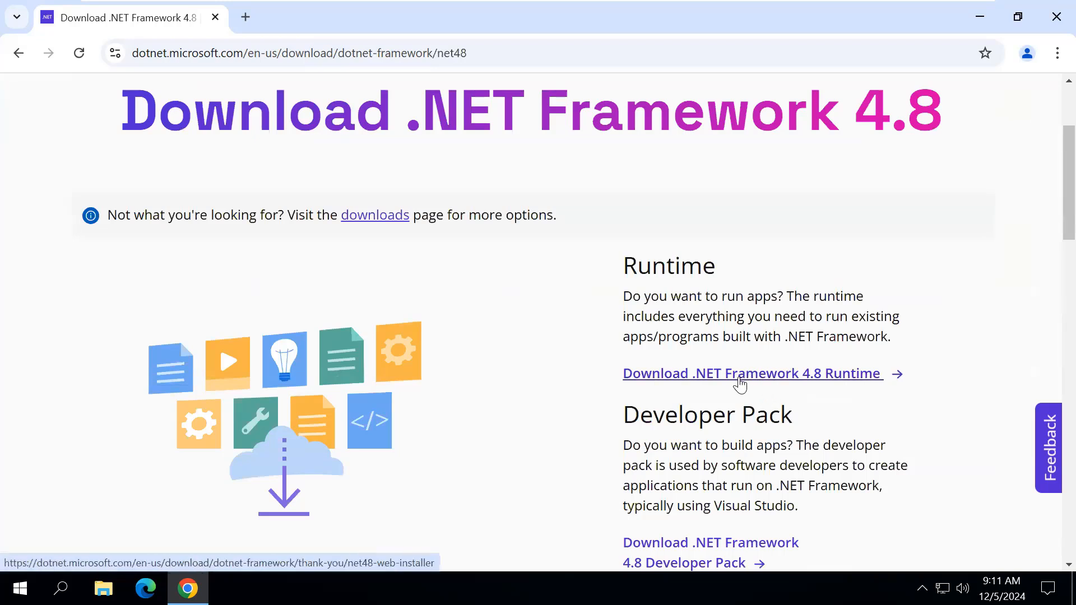
pyautogui.click(1057, 16)
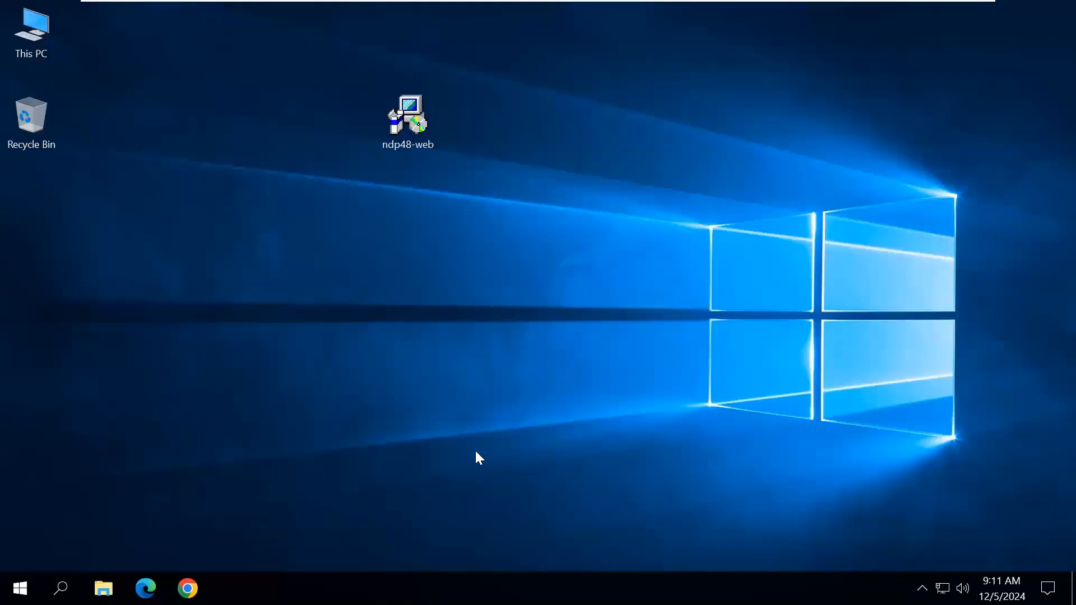
# - Run the ndp48-web installer from the desktop, accept the license terms, install .NET Framework 4.8 and restart the machine
pyautogui.doubleClick(414, 144)
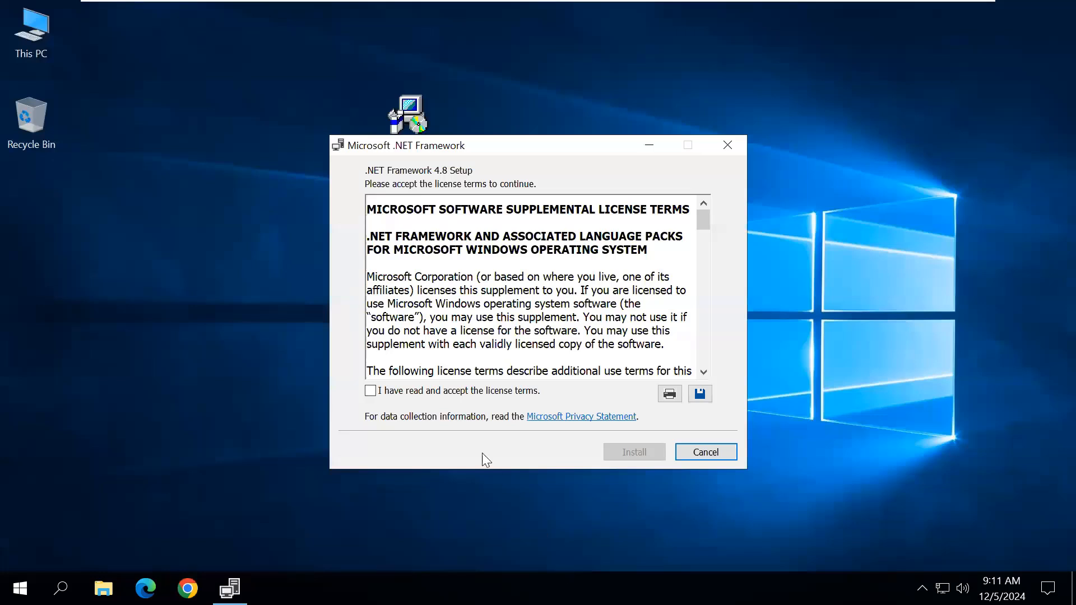
pyautogui.click(372, 393)
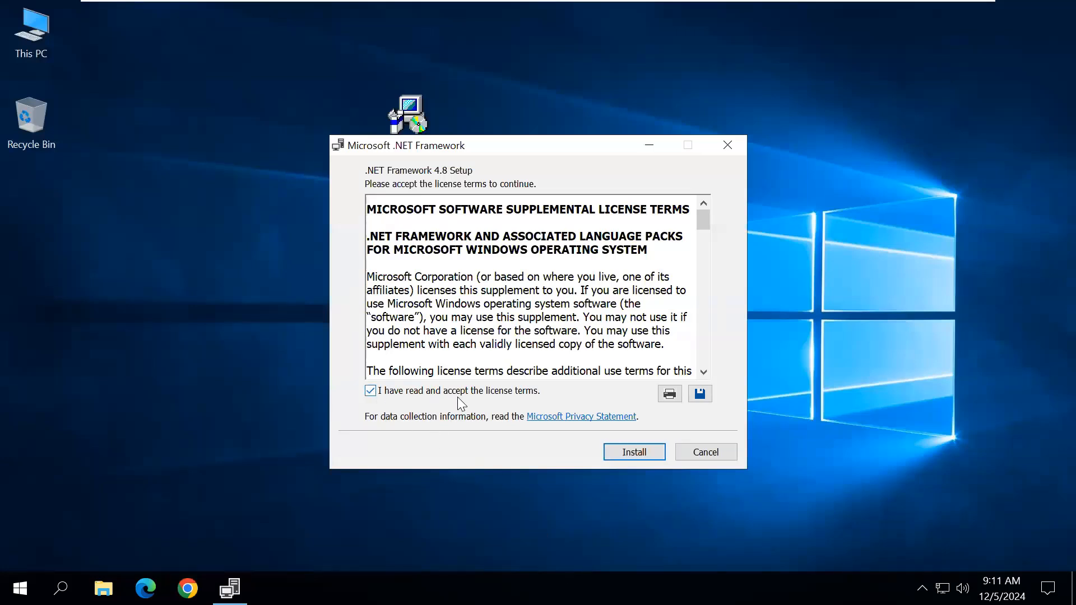
pyautogui.click(641, 455)
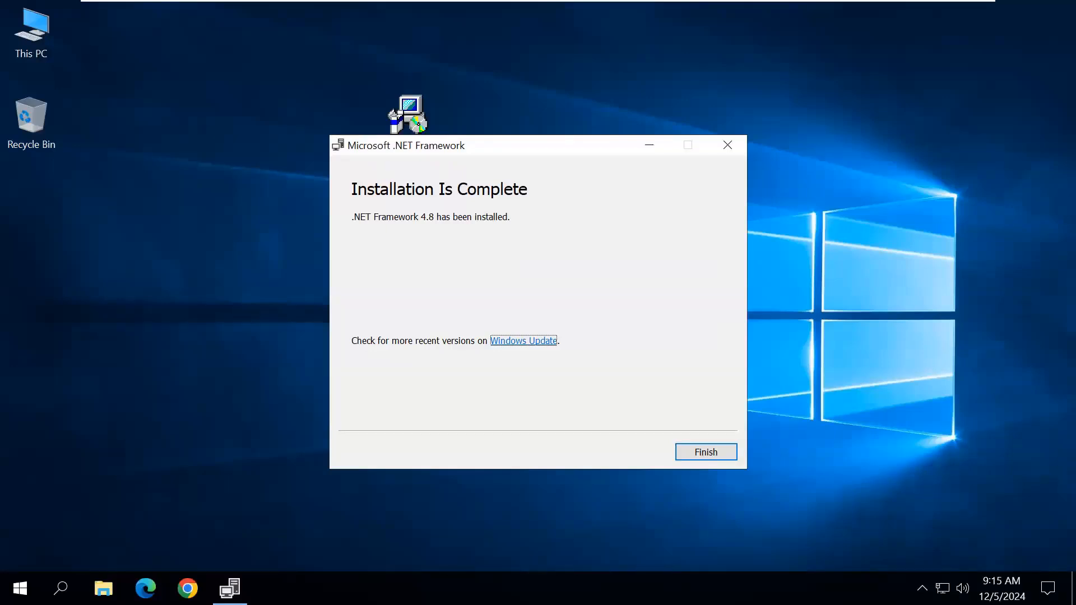
pyautogui.click(695, 451)
pyautogui.click(500, 329)
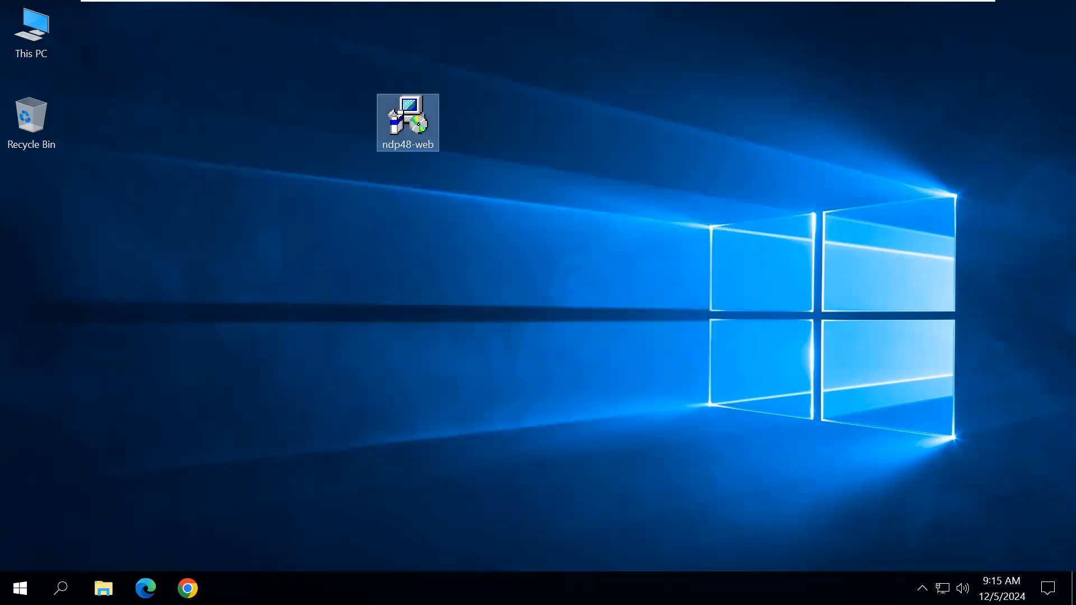
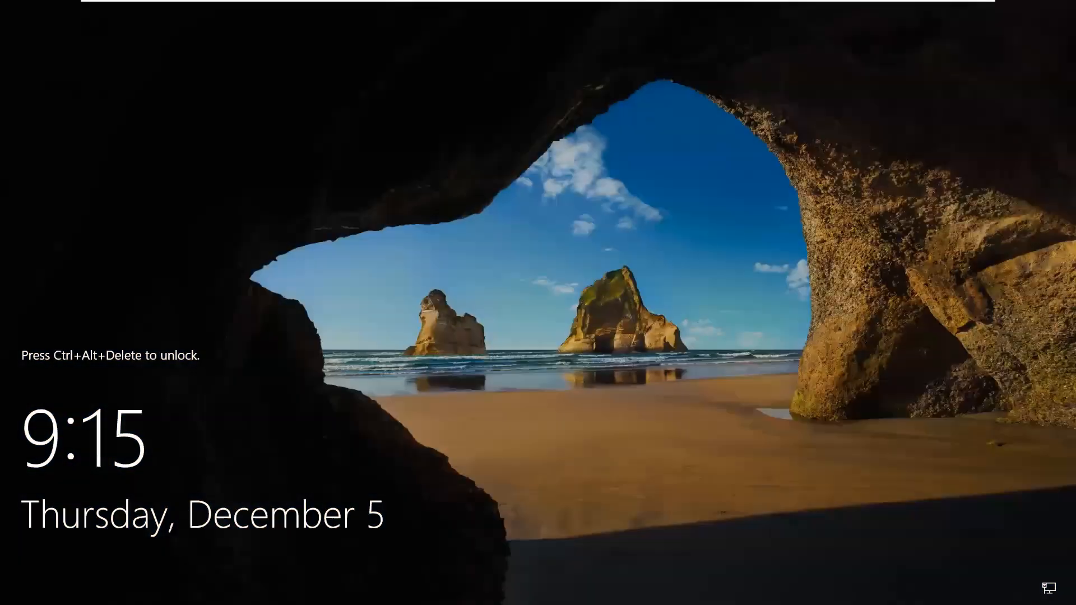
# - Send the unlock command to the virtual machine and sign in as Administrator with the account password
pyautogui.click(218, 12)
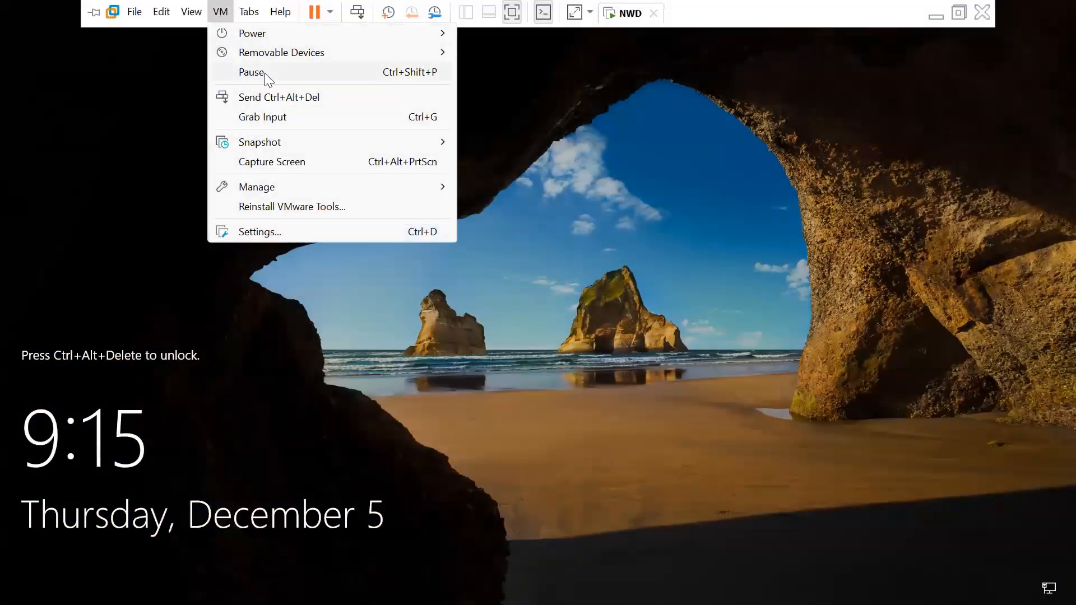
pyautogui.click(279, 97)
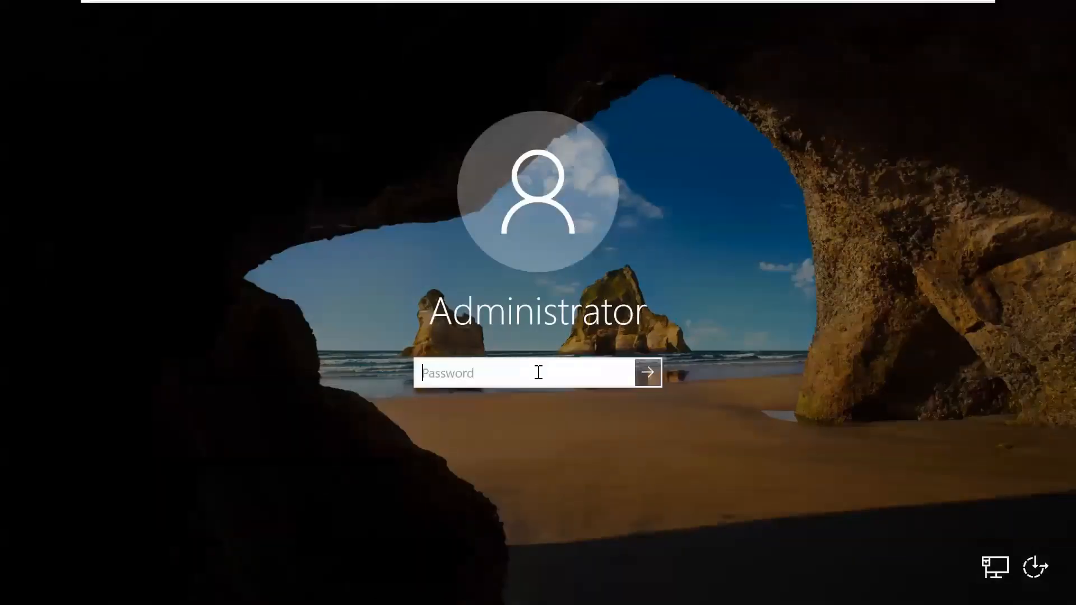
pyautogui.write('•••')
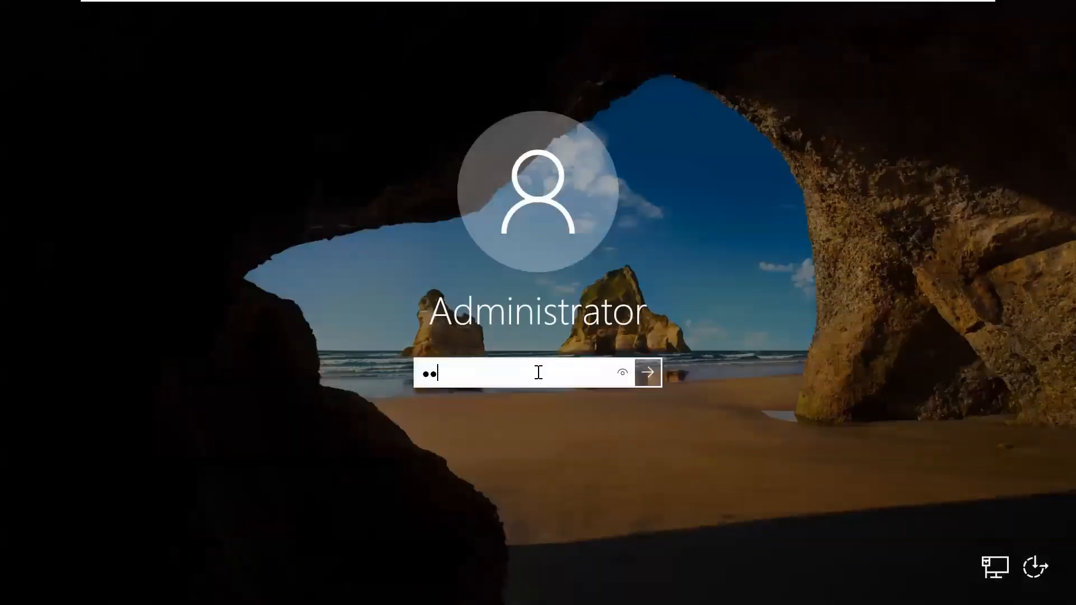
pyautogui.write('•••••••')
pyautogui.press('Return')
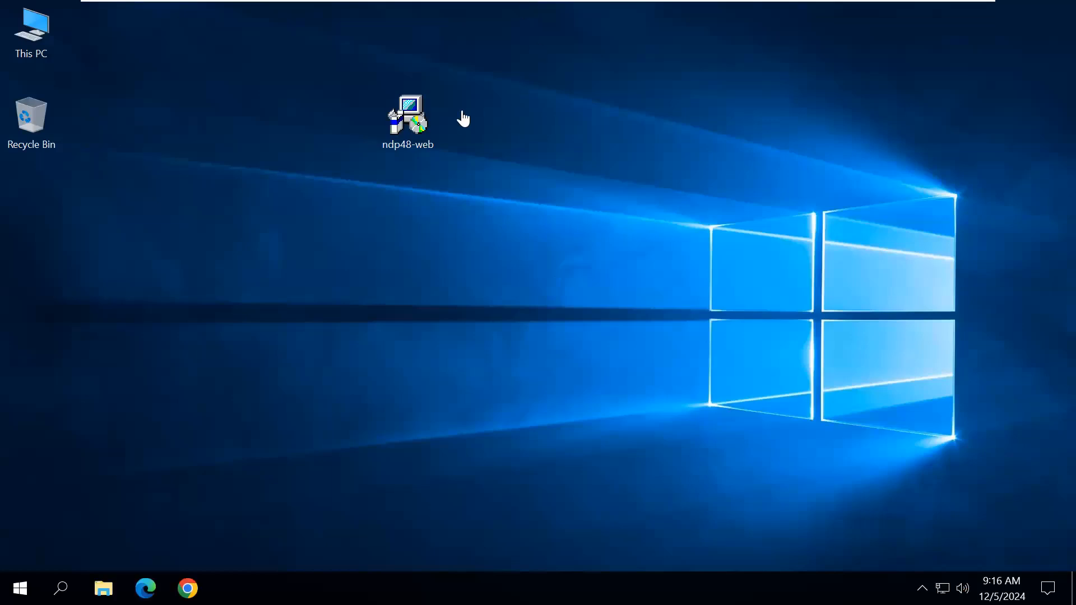
# - Move the ndp48-web installer to the Recycle Bin and permanently empty it
pyautogui.moveTo(414, 125); pyautogui.dragTo(41, 125)
pyautogui.rightClick(46, 128)
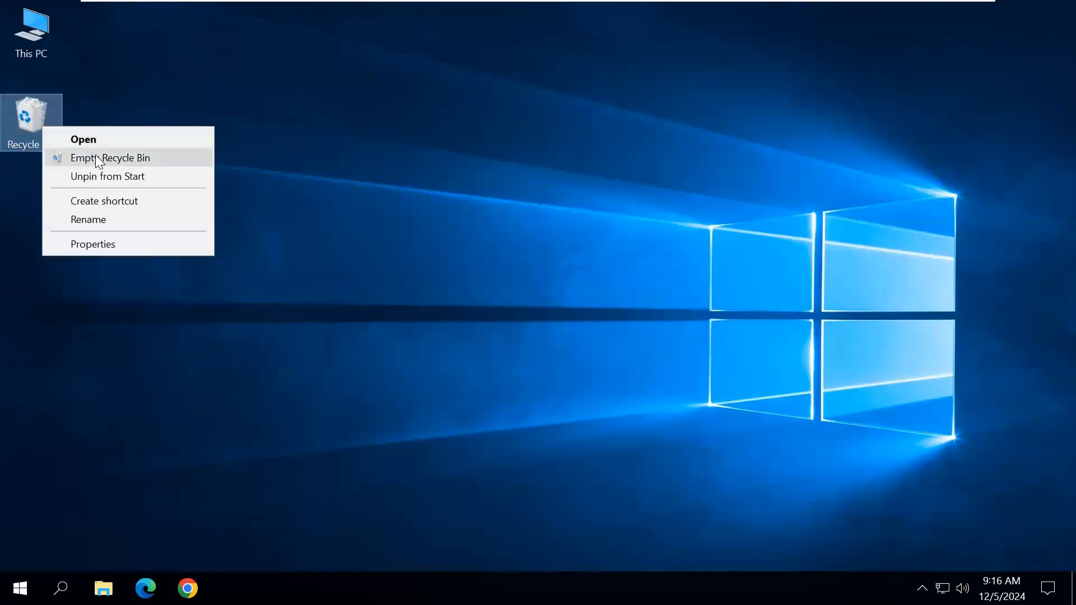
pyautogui.click(90, 156)
pyautogui.click(603, 365)
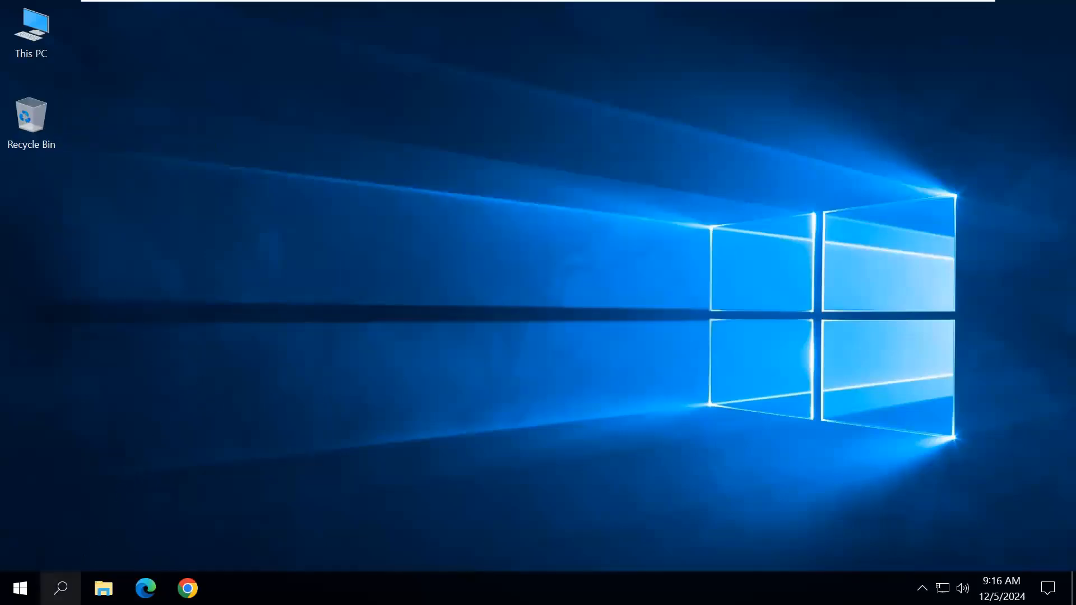
# - Open Screen Saver Settings from the lock screen personalization options and close the Settings window behind it
pyautogui.rightClick(385, 385)
pyautogui.click(464, 547)
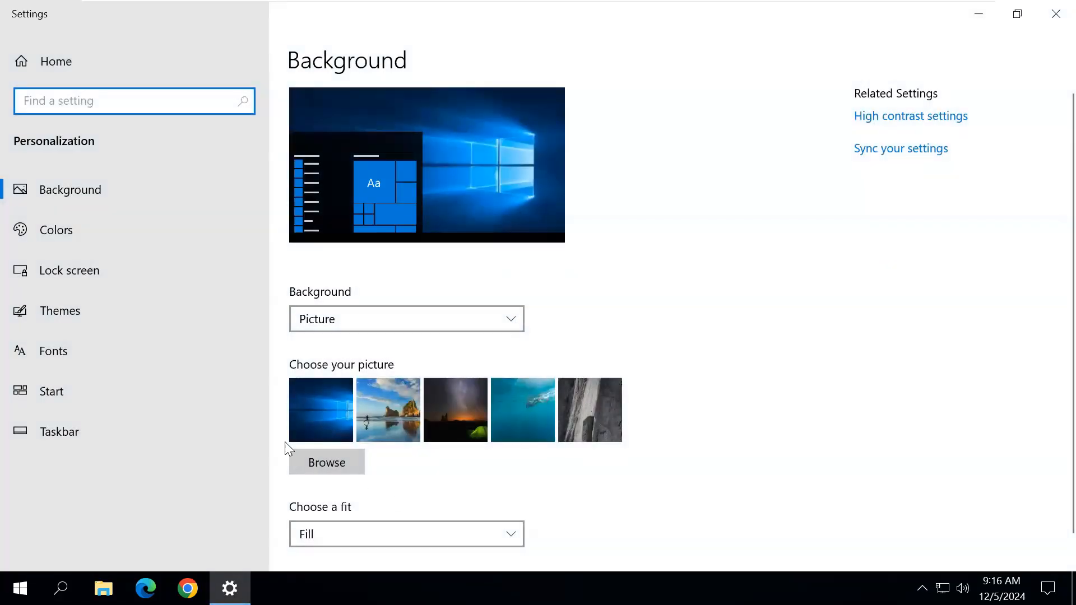
pyautogui.click(105, 282)
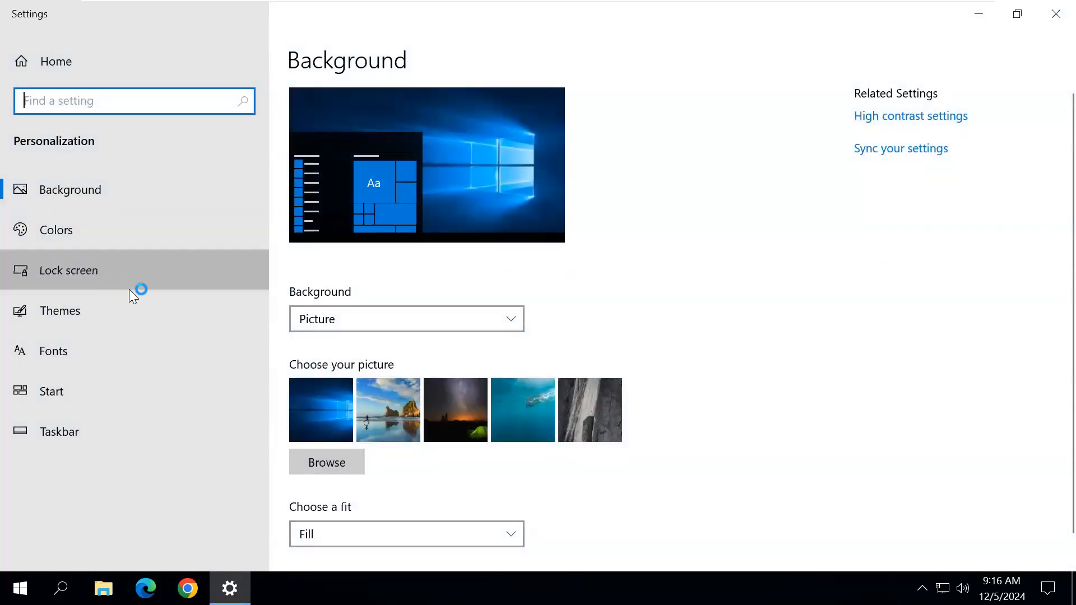
pyautogui.scroll(-5, 507, 415)
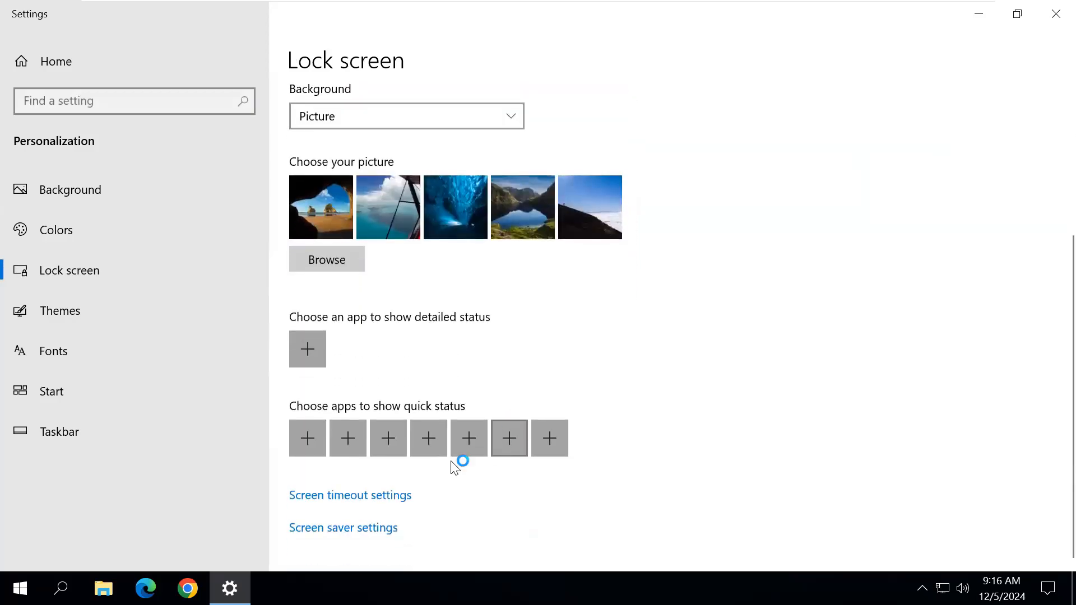
pyautogui.click(382, 530)
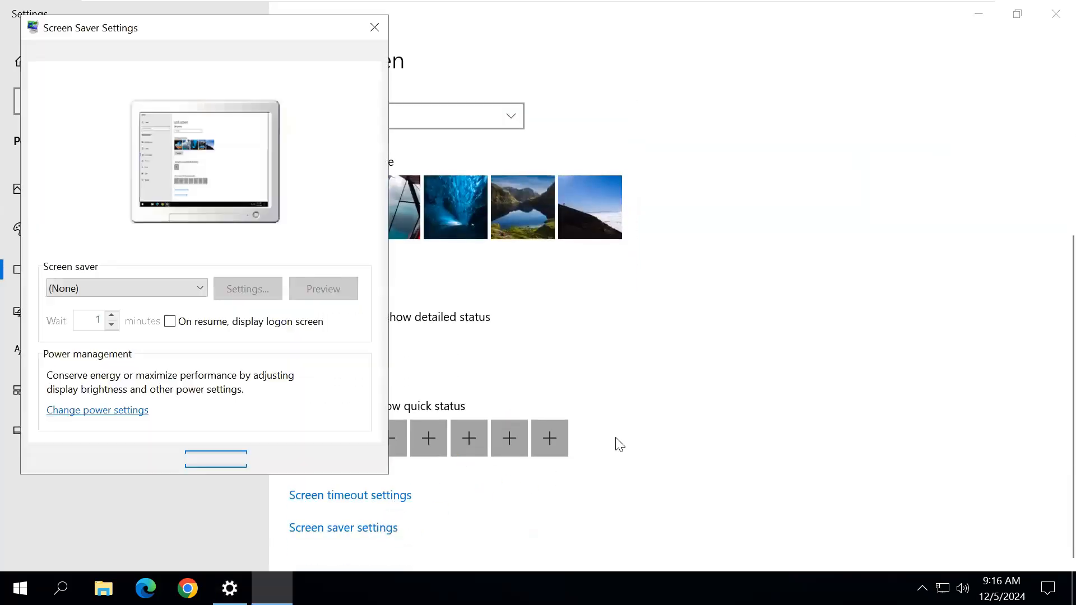
pyautogui.click(1054, 10)
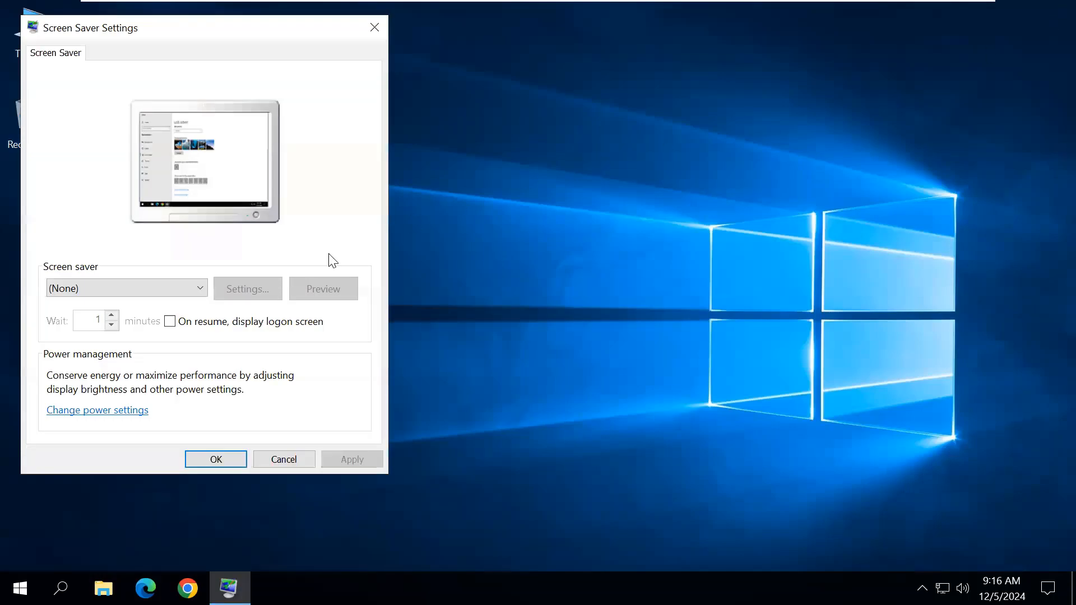
# - Choose the 3D Text screen saver and set its wait time to 9999 minutes
pyautogui.click(165, 291)
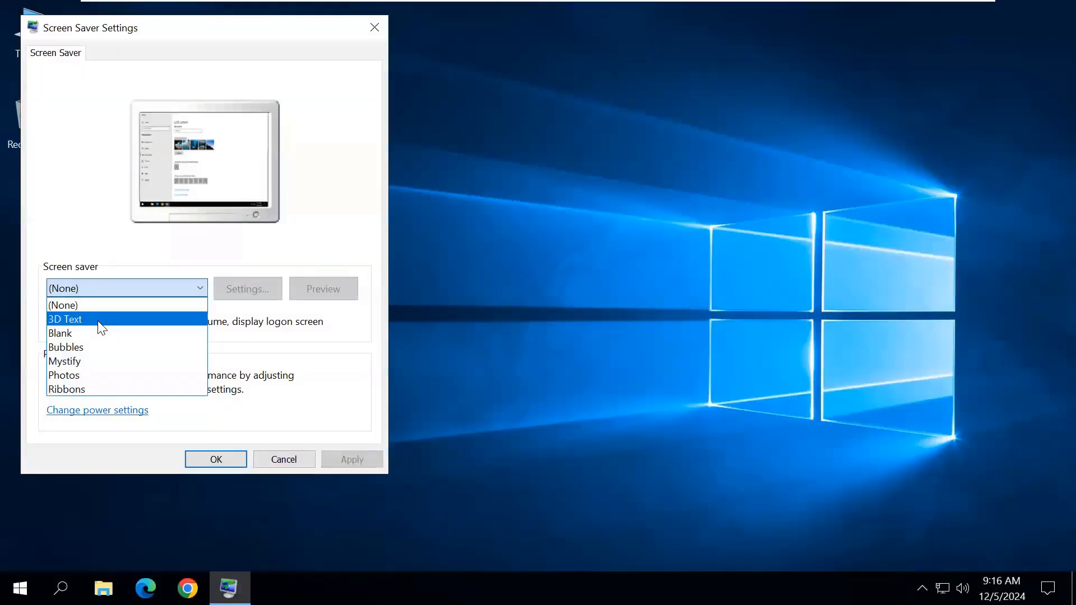
pyautogui.click(114, 305)
pyautogui.click(120, 297)
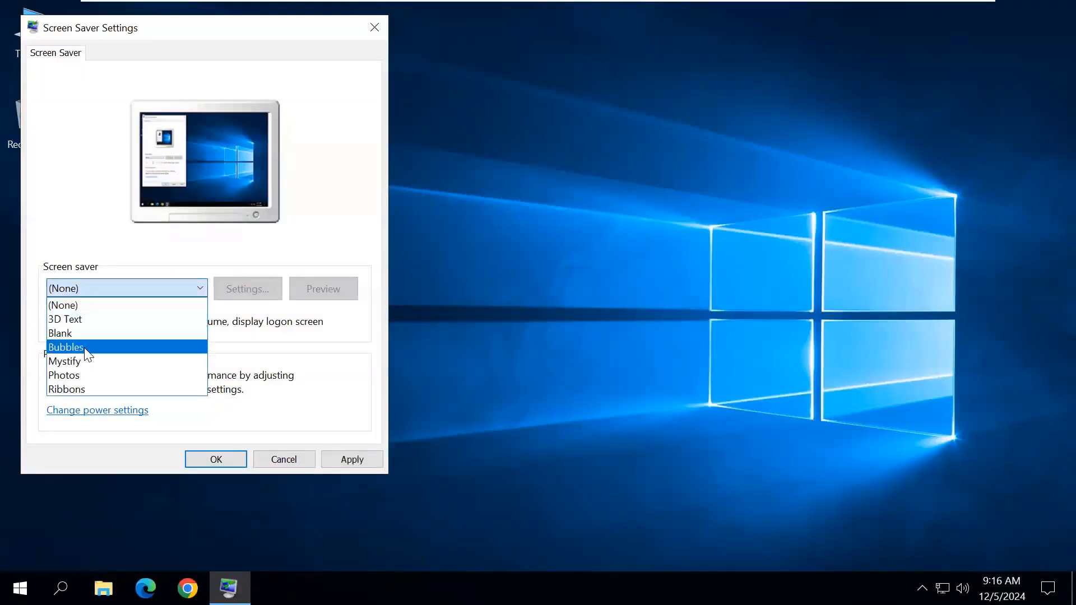
pyautogui.click(84, 319)
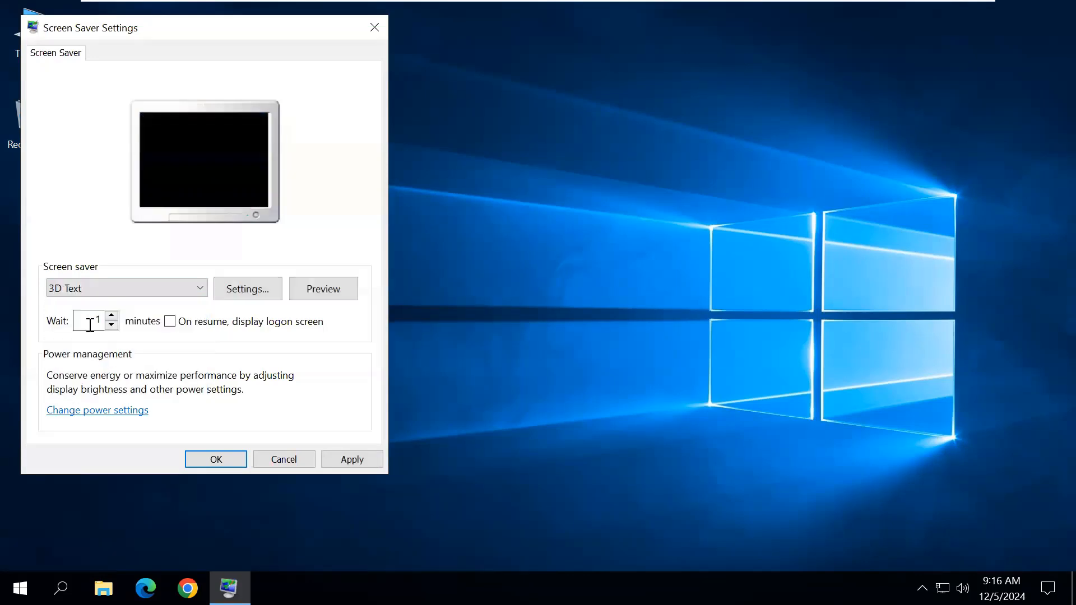
pyautogui.doubleClick(104, 320)
pyautogui.write('9999')
# - Set the Balanced power plan to never turn off the display, save it, and apply the screen saver settings
pyautogui.click(122, 415)
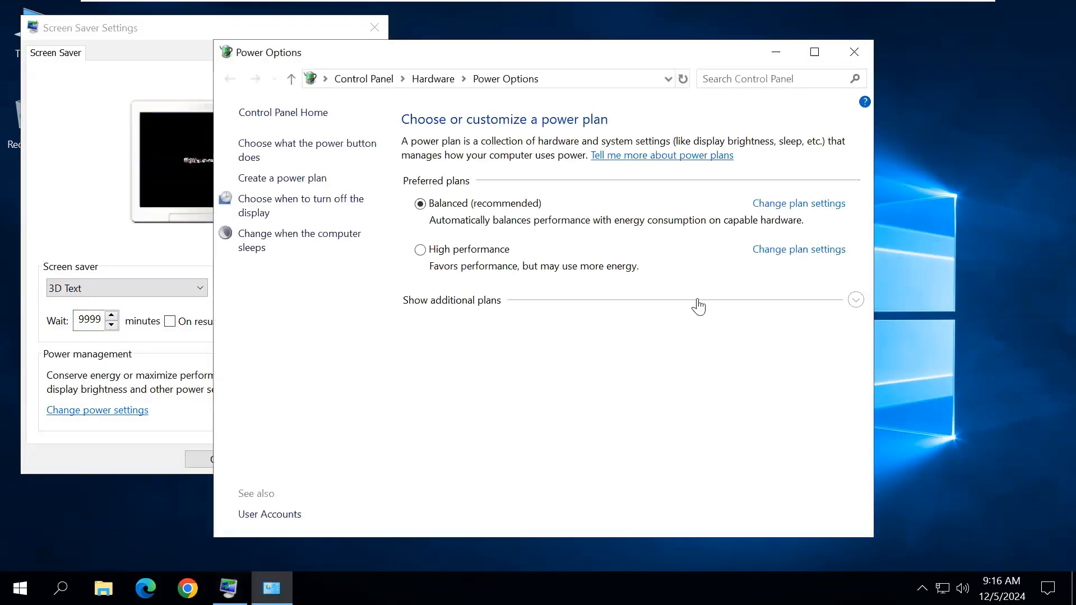
pyautogui.click(815, 52)
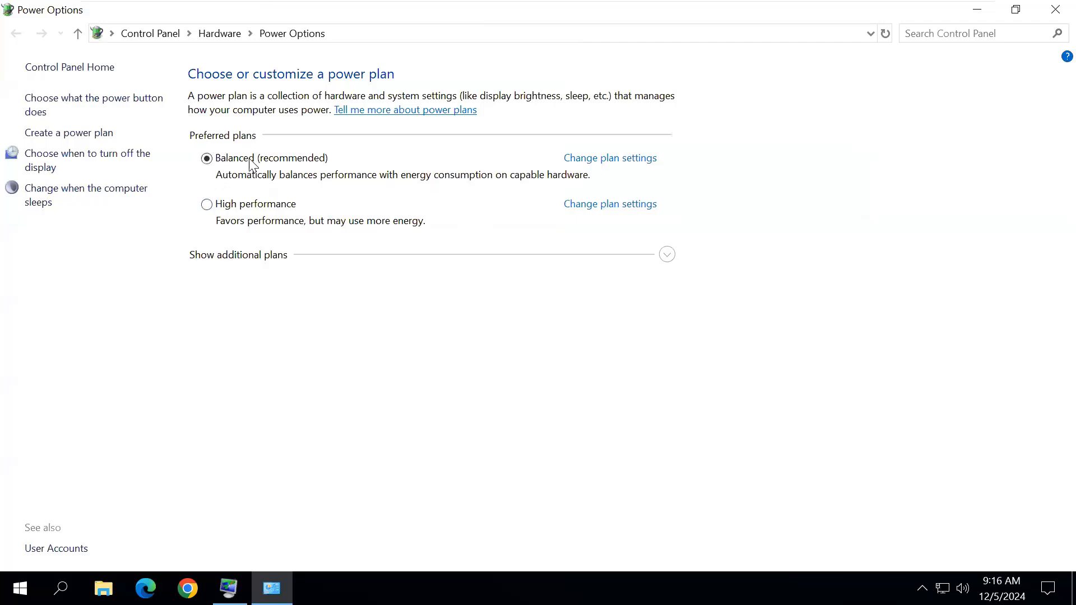
pyautogui.click(611, 160)
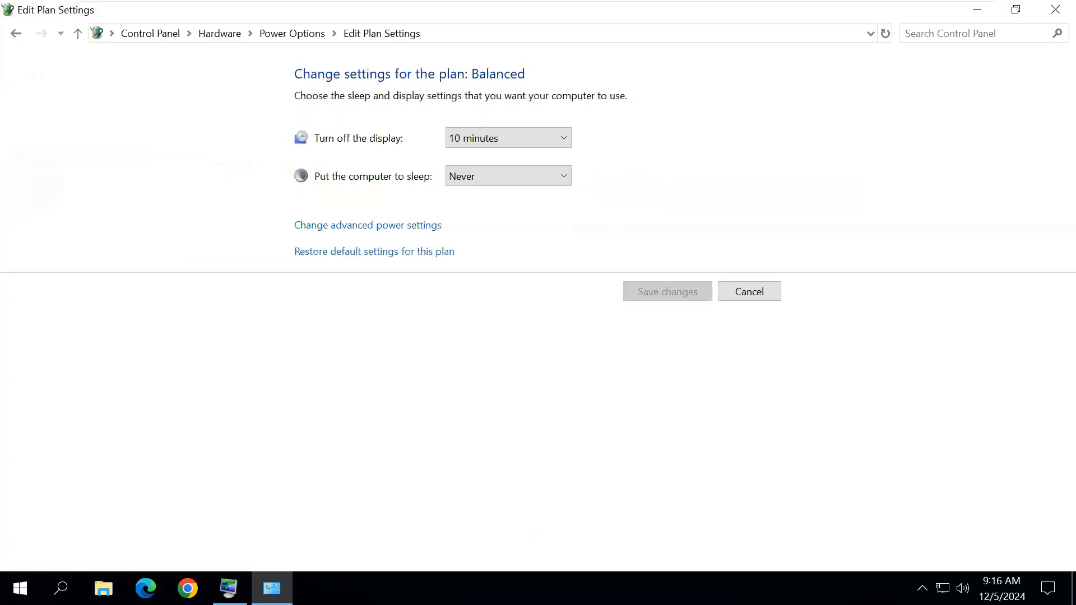
pyautogui.click(568, 141)
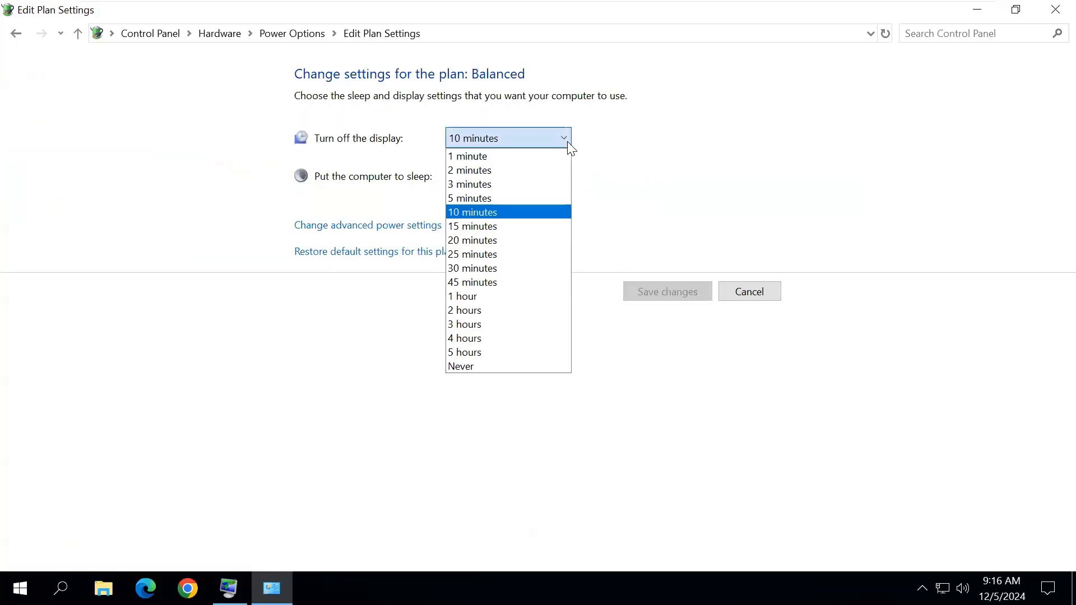
pyautogui.click(500, 368)
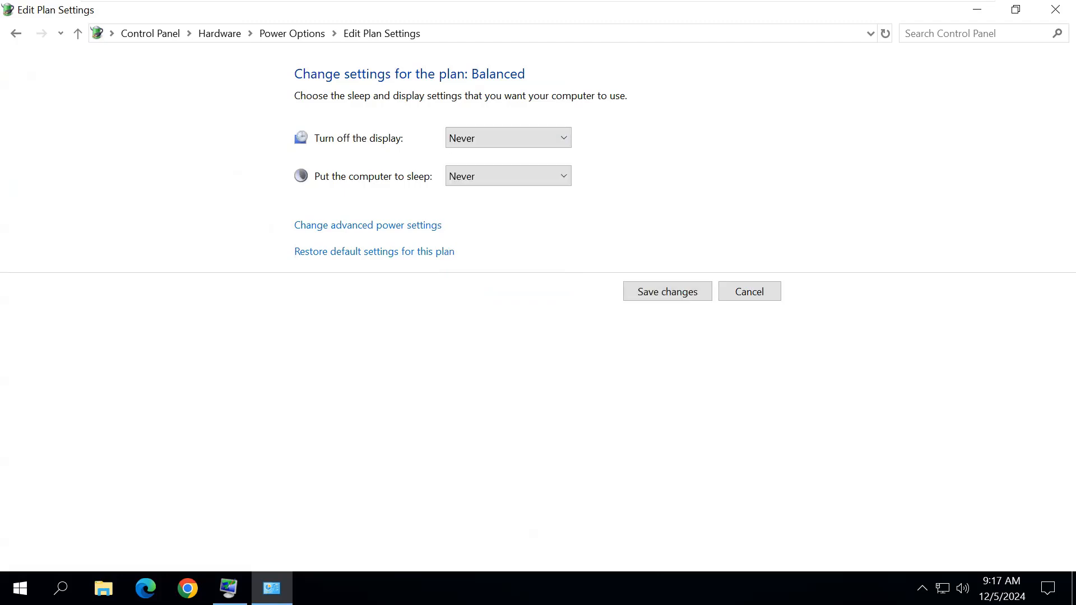
pyautogui.click(662, 289)
pyautogui.click(1055, 9)
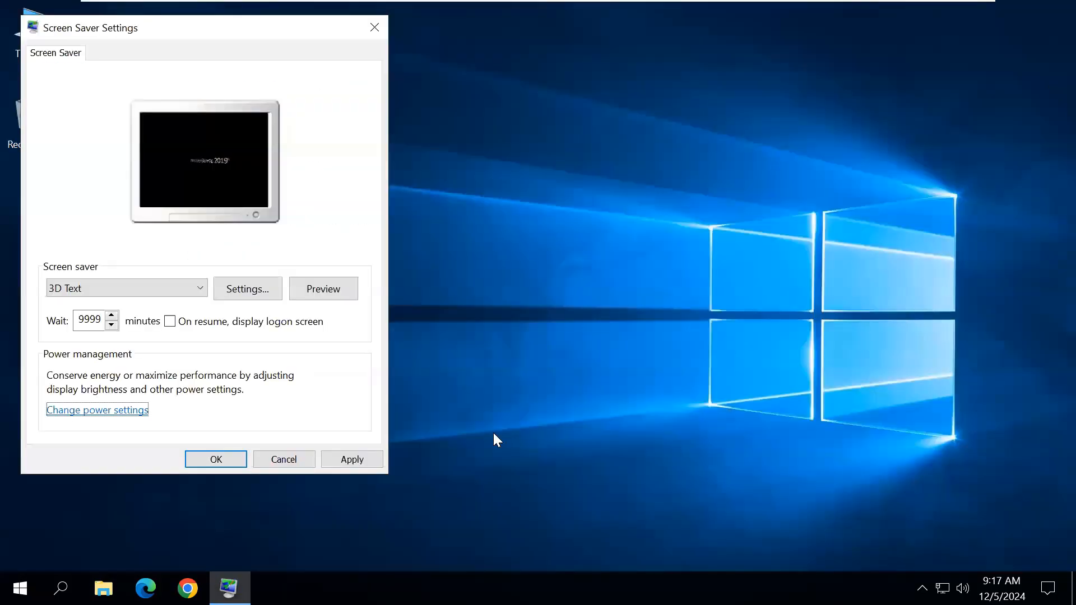
pyautogui.click(353, 460)
pyautogui.click(216, 460)
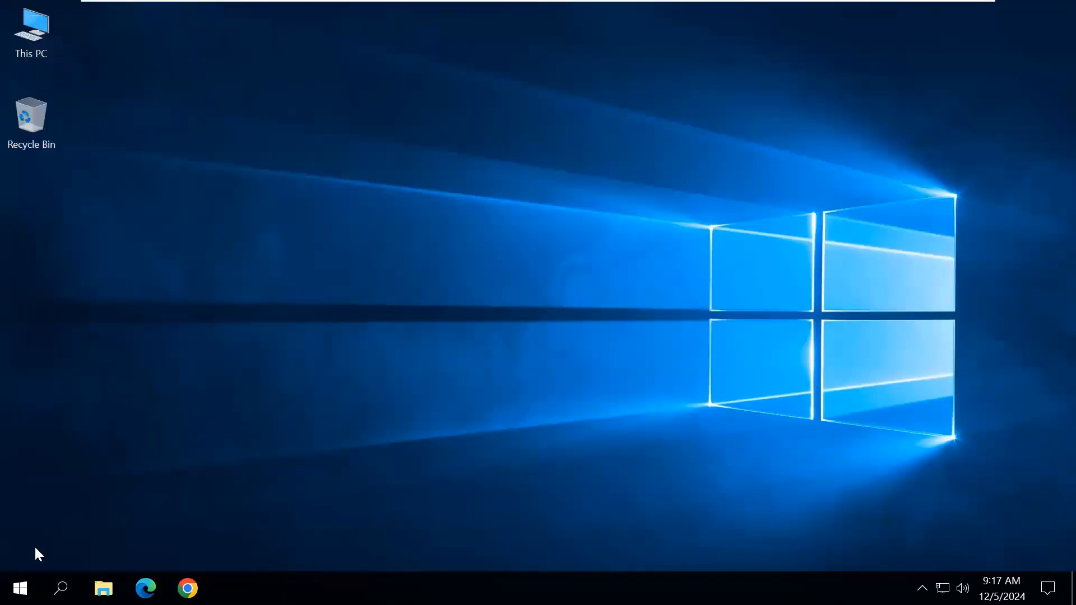
# - Open the Control Panel page for turning Windows Defender Firewall on or off
pyautogui.click(61, 588)
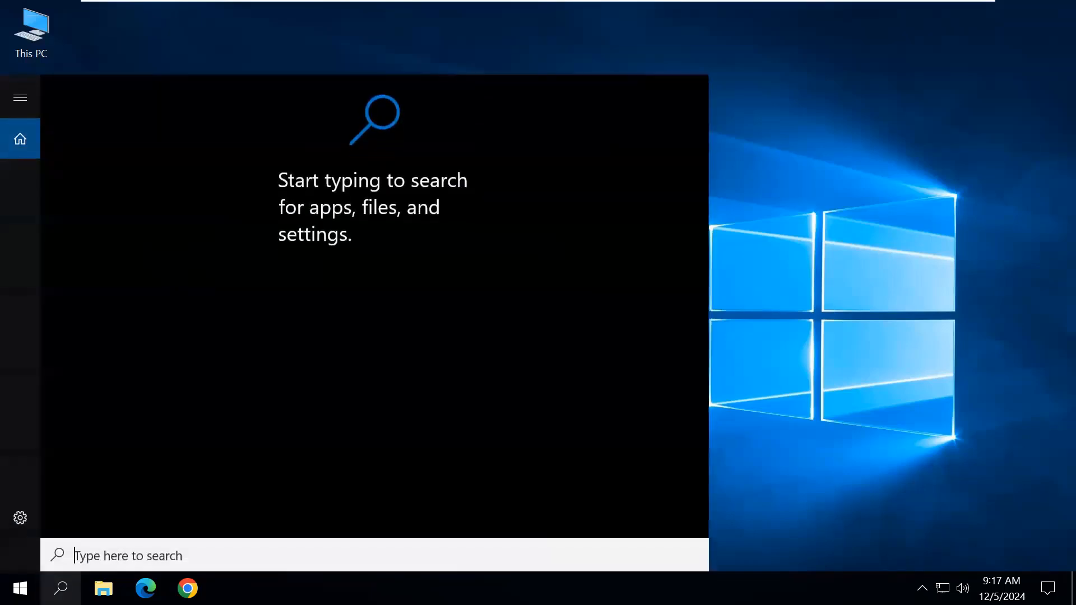
pyautogui.write('co')
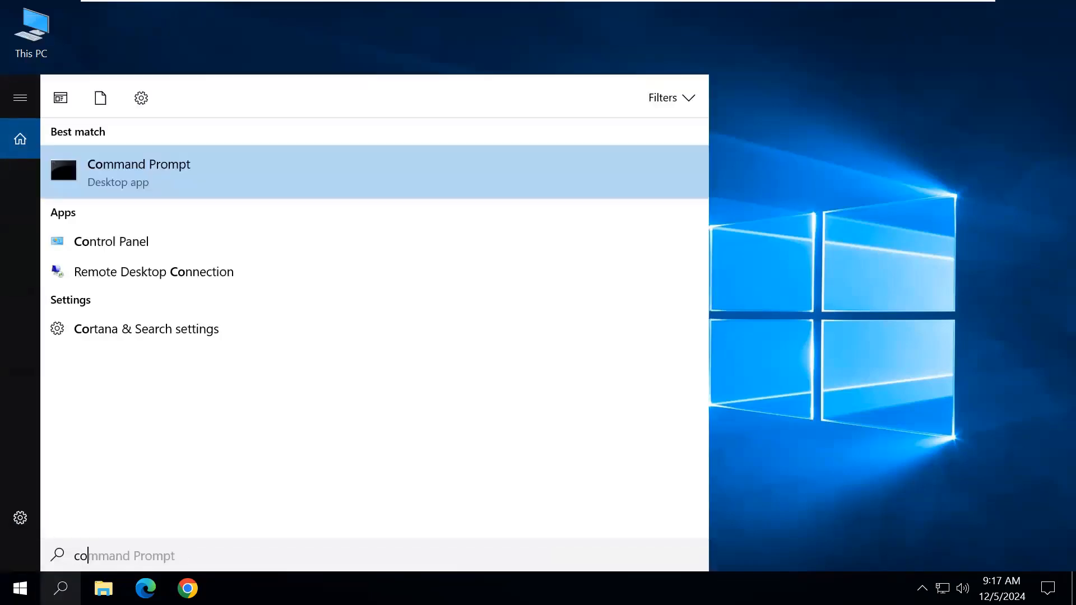
pyautogui.click(118, 246)
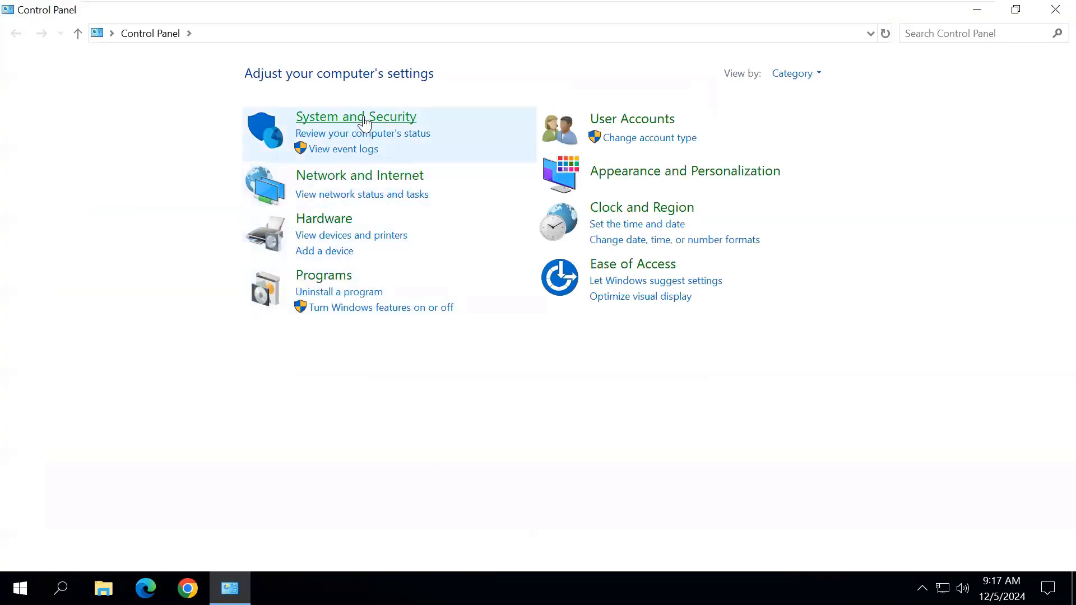
pyautogui.click(365, 119)
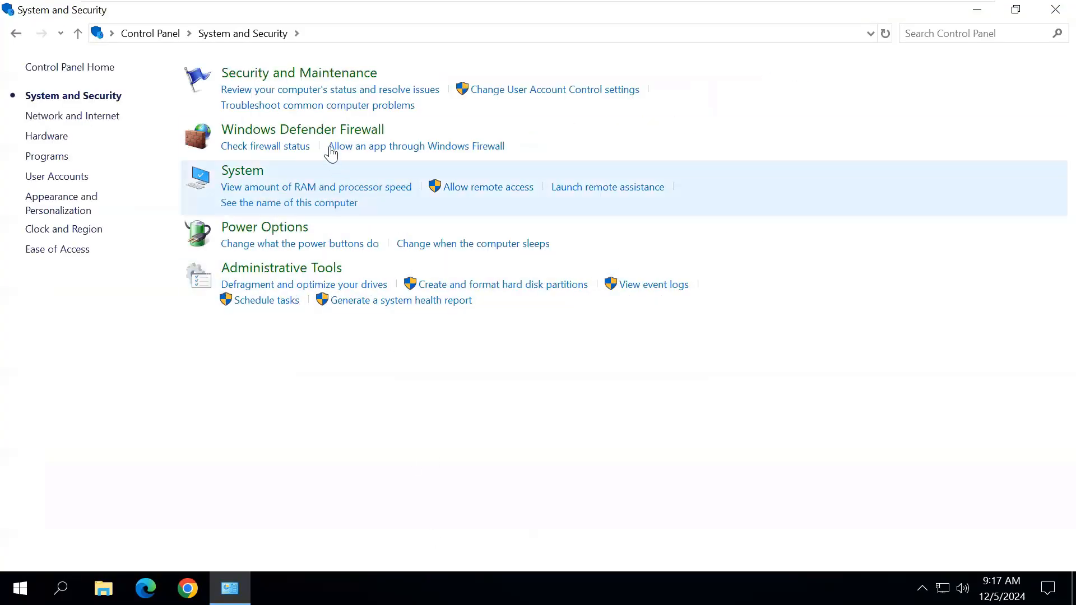
pyautogui.click(330, 134)
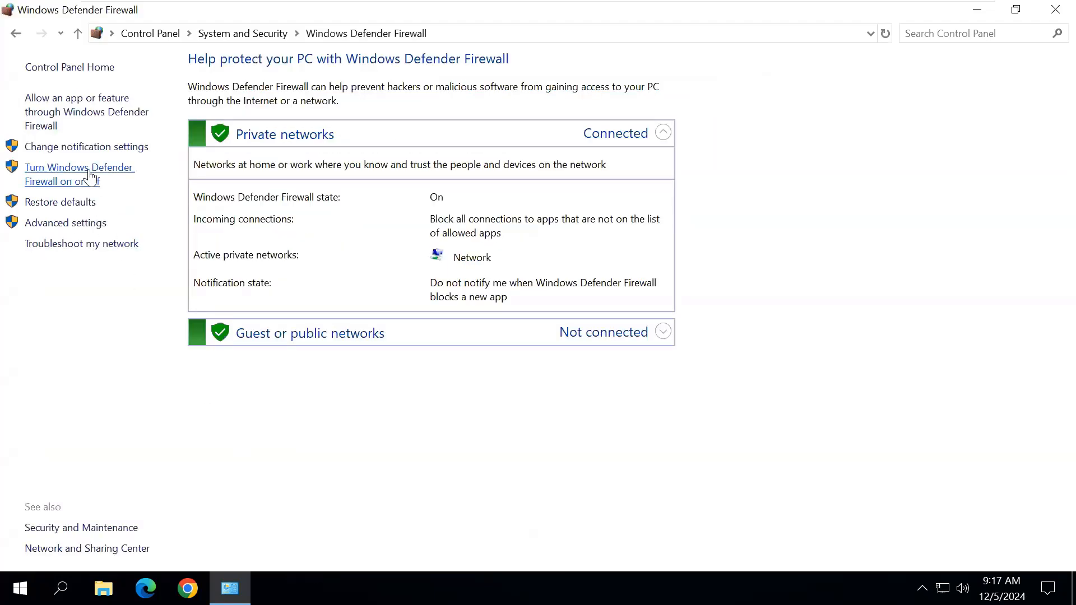
pyautogui.click(89, 176)
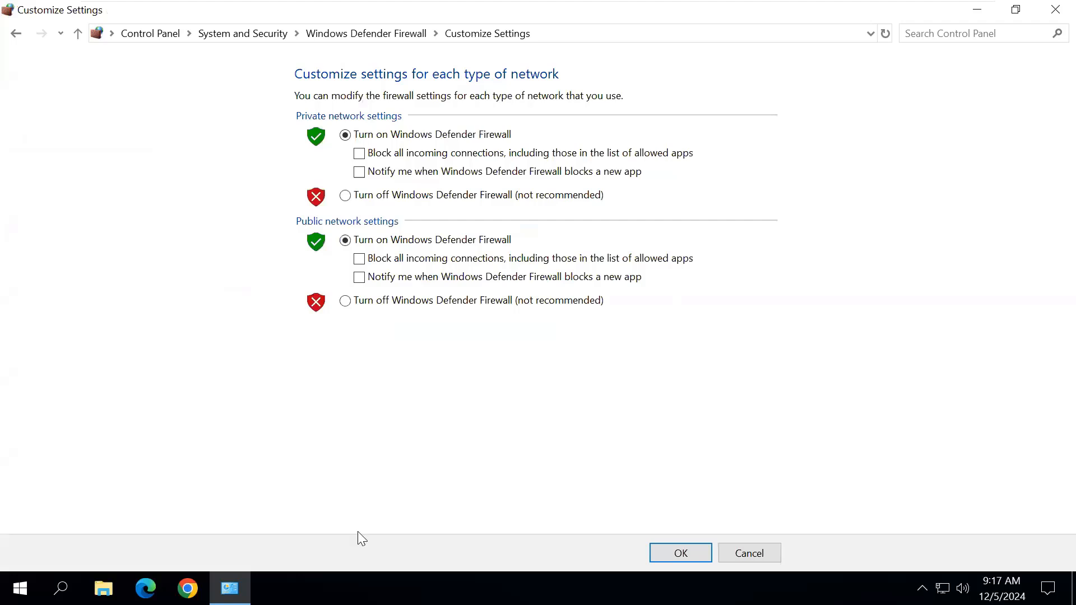
# - Turn off Windows Defender Firewall for both private and public networks, save the settings, and close Control Panel
pyautogui.click(345, 195)
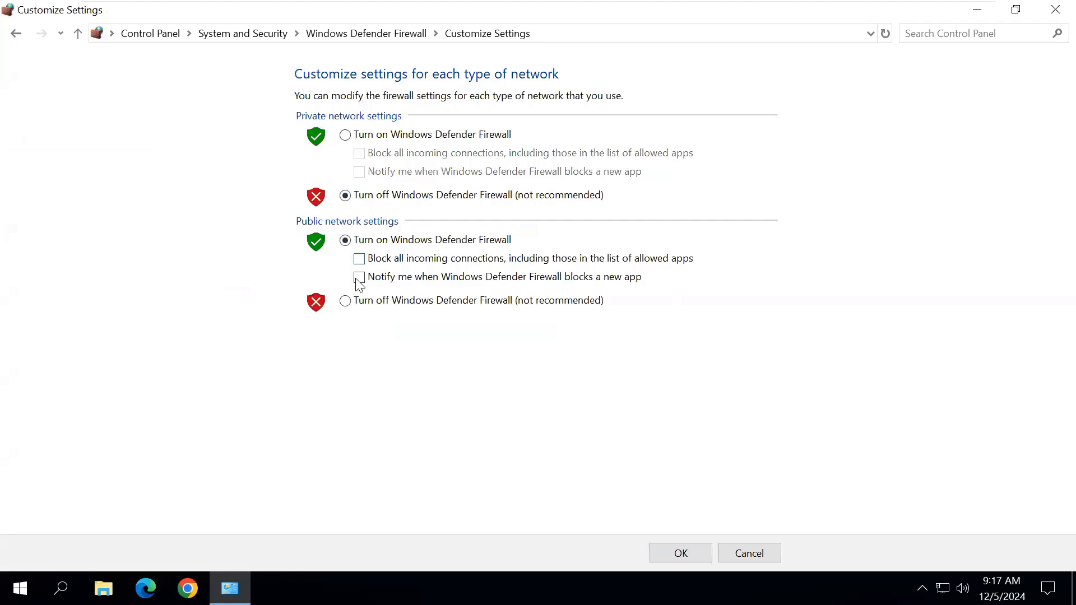
pyautogui.click(346, 303)
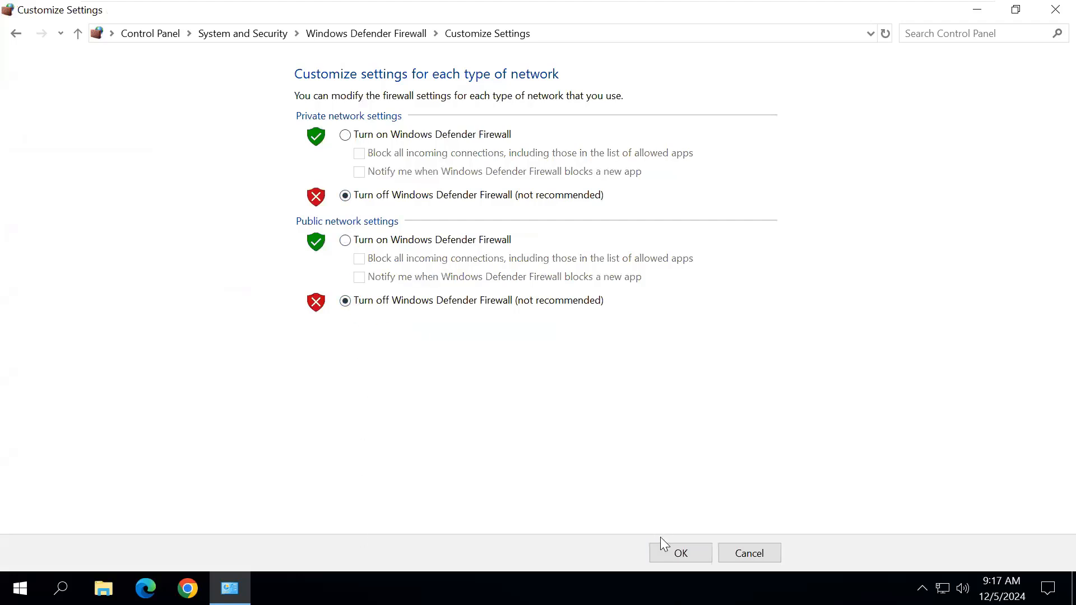
pyautogui.click(665, 555)
pyautogui.click(1055, 10)
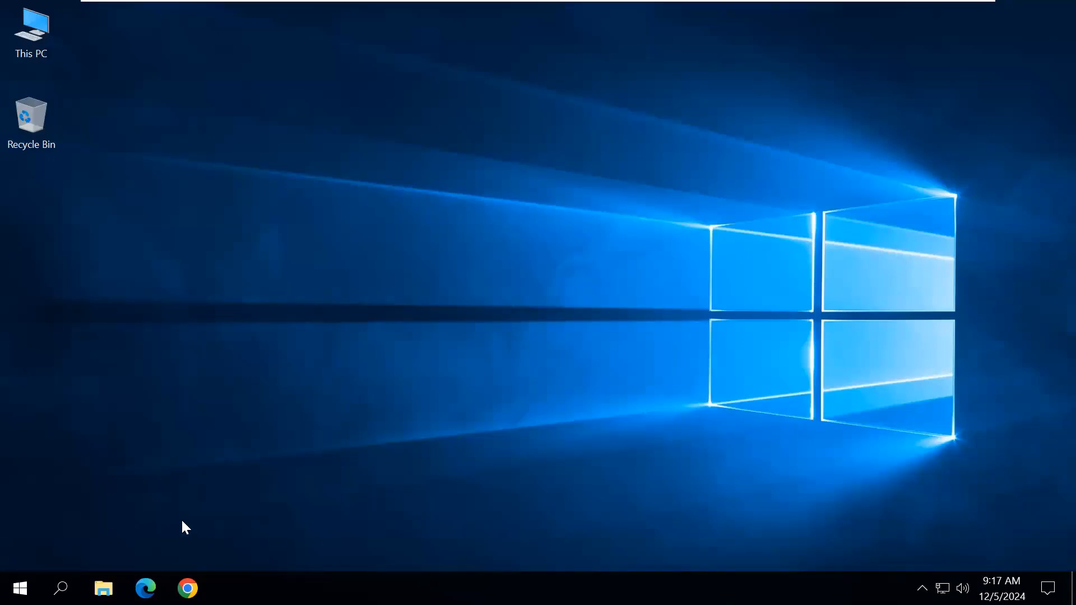
# - Turn on updates for other Microsoft products in the advanced Windows Update options and return to the update page
pyautogui.click(61, 589)
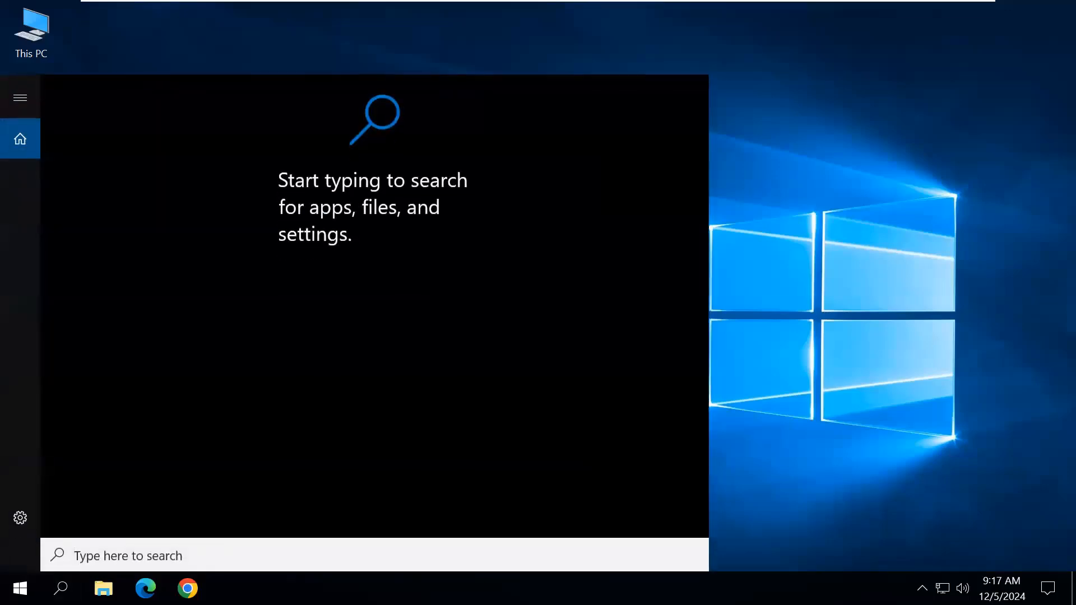
pyautogui.write('up')
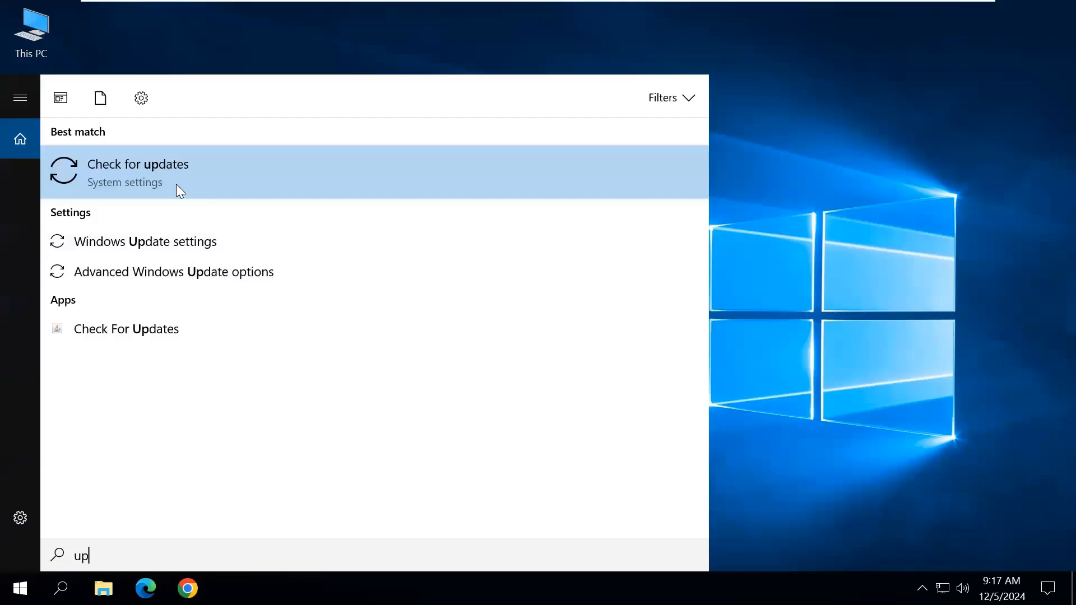
pyautogui.click(176, 185)
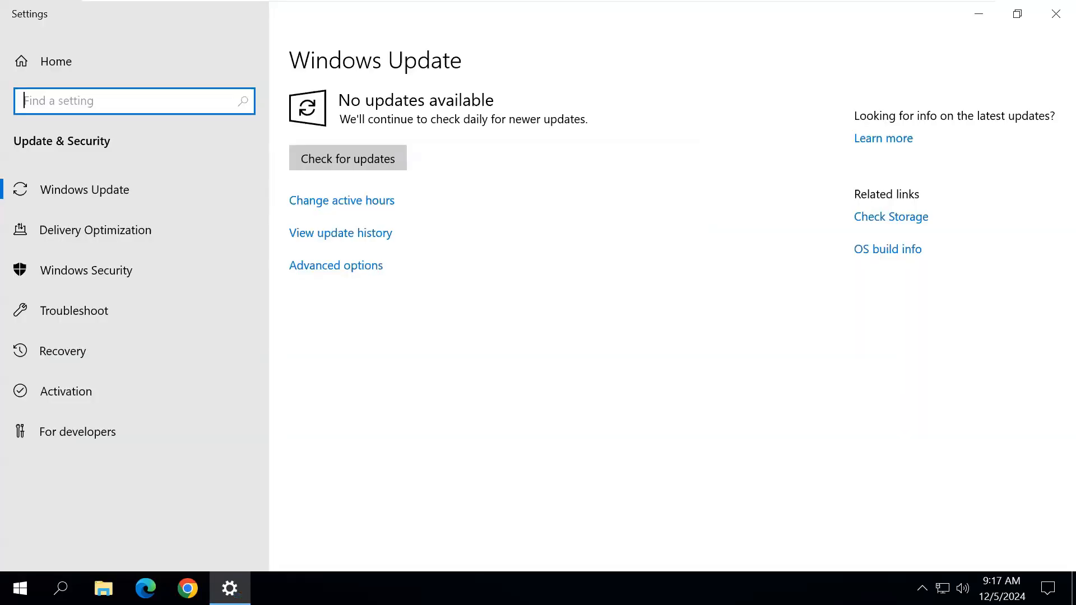
pyautogui.click(369, 294)
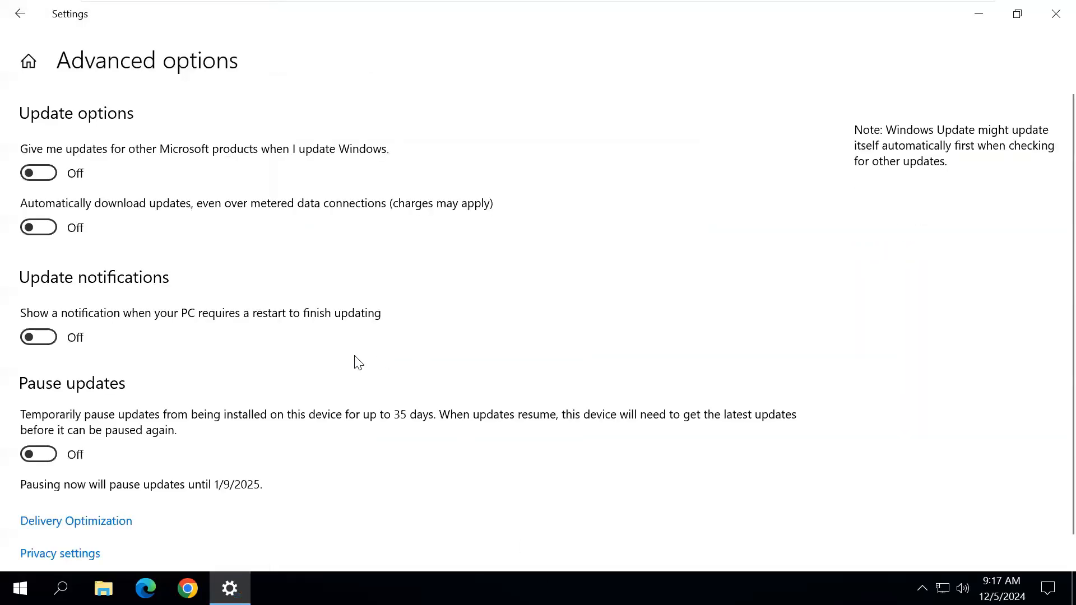
pyautogui.click(39, 173)
pyautogui.click(19, 13)
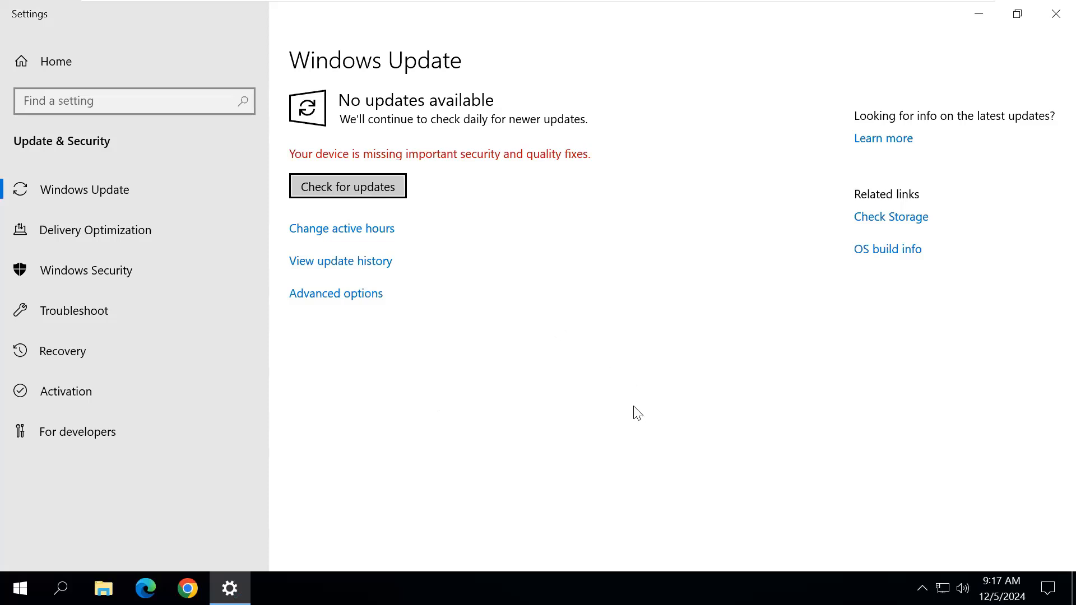
# - Switch updates for other Microsoft products back off in the advanced options and close Settings
pyautogui.click(348, 301)
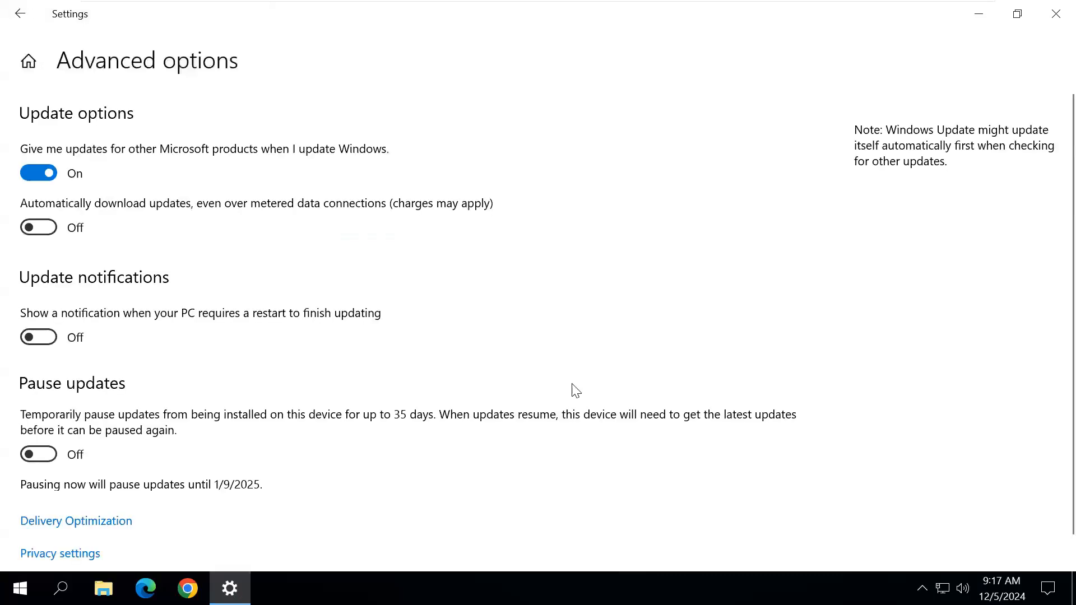
pyautogui.click(35, 178)
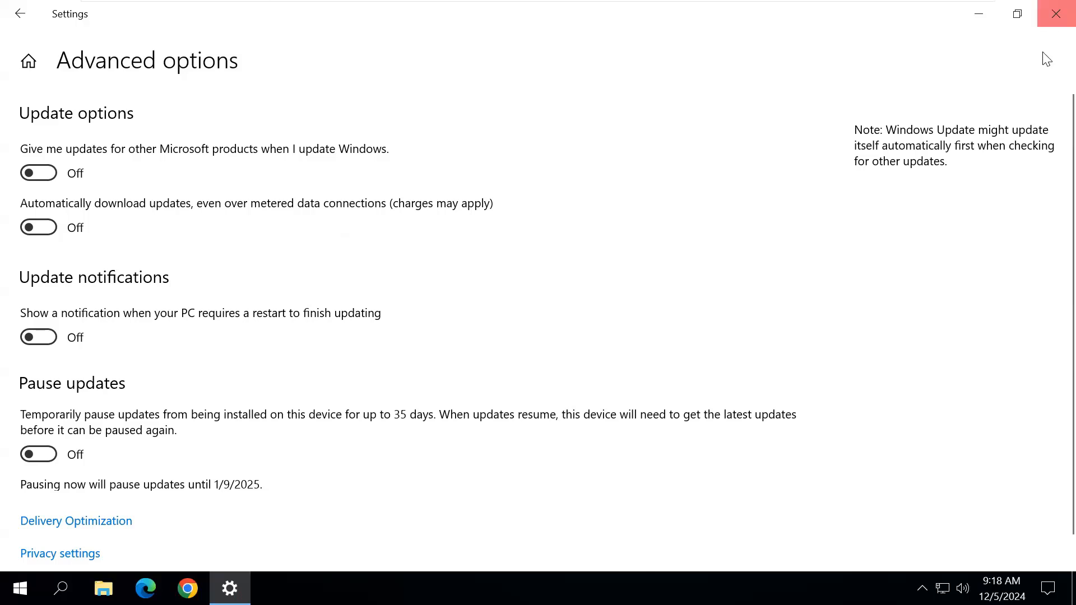
pyautogui.click(1056, 14)
# - Open the Services console and maximize its window
pyautogui.click(60, 588)
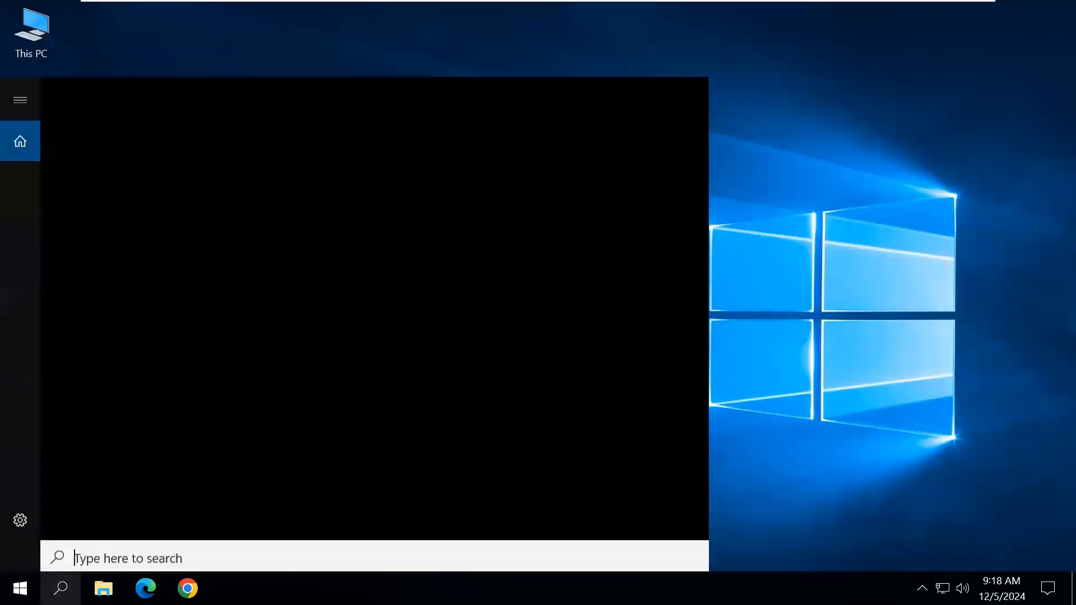
pyautogui.write('ser')
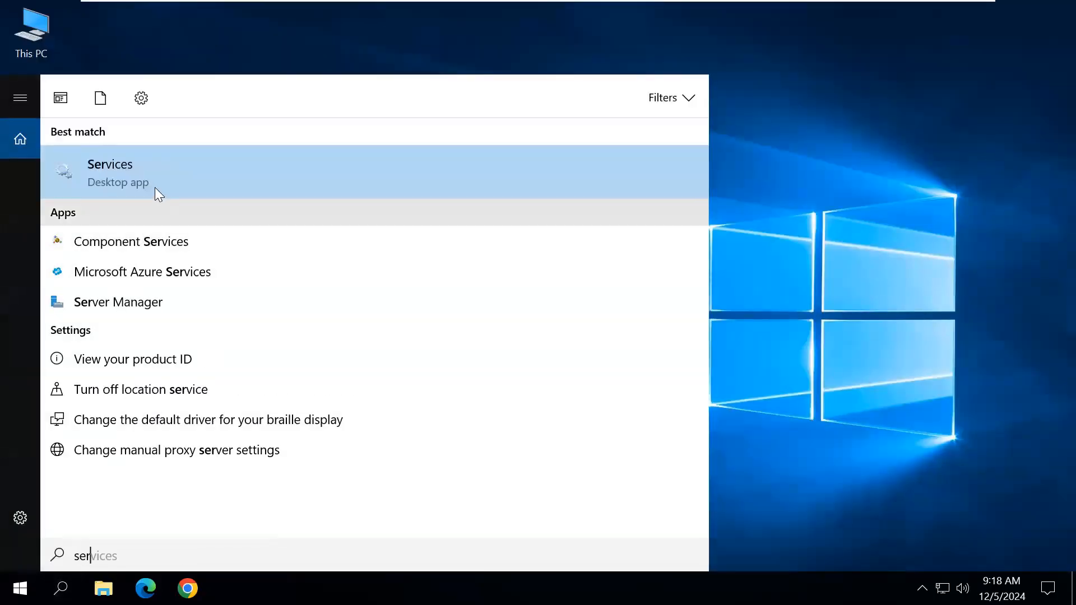
pyautogui.click(156, 193)
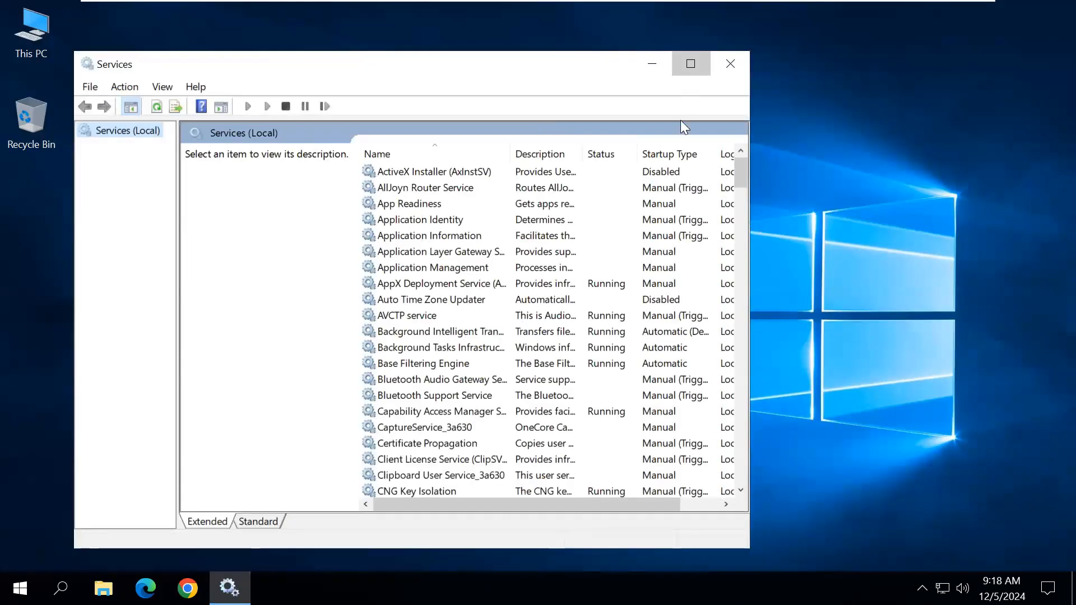
pyautogui.click(690, 64)
# - Find the Windows Update service in the services list and open its properties
pyautogui.click(352, 387)
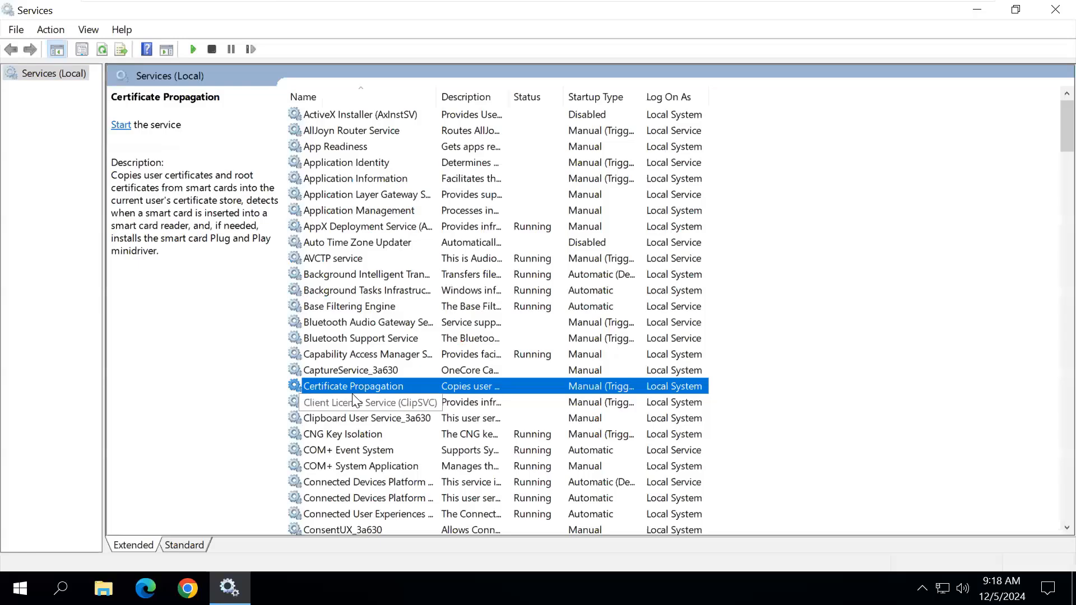
pyautogui.press('s')
pyautogui.scroll(-7, 400, 419)
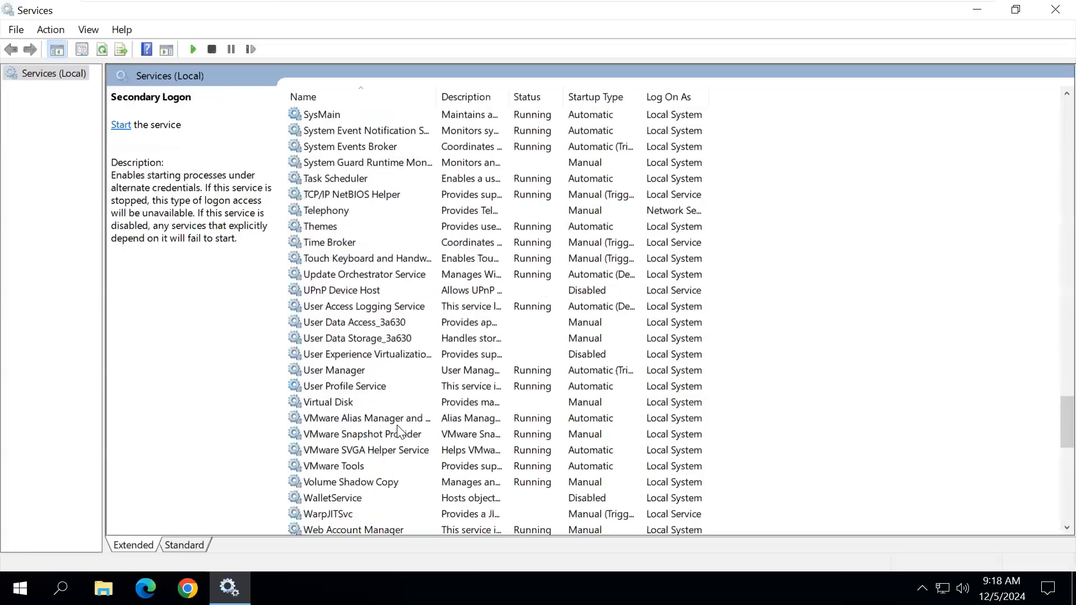
pyautogui.scroll(2, 400, 433)
pyautogui.scroll(1, 365, 404)
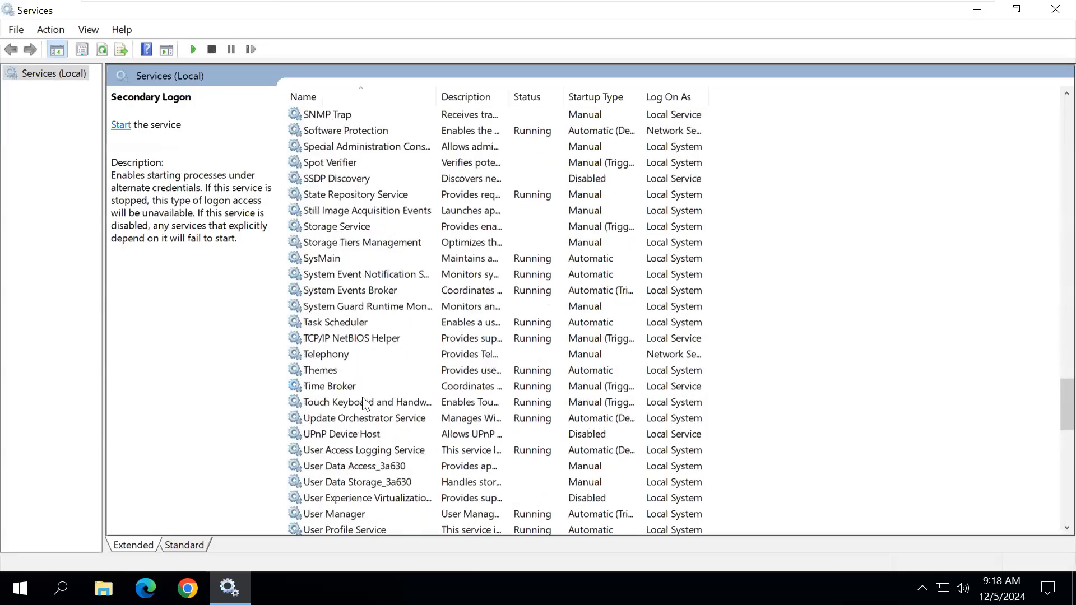
pyautogui.scroll(-7, 366, 287)
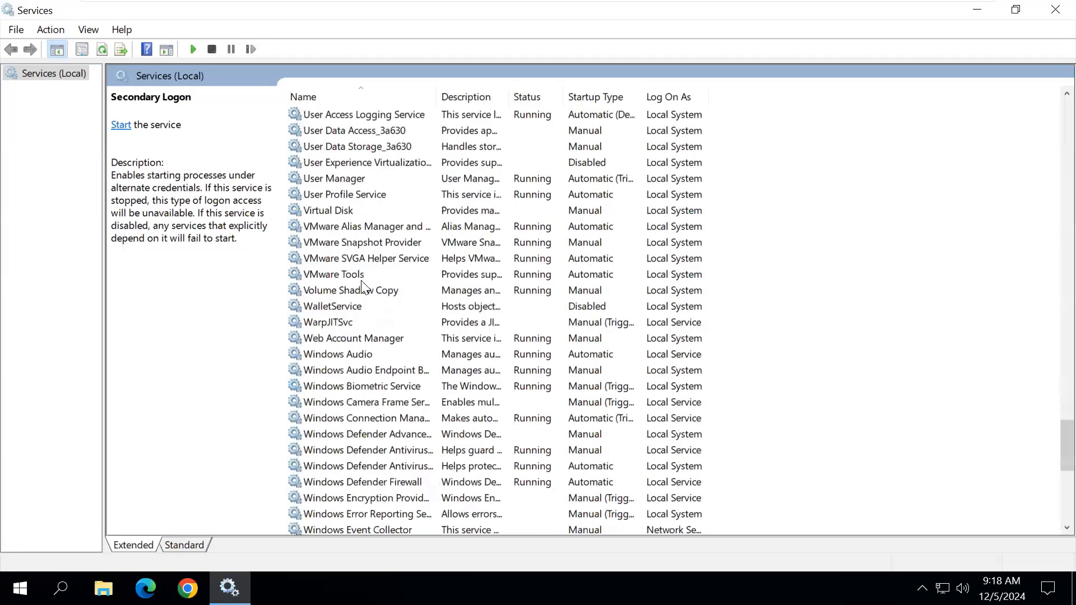
pyautogui.click(349, 355)
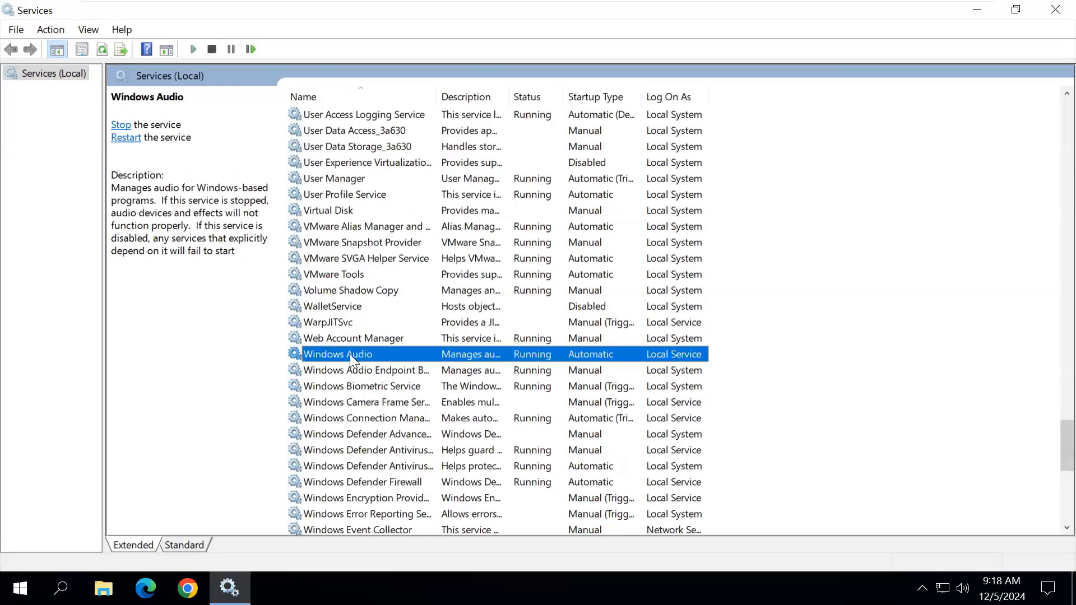
pyautogui.click(352, 371)
pyautogui.scroll(-8, 388, 474)
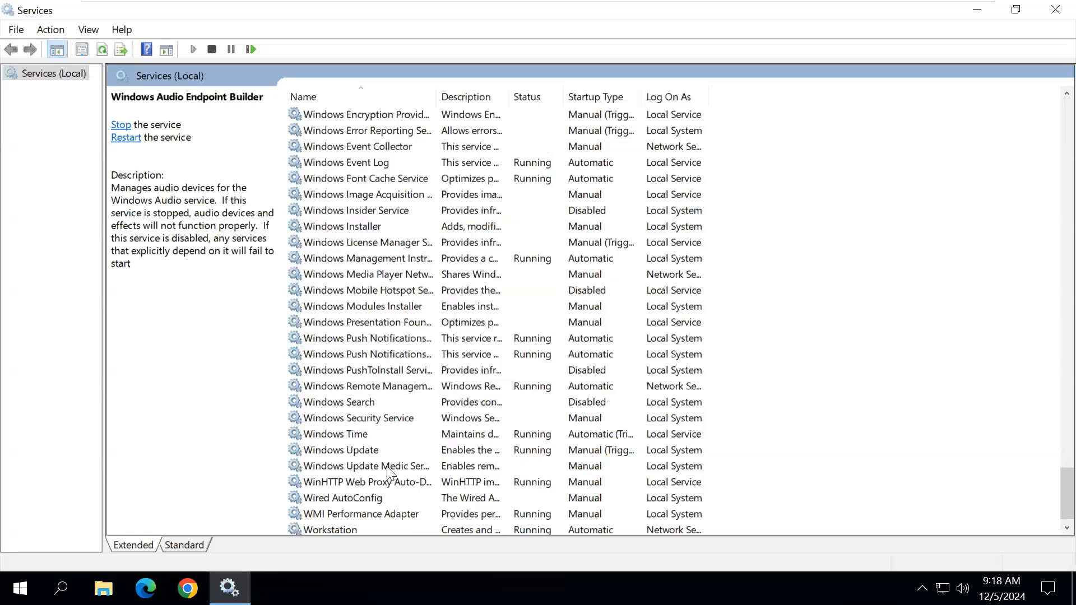
pyautogui.doubleClick(375, 453)
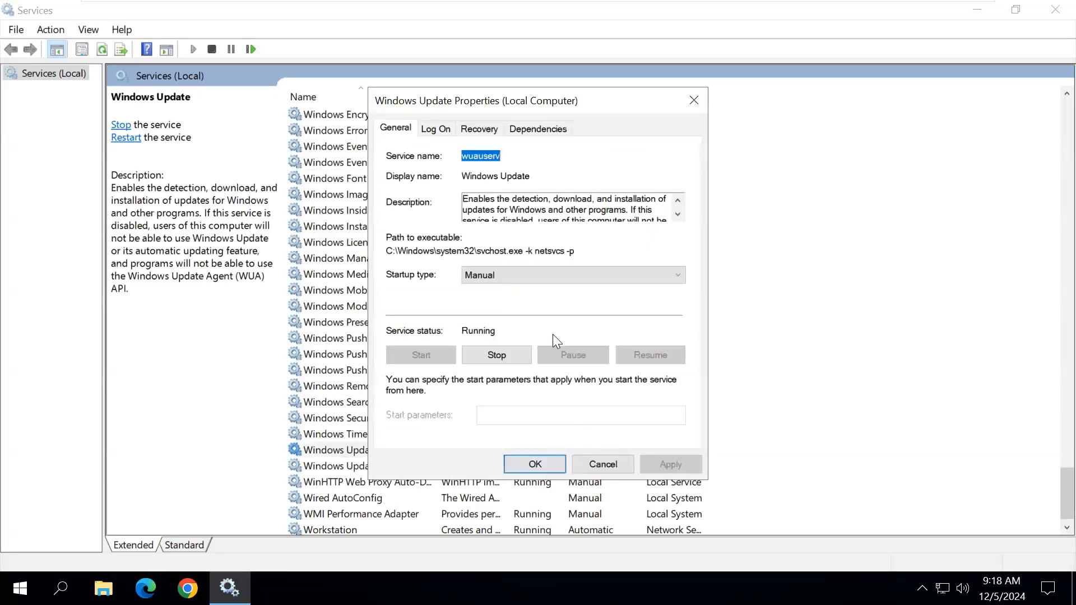
# - Set the Windows Update startup type to Disabled, stop the service, save the changes, and close Services
pyautogui.click(531, 277)
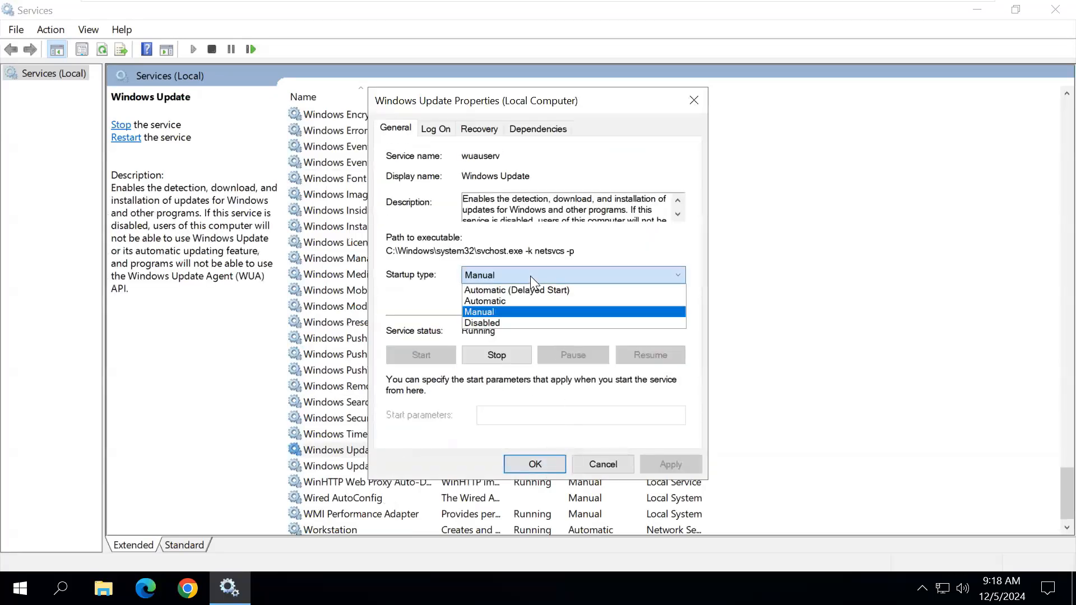
pyautogui.click(519, 323)
pyautogui.click(511, 360)
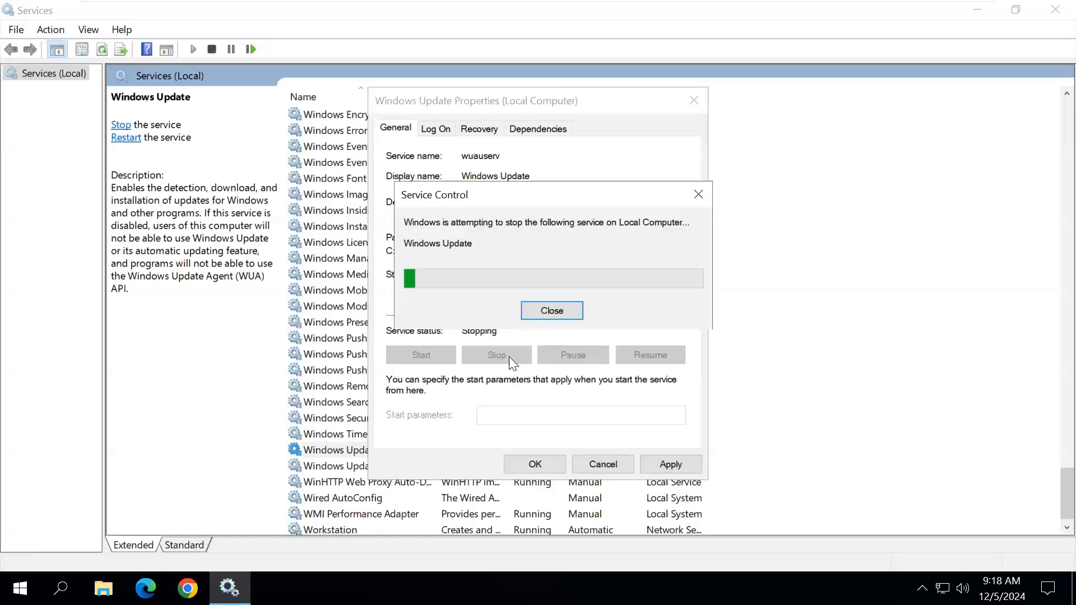
pyautogui.click(679, 467)
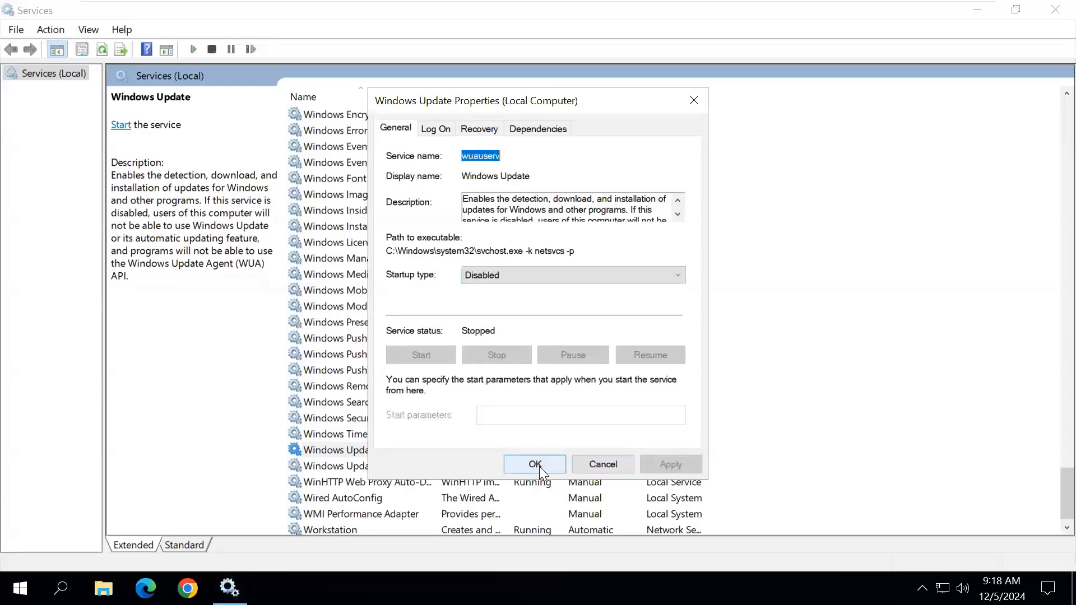
pyautogui.click(539, 466)
pyautogui.click(1056, 10)
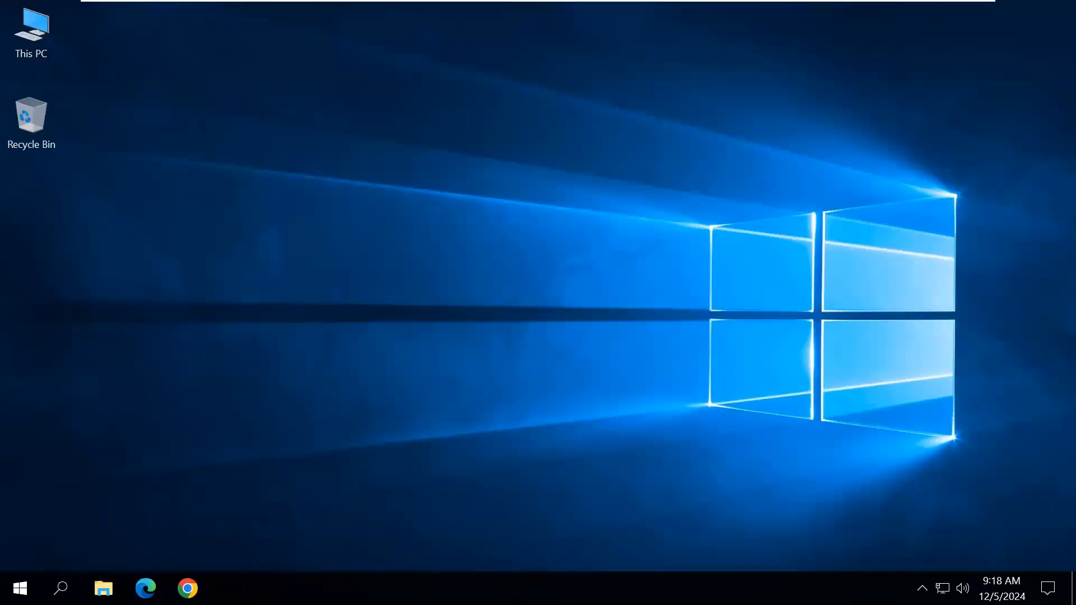
# - Open the Notifications & actions page of the System settings
pyautogui.click(20, 588)
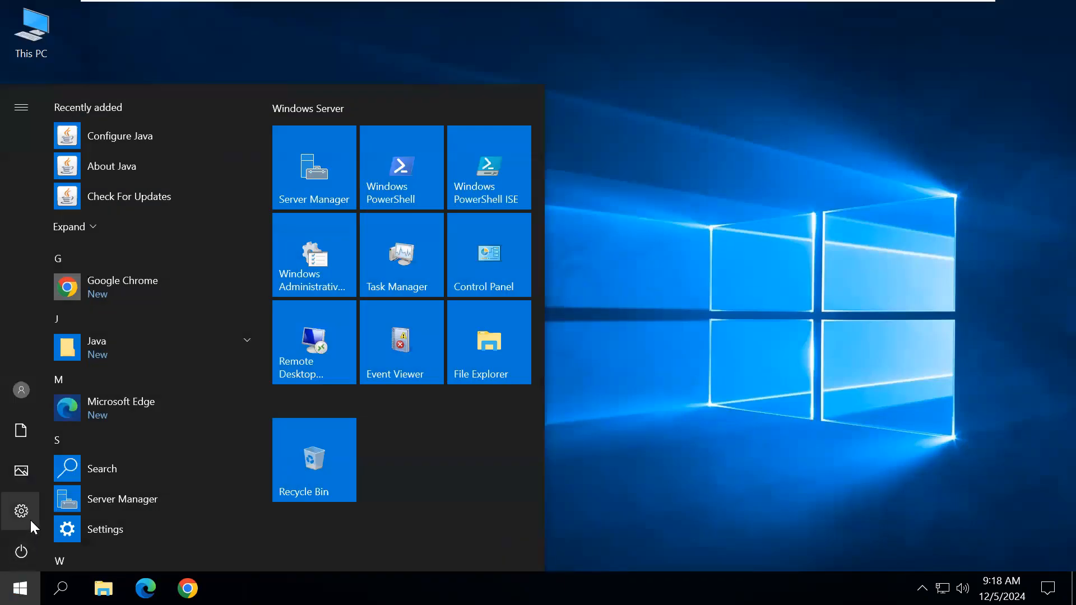
pyautogui.click(31, 521)
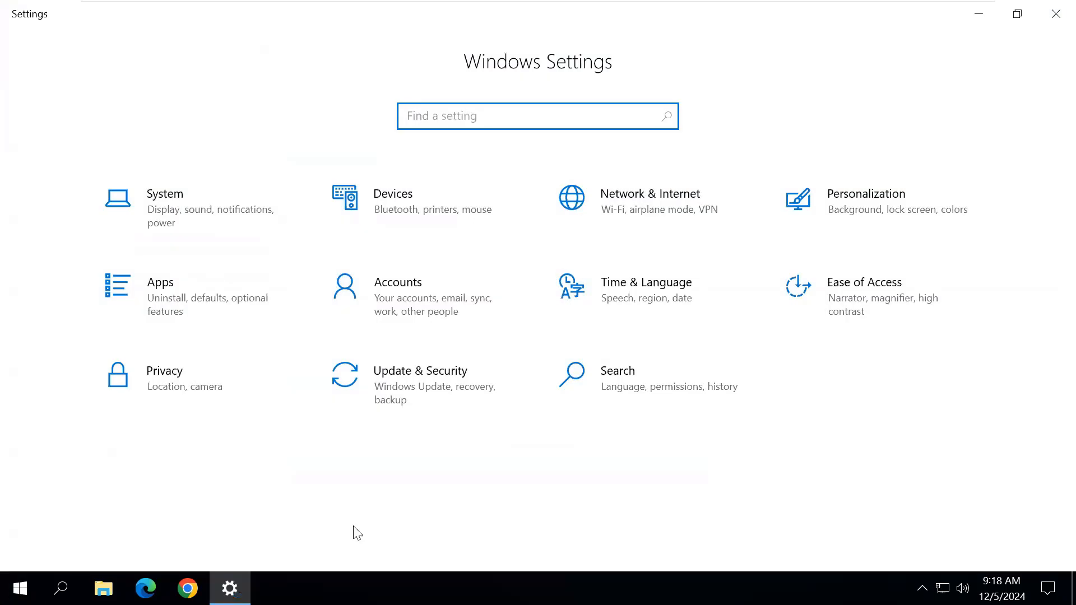
pyautogui.click(201, 226)
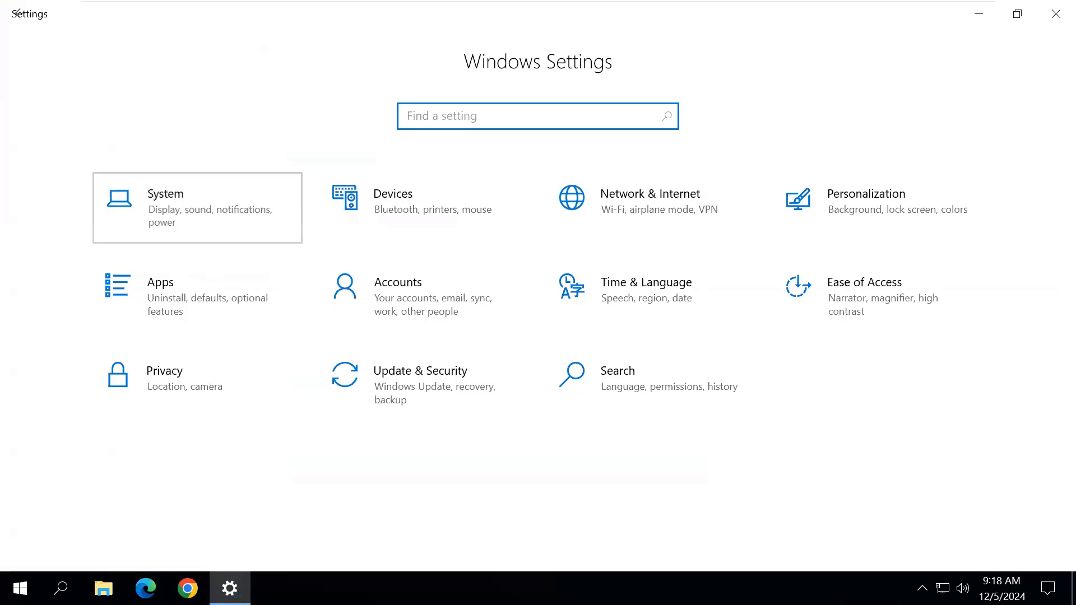
pyautogui.click(154, 272)
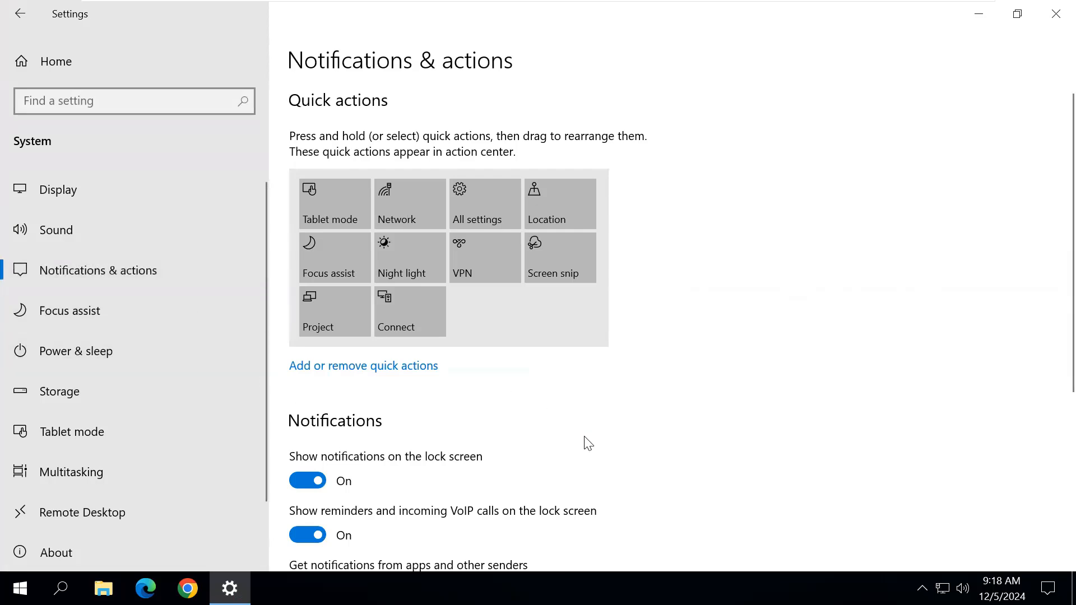
# - Turn off AutoPlay, Audio, lock screen, reminder and VoIP call, and app notifications, and close Settings
pyautogui.scroll(-5, 583, 441)
pyautogui.click(533, 487)
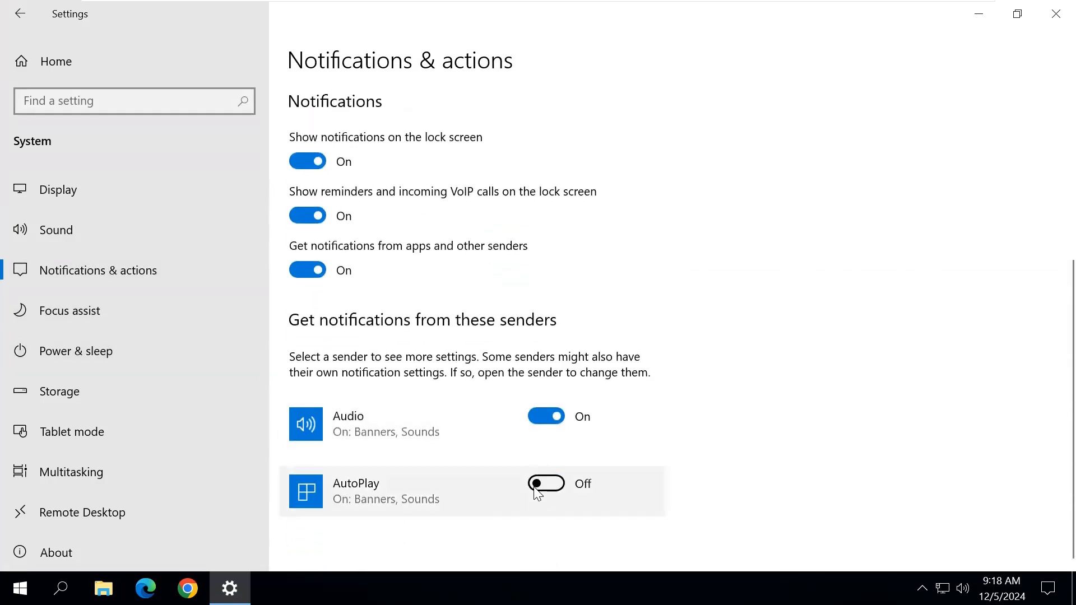
pyautogui.click(535, 422)
pyautogui.click(306, 162)
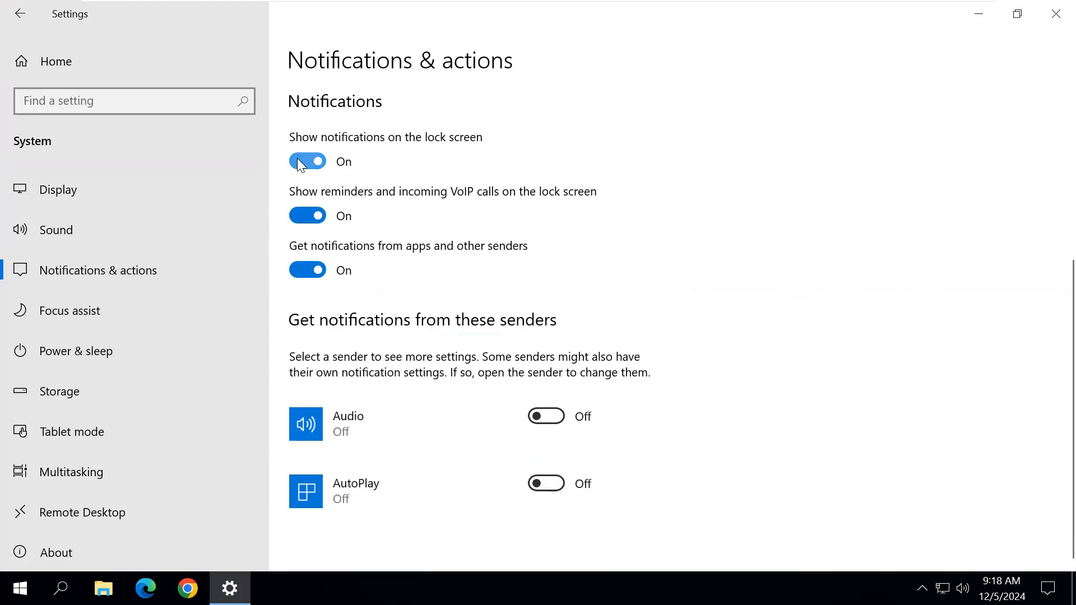
pyautogui.click(304, 217)
pyautogui.click(303, 270)
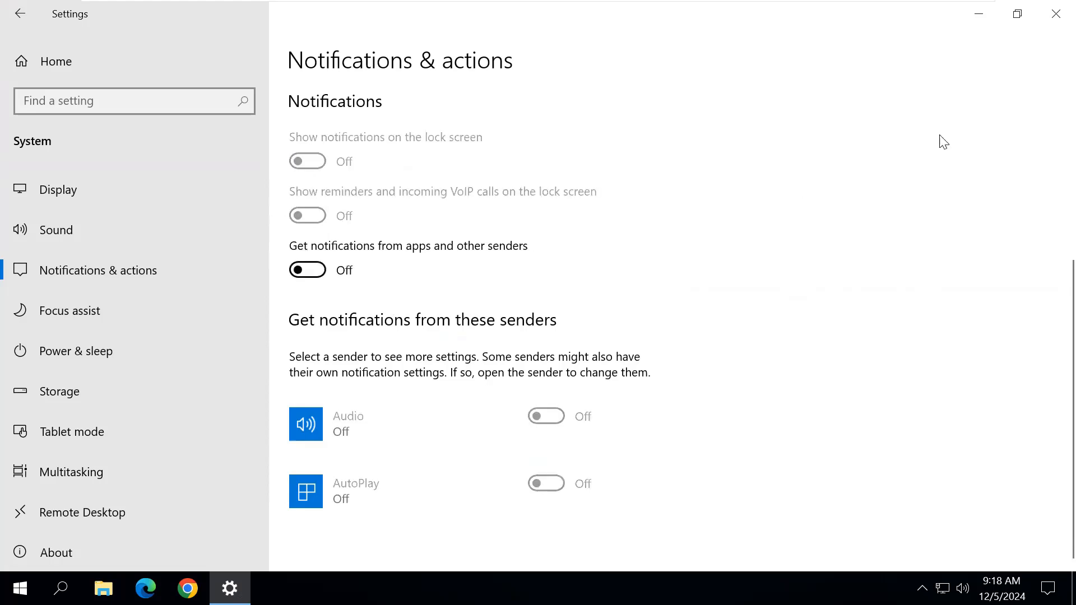
pyautogui.click(1052, 12)
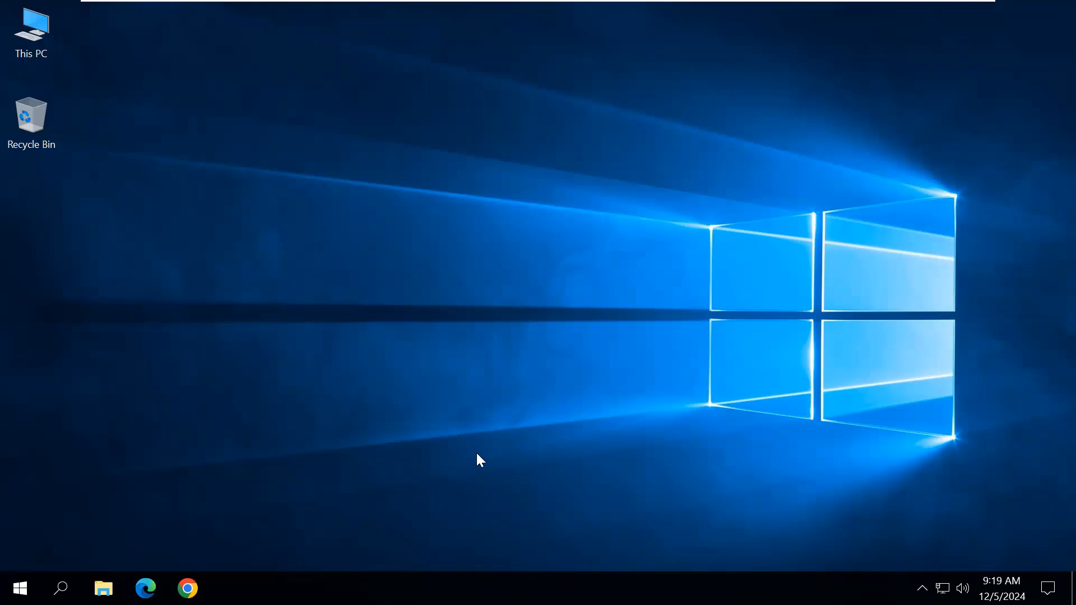
# - Shut down the virtual machine from the Windows power options and confirm
pyautogui.click(22, 586)
pyautogui.click(26, 555)
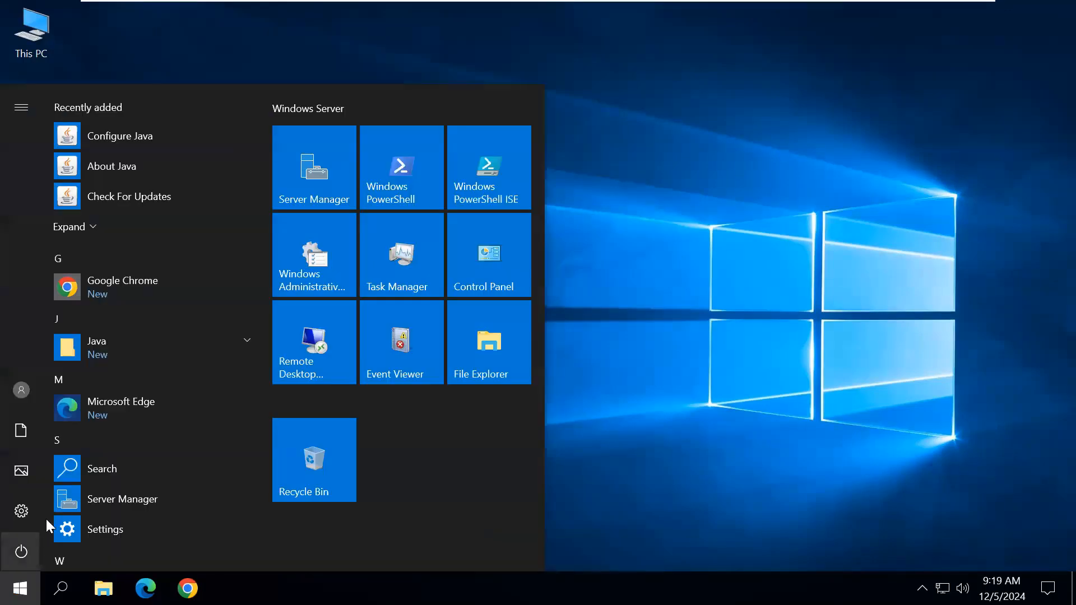
pyautogui.click(60, 481)
pyautogui.click(264, 514)
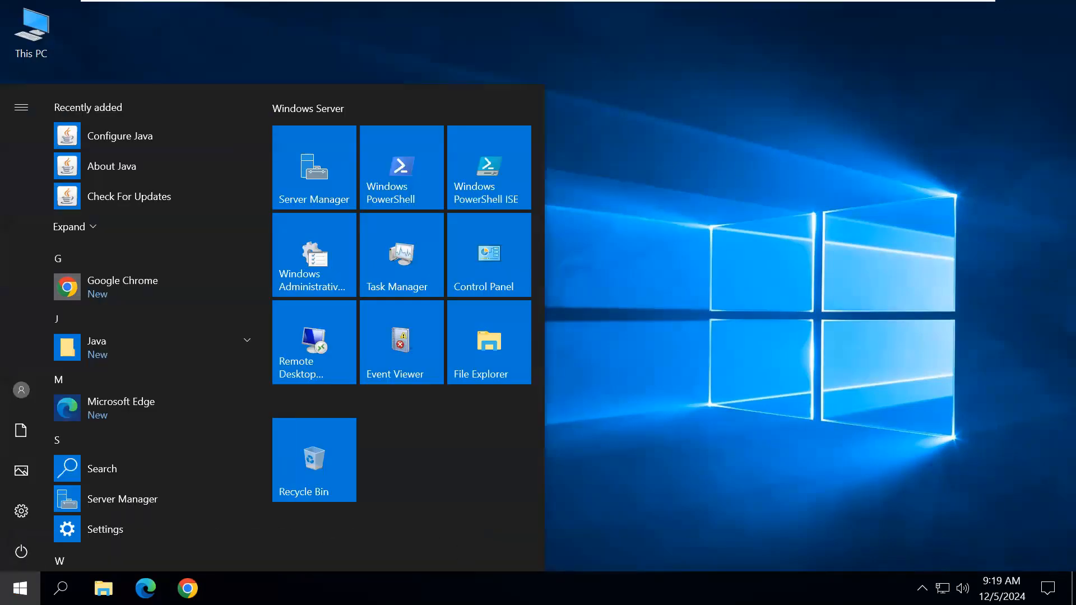